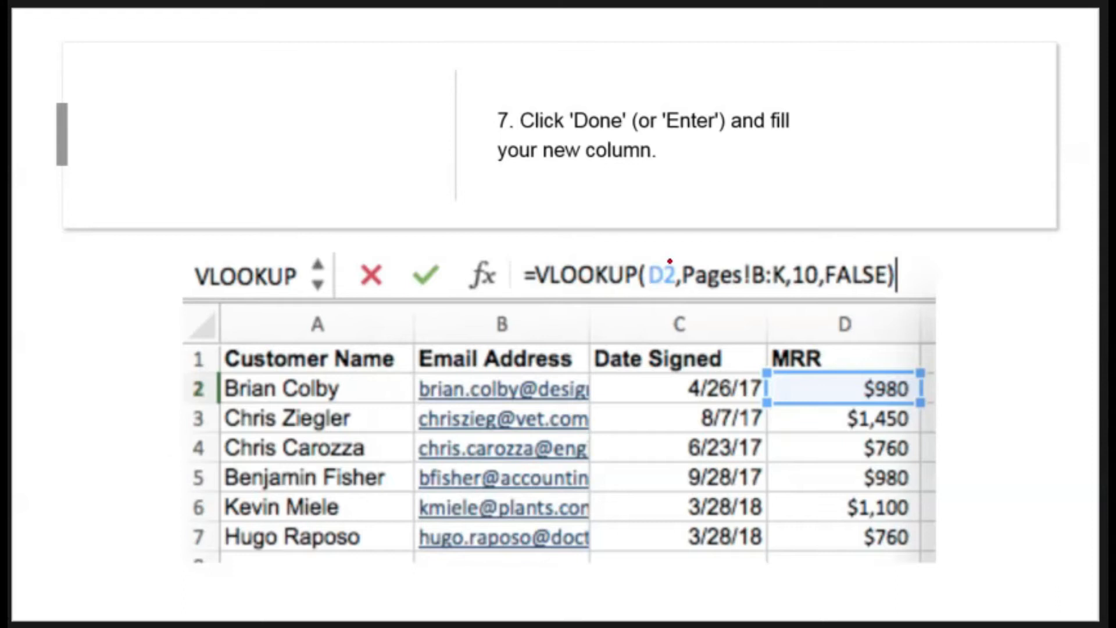
pyautogui.moveTo(674, 253)
pyautogui.mouseDown()
pyautogui.moveTo(662, 299)
pyautogui.moveTo(670, 255)
pyautogui.mouseUp()
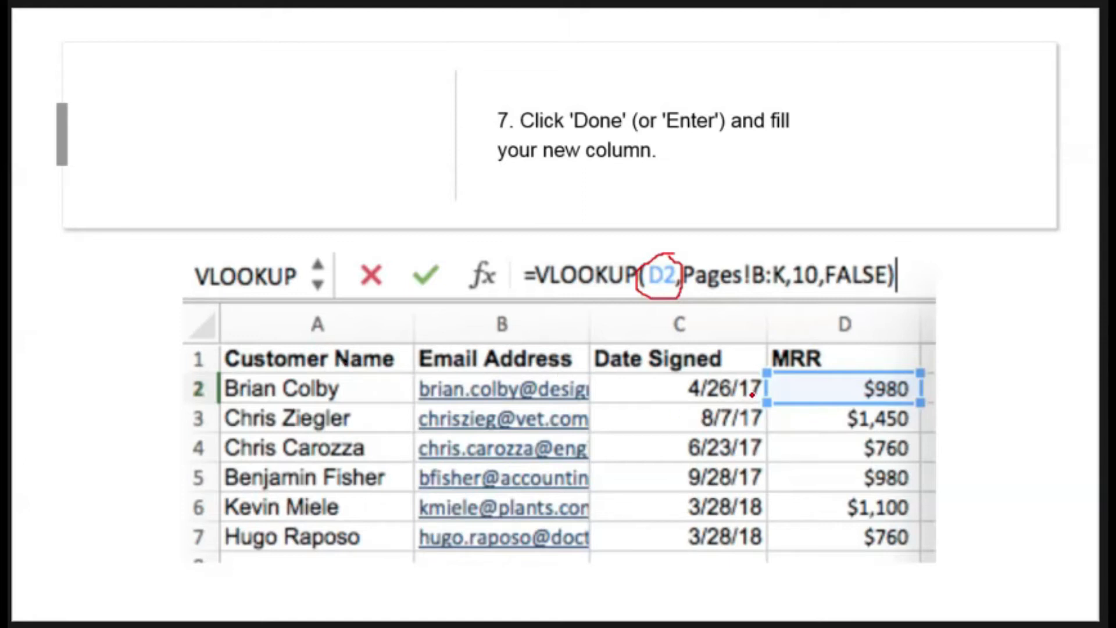
pyautogui.moveTo(685, 285); pyautogui.dragTo(819, 287)
pyautogui.moveTo(834, 287); pyautogui.dragTo(889, 291)
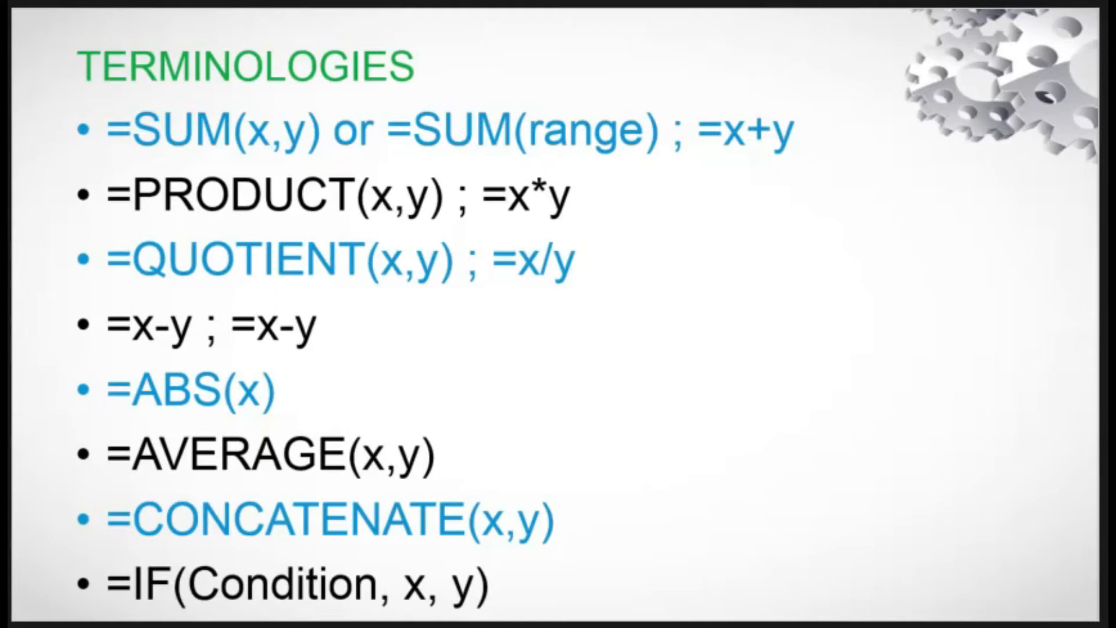
pyautogui.press('Right')
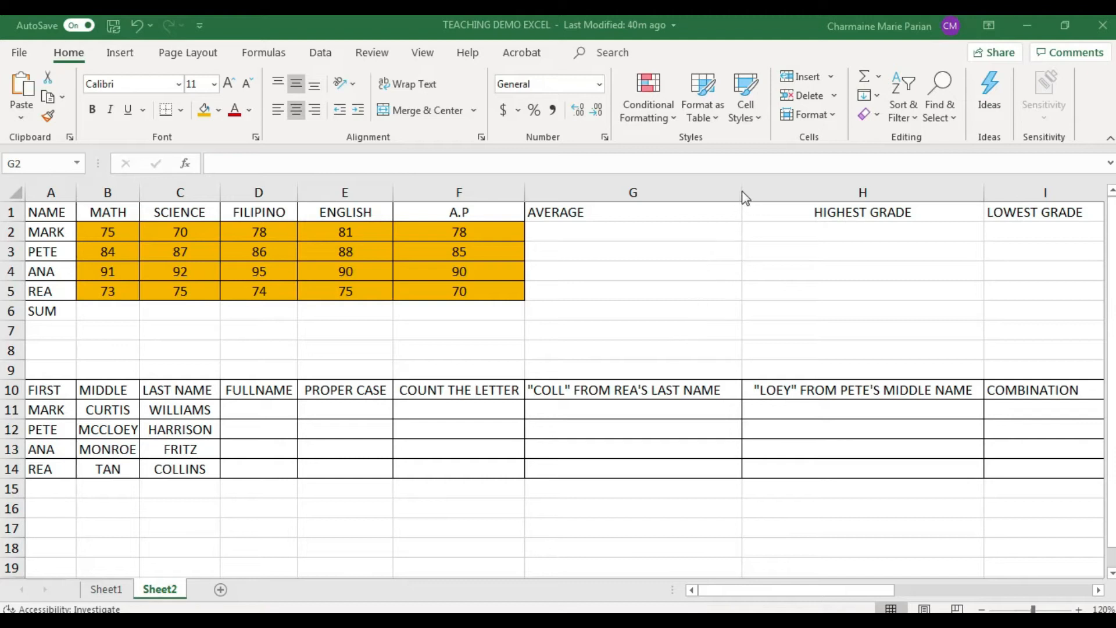
# Narrow column G slightly and enter =AVERAGE(B2:F2) in cell G2 to average the first student's grades
pyautogui.click(713, 223)
pyautogui.moveTo(742, 189); pyautogui.dragTo(728, 190)
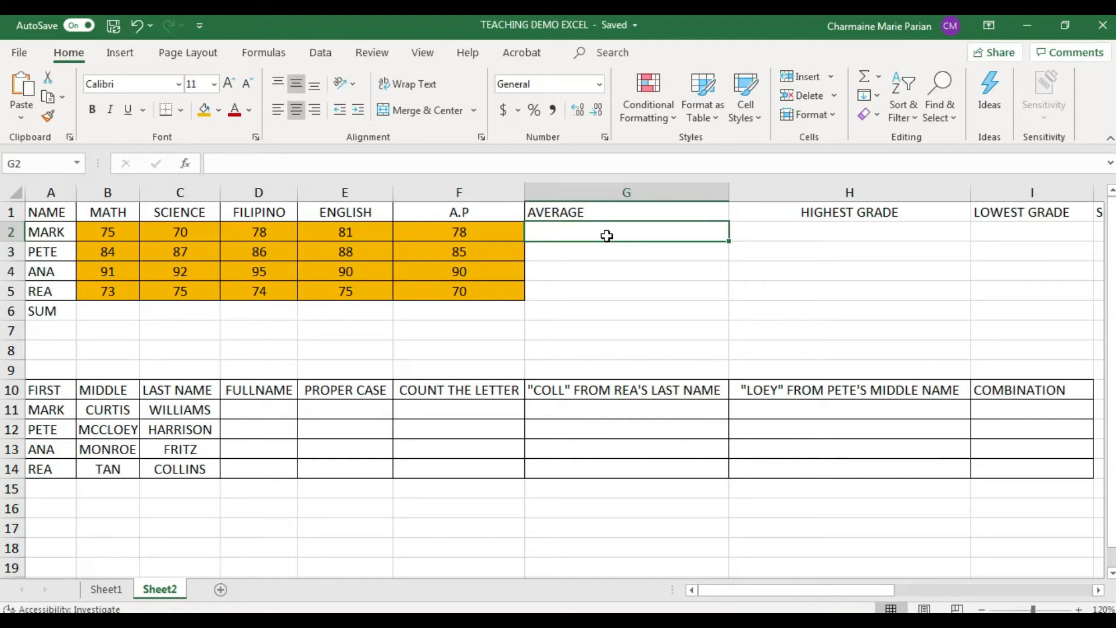
pyautogui.write('=ave')
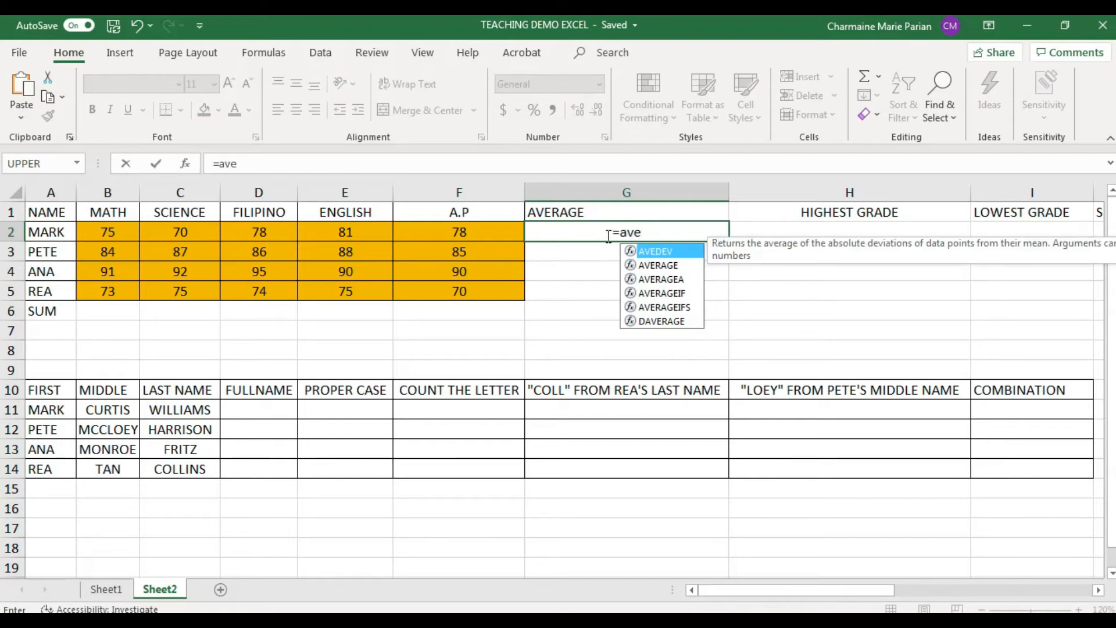
pyautogui.write('rage')
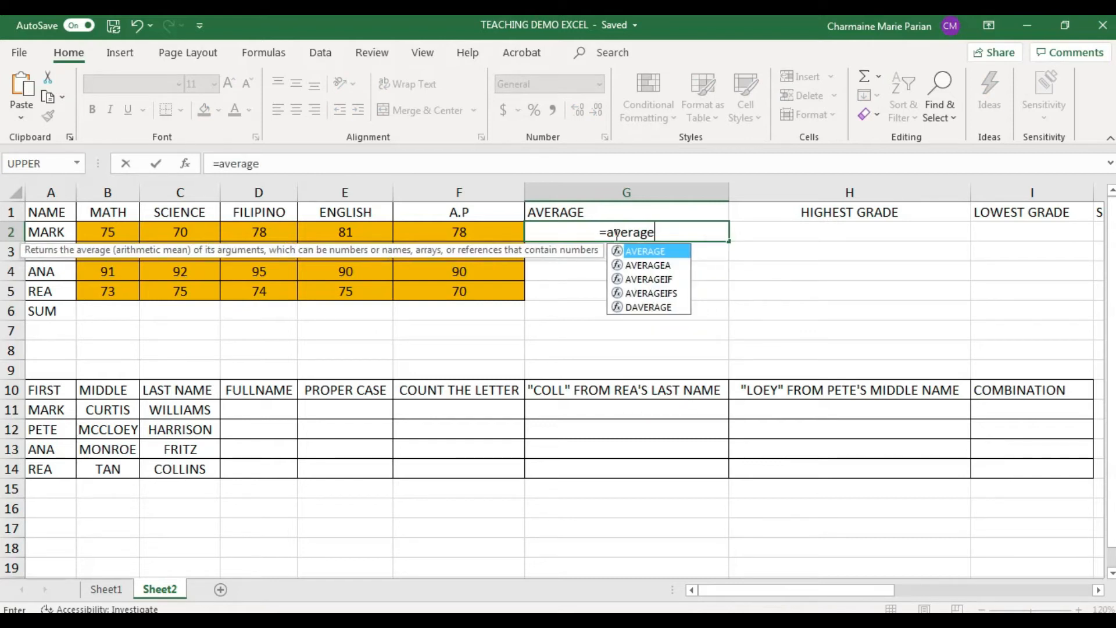
pyautogui.doubleClick(663, 250)
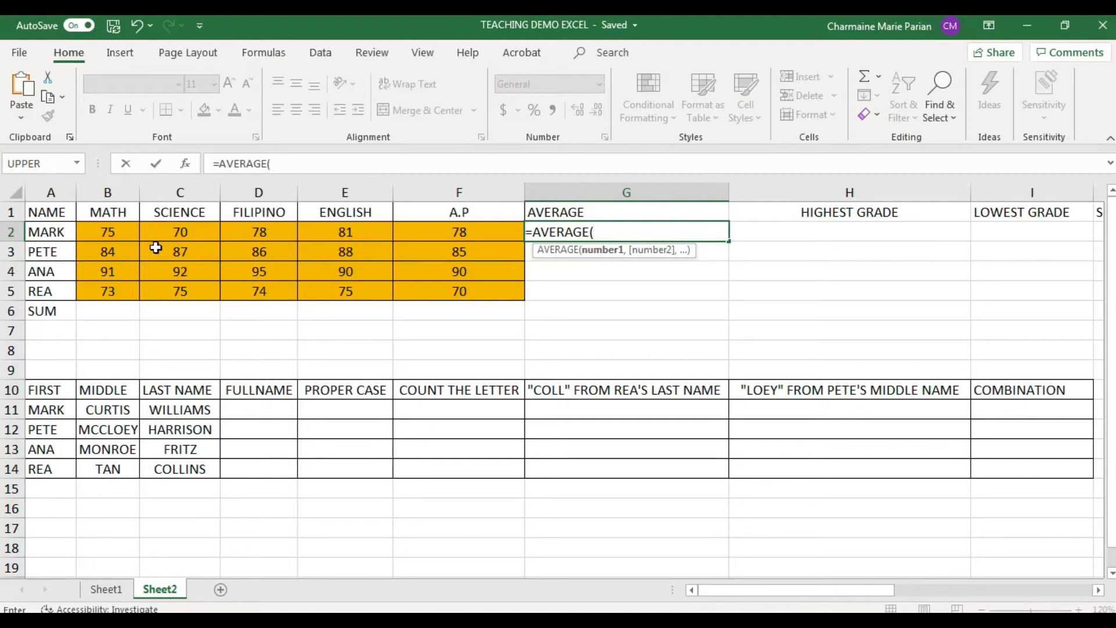
pyautogui.click(119, 234)
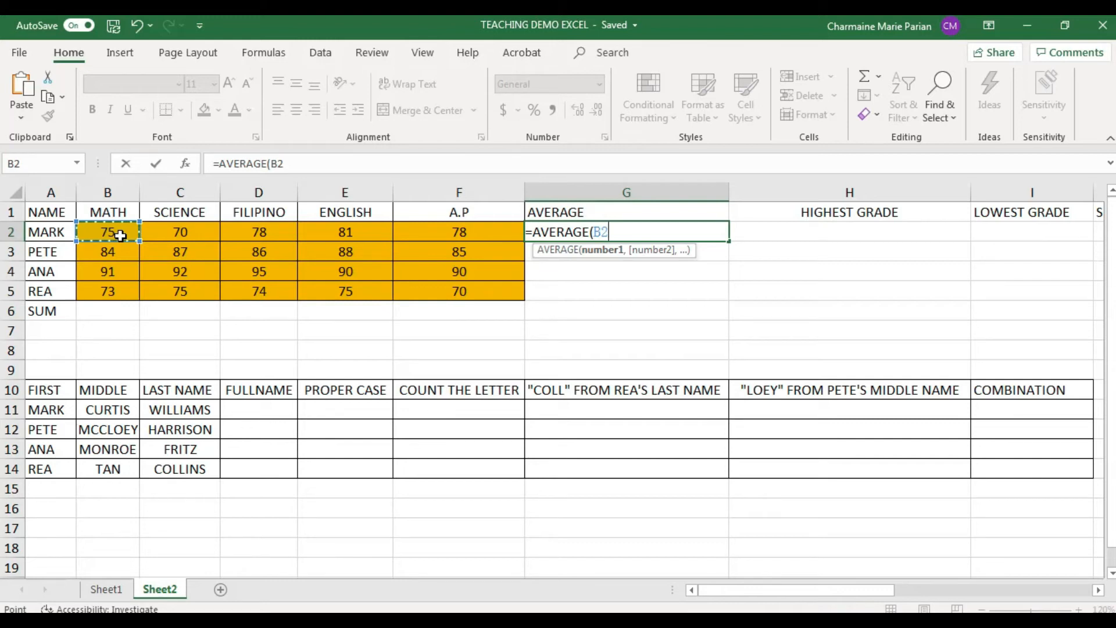
pyautogui.hotkey('shift', 'Right')
pyautogui.hotkey('shift', 'Right')
pyautogui.hotkey('shift', 'Right')
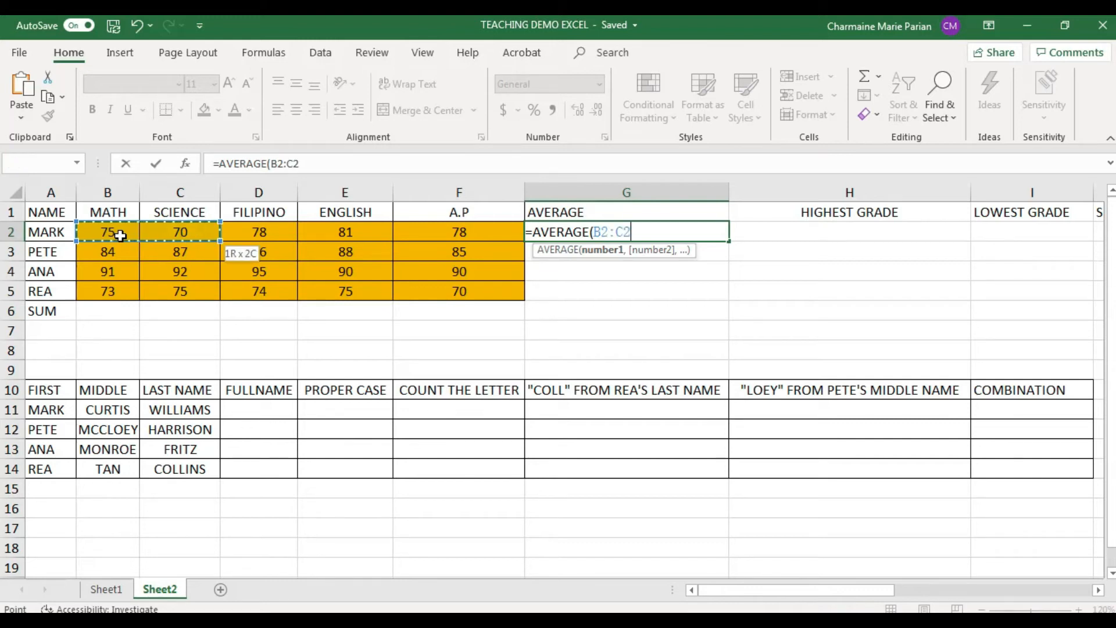
pyautogui.hotkey('shift', 'Right')
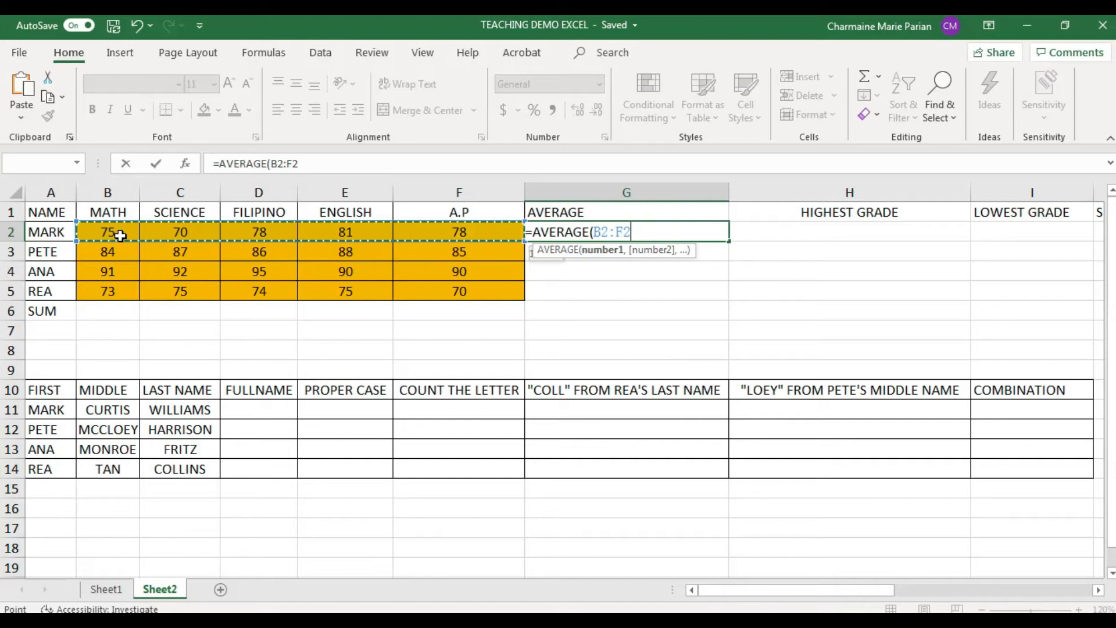
pyautogui.write(')')
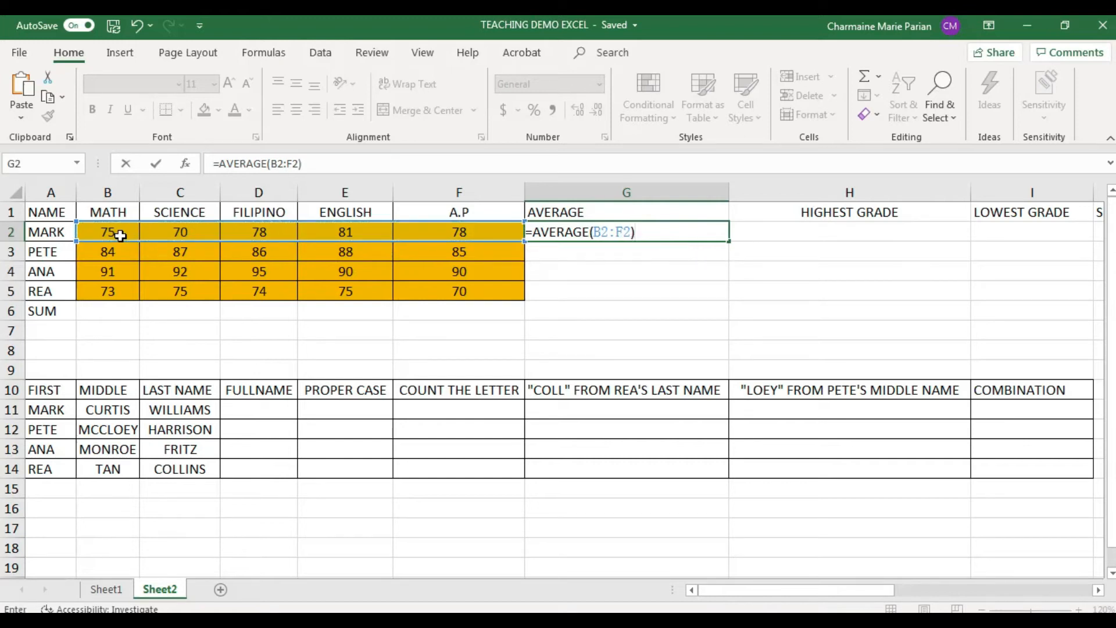
pyautogui.press('Return')
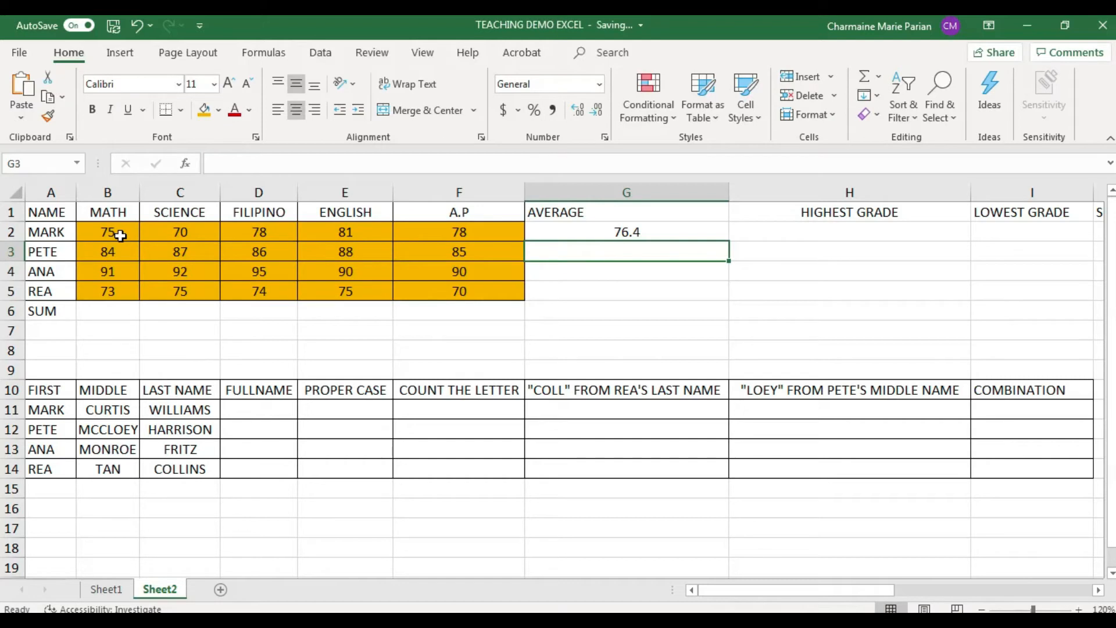
# Fill the AVERAGE formula from G2 down to G5 for the remaining students
pyautogui.press('Up')
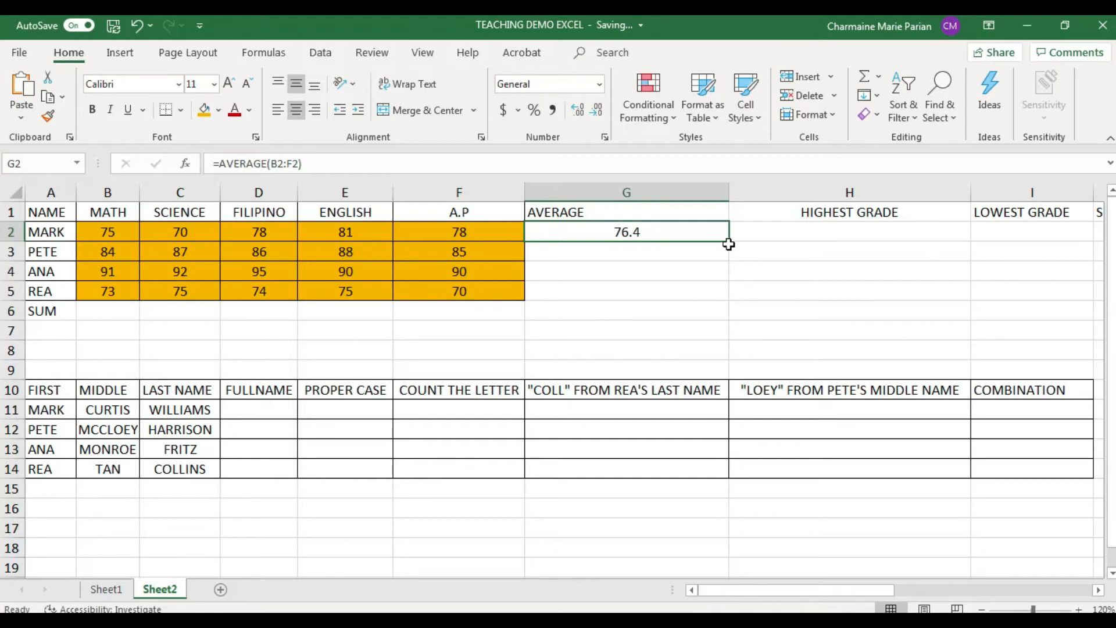
pyautogui.moveTo(728, 243); pyautogui.dragTo(725, 297)
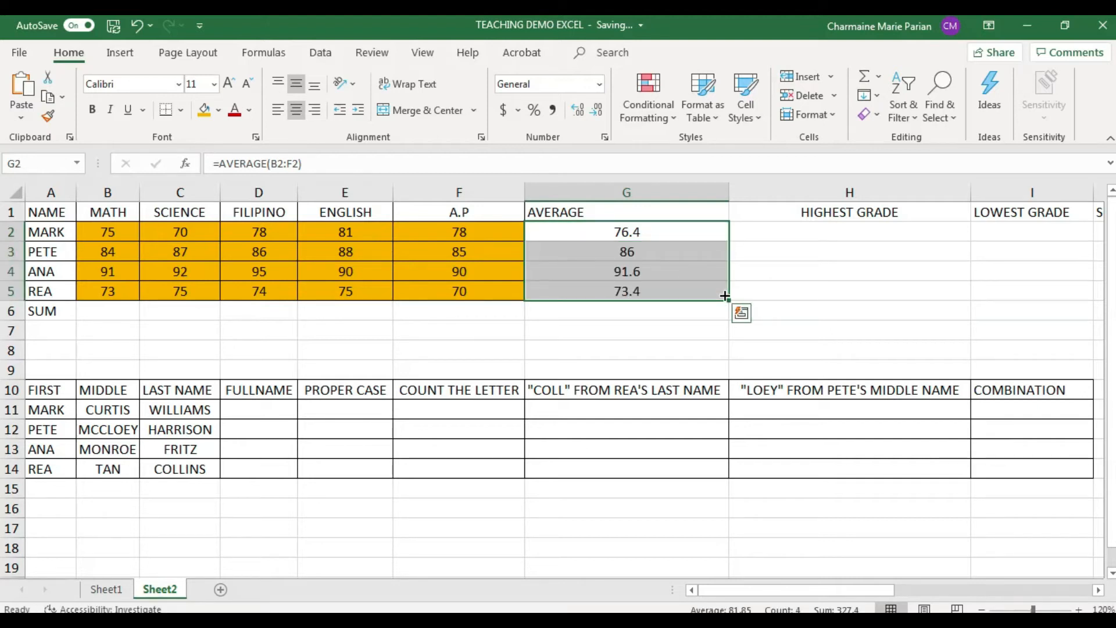
pyautogui.click(676, 323)
# Go through the cells of the AVERAGE column to compare the row references in the copied formulas
pyautogui.click(664, 235)
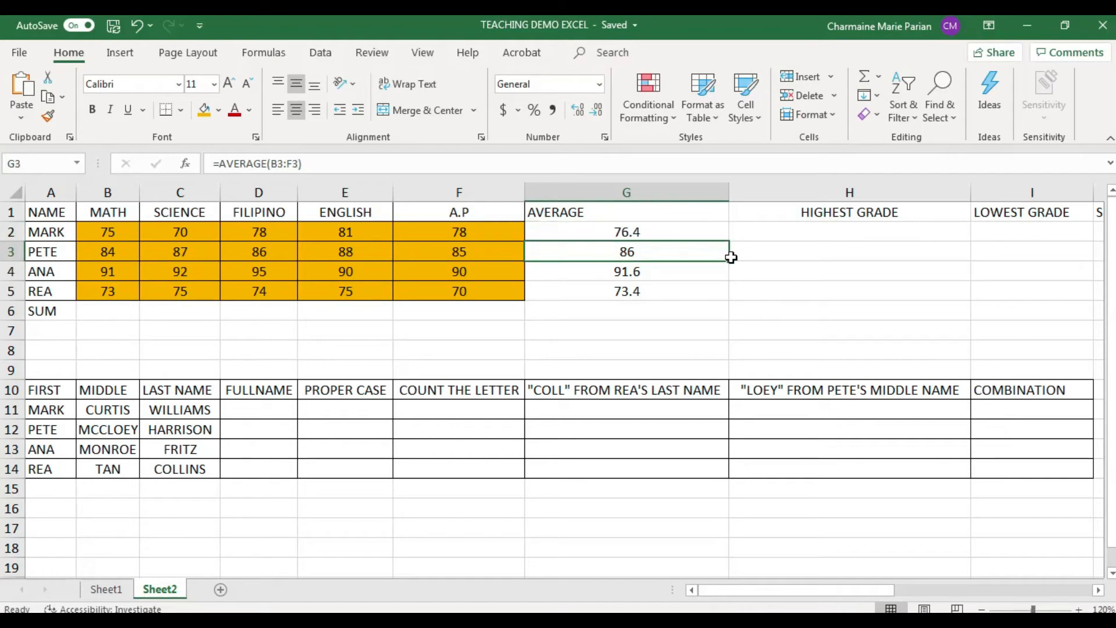
pyautogui.press('Down')
pyautogui.press('Down')
pyautogui.press('Up')
pyautogui.press('Down')
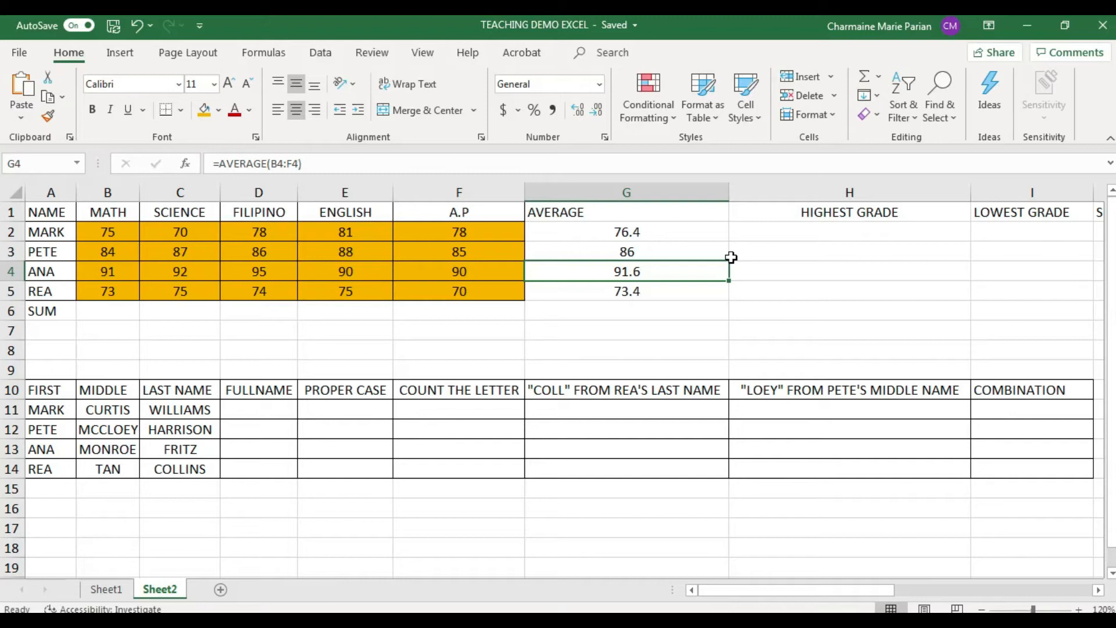
pyautogui.press('Up')
pyautogui.press('Up')
pyautogui.press('Down')
pyautogui.press('Down')
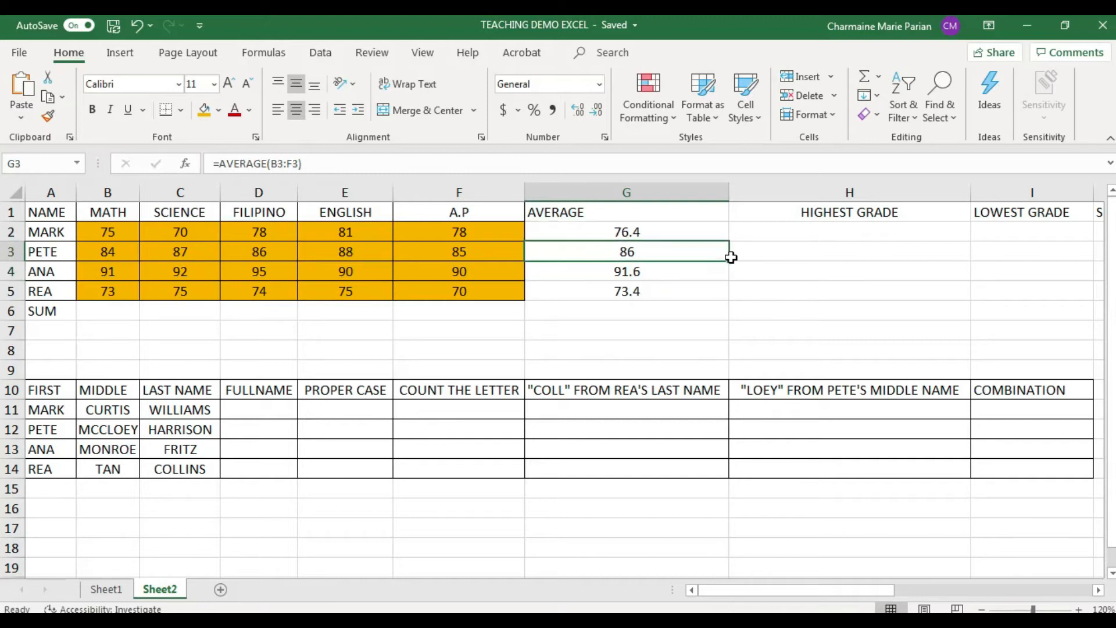
pyautogui.press('Up')
pyautogui.press('Up')
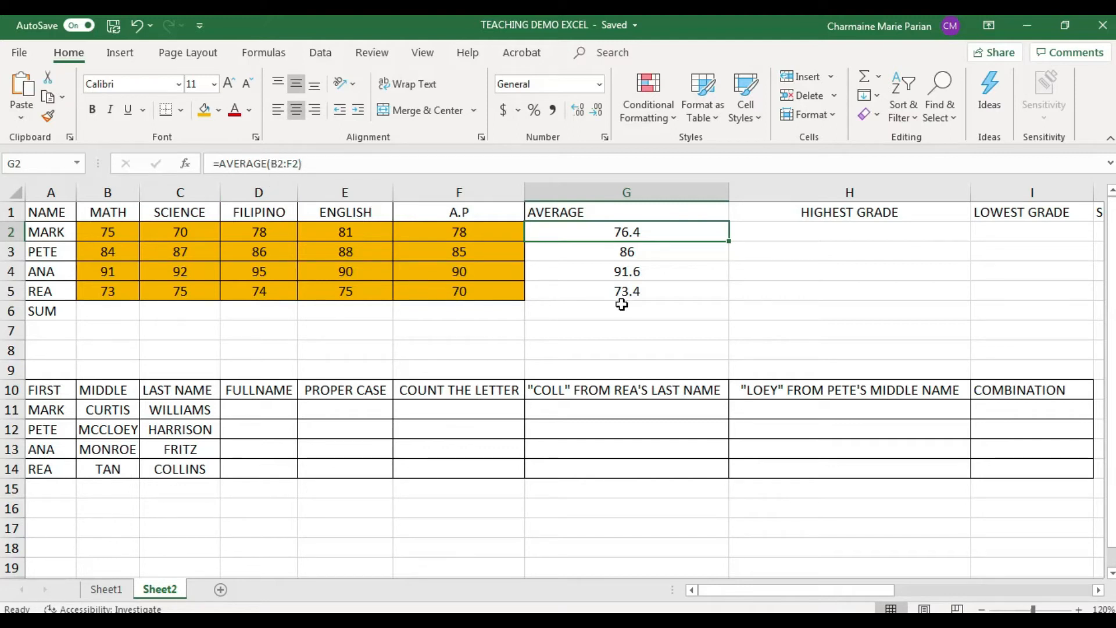
# Open the formulas in G2 through G5 one by one to examine which grade range each one references
pyautogui.press('F2')
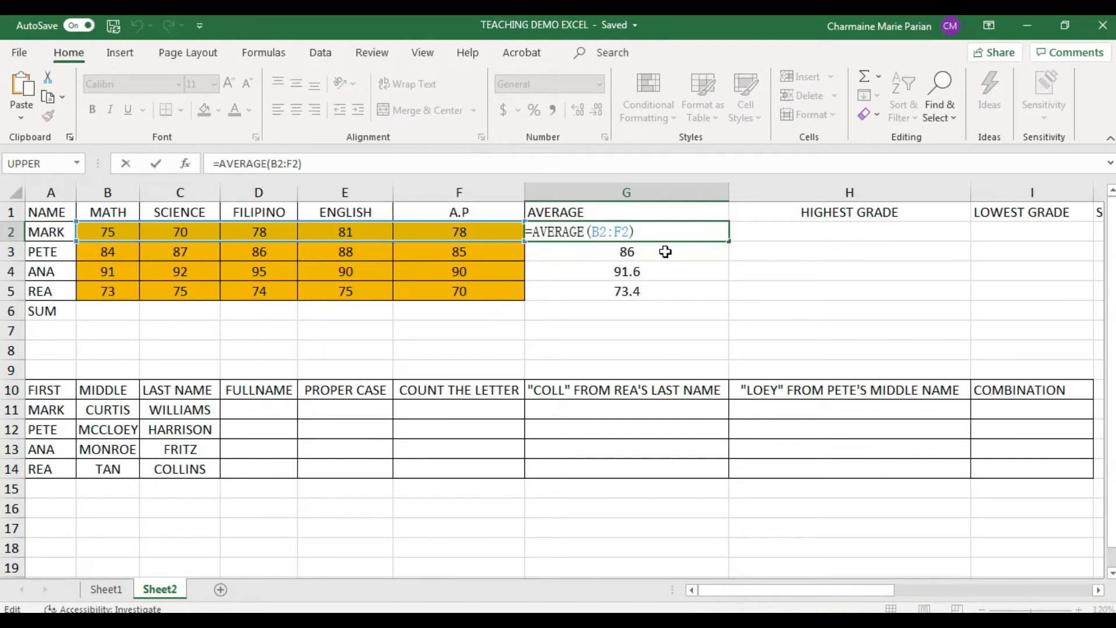
pyautogui.press('Return')
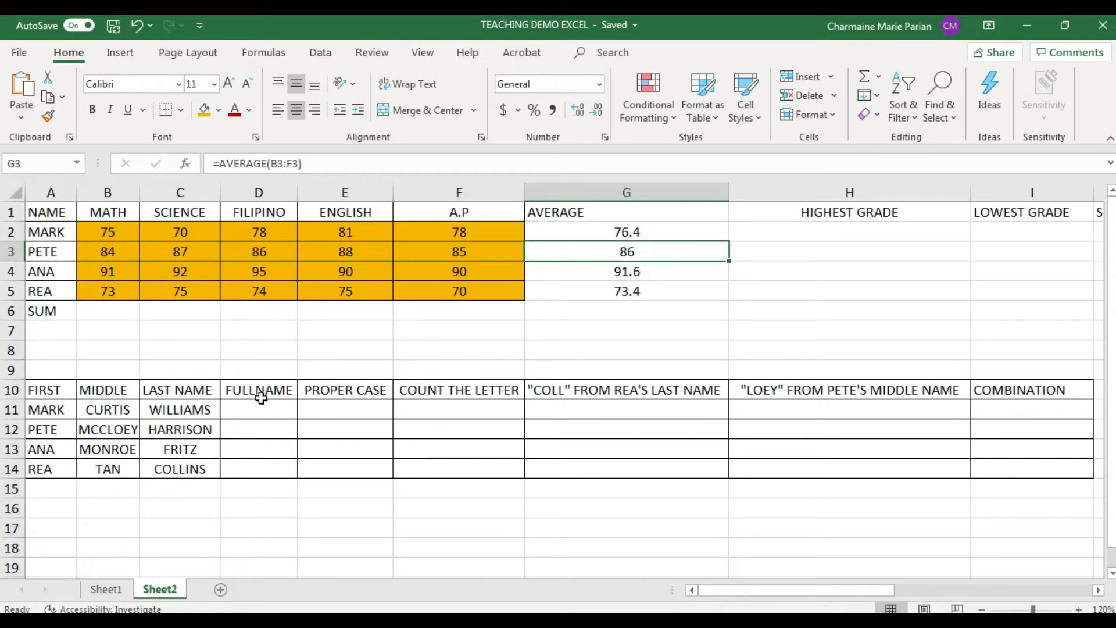
pyautogui.press('F2')
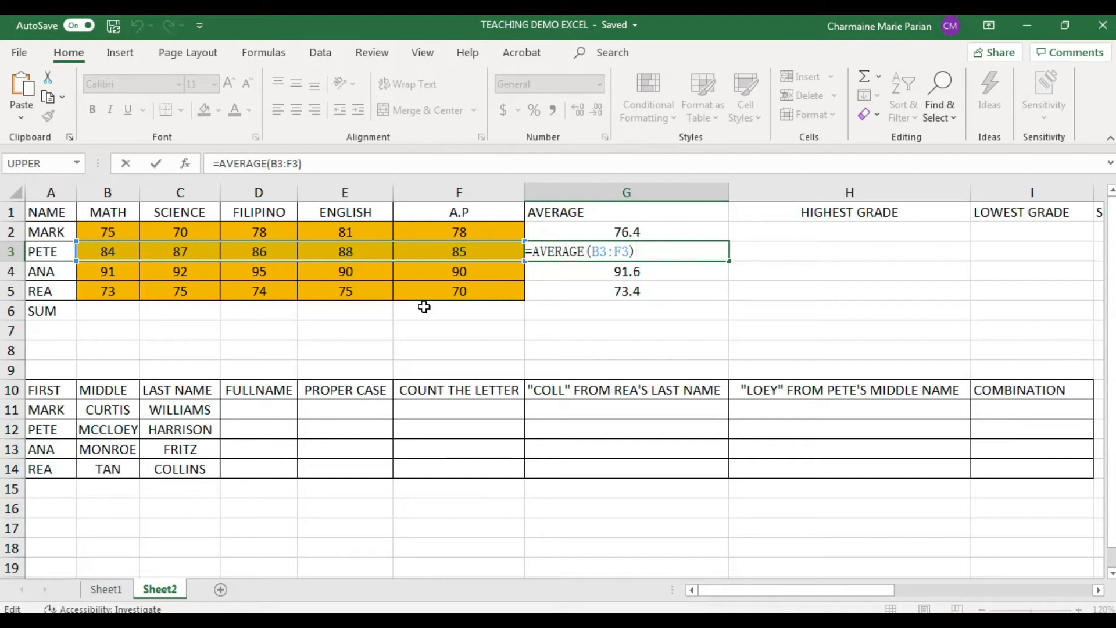
pyautogui.press('Return')
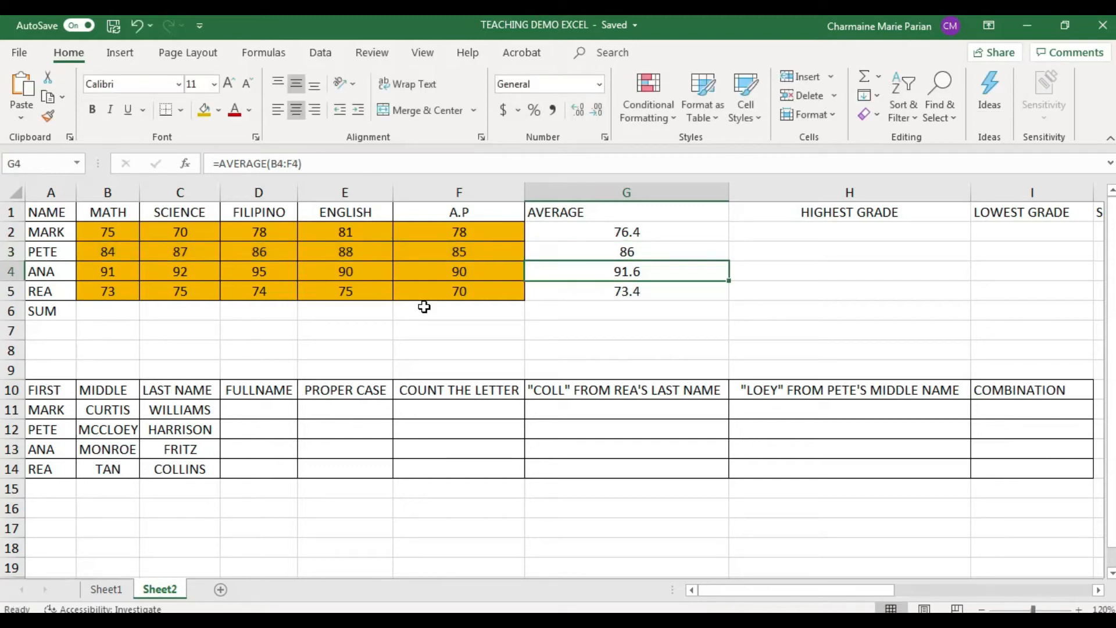
pyautogui.press('F2')
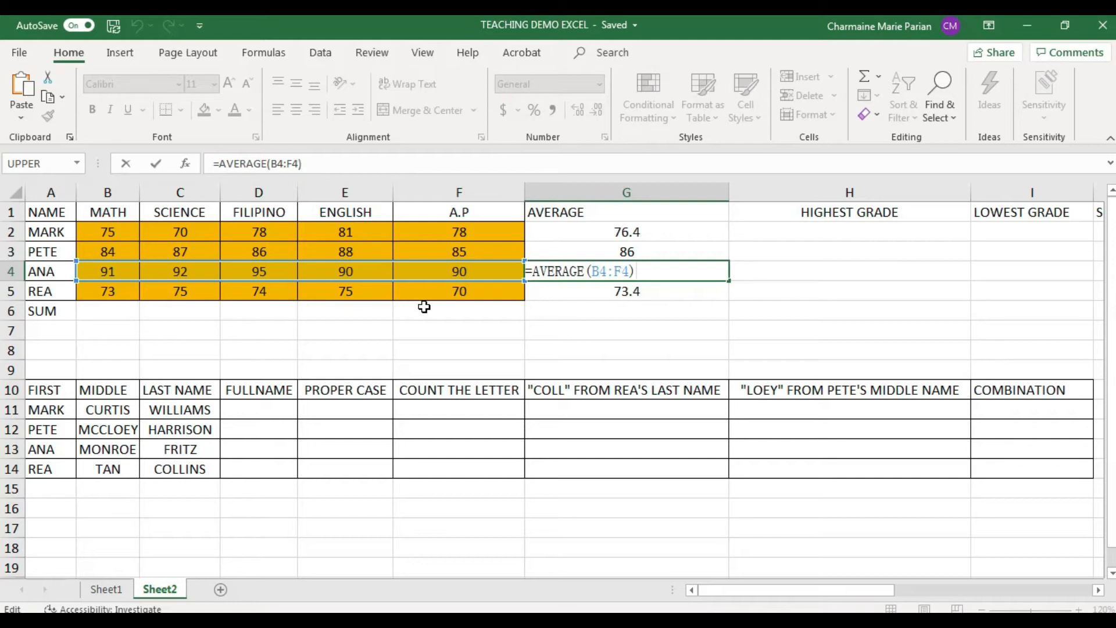
pyautogui.press('Return')
pyautogui.press('F2')
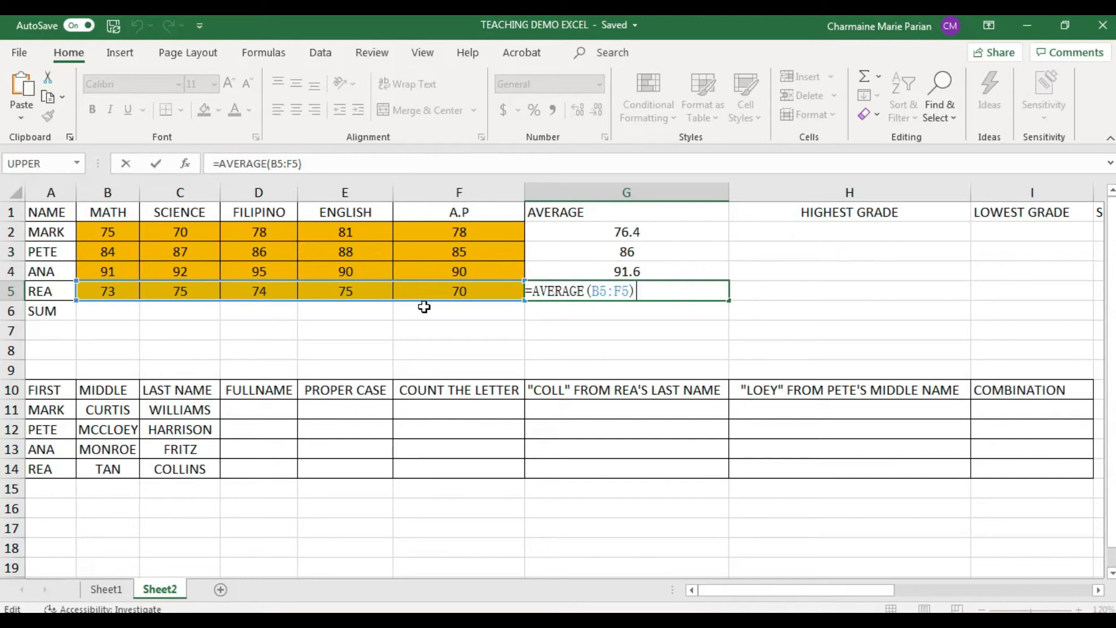
pyautogui.hotkey('ctrl', 'Return')
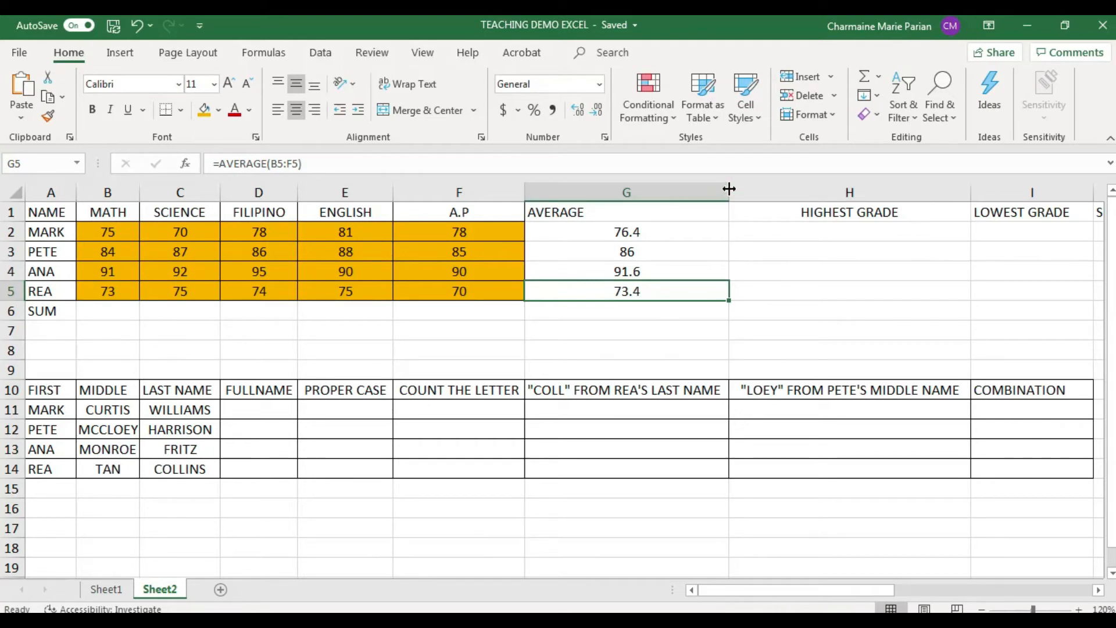
# Narrow column G to about the width of its AVERAGE heading
pyautogui.click(773, 256)
pyautogui.moveTo(726, 189); pyautogui.dragTo(588, 187)
pyautogui.click(683, 278)
# Enter =MAX(B2:F2) in cell H2 to get the first student's highest grade
pyautogui.click(697, 237)
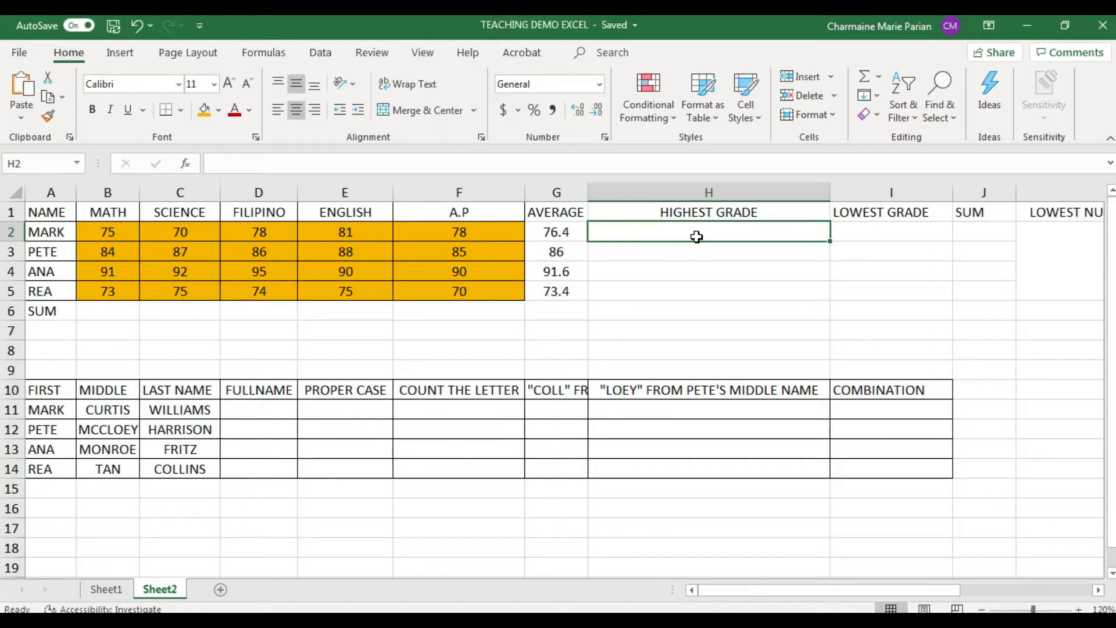
pyautogui.write('=')
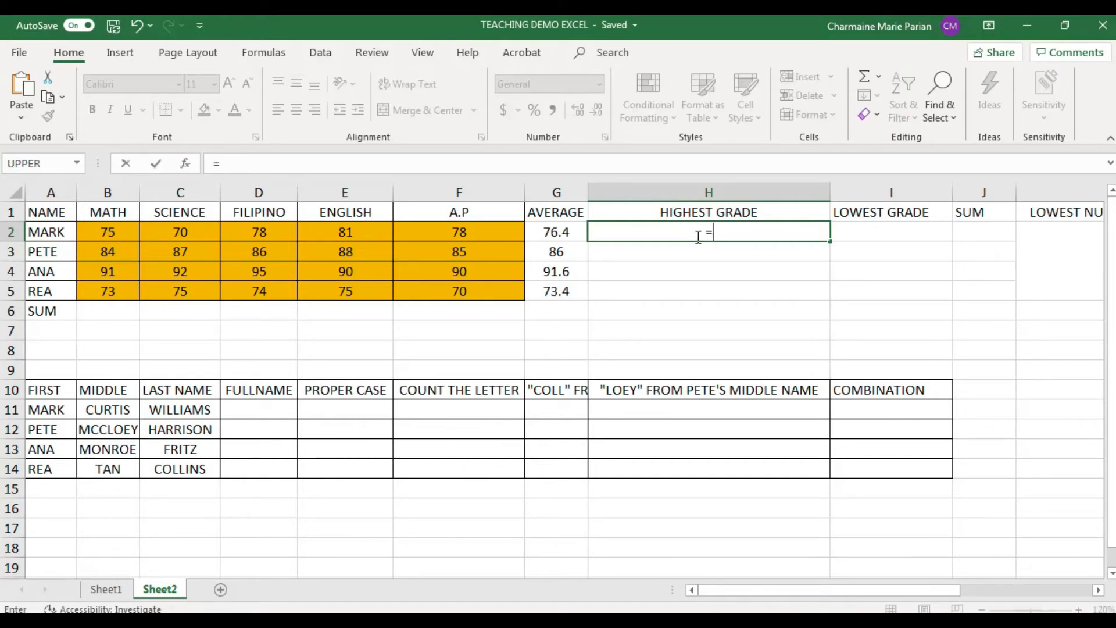
pyautogui.write('max')
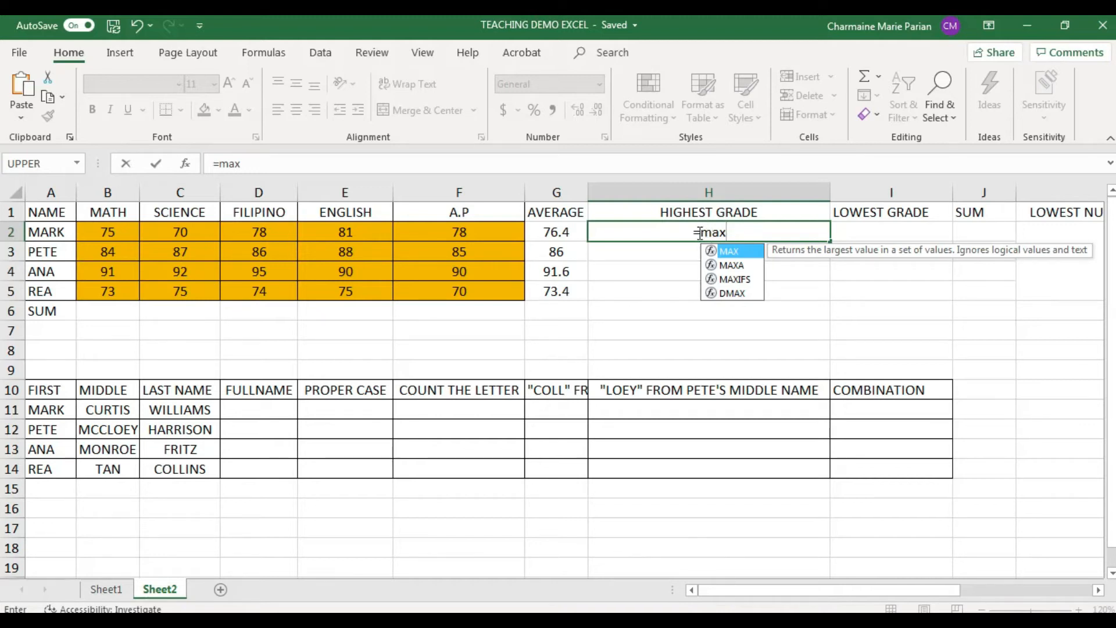
pyautogui.doubleClick(730, 251)
pyautogui.moveTo(116, 232); pyautogui.dragTo(435, 240)
pyautogui.write(')')
pyautogui.press('Return')
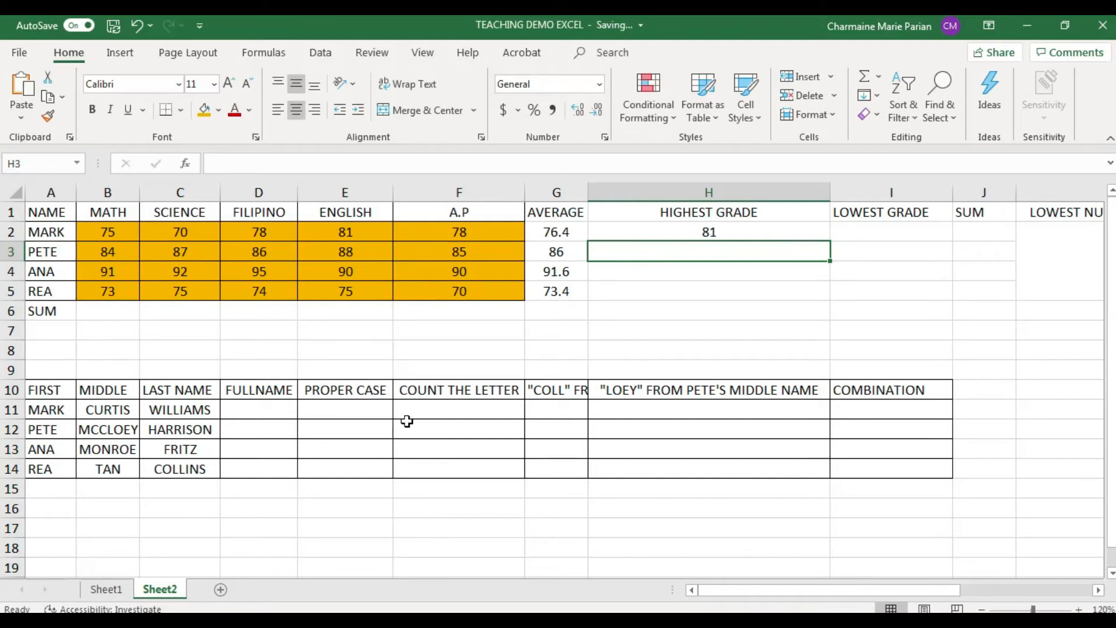
# Narrow column H closer to its HIGHEST GRADE heading and fill the MAX formula from H2 down to H5
pyautogui.moveTo(832, 192); pyautogui.dragTo(741, 192)
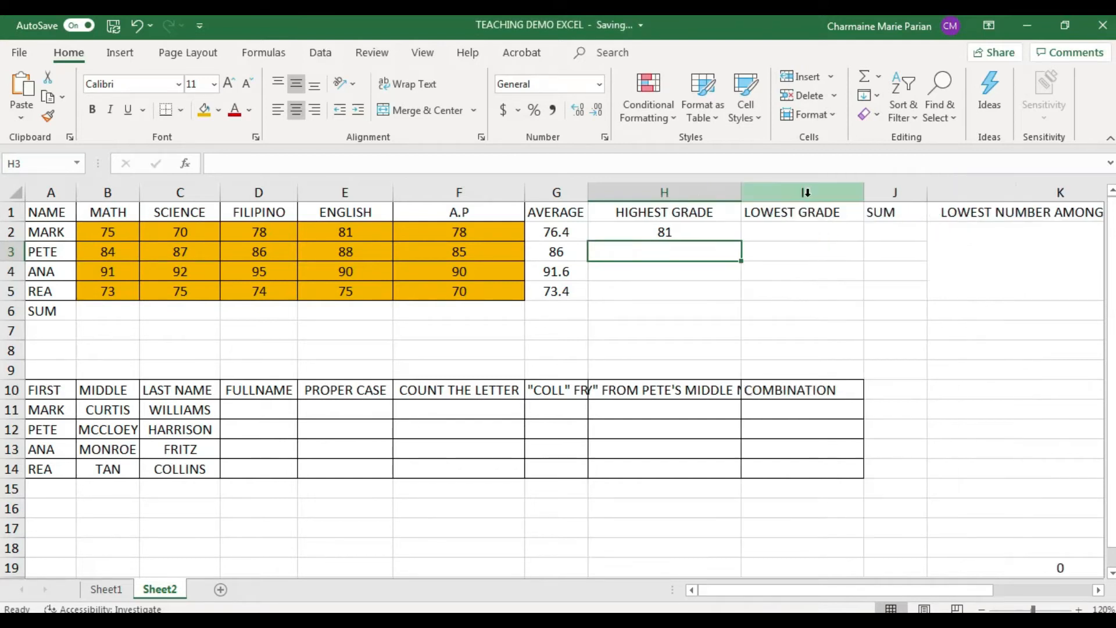
pyautogui.click(631, 234)
pyautogui.click(343, 235)
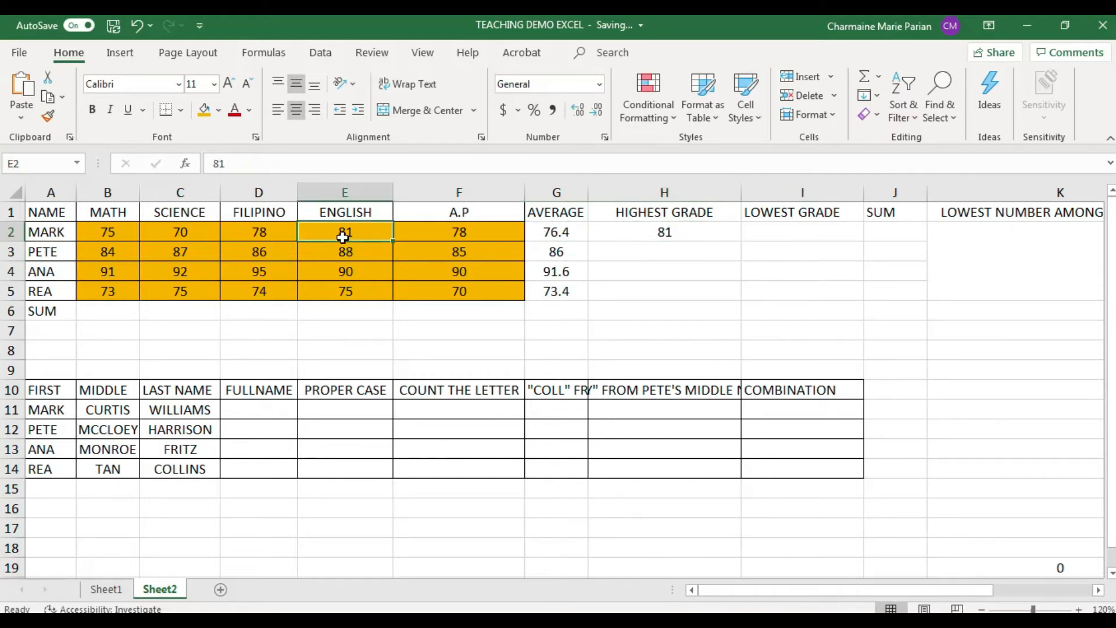
pyautogui.click(647, 236)
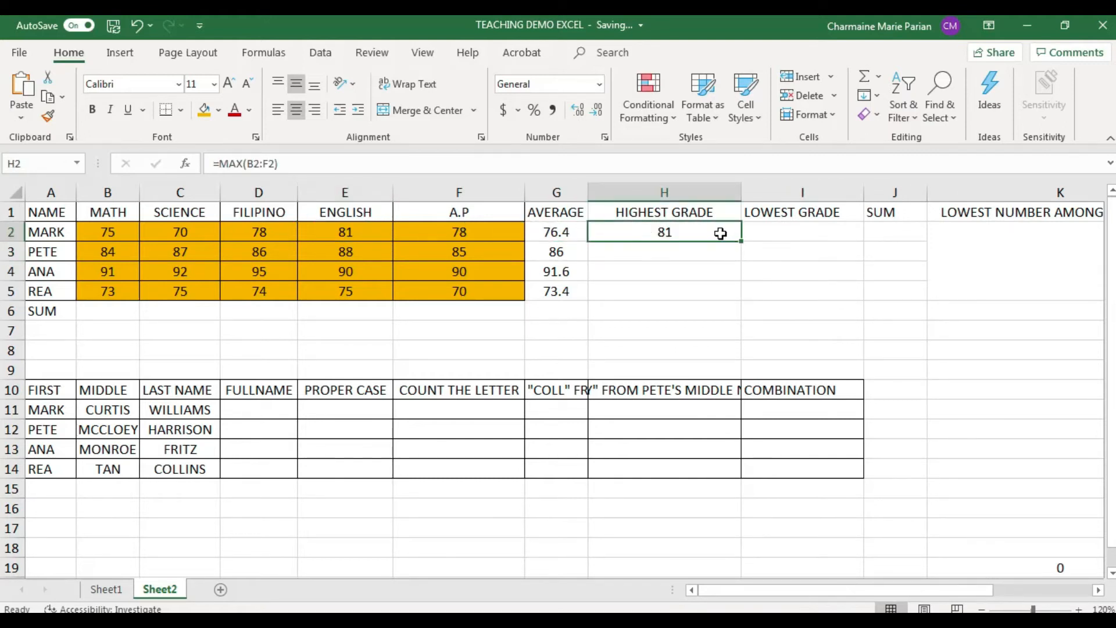
pyautogui.moveTo(742, 241); pyautogui.dragTo(730, 296)
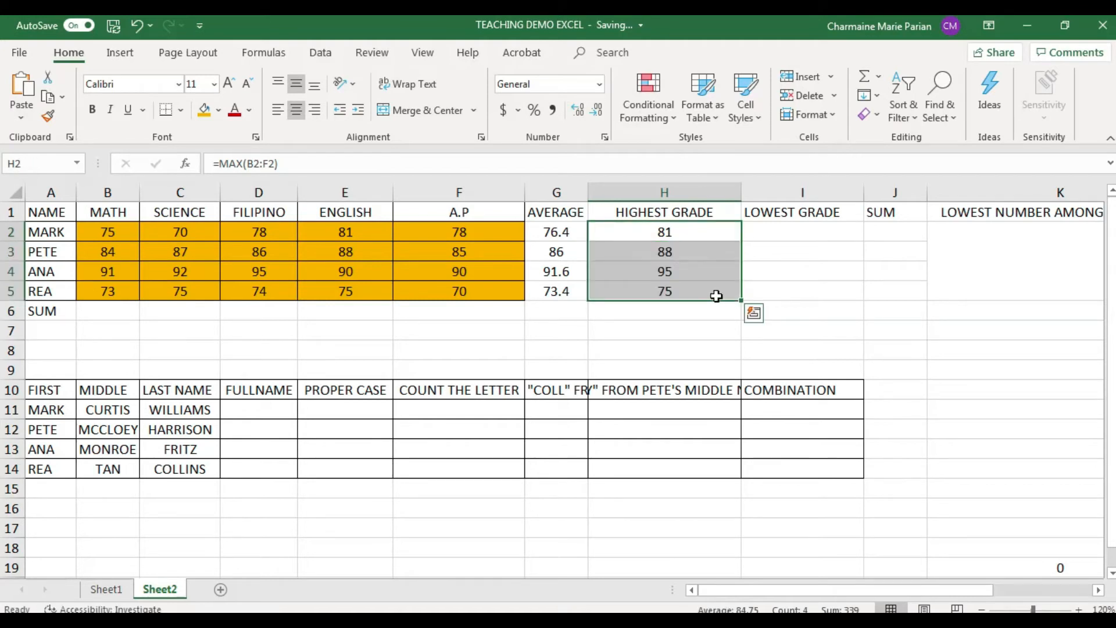
# Open the MAX formula in H3 to examine the grade range it references
pyautogui.click(699, 250)
pyautogui.doubleClick(701, 249)
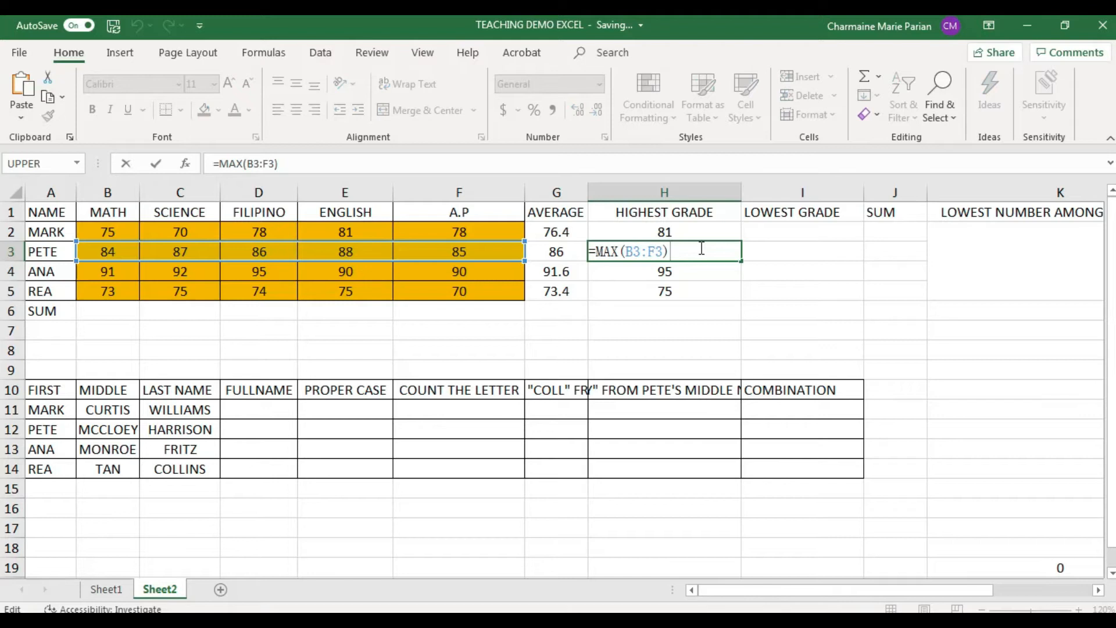
pyautogui.press('Return')
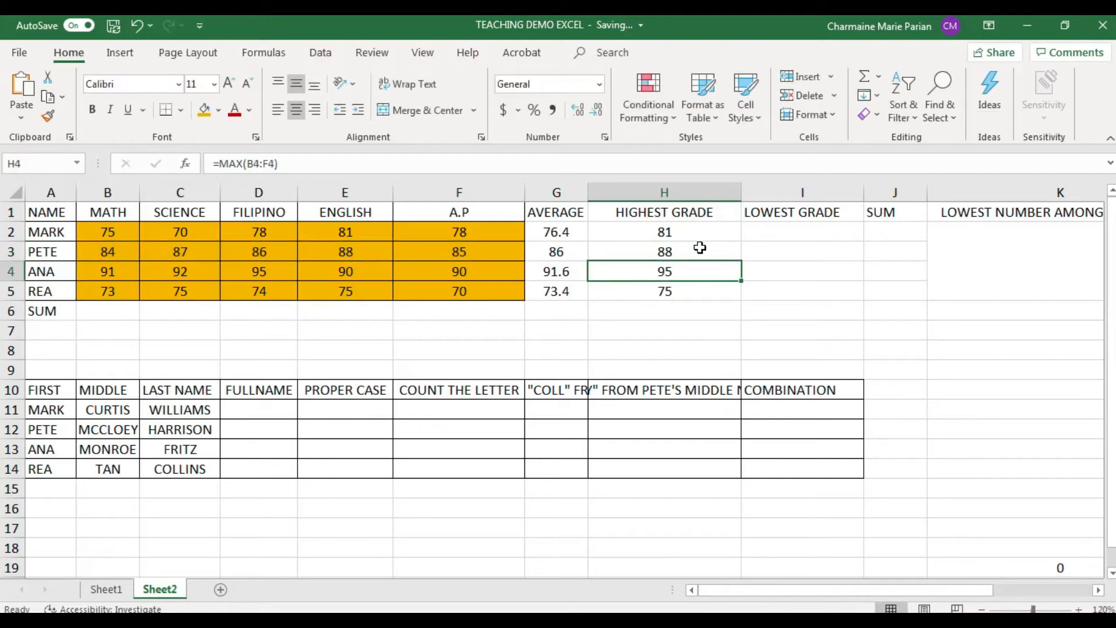
# Open the MAX formulas in H4 and H5 to examine the grade range each one references
pyautogui.press('F2')
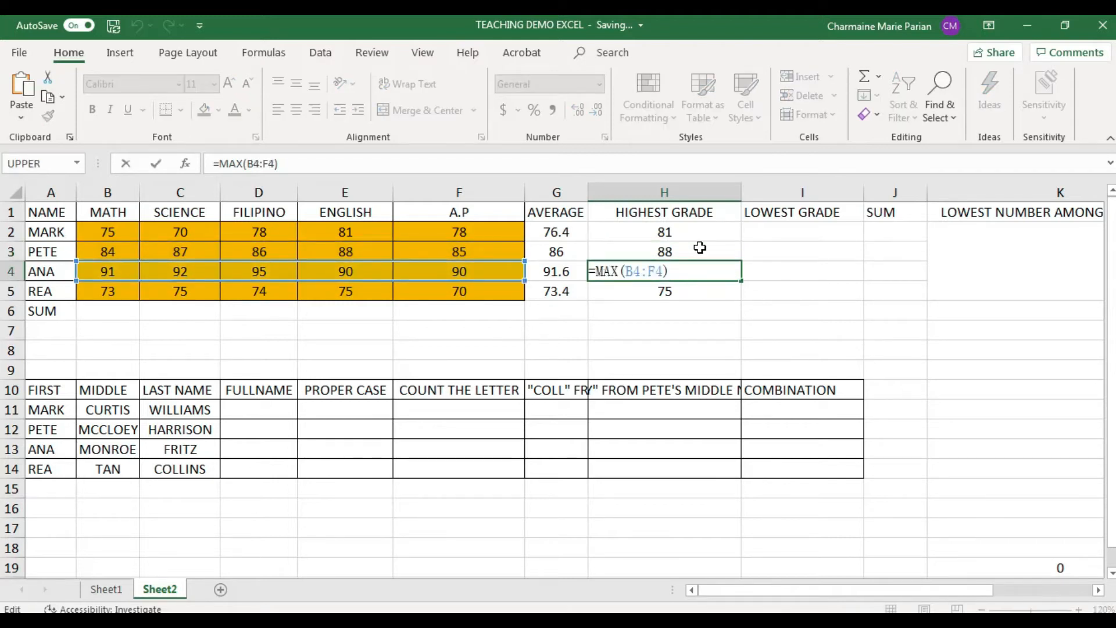
pyautogui.press('Return')
pyautogui.press('F2')
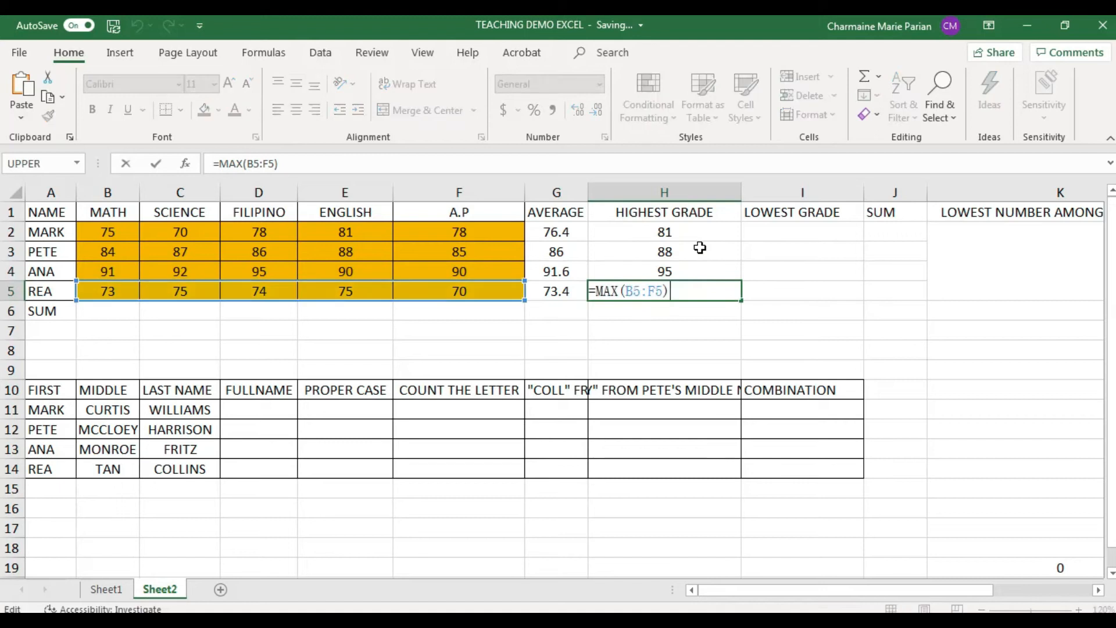
pyautogui.press('Escape')
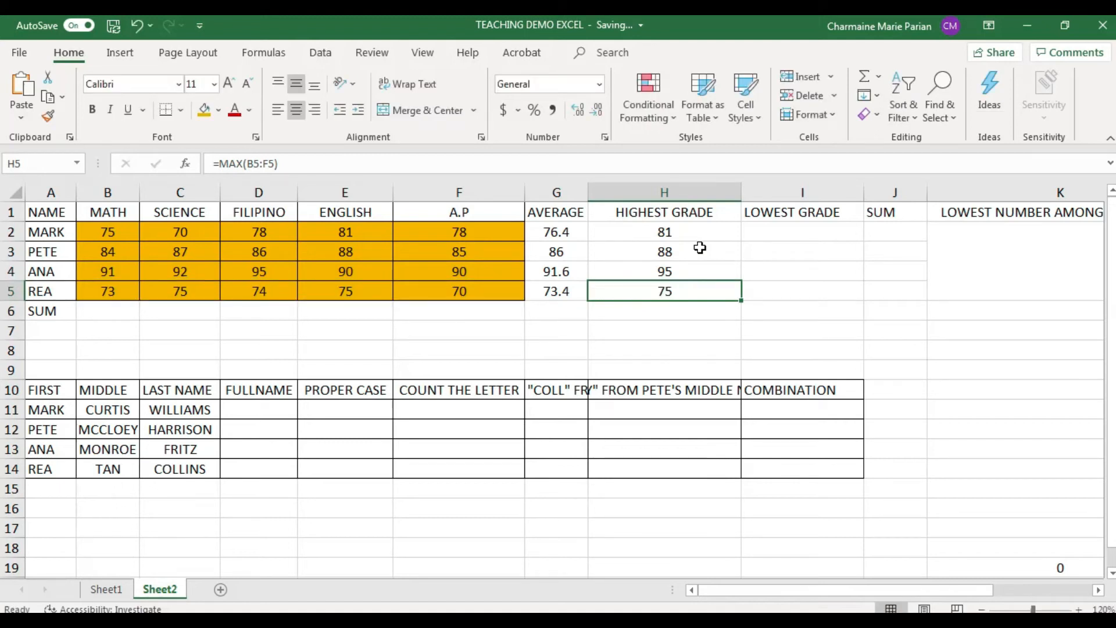
# Enter =MIN(B2:F2) in cell I2 for the first student's lowest grade and fill it down to I5
pyautogui.click(795, 232)
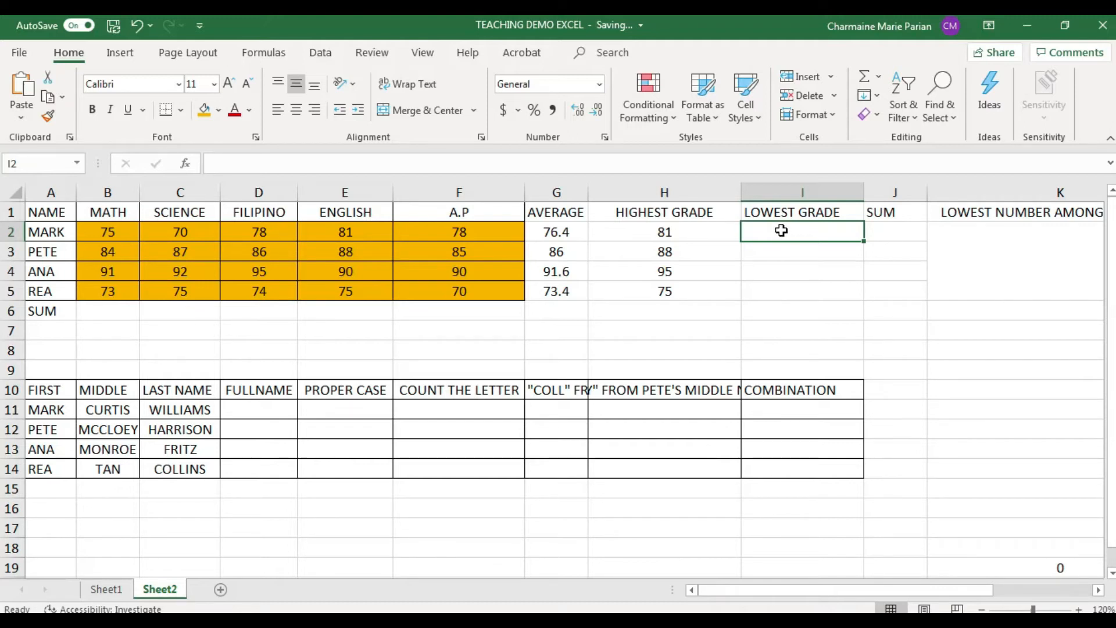
pyautogui.write('=')
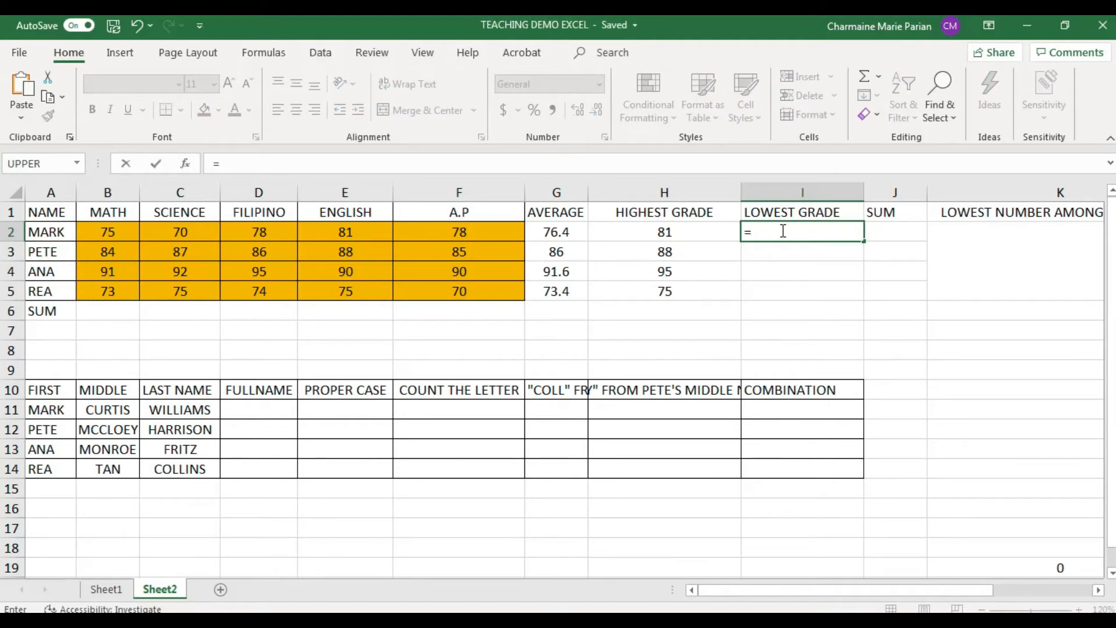
pyautogui.write('min')
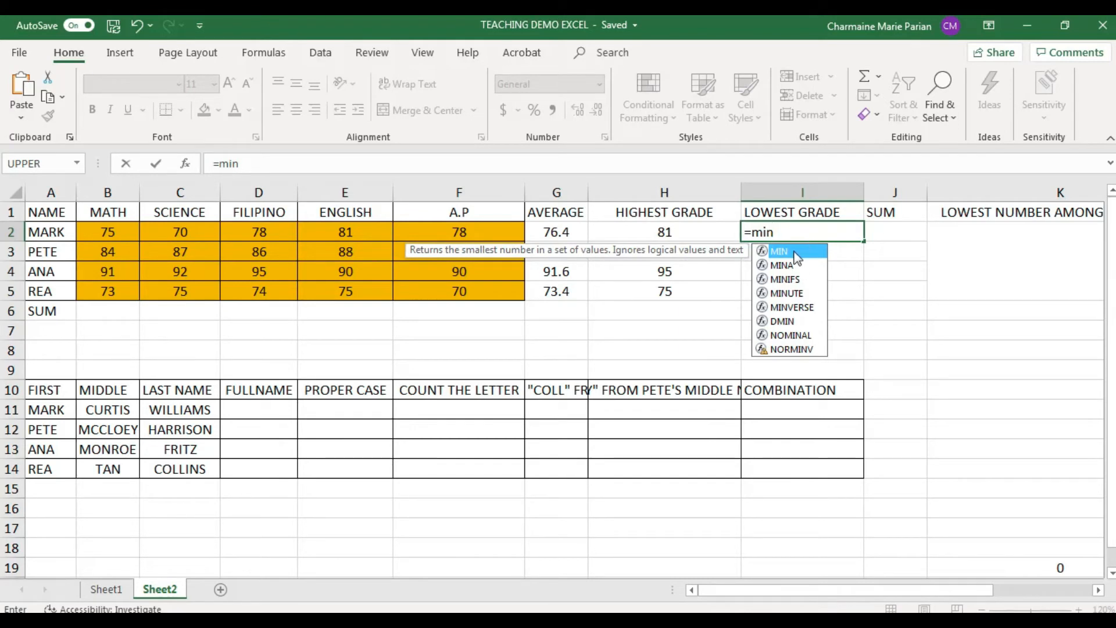
pyautogui.doubleClick(796, 254)
pyautogui.click(129, 234)
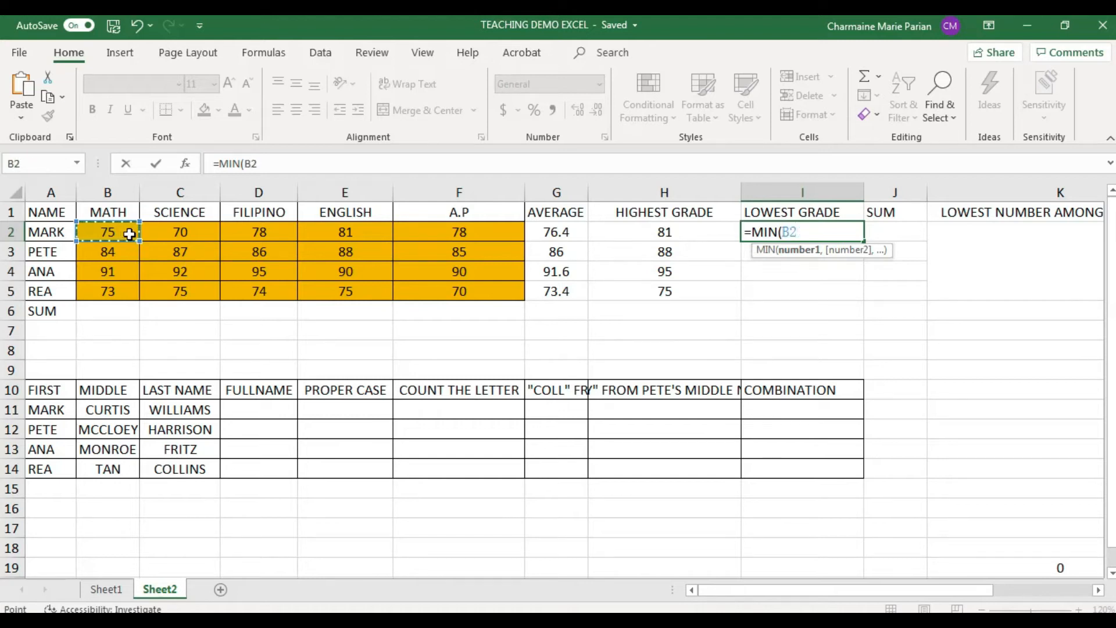
pyautogui.hotkey('shift', 'Right')
pyautogui.hotkey('shift', 'Right')
pyautogui.hotkey('shift', 'Right')
pyautogui.hotkey('shift', 'Right')
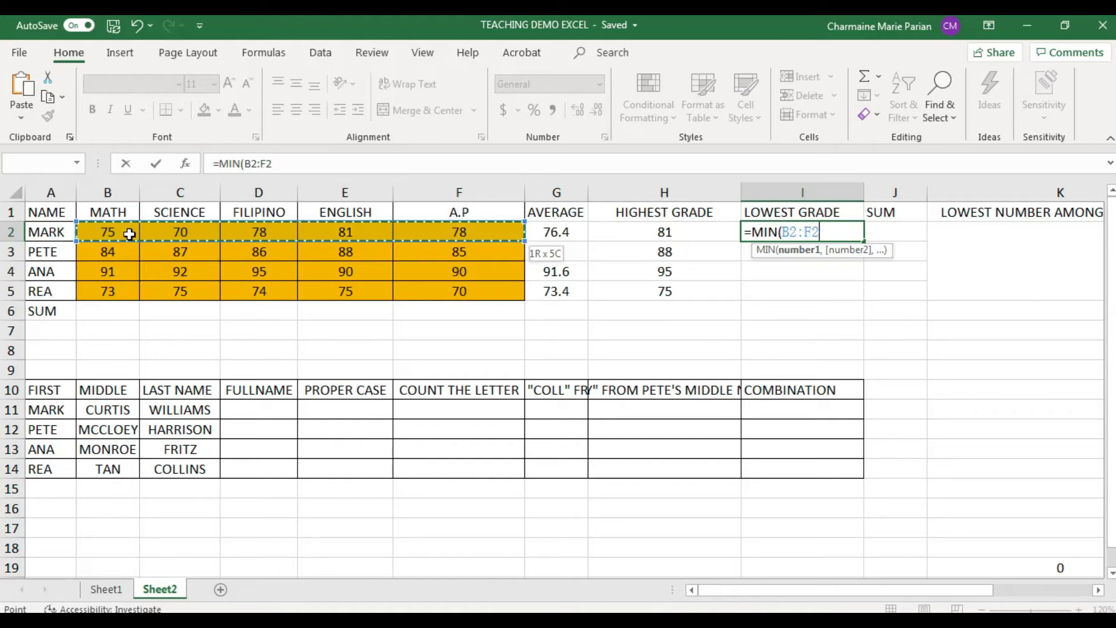
pyautogui.write(')')
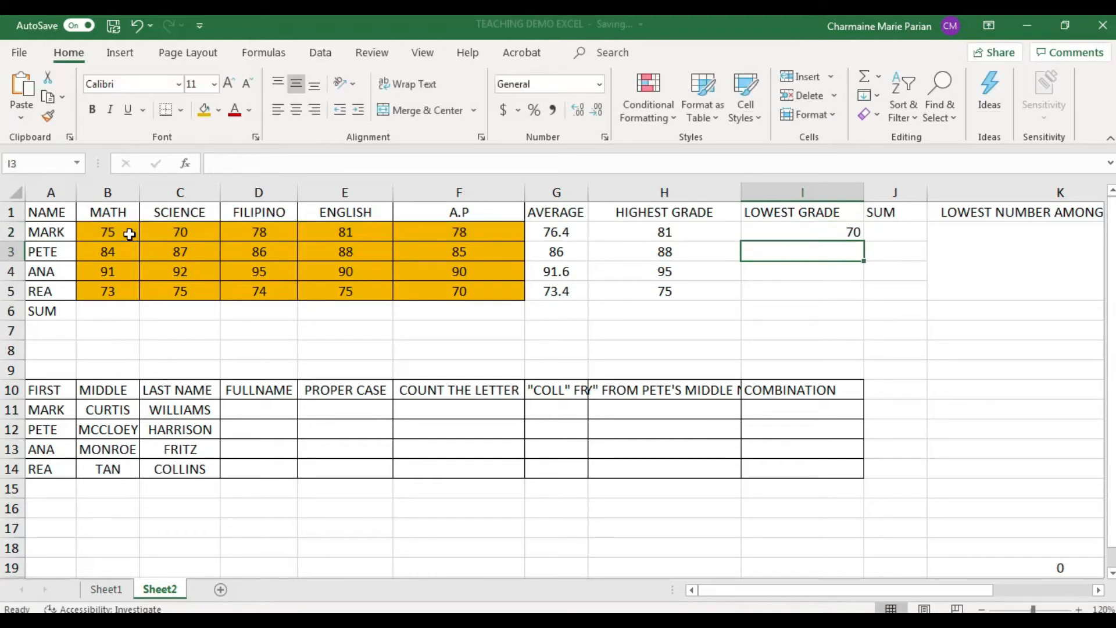
pyautogui.click(822, 230)
pyautogui.moveTo(866, 241); pyautogui.dragTo(867, 297)
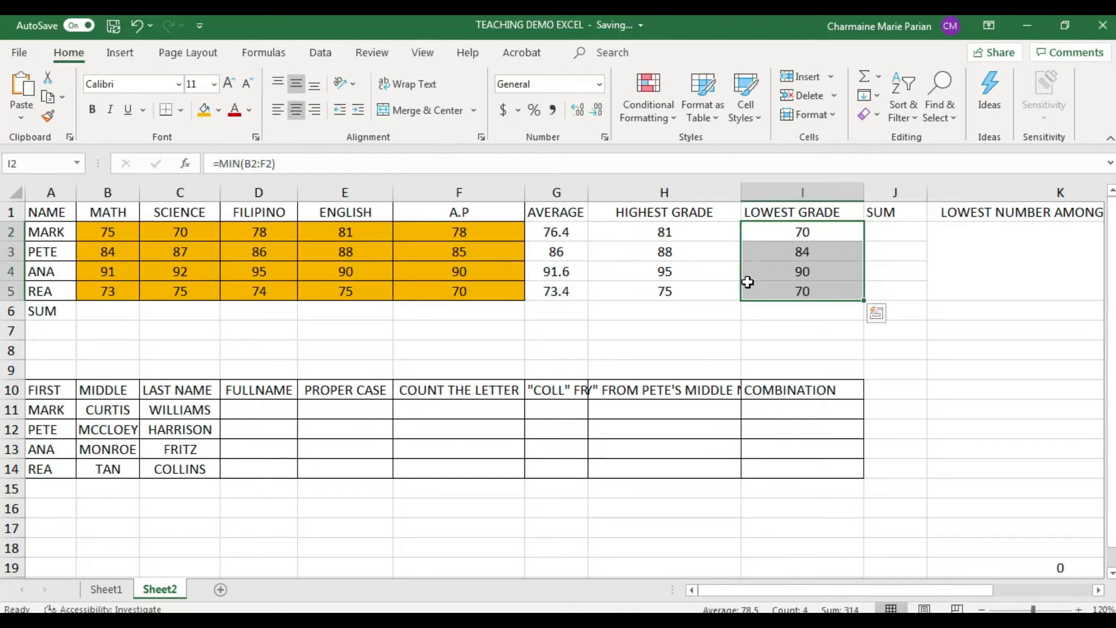
# Examine the MIN formulas in cells I2 through I5 and the grade range each one references
pyautogui.click(826, 233)
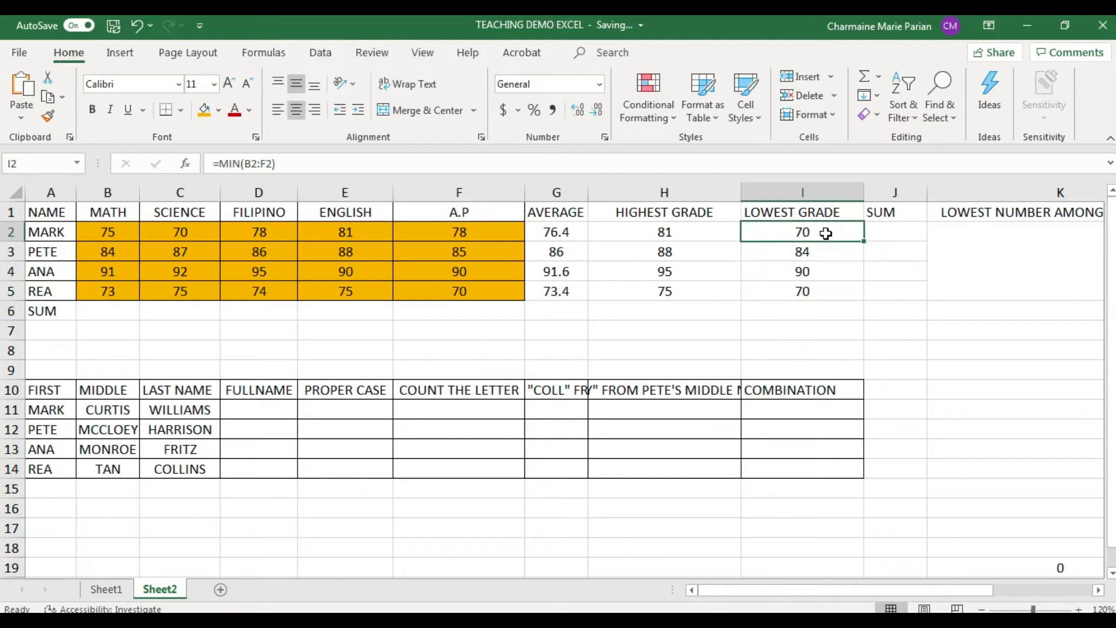
pyautogui.doubleClick(826, 234)
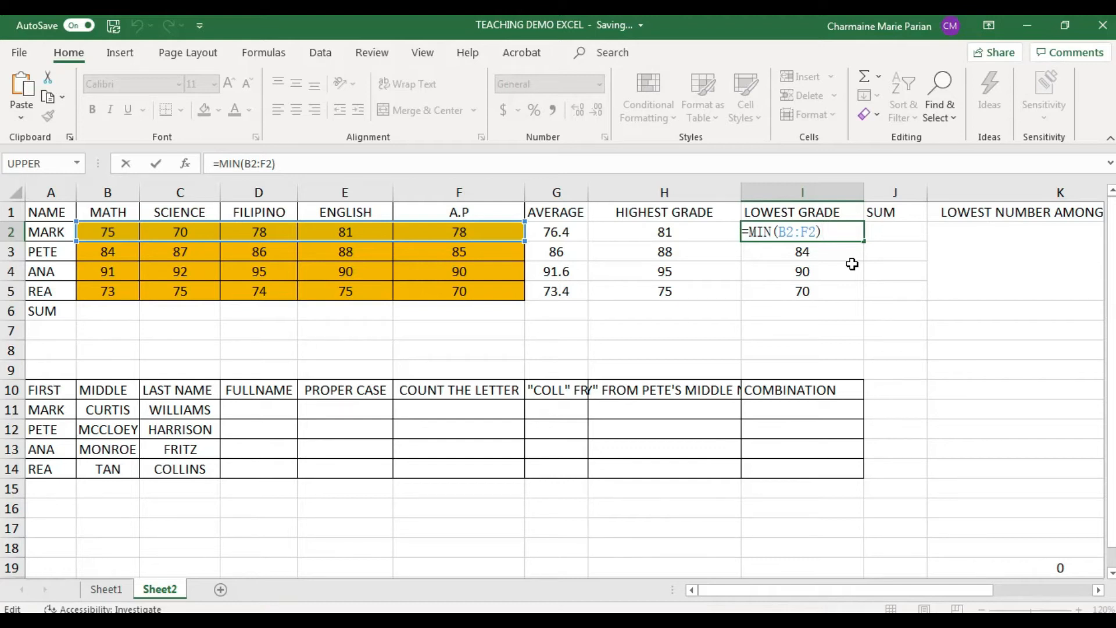
pyautogui.press('Return')
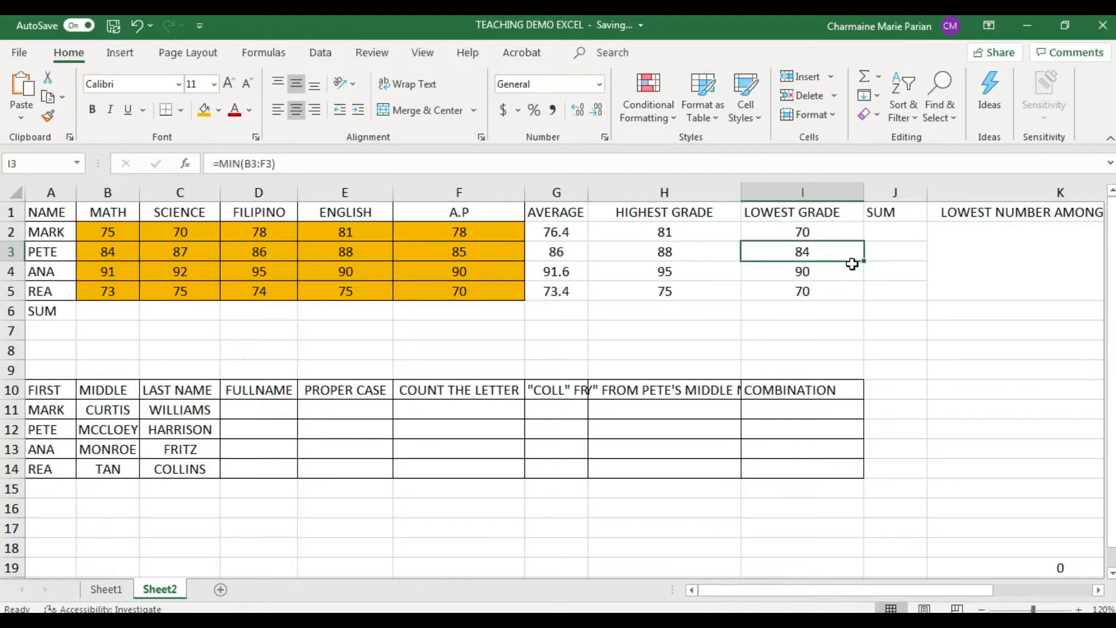
pyautogui.click(852, 265)
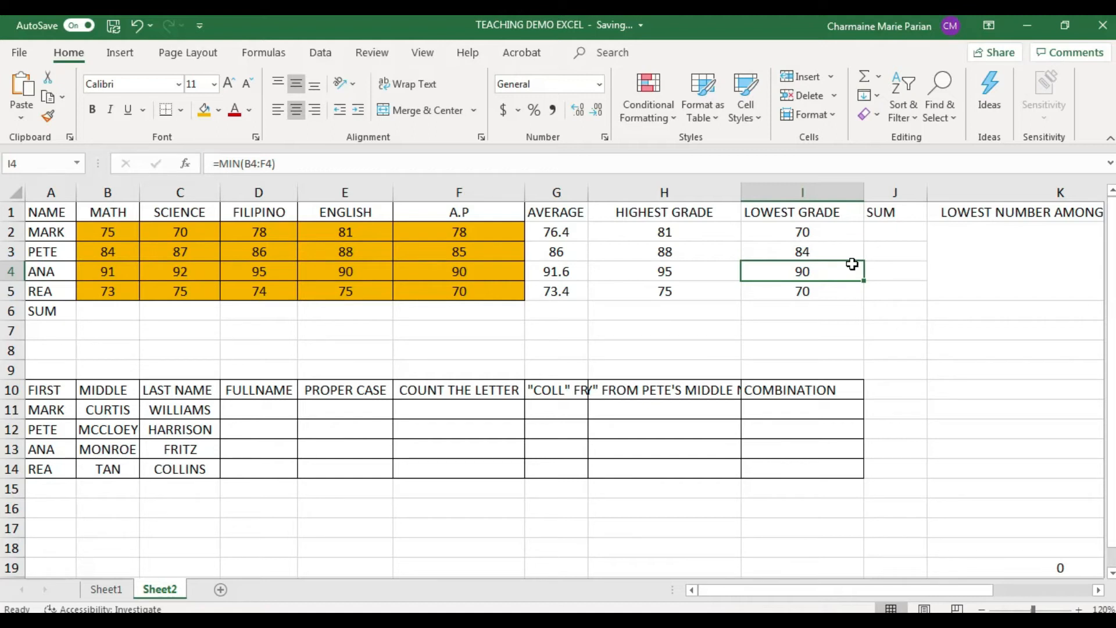
pyautogui.press('Down')
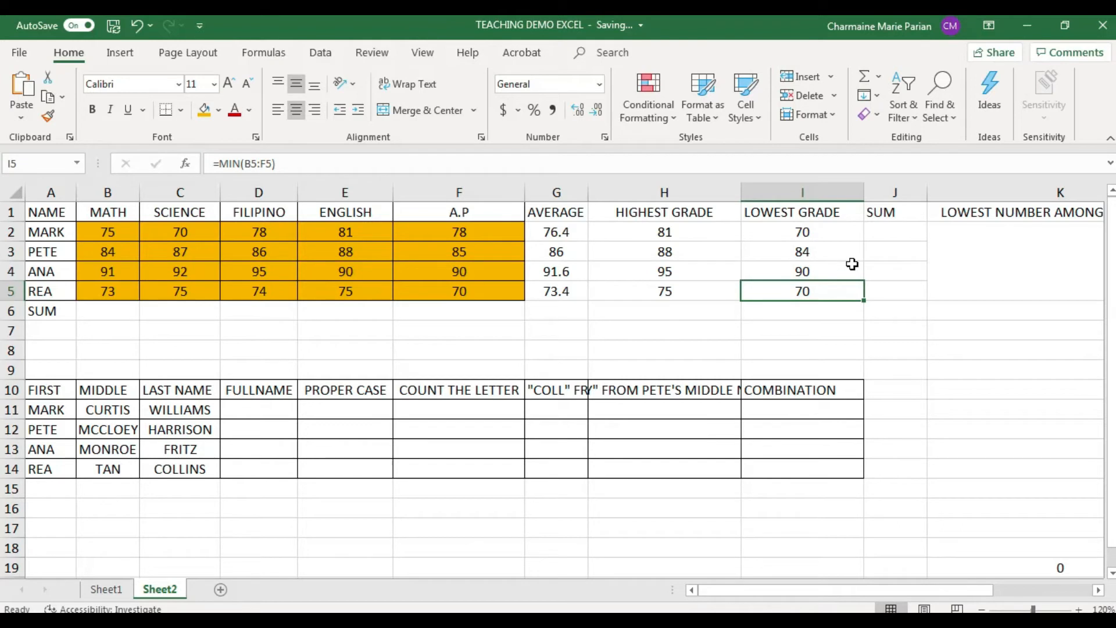
# Enter =SUM(B2:F2) in cell J2 to total the first student's grades
pyautogui.click(886, 228)
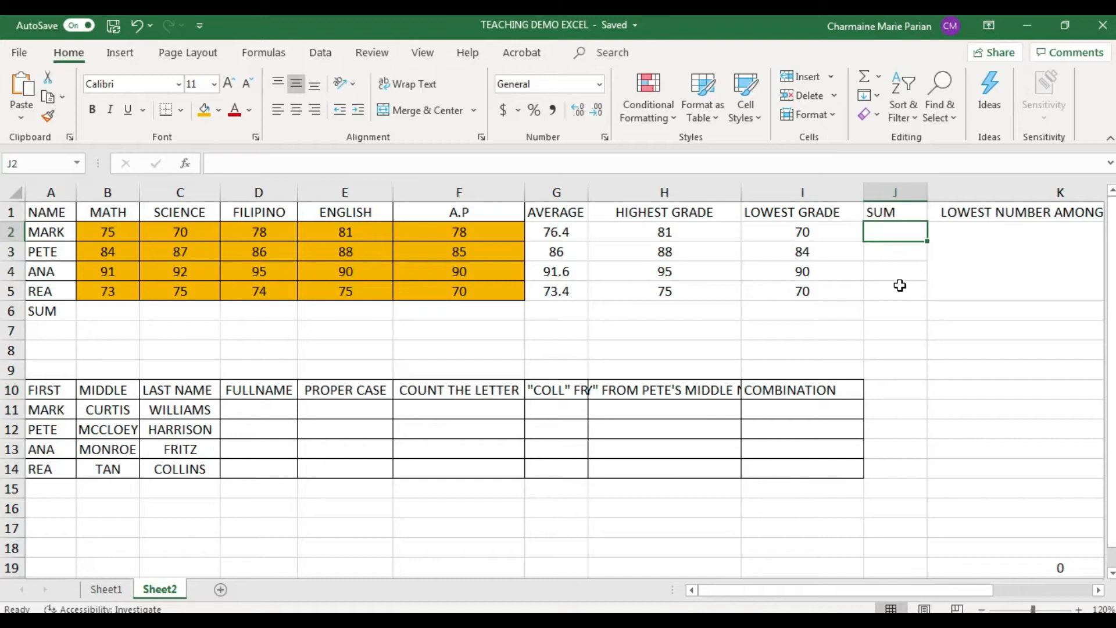
pyautogui.write('=')
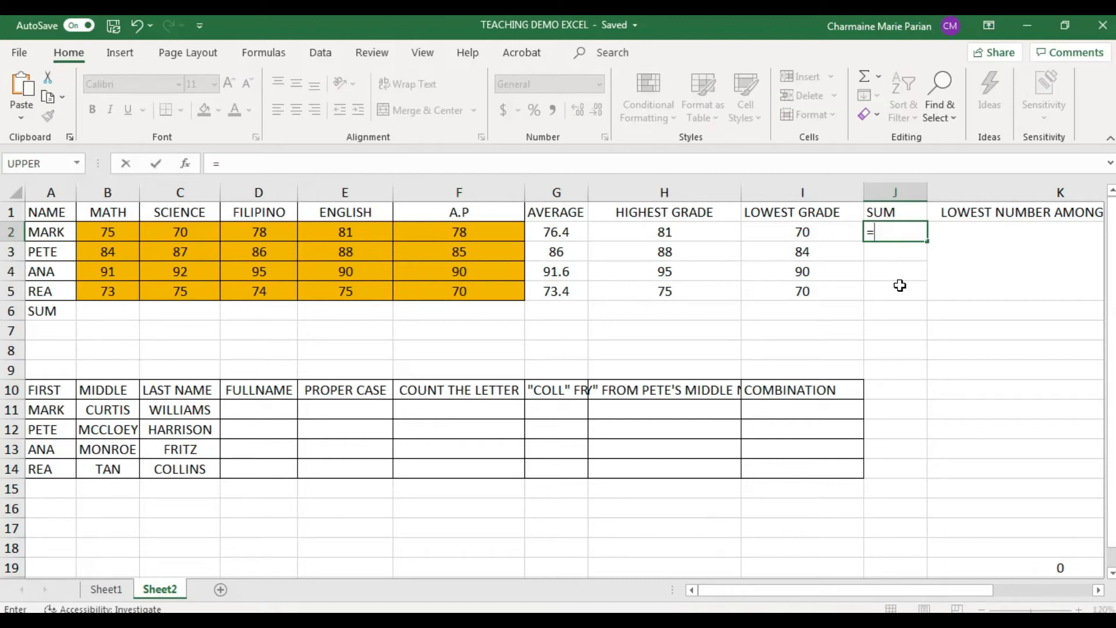
pyautogui.write('su')
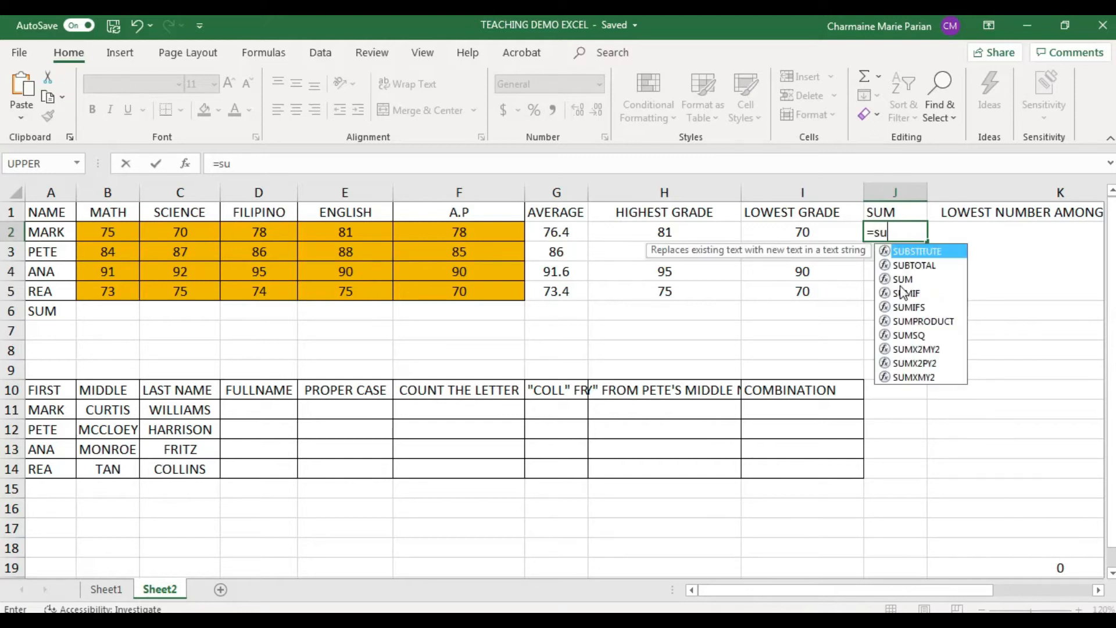
pyautogui.write('m(')
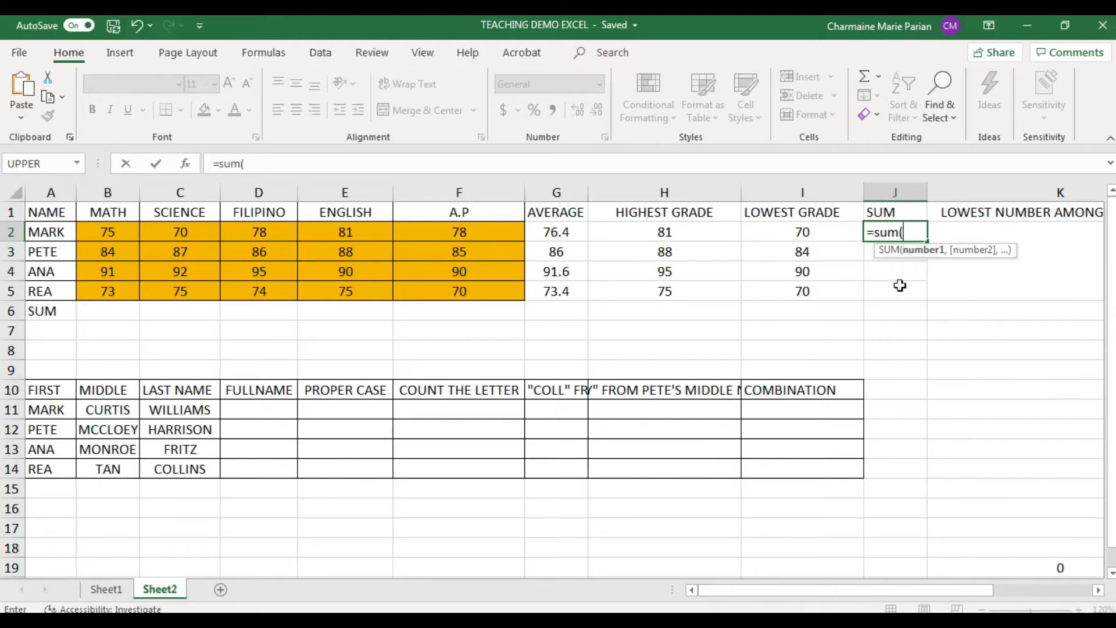
pyautogui.moveTo(116, 230); pyautogui.dragTo(445, 230)
pyautogui.write(')')
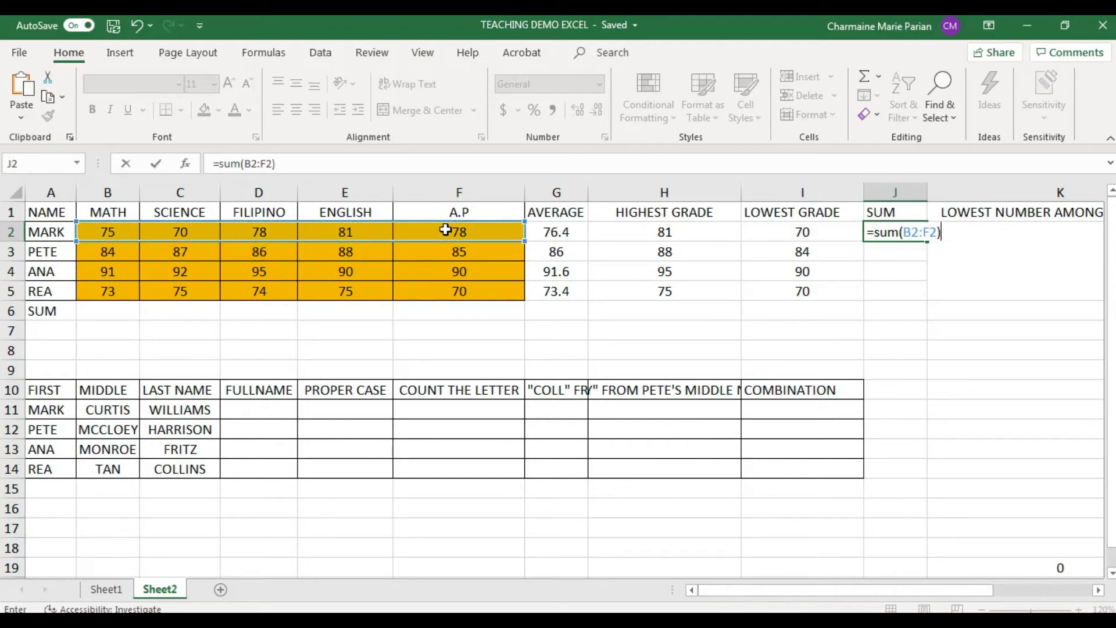
pyautogui.press('Return')
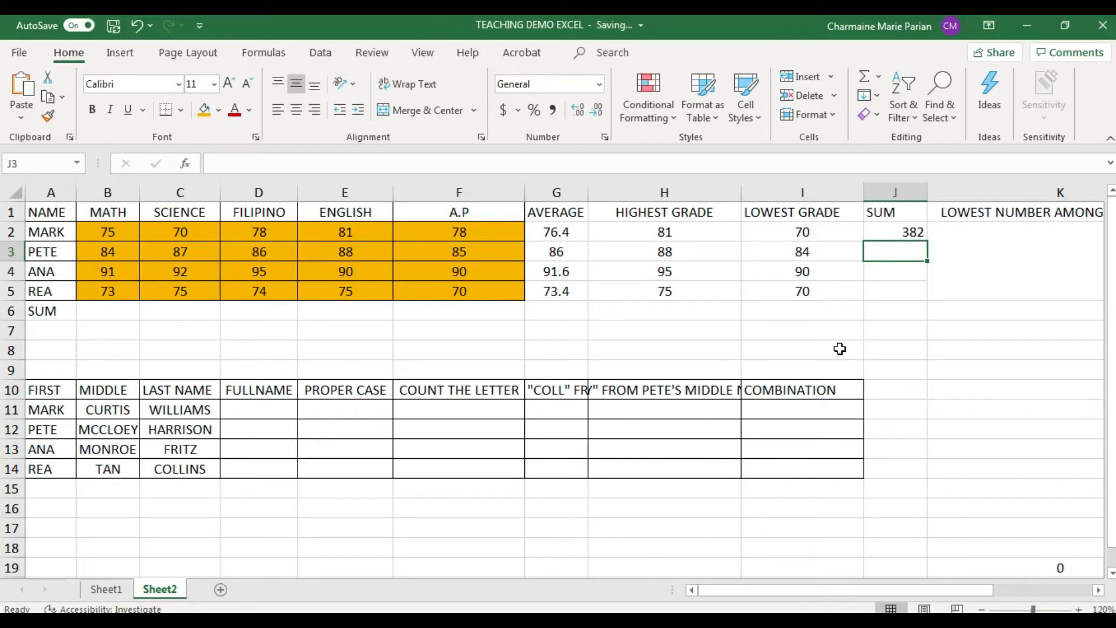
# Enter =B3+C3+D3+E3+F3 in cell J3 to total the second student's grades by adding individual cells
pyautogui.click(900, 232)
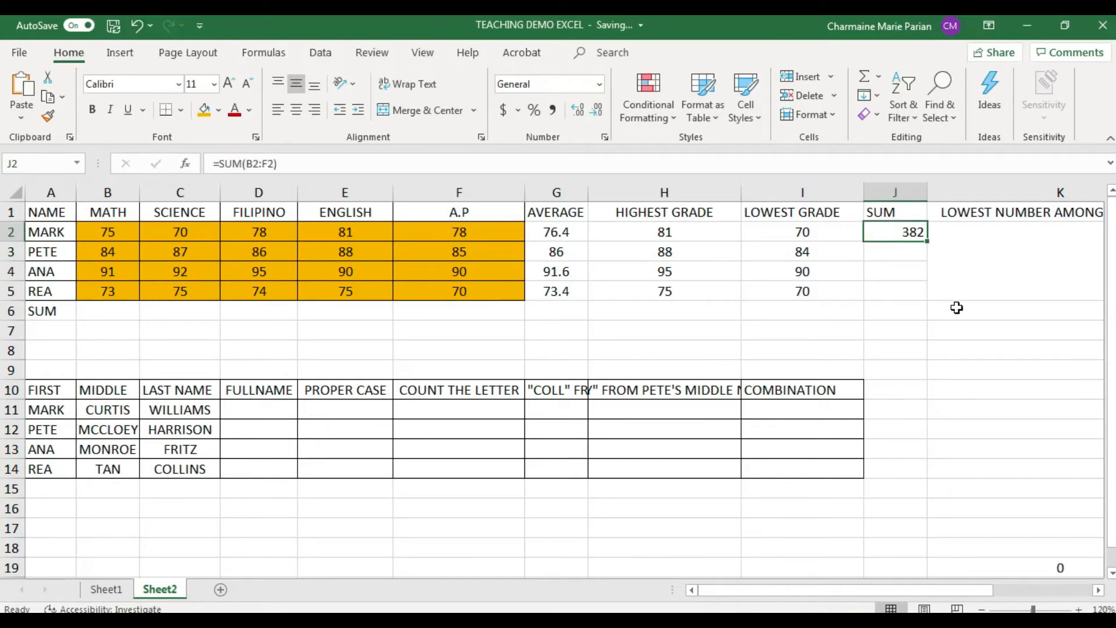
pyautogui.press('Down')
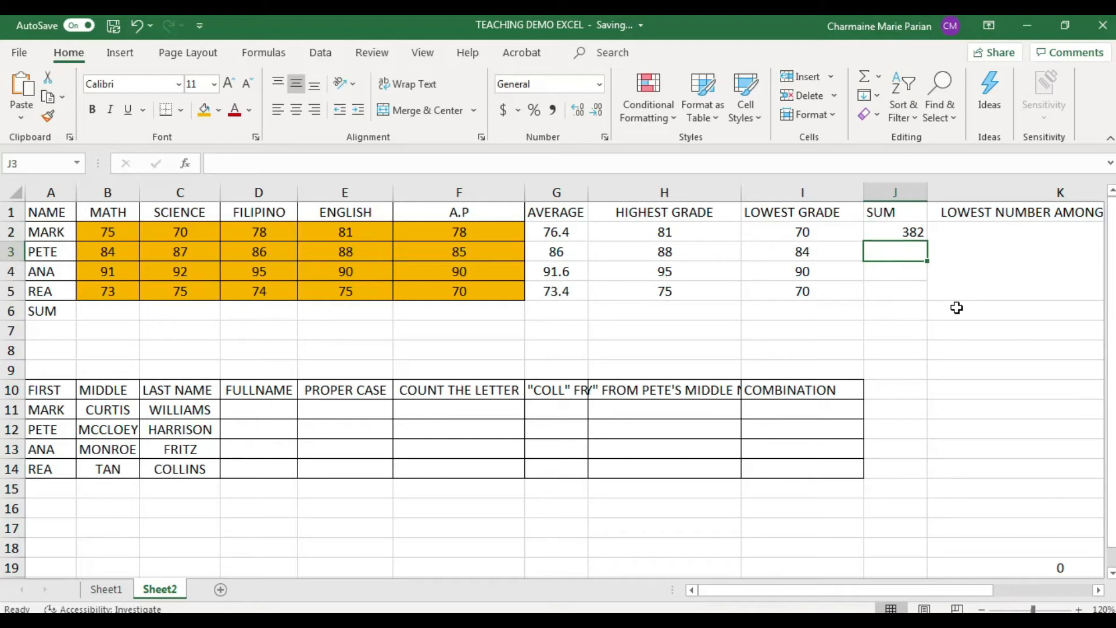
pyautogui.write('=')
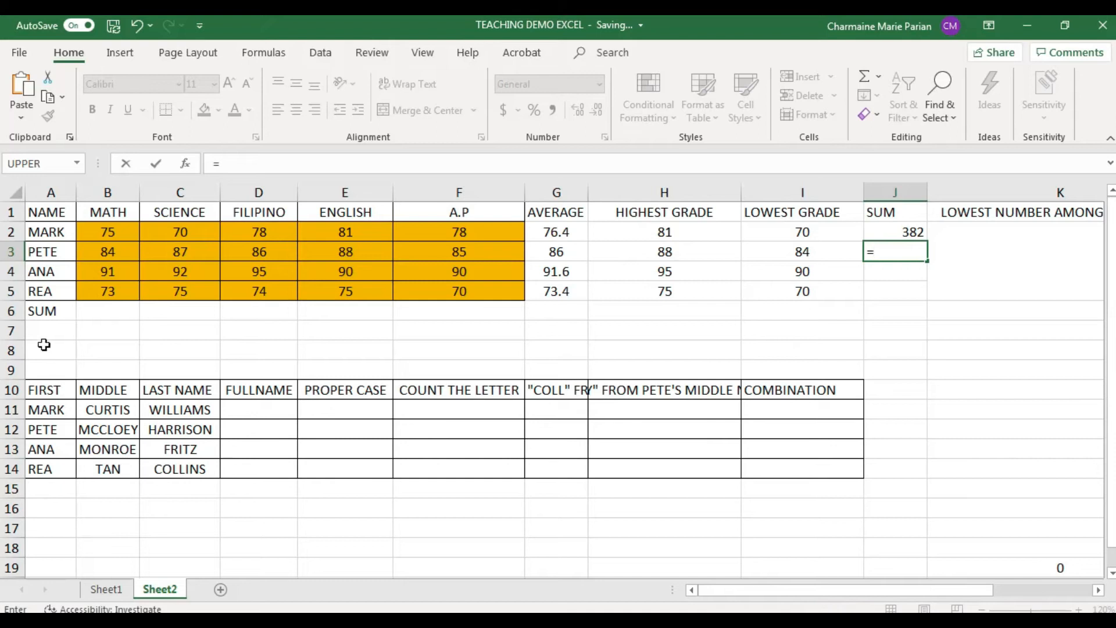
pyautogui.click(117, 254)
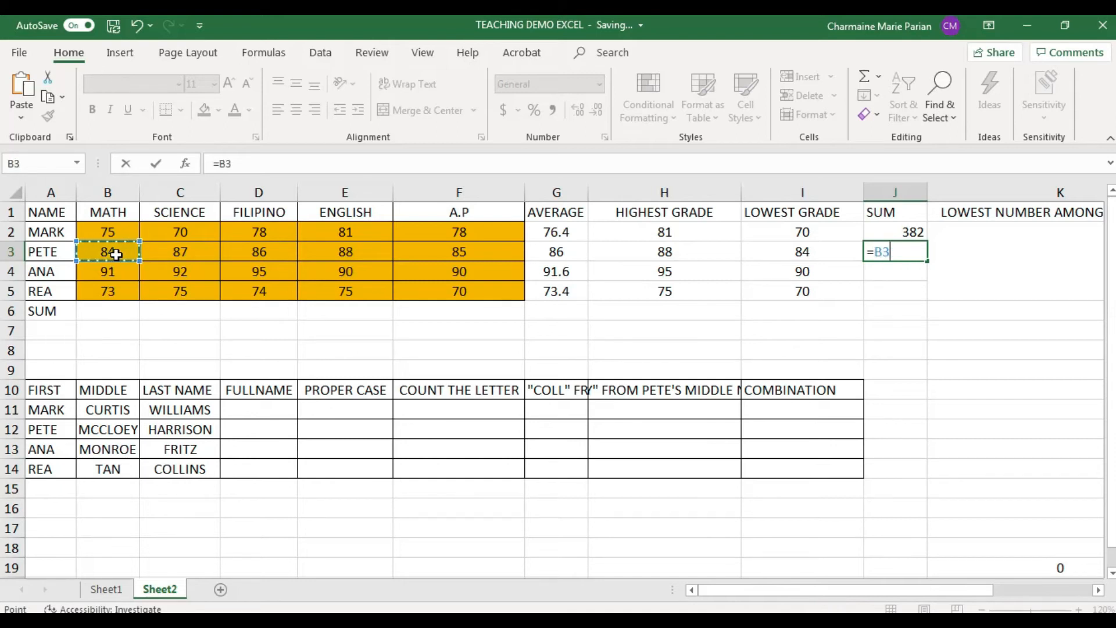
pyautogui.write('+')
pyautogui.click(165, 252)
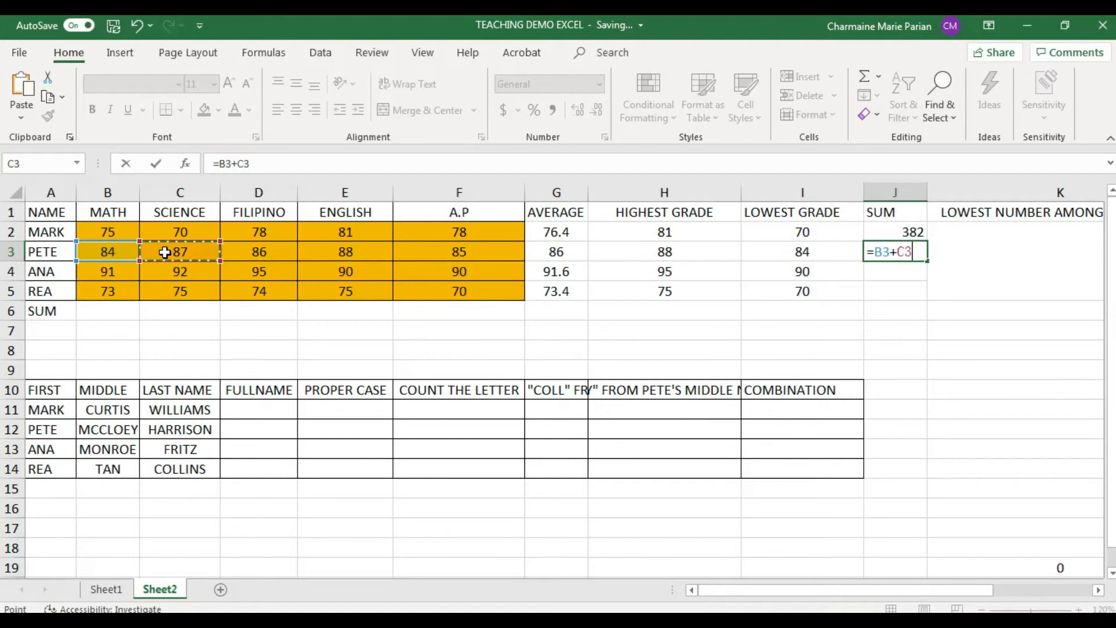
pyautogui.write('+')
pyautogui.click(261, 254)
pyautogui.write('+')
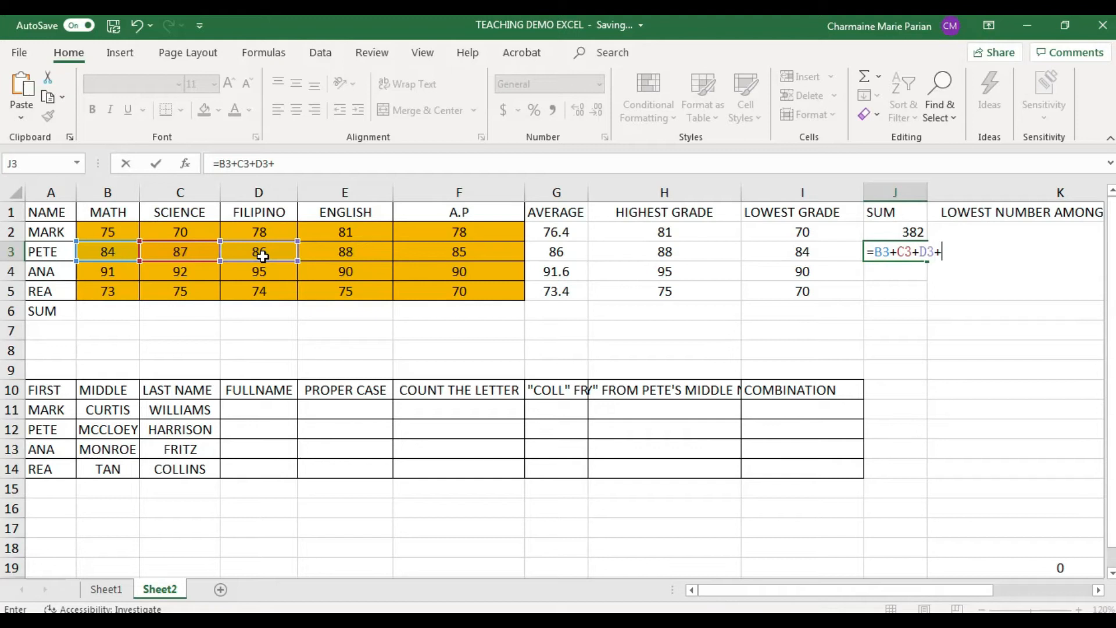
pyautogui.click(328, 257)
pyautogui.write('+')
pyautogui.click(424, 252)
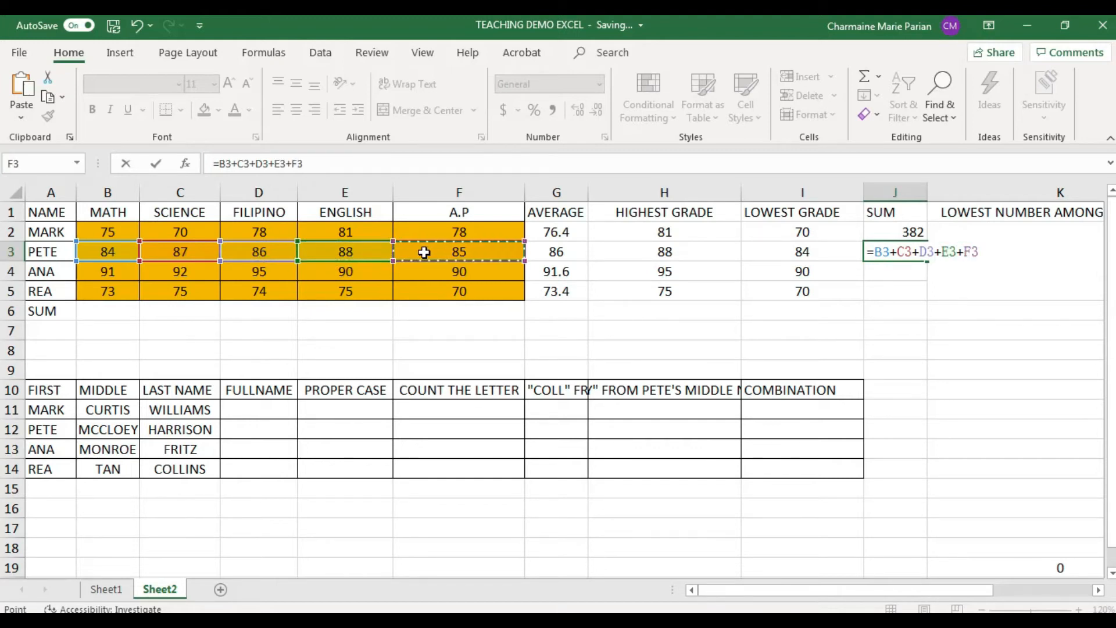
pyautogui.press('Return')
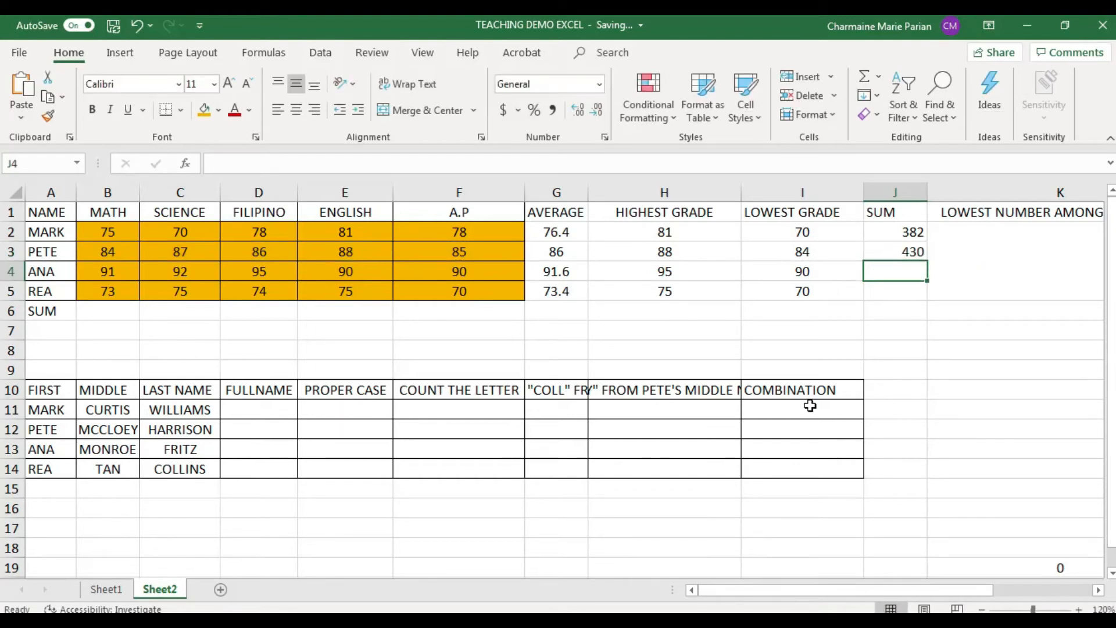
# Compare the cell-by-cell addition formula in J3 with the SUM formula in J2
pyautogui.click(912, 249)
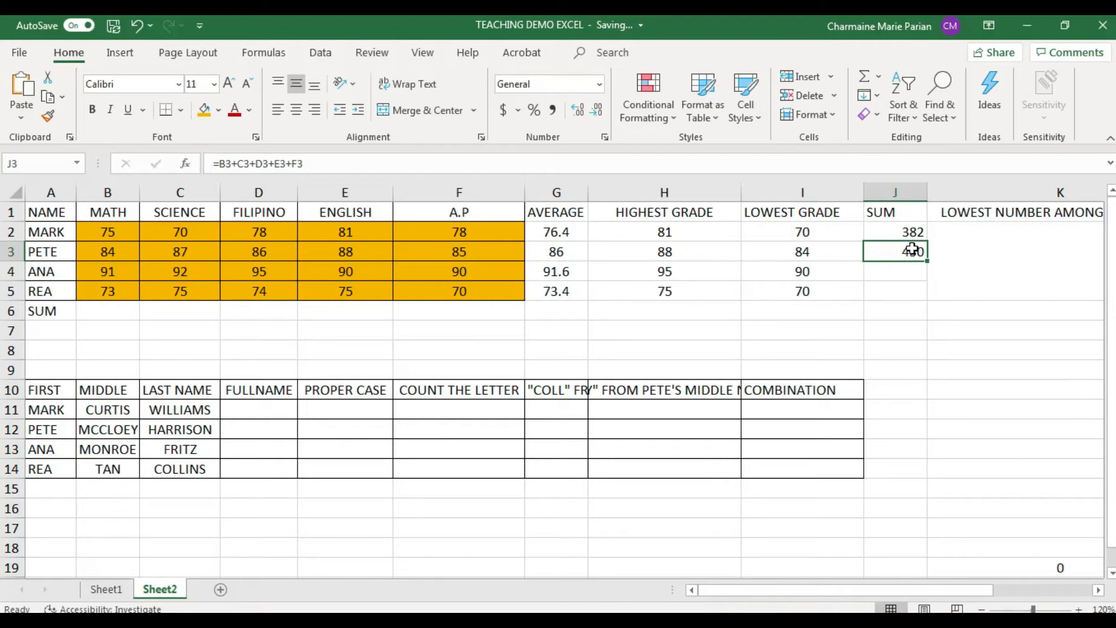
pyautogui.press('Up')
pyautogui.click(912, 248)
pyautogui.press('Up')
pyautogui.click(912, 248)
# Enter =SUM(B4:F4) in cell J4 to total the third student's grades
pyautogui.press('Down')
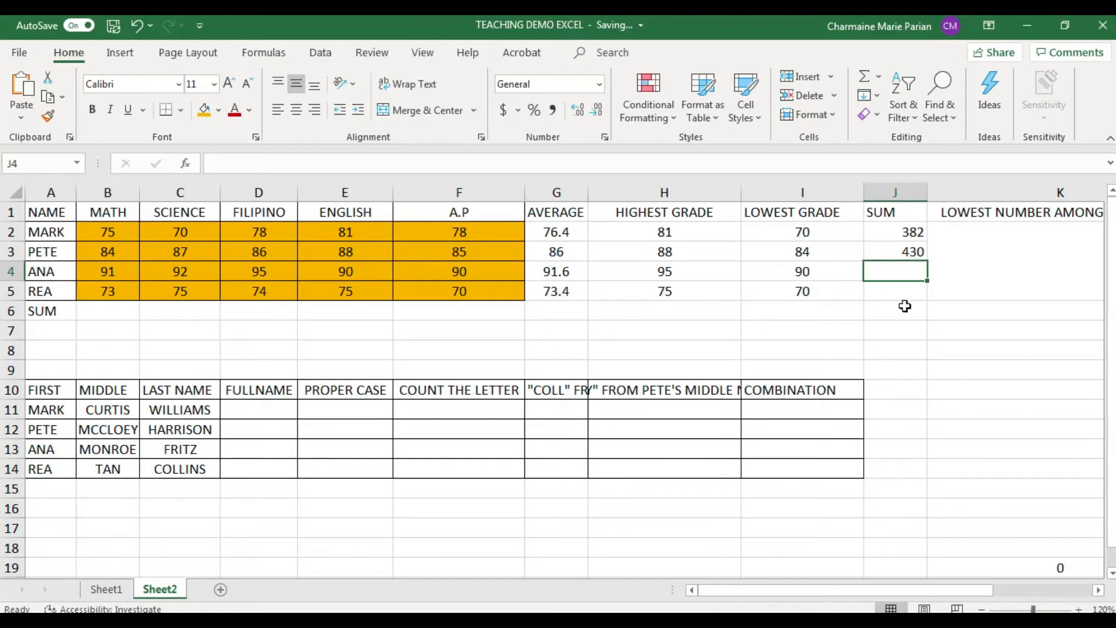
pyautogui.write('=dsu')
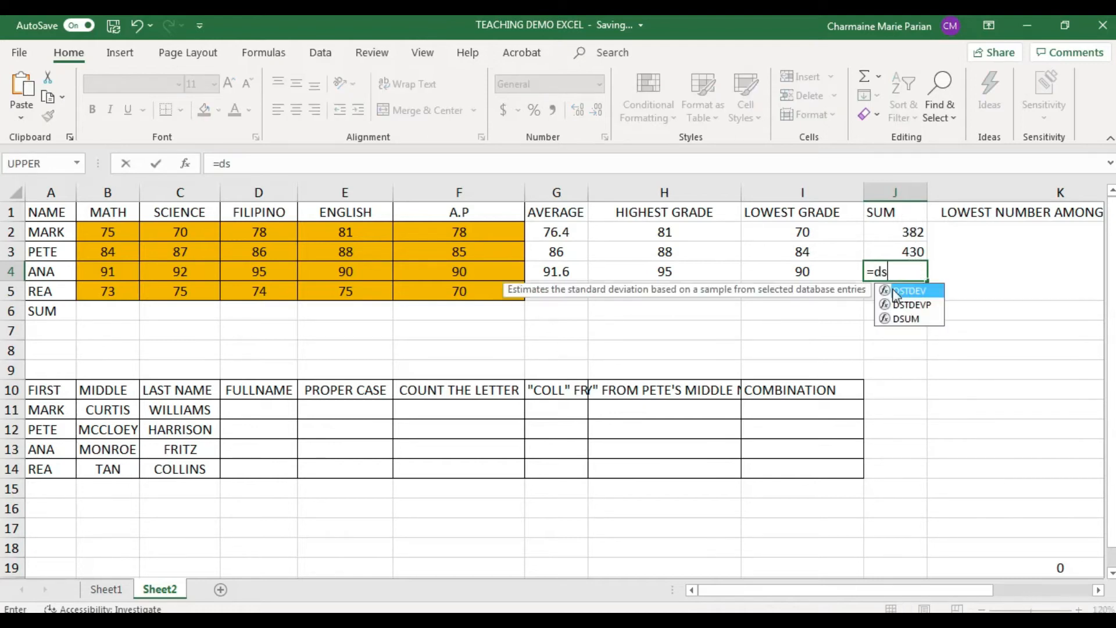
pyautogui.press('BackSpace')
pyautogui.press('BackSpace')
pyautogui.press('BackSpace')
pyautogui.write('sum')
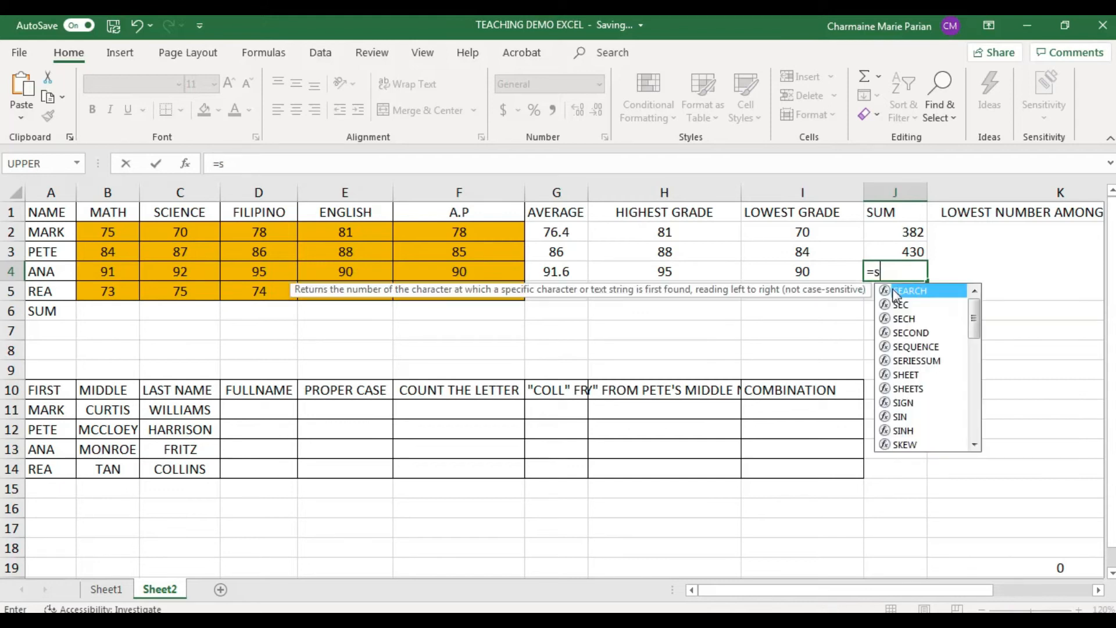
pyautogui.write('(')
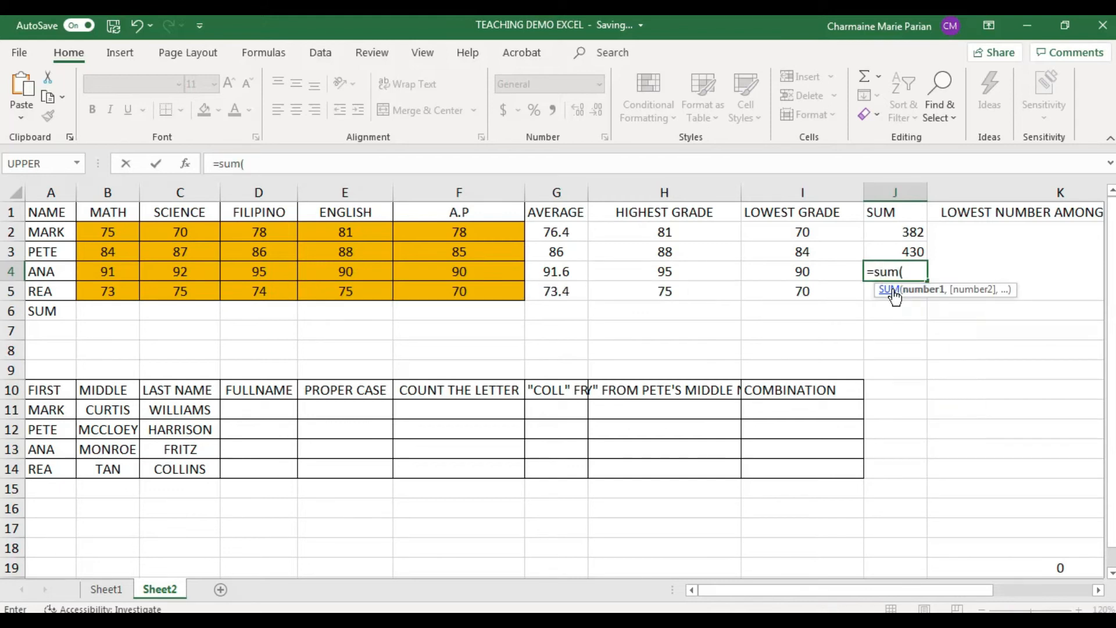
pyautogui.moveTo(110, 270); pyautogui.dragTo(466, 273)
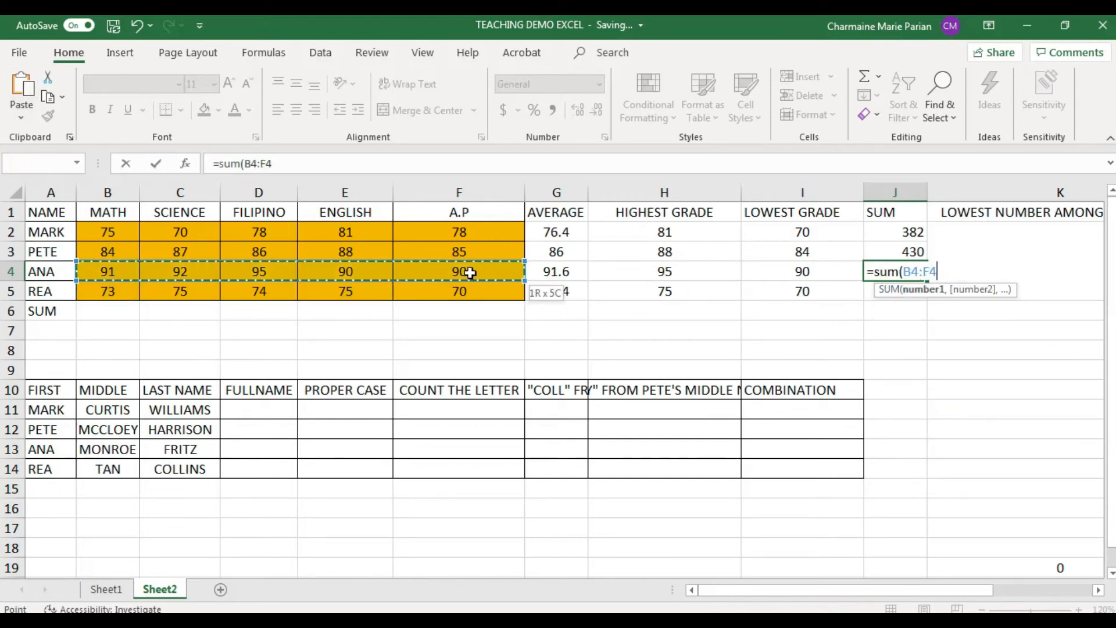
pyautogui.press('Return')
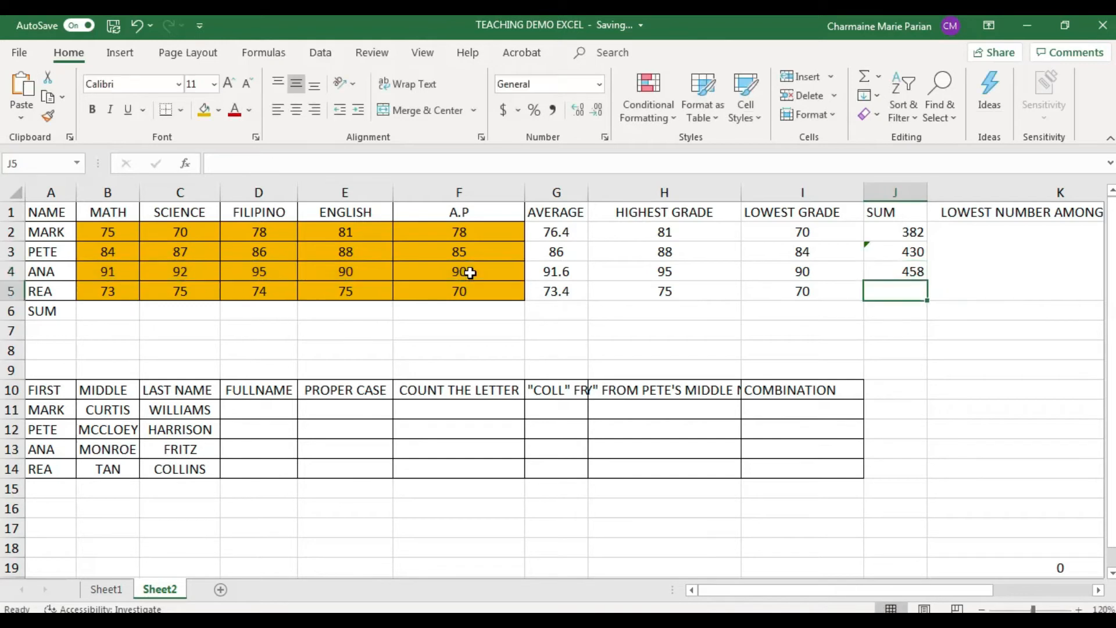
# Enter =B5+C5+D5+E5+F5 in cell J5 to total the fourth student's grades by adding individual cells
pyautogui.write('=')
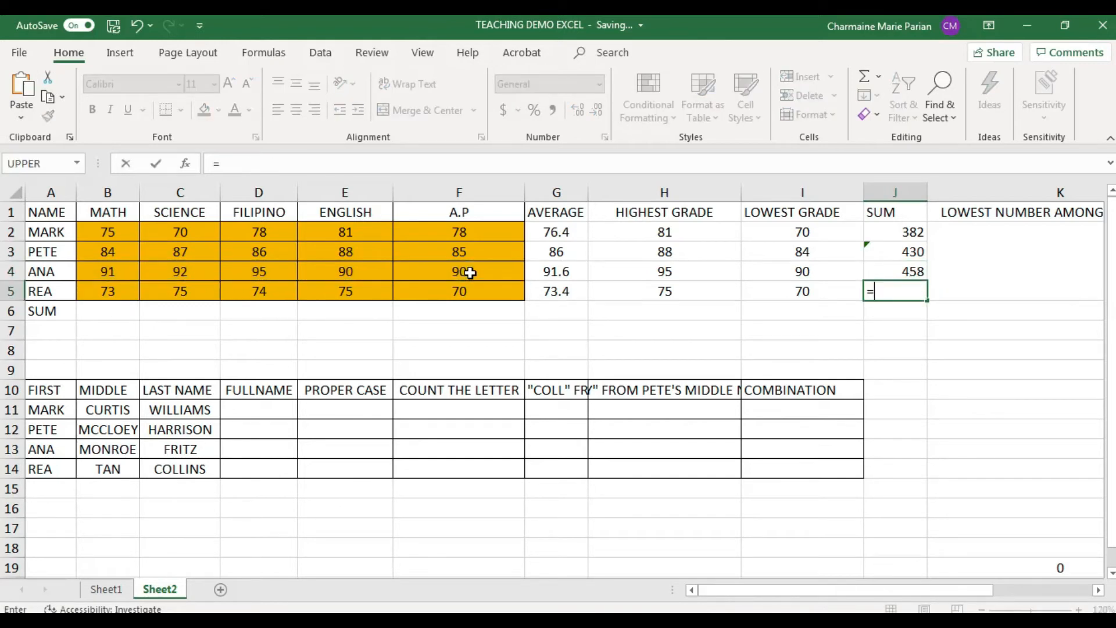
pyautogui.click(122, 294)
pyautogui.write('+')
pyautogui.click(175, 290)
pyautogui.write('+')
pyautogui.click(256, 295)
pyautogui.write('+')
pyautogui.click(352, 294)
pyautogui.write('+')
pyautogui.click(442, 295)
pyautogui.write('+')
pyautogui.press('BackSpace')
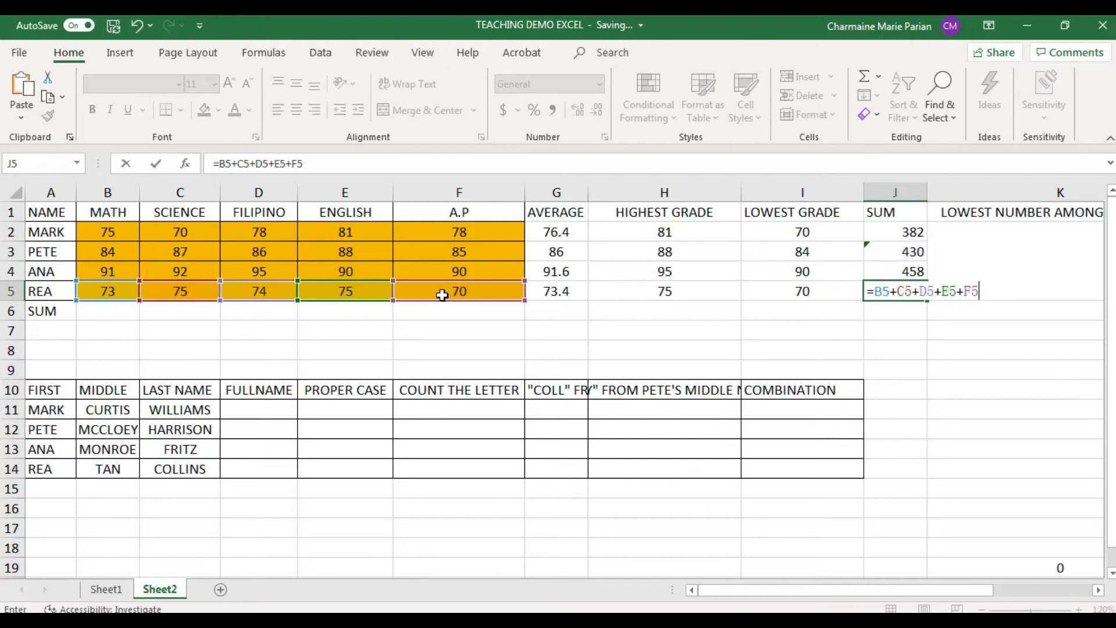
pyautogui.press('Return')
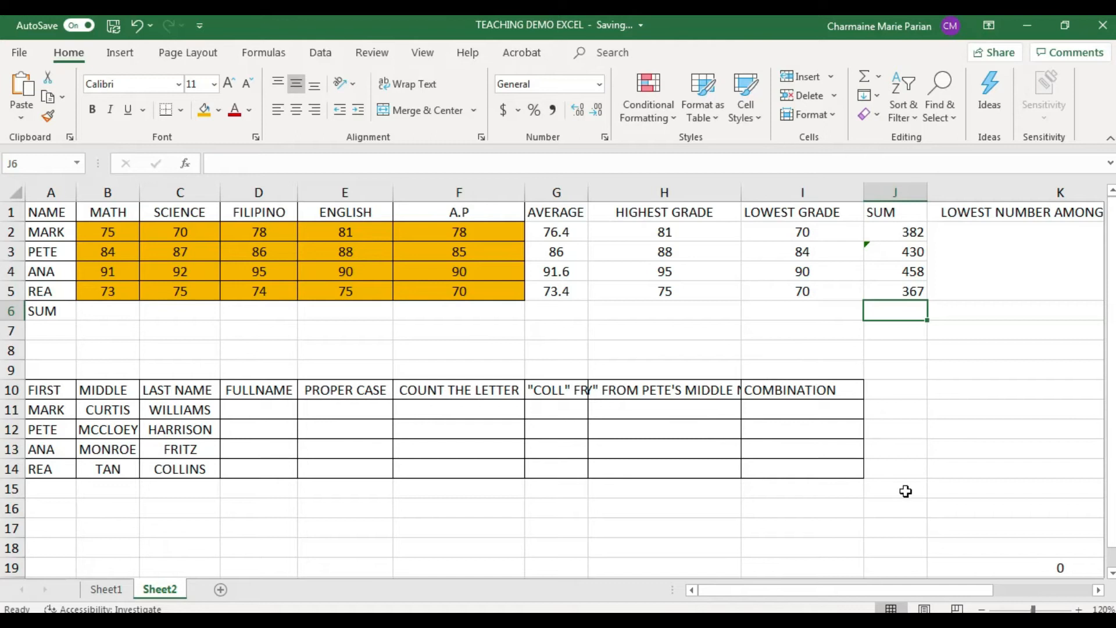
# Narrow the HIGHEST GRADE and LOWEST GRADE columns to fit their headings more closely
pyautogui.moveTo(962, 588); pyautogui.dragTo(999, 596)
pyautogui.click(988, 269)
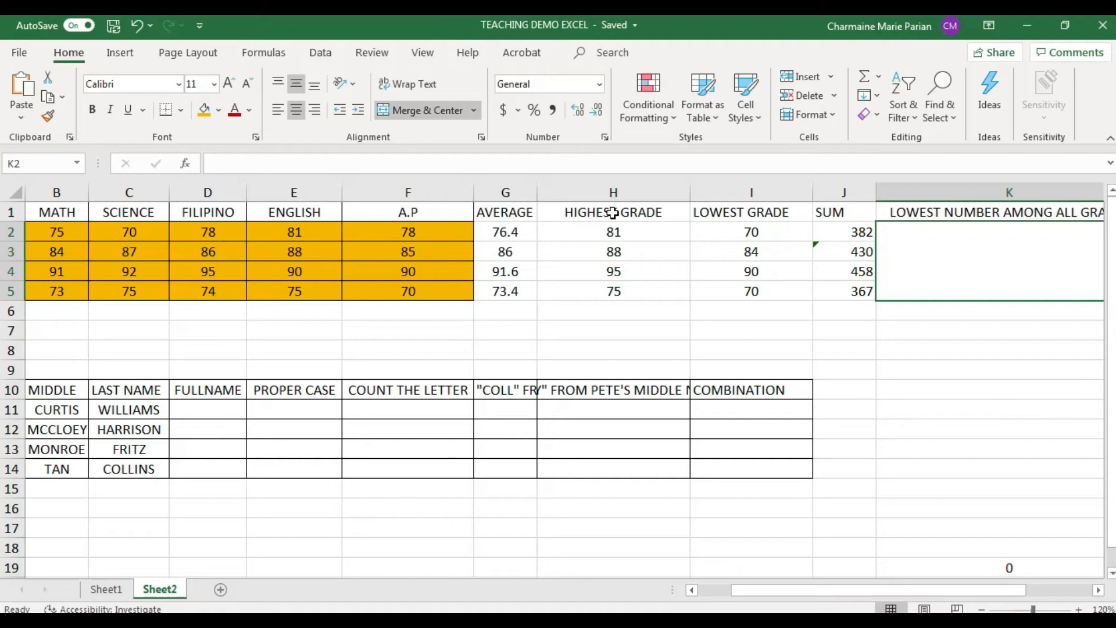
pyautogui.moveTo(688, 188); pyautogui.dragTo(653, 189)
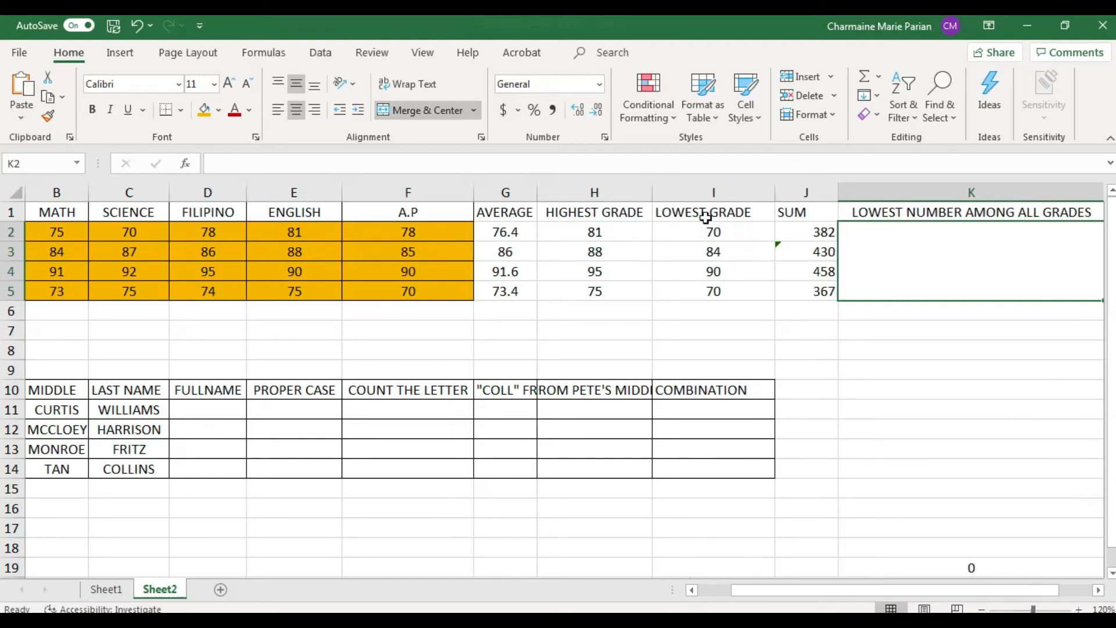
pyautogui.moveTo(774, 195); pyautogui.dragTo(761, 195)
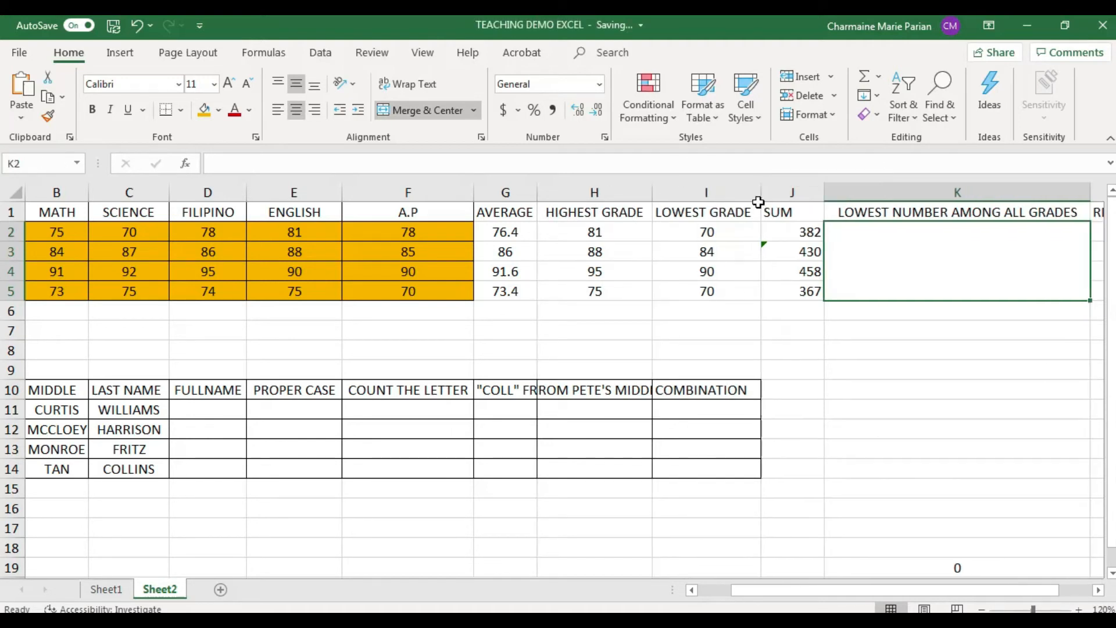
# Center the contents of the whole SUM column horizontally
pyautogui.click(793, 193)
pyautogui.click(297, 110)
pyautogui.click(892, 361)
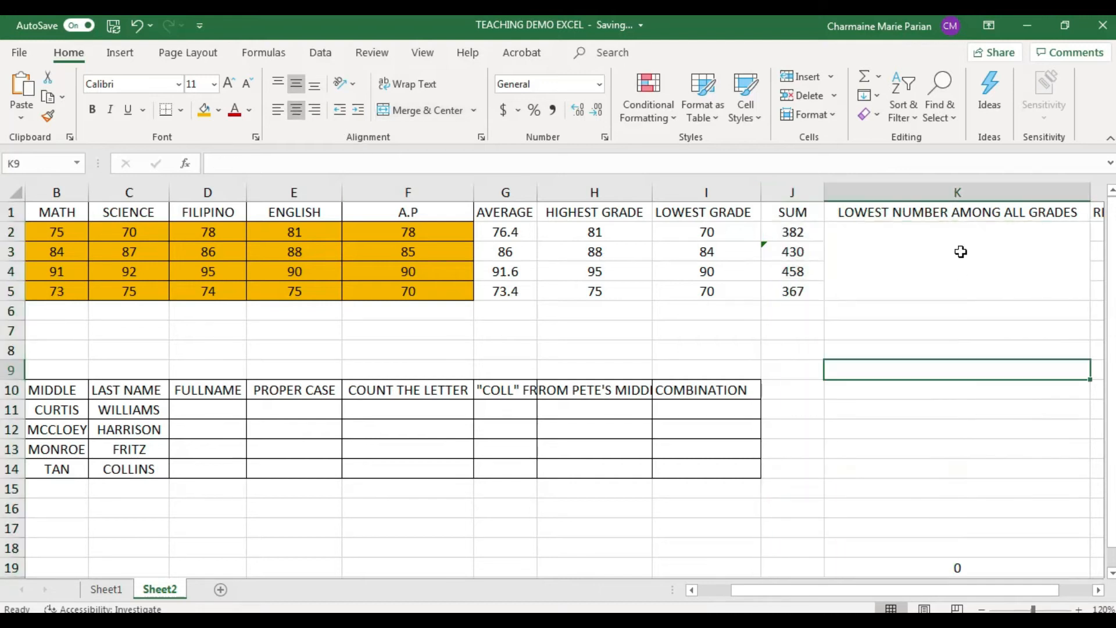
pyautogui.click(959, 249)
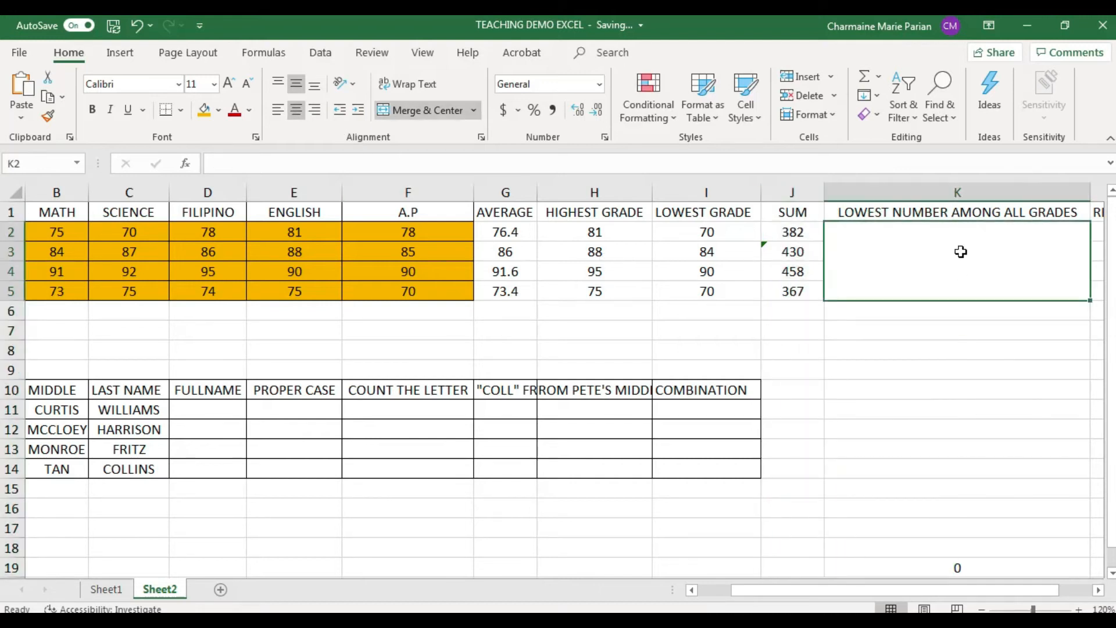
pyautogui.click(742, 240)
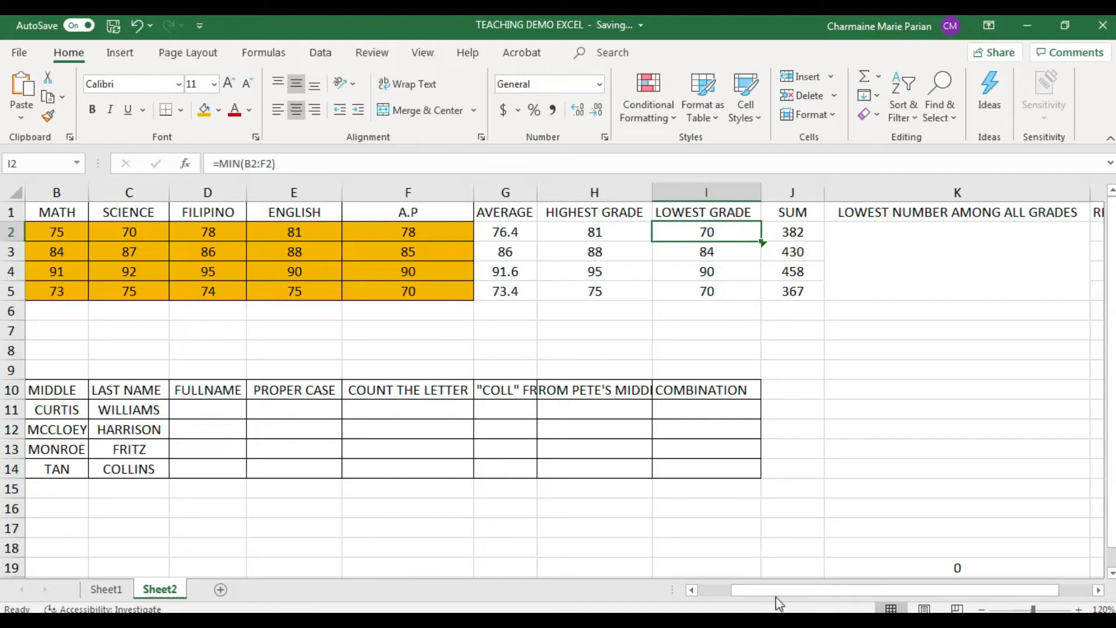
pyautogui.click(769, 579)
pyautogui.moveTo(765, 594); pyautogui.dragTo(681, 586)
pyautogui.moveTo(759, 589); pyautogui.dragTo(794, 586)
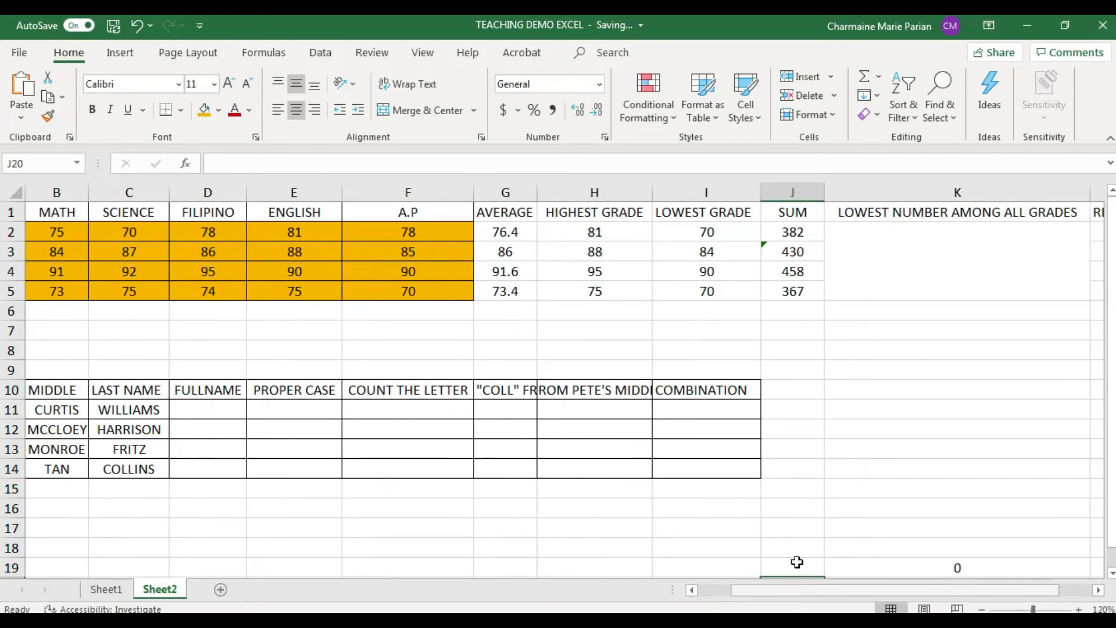
# Enter =MIN(B2:F5) in the merged cell K2 to find the lowest number among all the grades
pyautogui.click(893, 225)
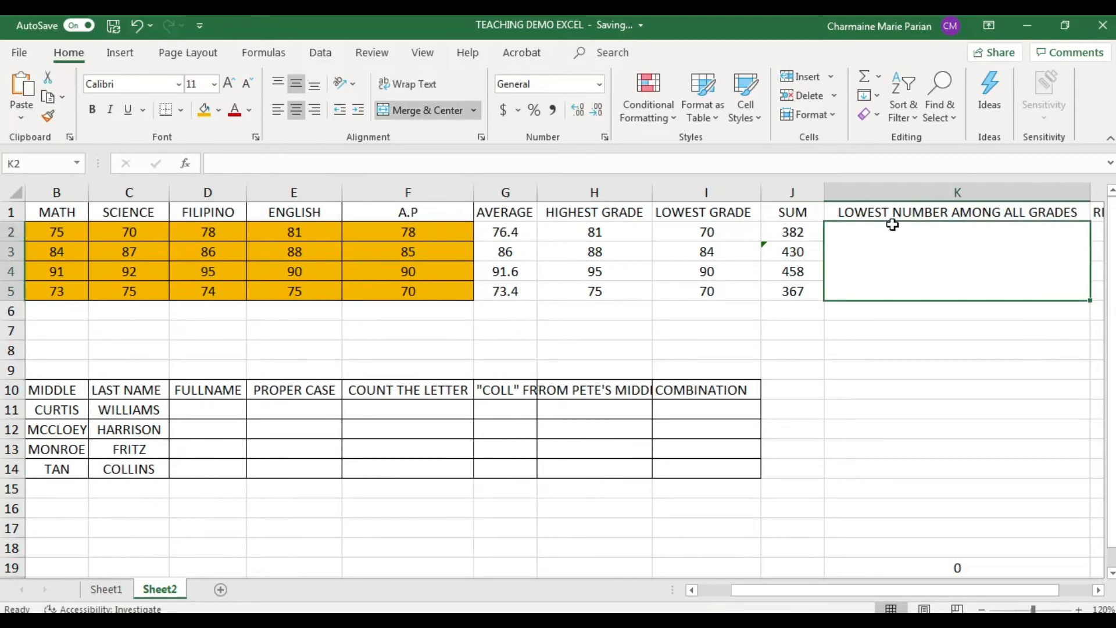
pyautogui.write('=min')
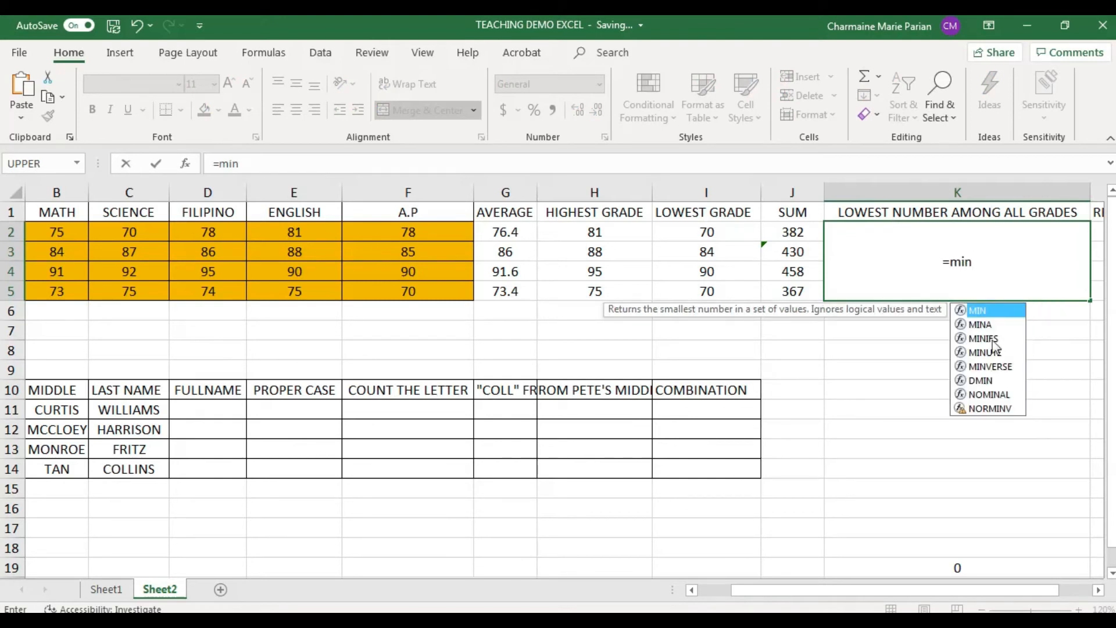
pyautogui.doubleClick(987, 310)
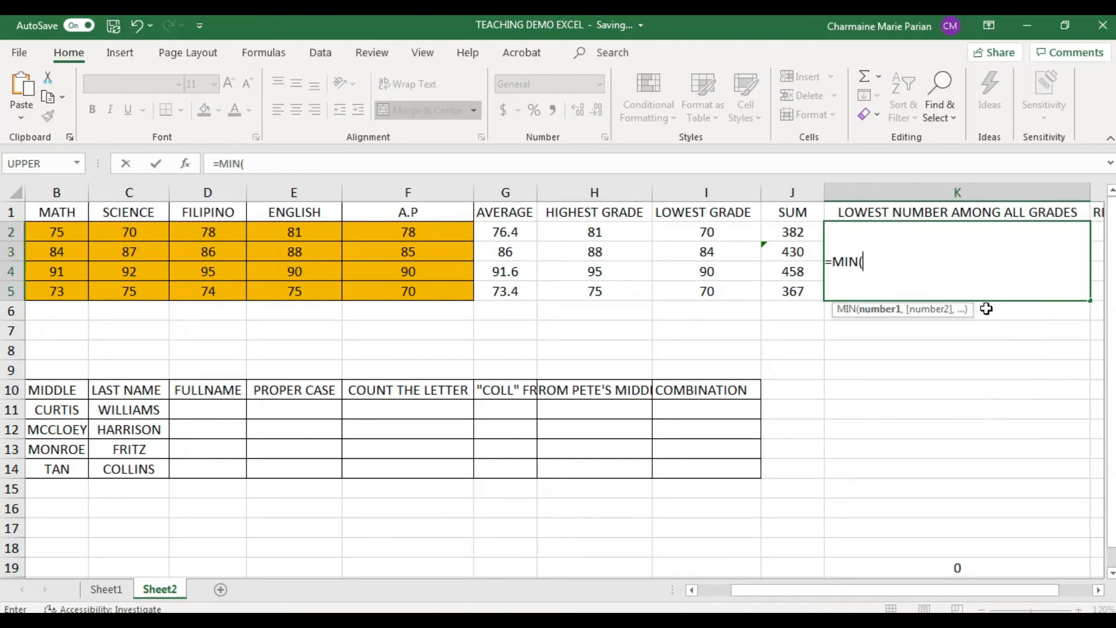
pyautogui.moveTo(55, 235); pyautogui.dragTo(404, 288)
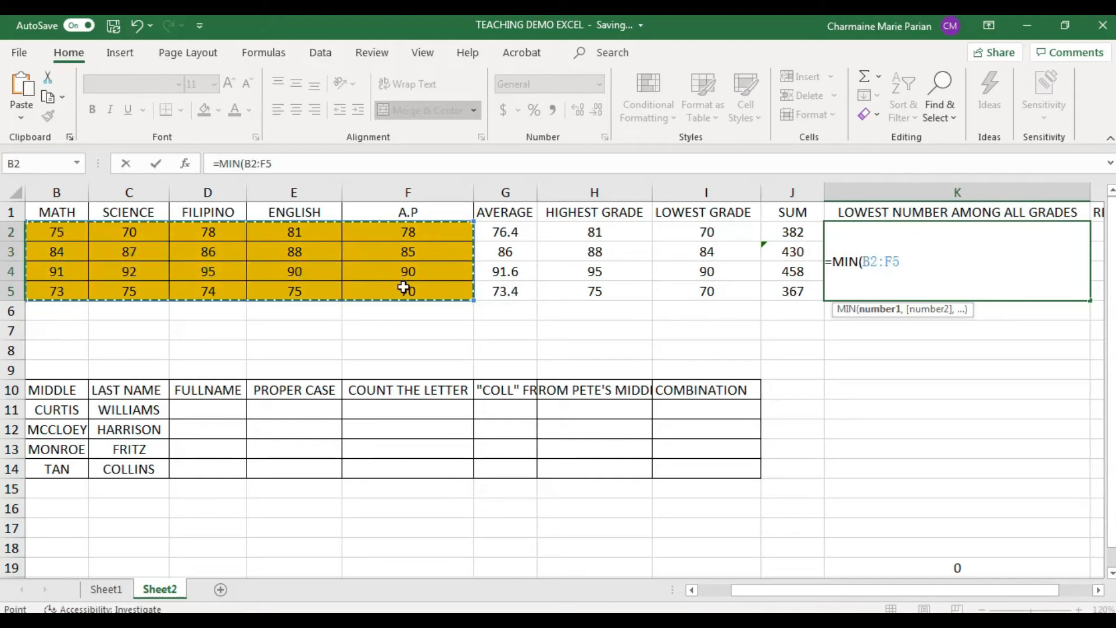
pyautogui.write(')')
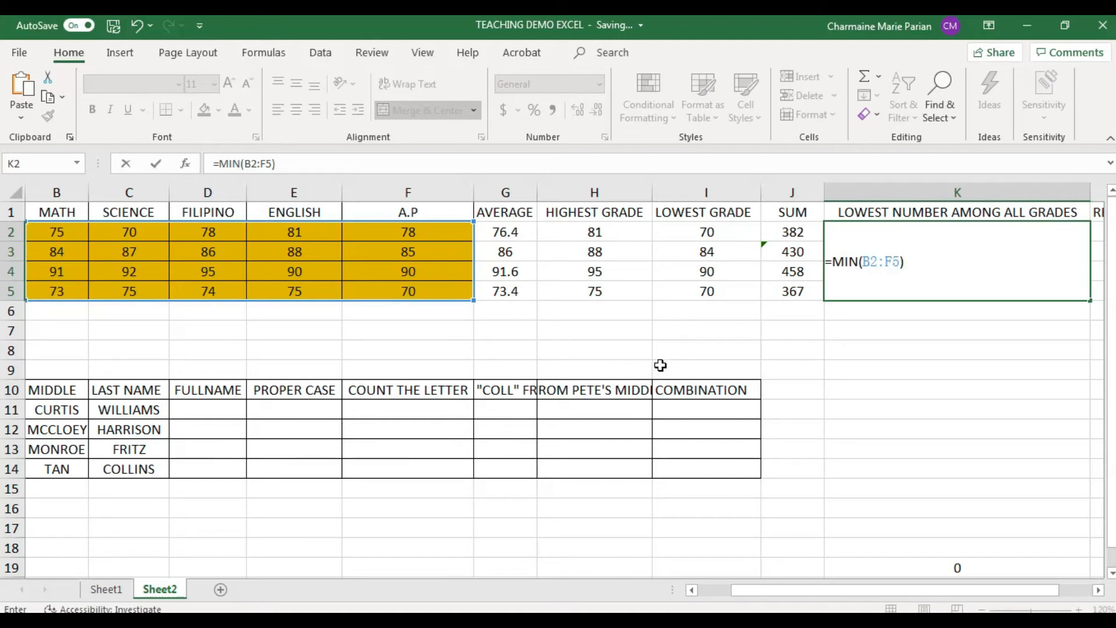
pyautogui.press('Return')
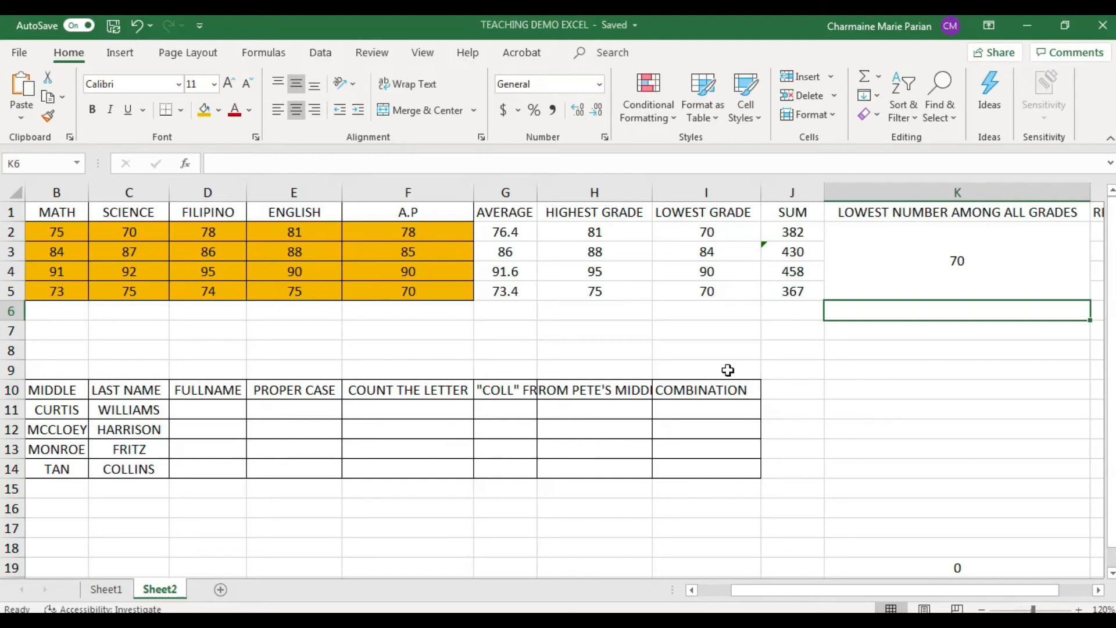
# Start an IF formula in the first REMARKS cell, L2, with the logical test G2<75 followed by a comma
pyautogui.moveTo(814, 590); pyautogui.dragTo(884, 595)
pyautogui.click(1048, 229)
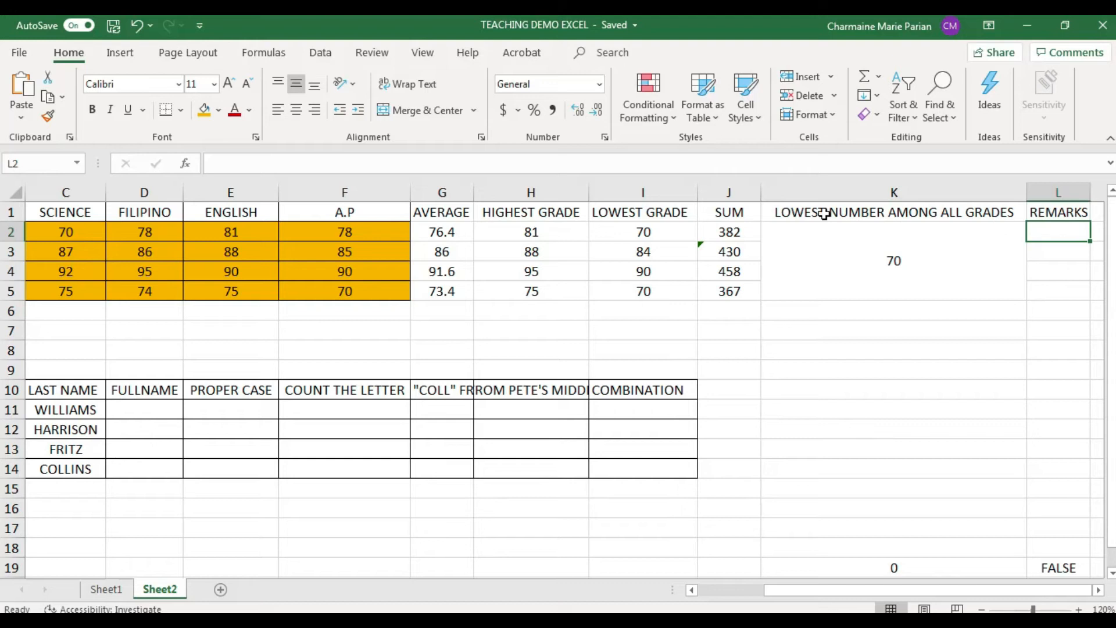
pyautogui.moveTo(451, 230); pyautogui.dragTo(458, 289)
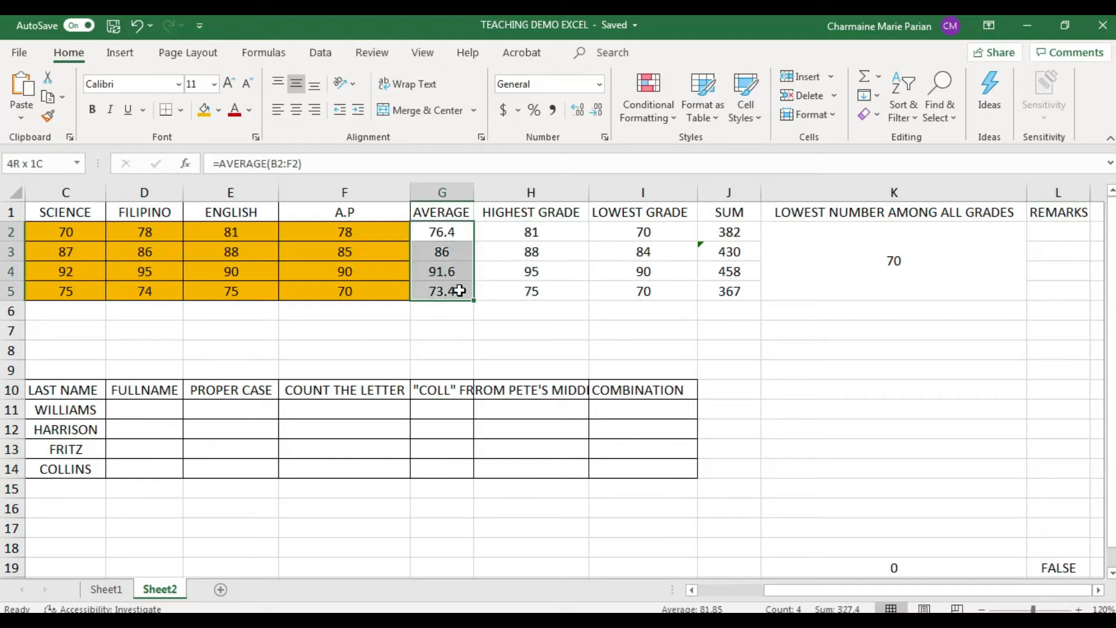
pyautogui.click(1057, 233)
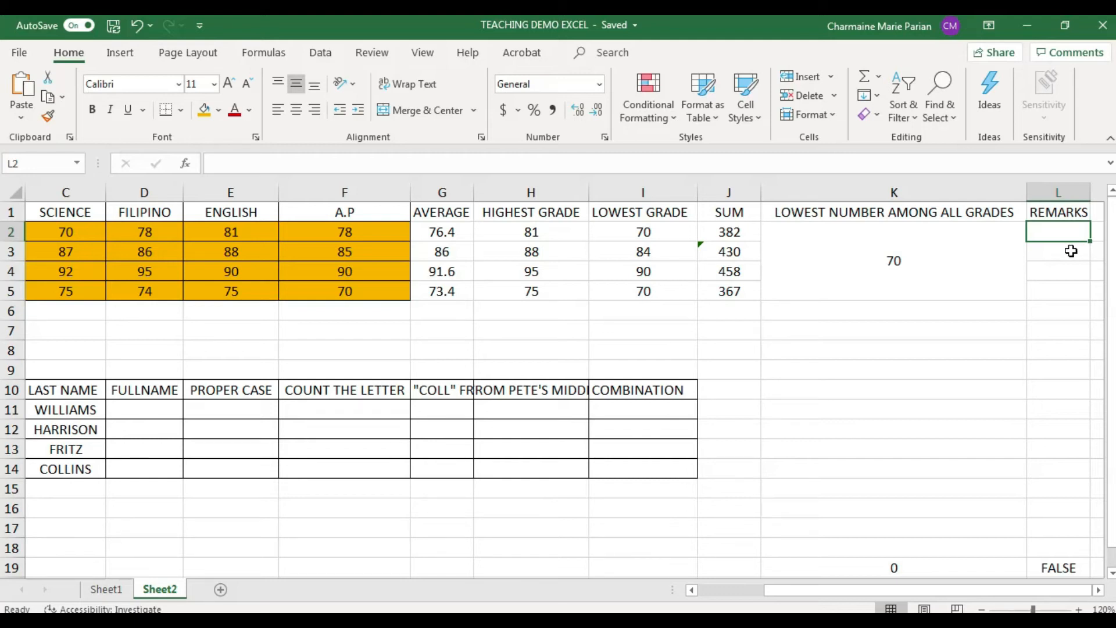
pyautogui.click(1071, 251)
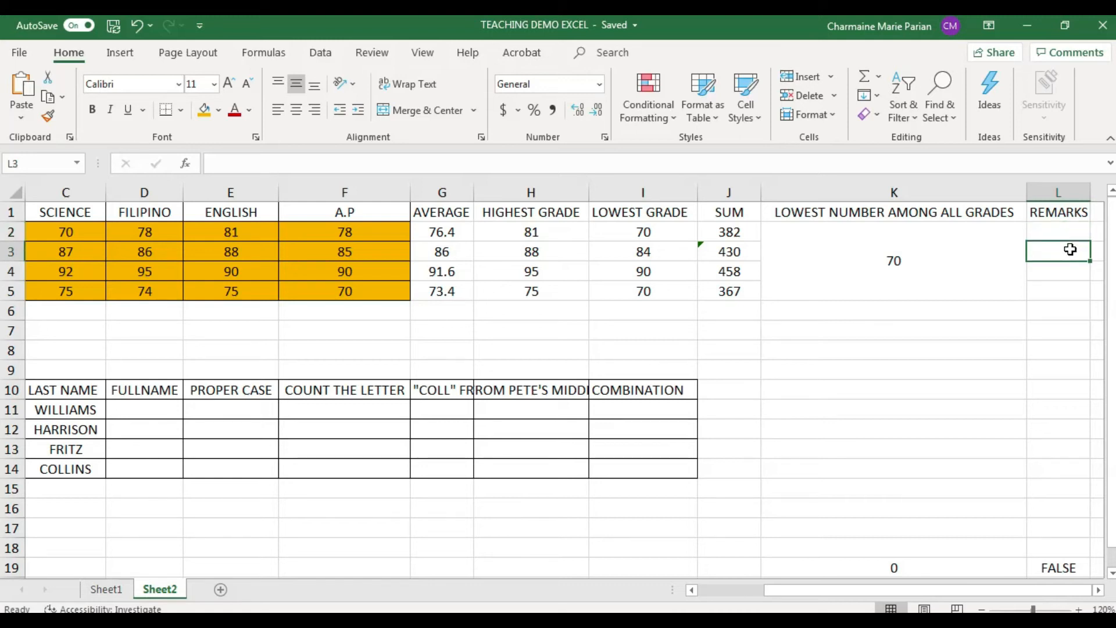
pyautogui.click(1076, 234)
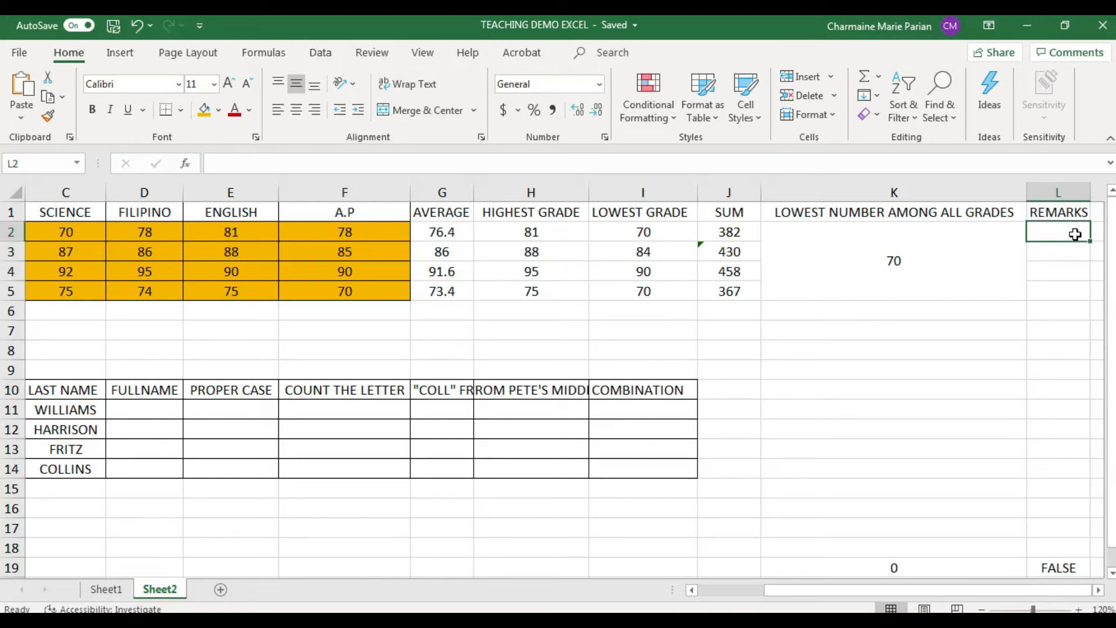
pyautogui.write('=')
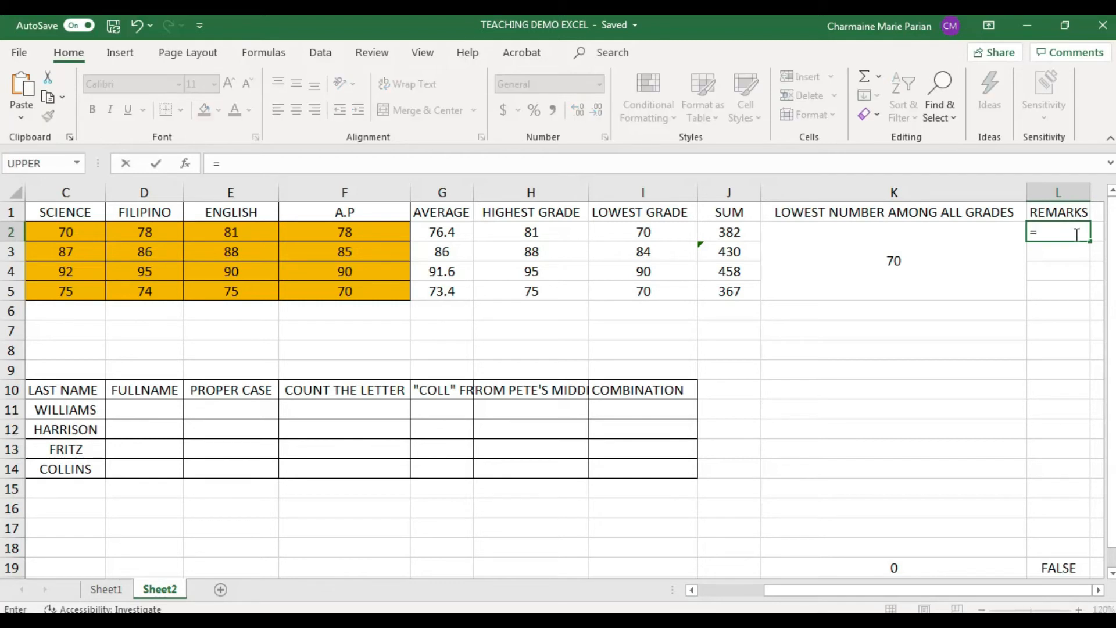
pyautogui.write('if')
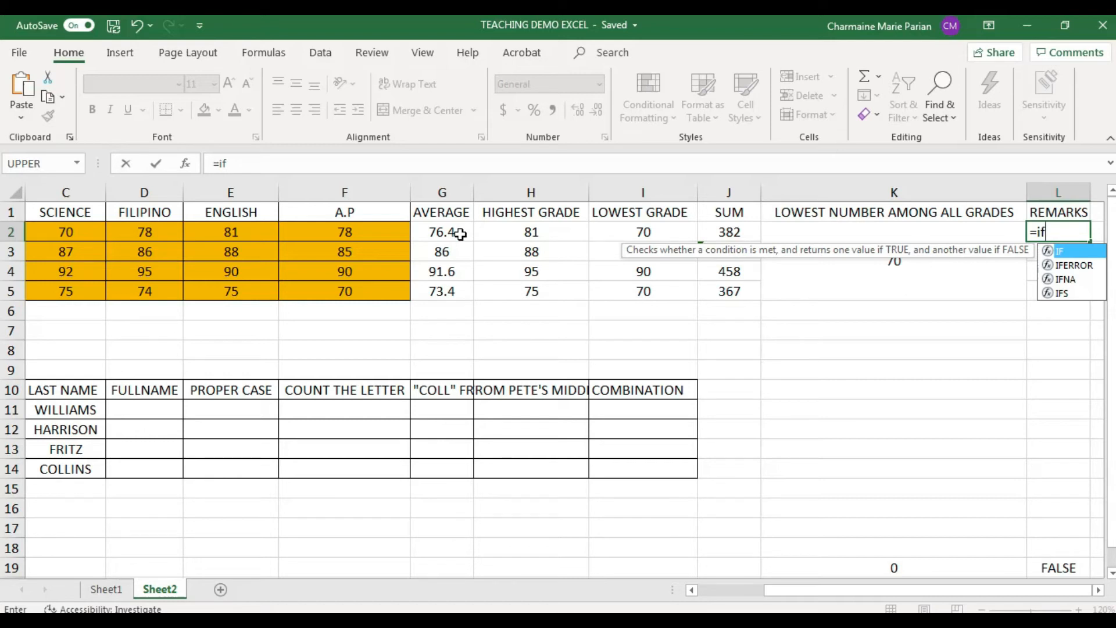
pyautogui.doubleClick(1059, 250)
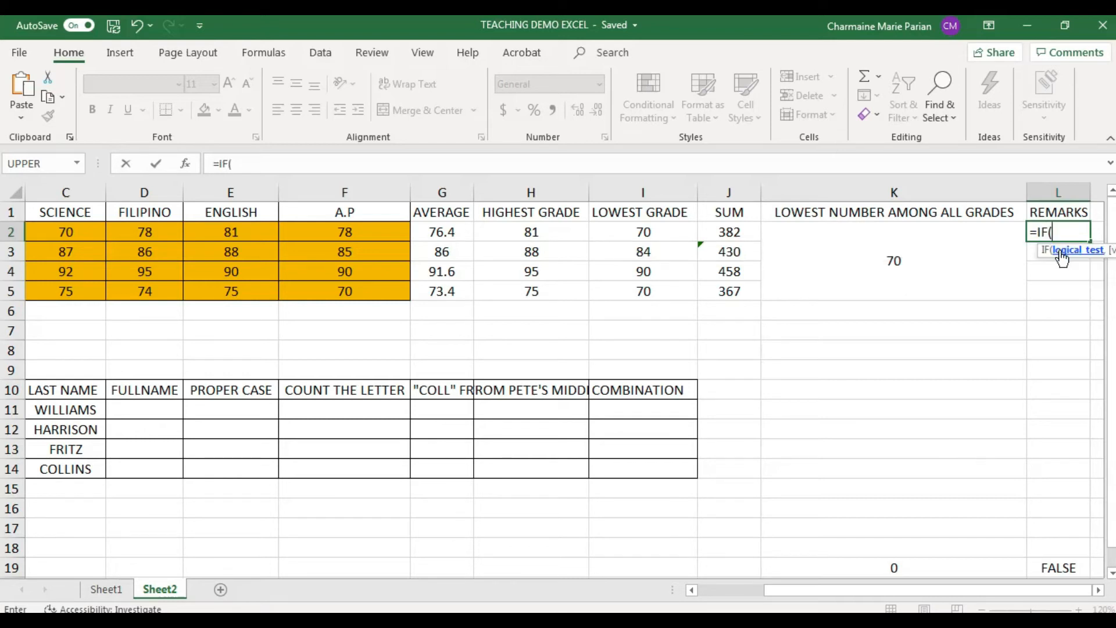
pyautogui.click(457, 233)
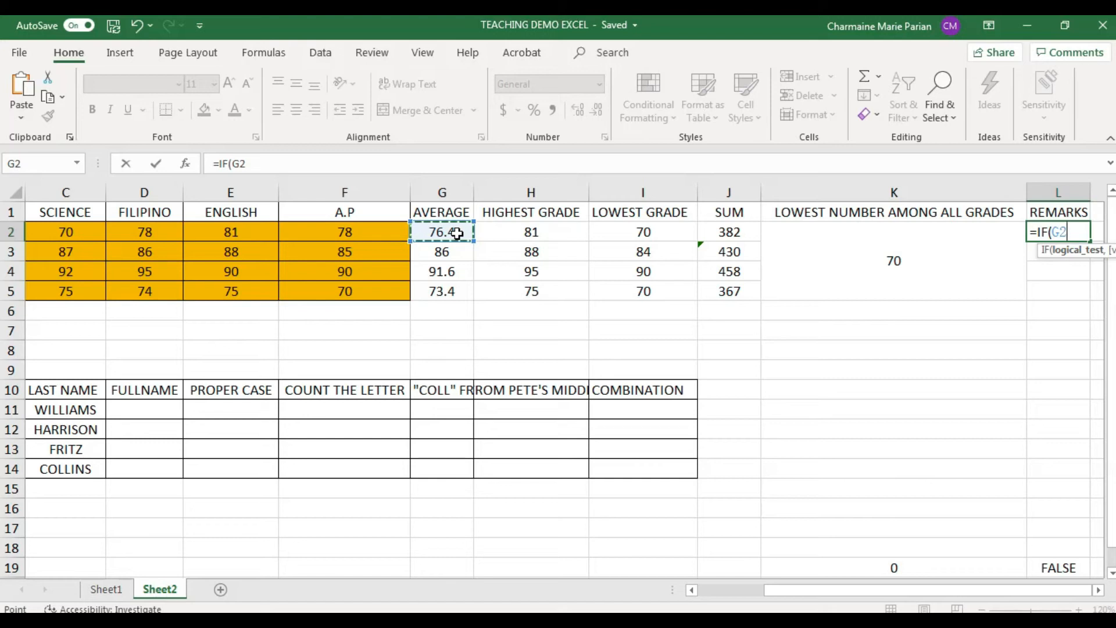
pyautogui.write('<')
pyautogui.write('75')
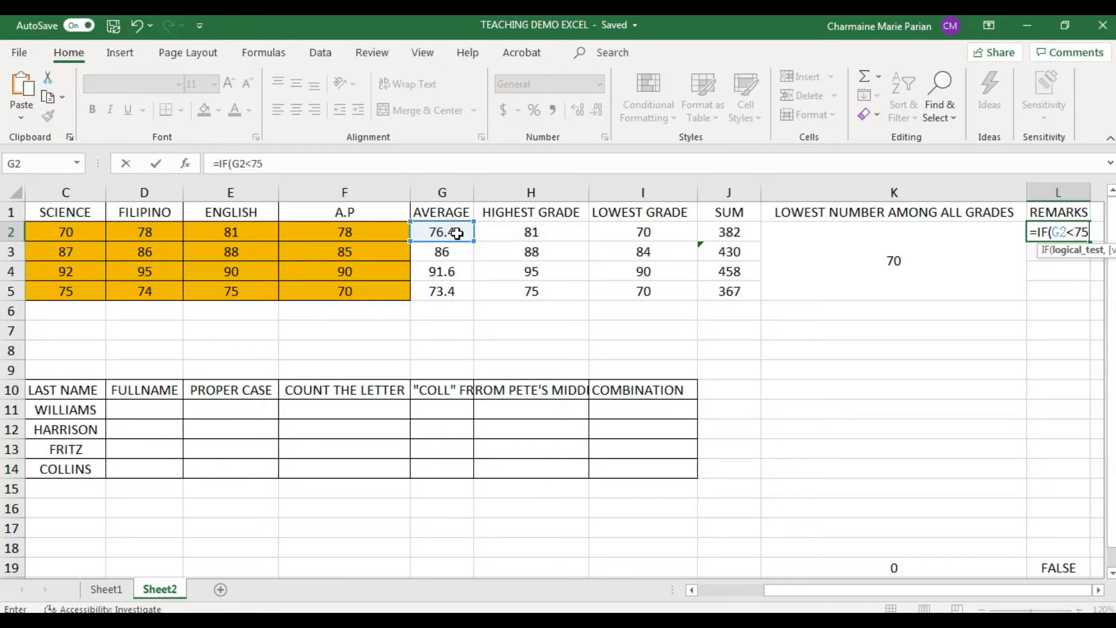
pyautogui.write(',')
# Continue the IF formula in L2 with "FAILED" as the value if true, followed by a comma
pyautogui.click(1098, 590)
pyautogui.click(1098, 590)
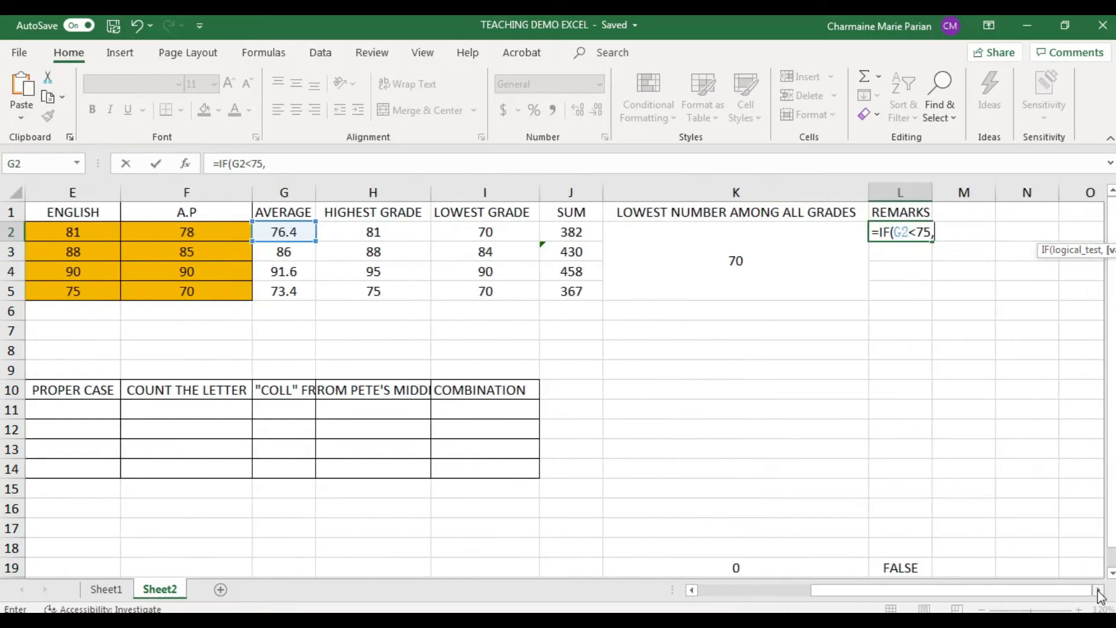
pyautogui.click(1098, 590)
pyautogui.click(1099, 590)
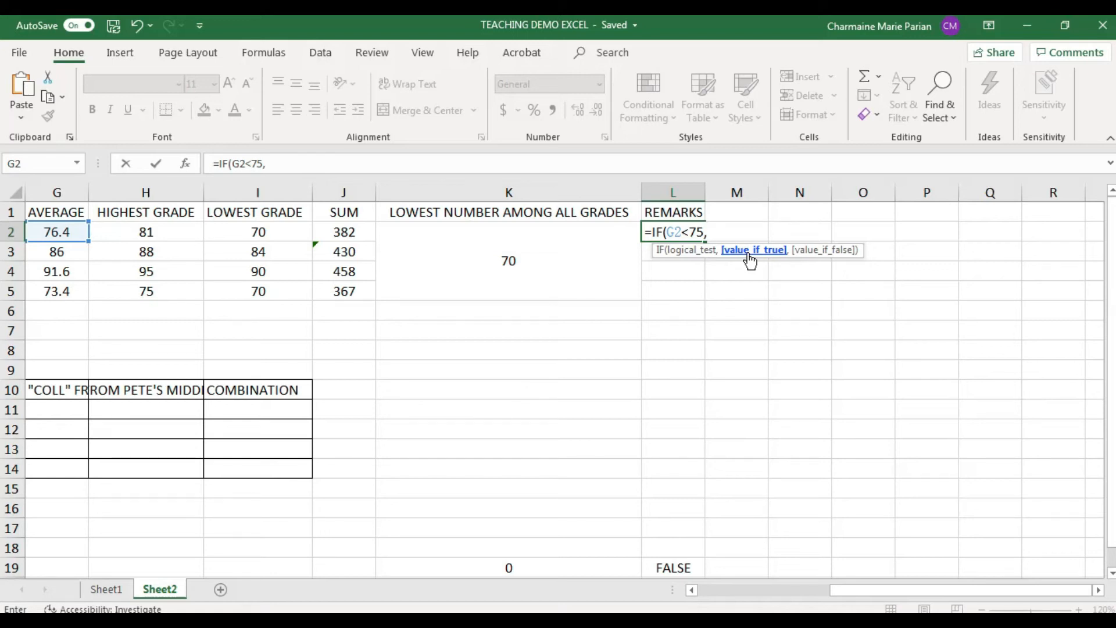
pyautogui.click(428, 164)
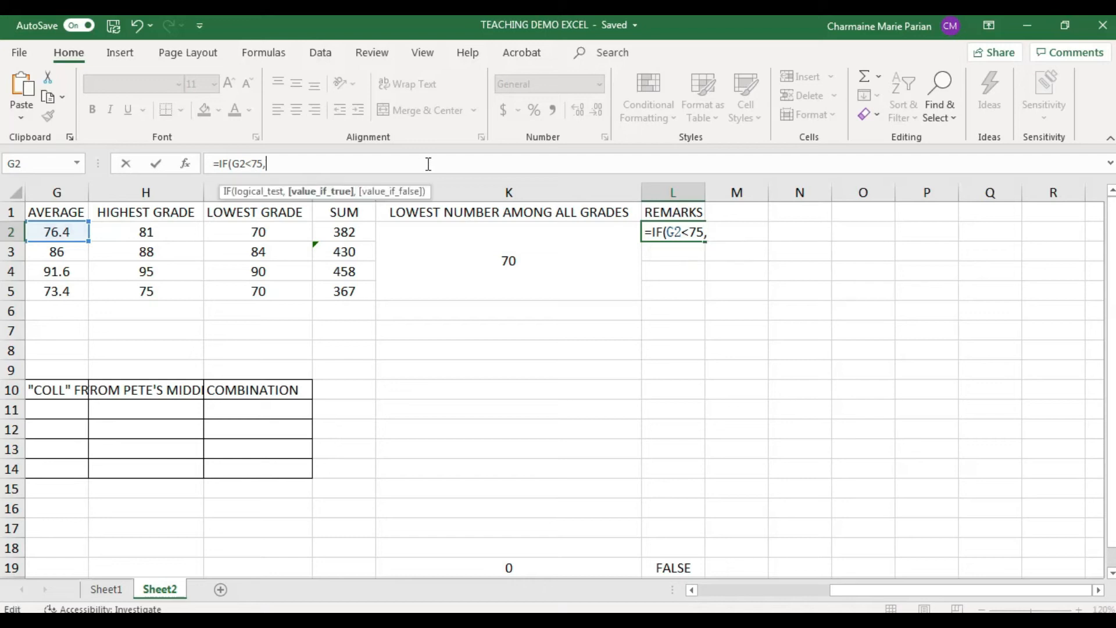
pyautogui.write('"FAILED')
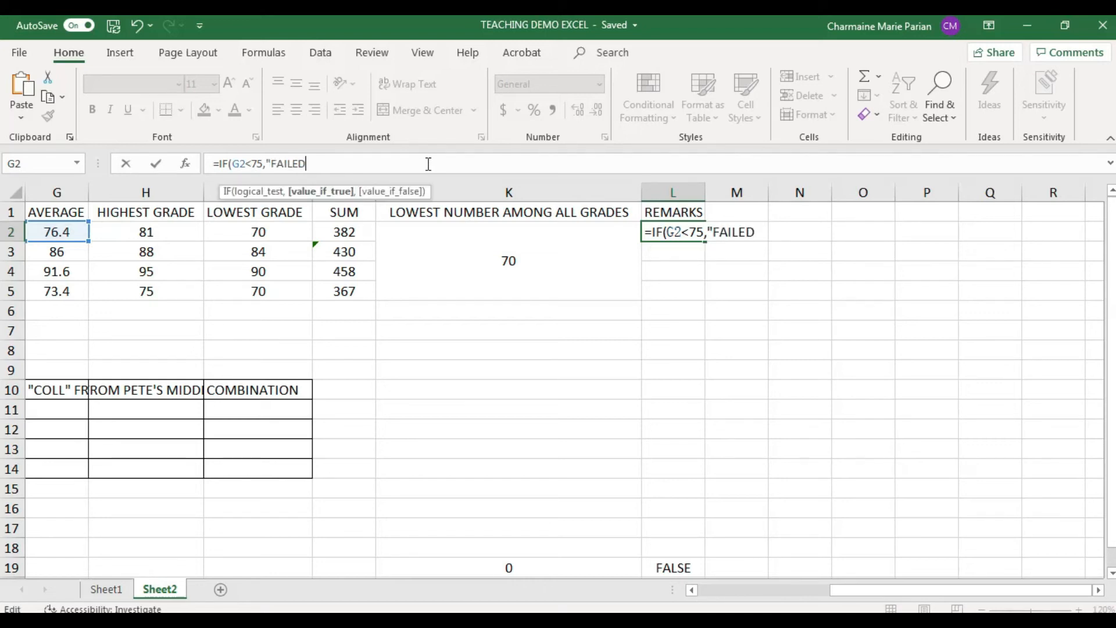
pyautogui.write('",')
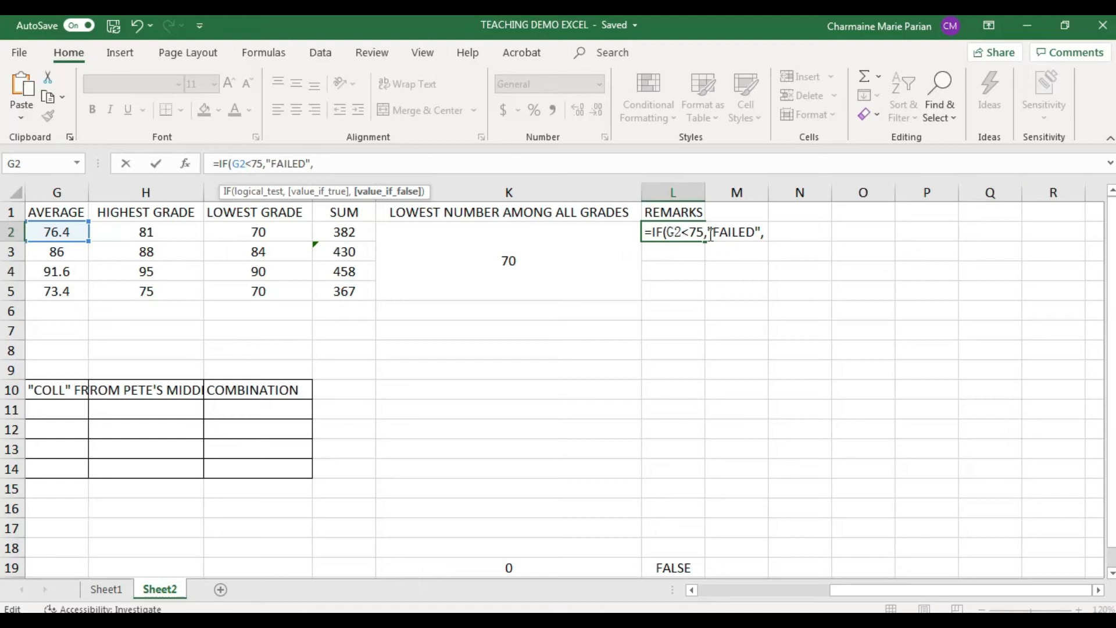
# Complete the IF formula in L2 with "PASSED" as the value if false and enter it
pyautogui.click(675, 234)
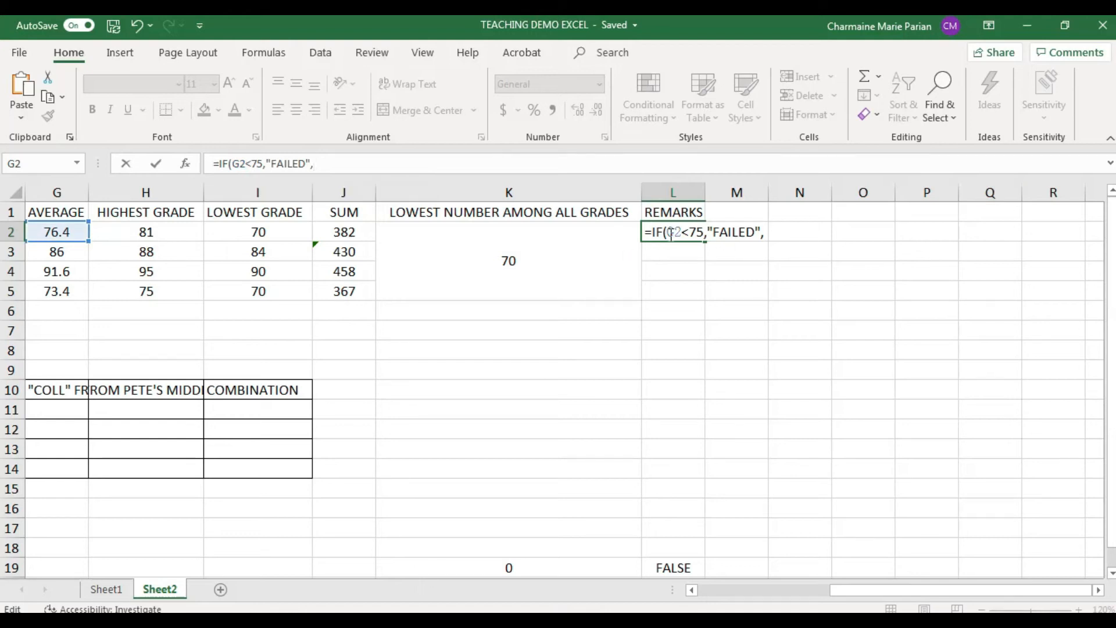
pyautogui.click(768, 236)
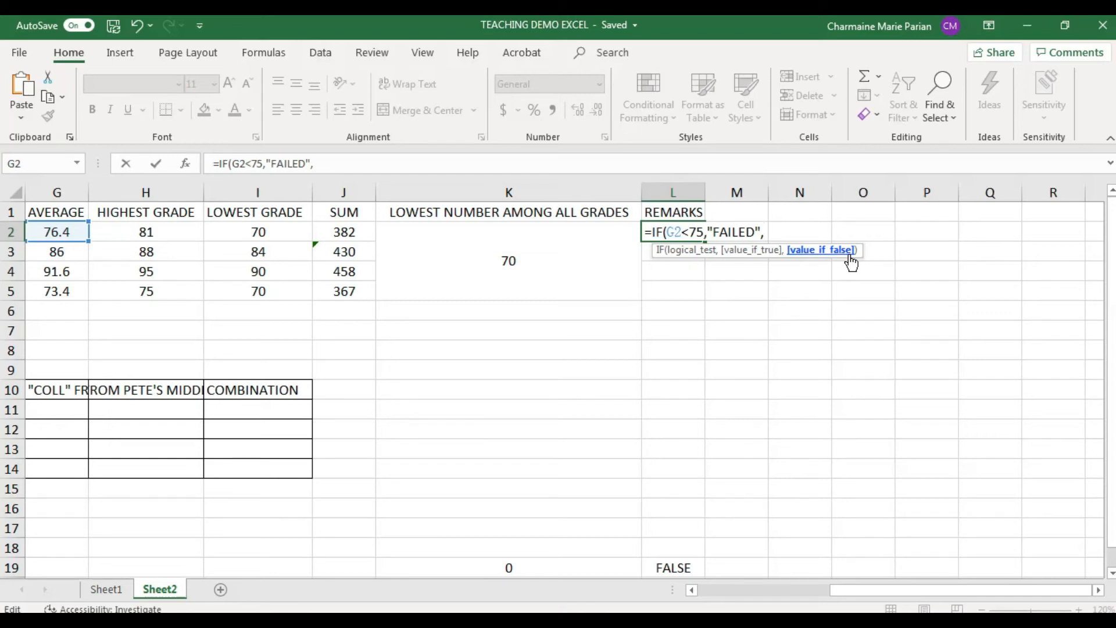
pyautogui.write('"PASSED")')
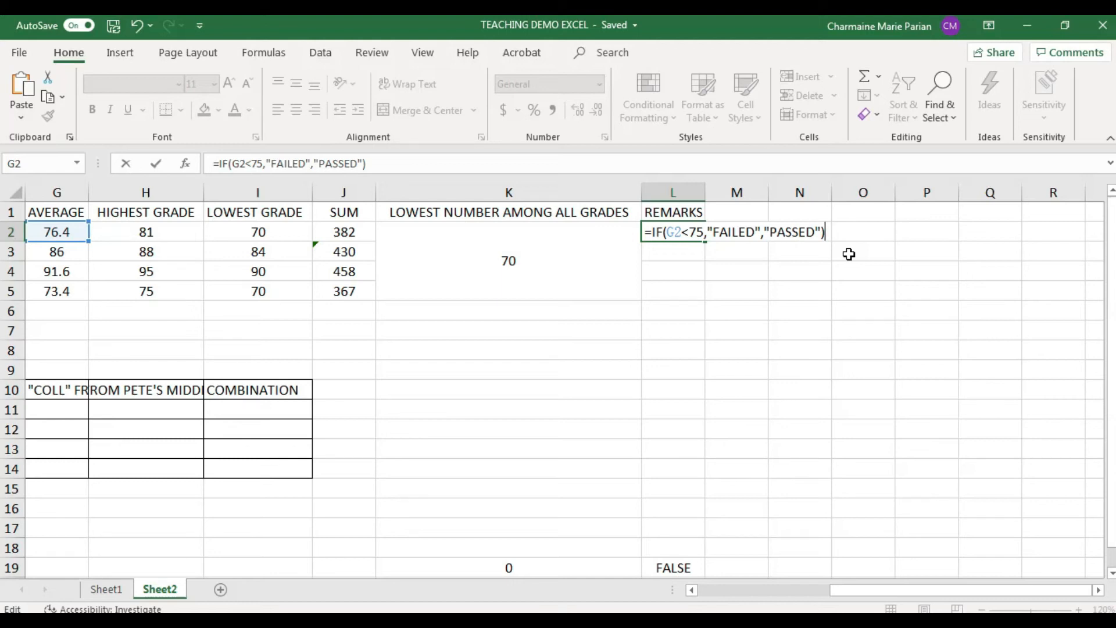
pyautogui.press('Return')
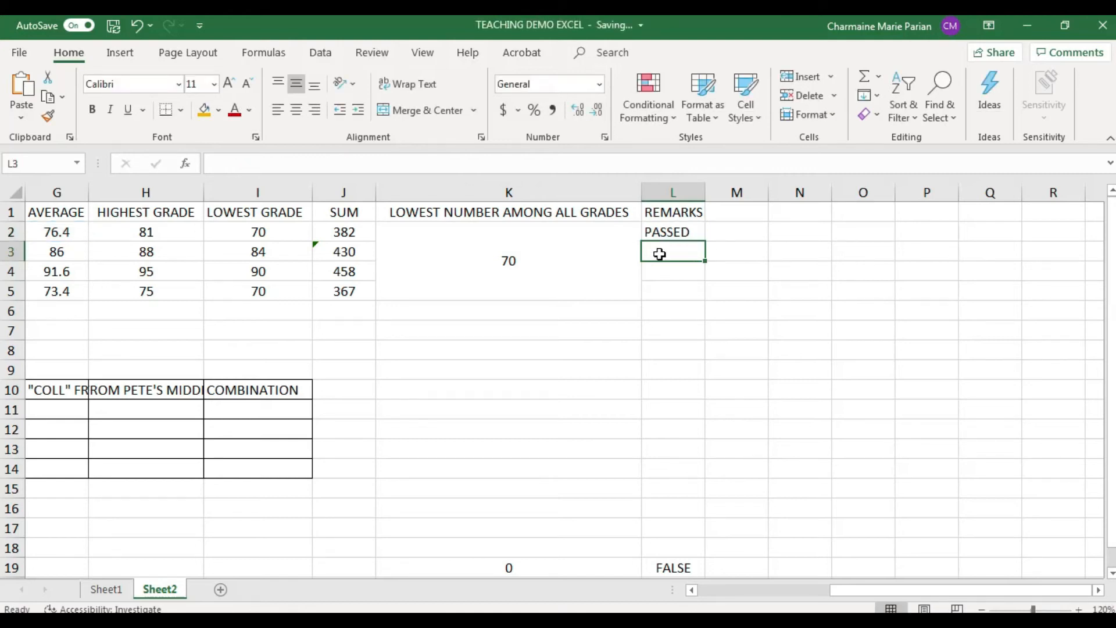
# Fill the first REMARKS cell, L2, and the first AVERAGE cell, G2, with orange
pyautogui.click(669, 232)
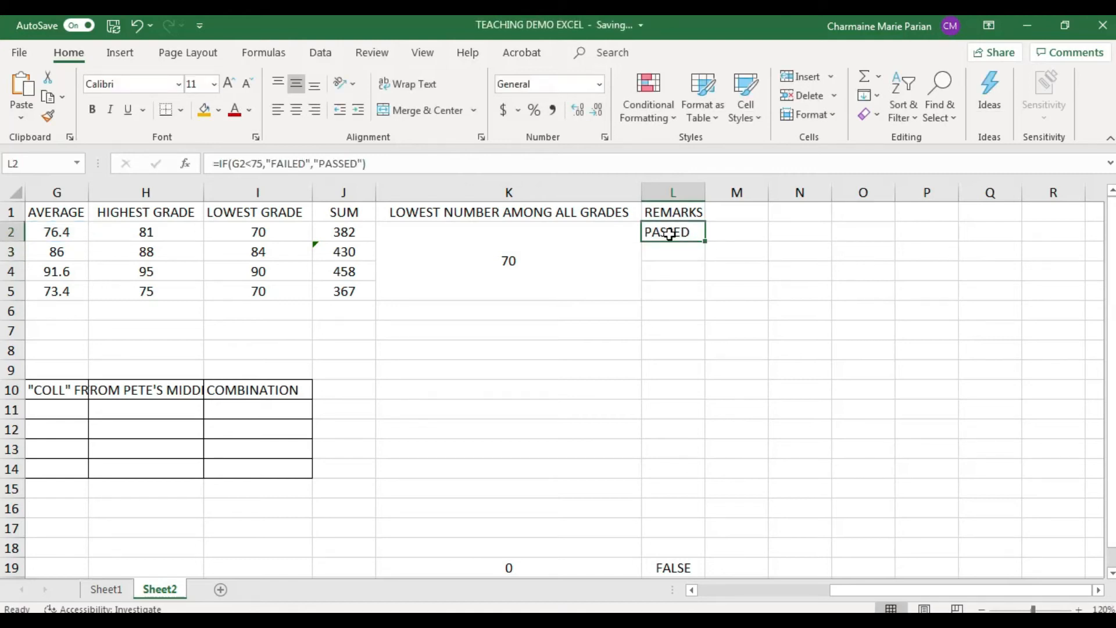
pyautogui.click(204, 110)
pyautogui.click(64, 229)
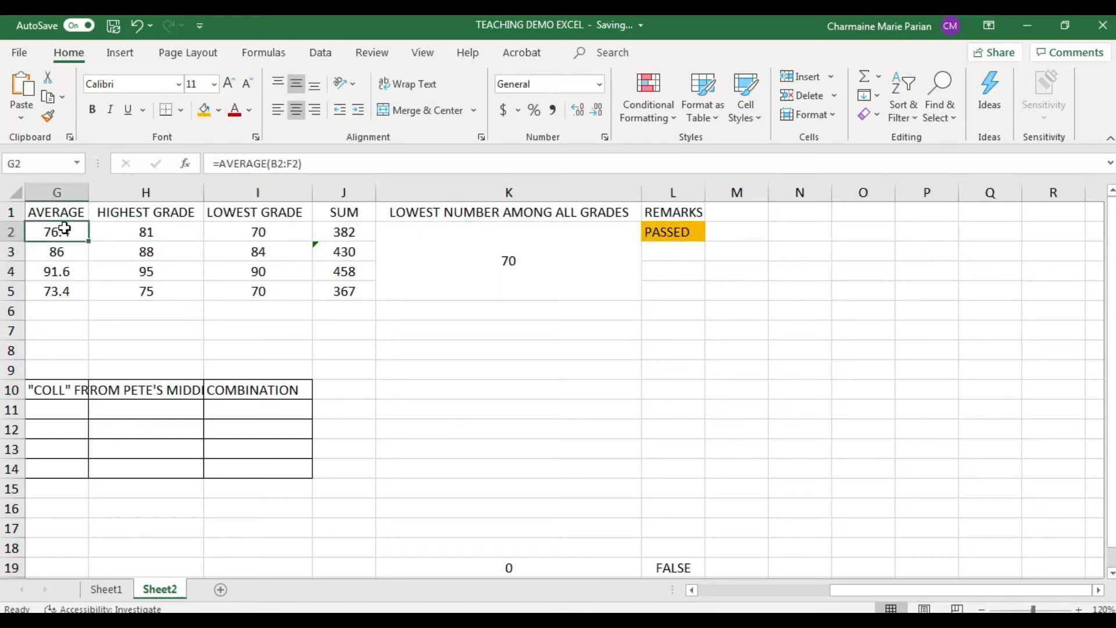
pyautogui.click(204, 110)
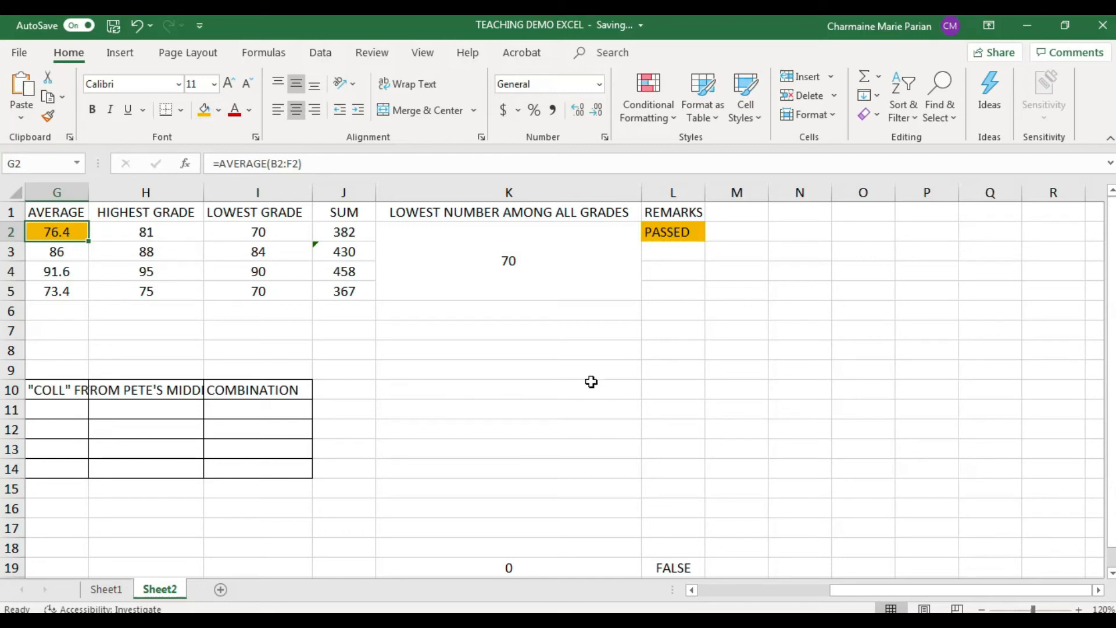
# Overwrite the average in G2 with 74 to test the remark formula below the passing mark
pyautogui.click(86, 257)
pyautogui.click(71, 237)
pyautogui.write('74')
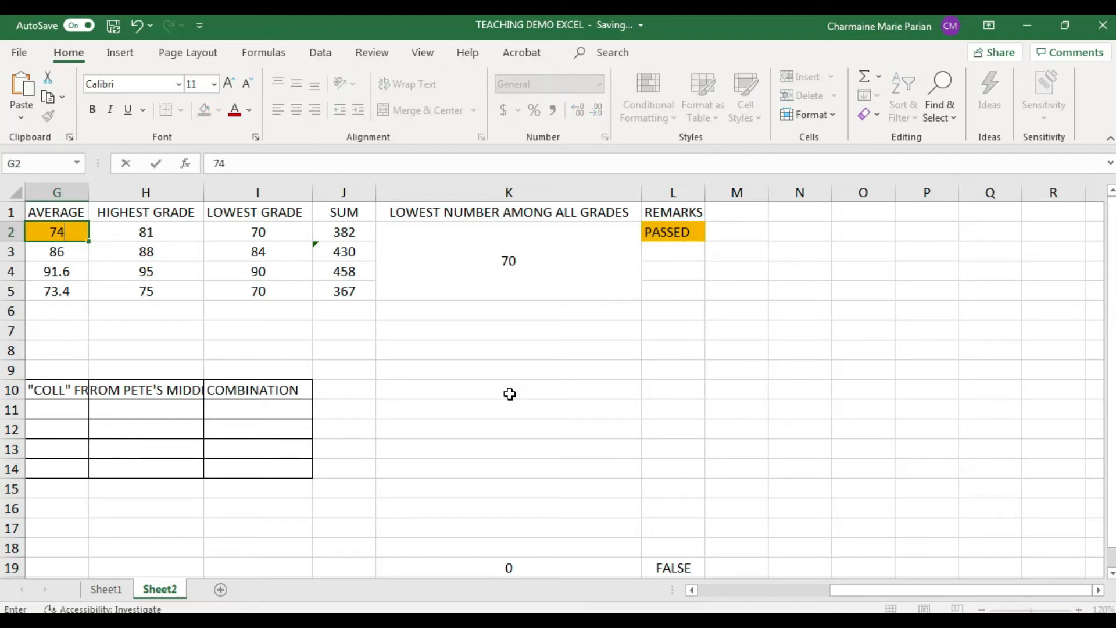
pyautogui.press('Return')
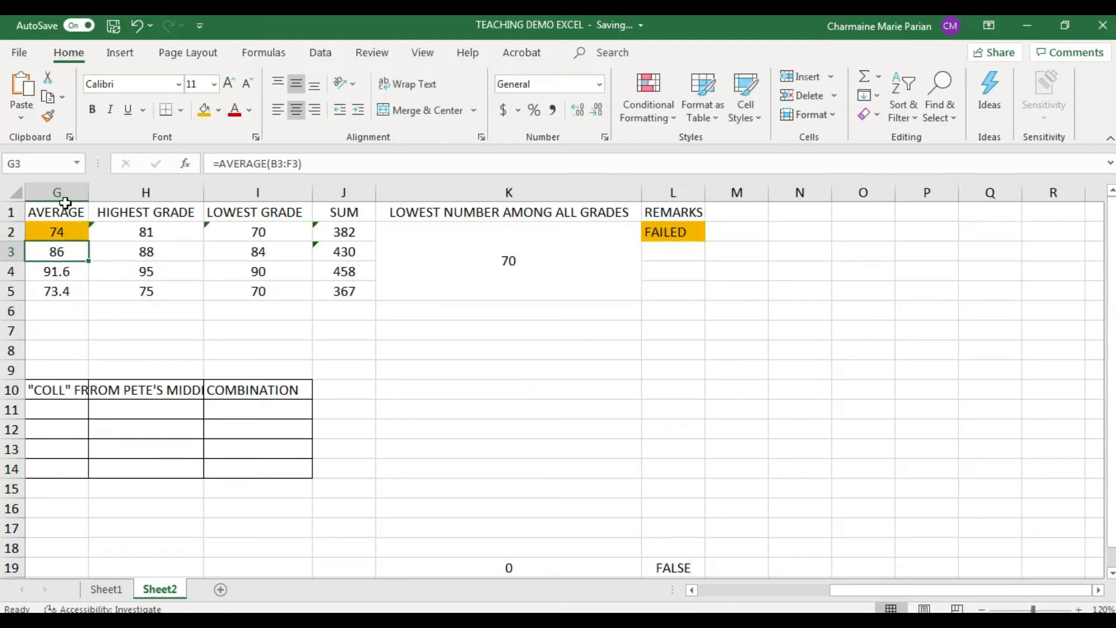
# Set the average in G2 to 75 to test the remark formula at the passing mark
pyautogui.click(42, 230)
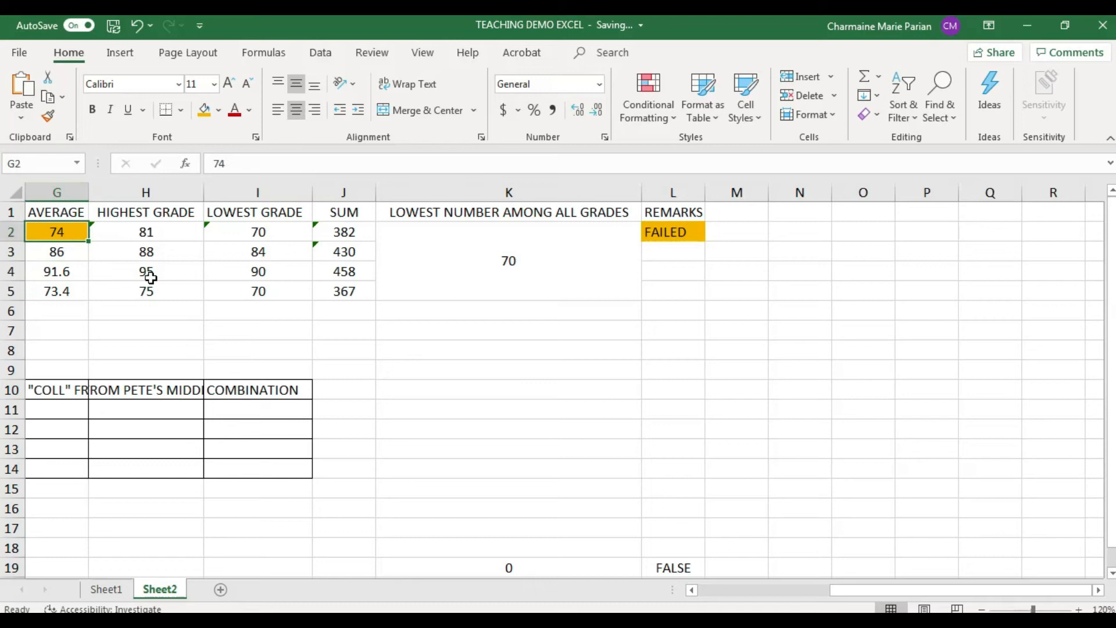
pyautogui.write('75')
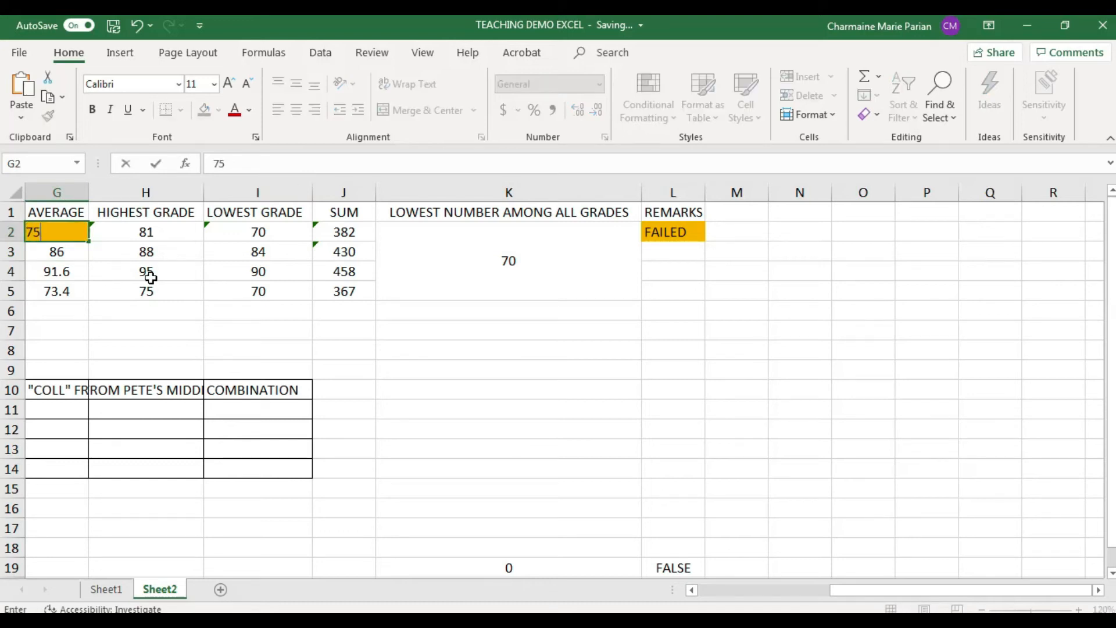
pyautogui.press('Return')
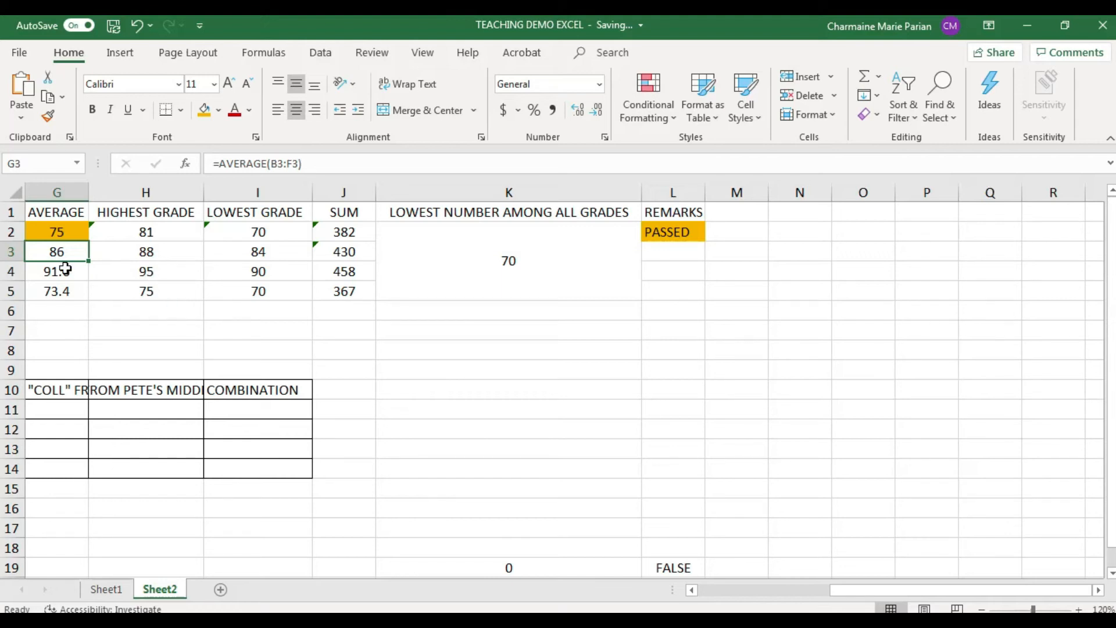
pyautogui.click(60, 233)
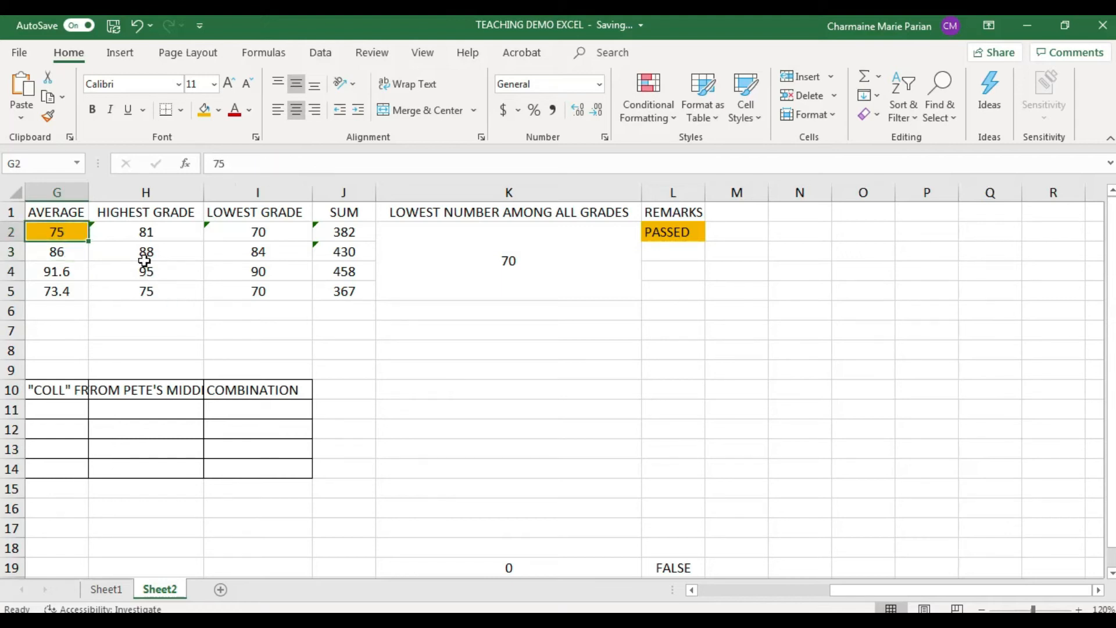
# Copy the IF formula from L2 down the REMARKS column through L5
pyautogui.click(707, 234)
pyautogui.click(694, 235)
pyautogui.moveTo(704, 244); pyautogui.dragTo(705, 297)
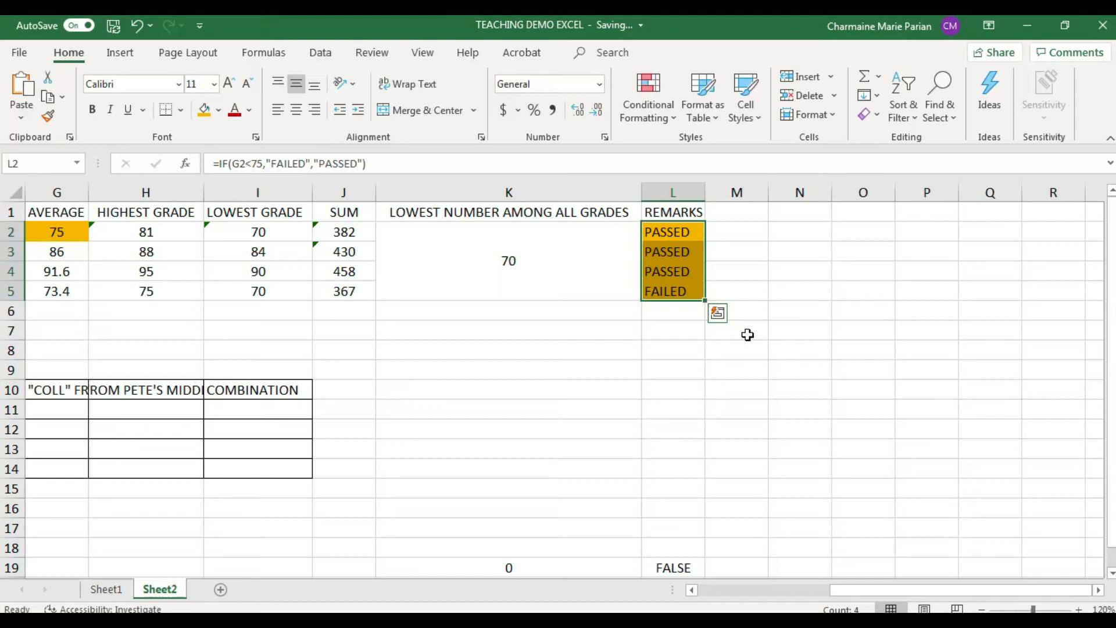
pyautogui.click(471, 435)
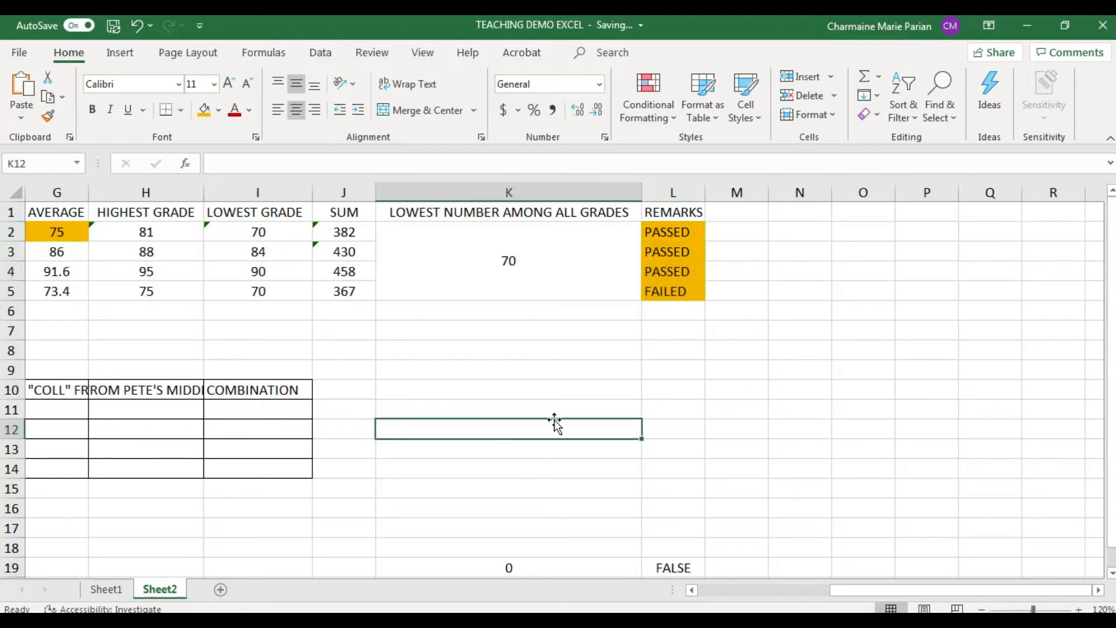
# Examine the empty FULLNAME cell and the first, middle and last name cells in row 11 of the lower table
pyautogui.moveTo(850, 584); pyautogui.dragTo(661, 551)
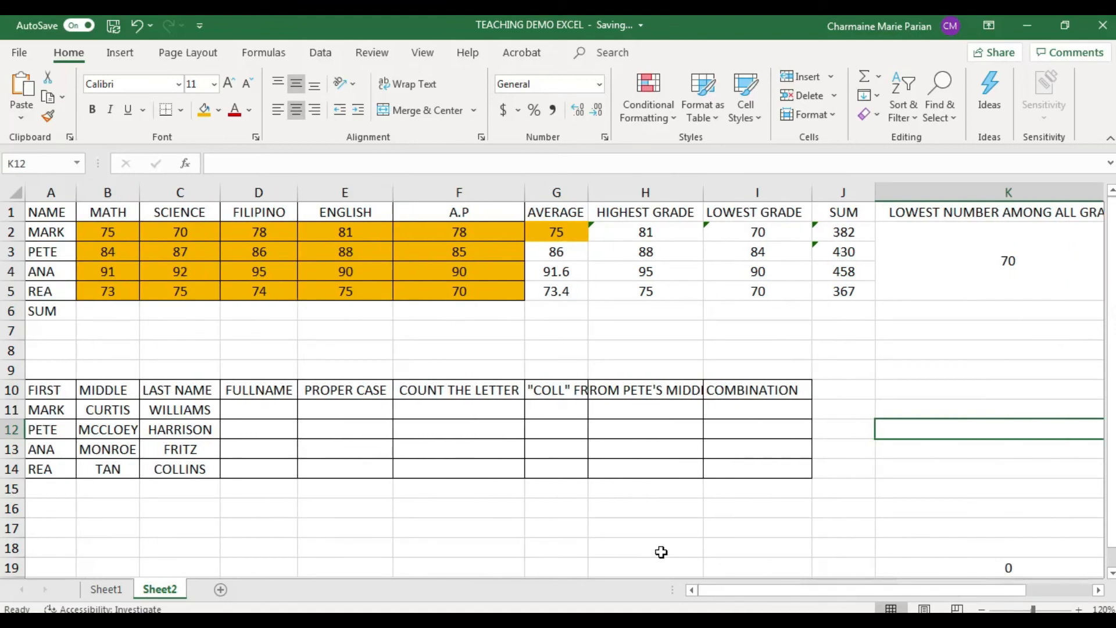
pyautogui.click(269, 410)
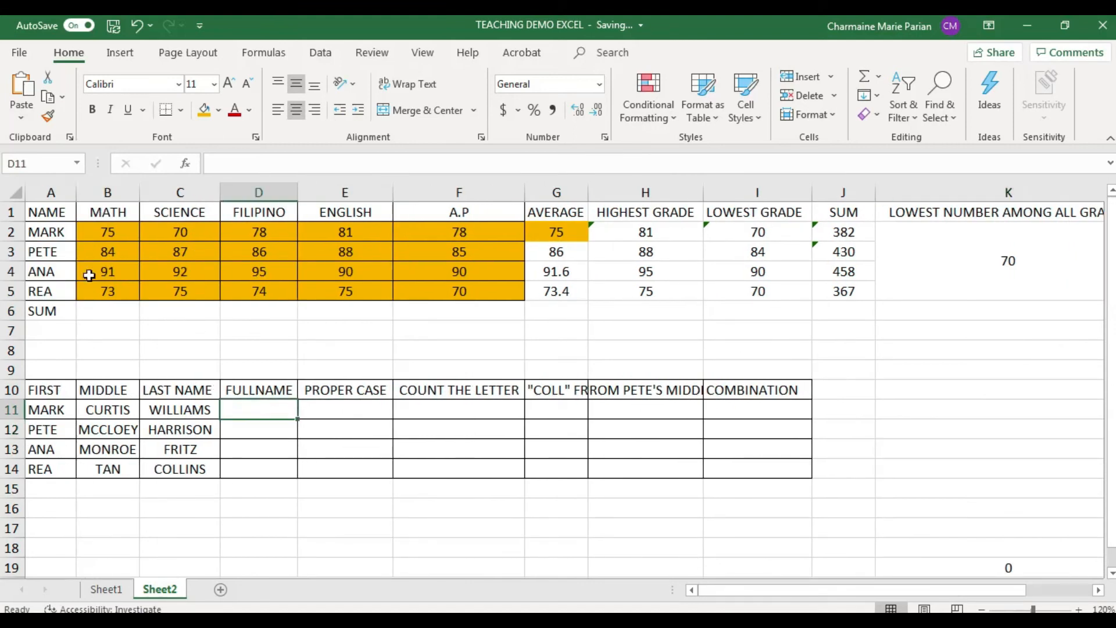
pyautogui.click(64, 412)
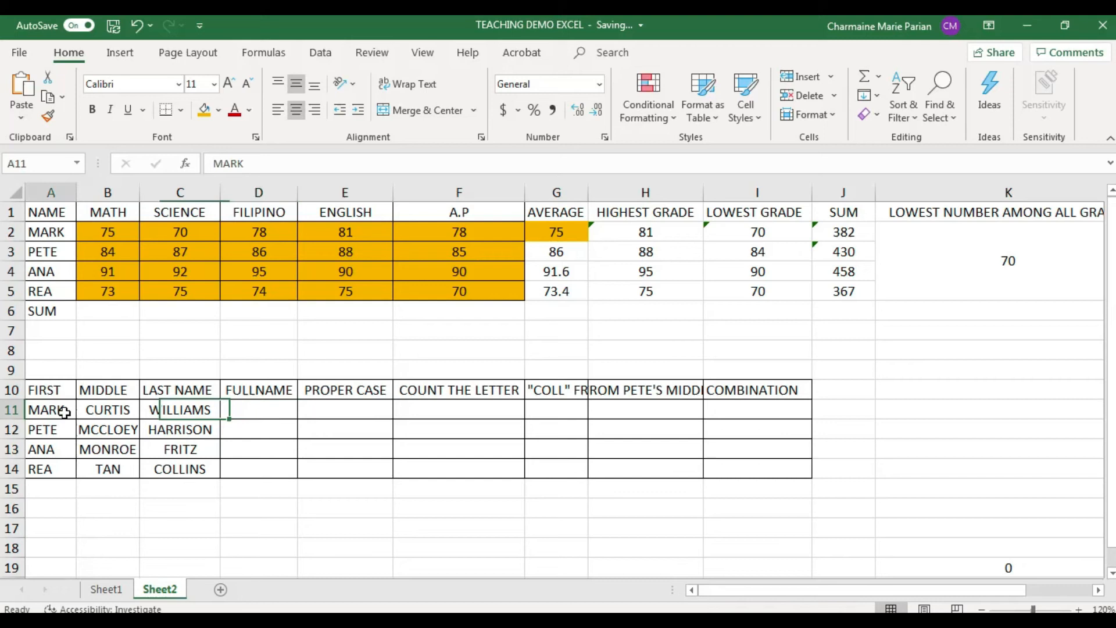
pyautogui.click(114, 413)
pyautogui.click(209, 414)
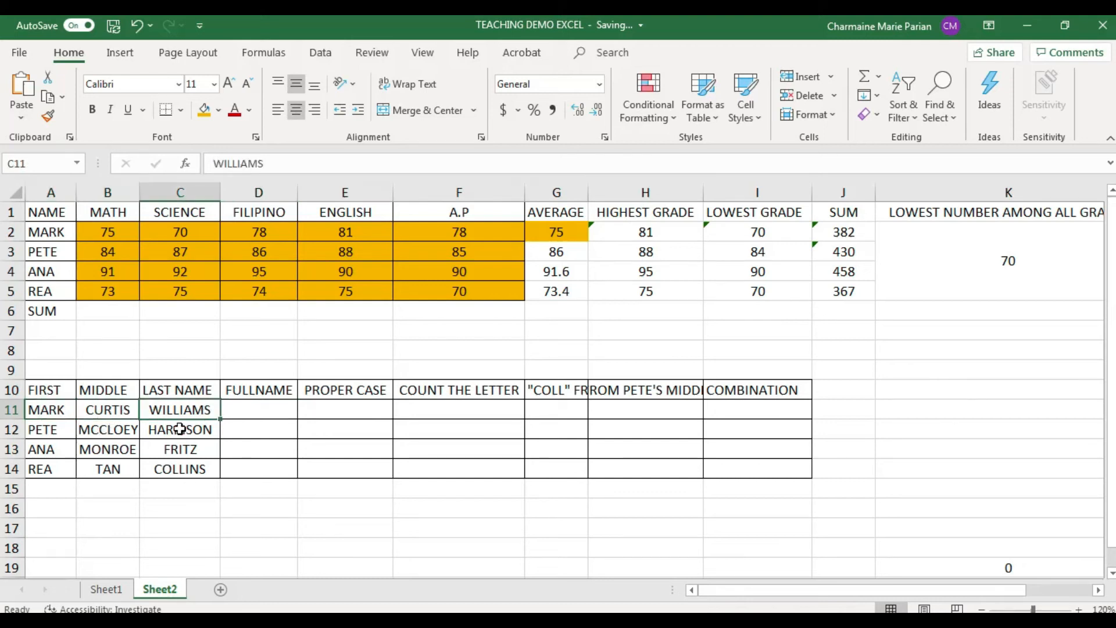
pyautogui.click(54, 409)
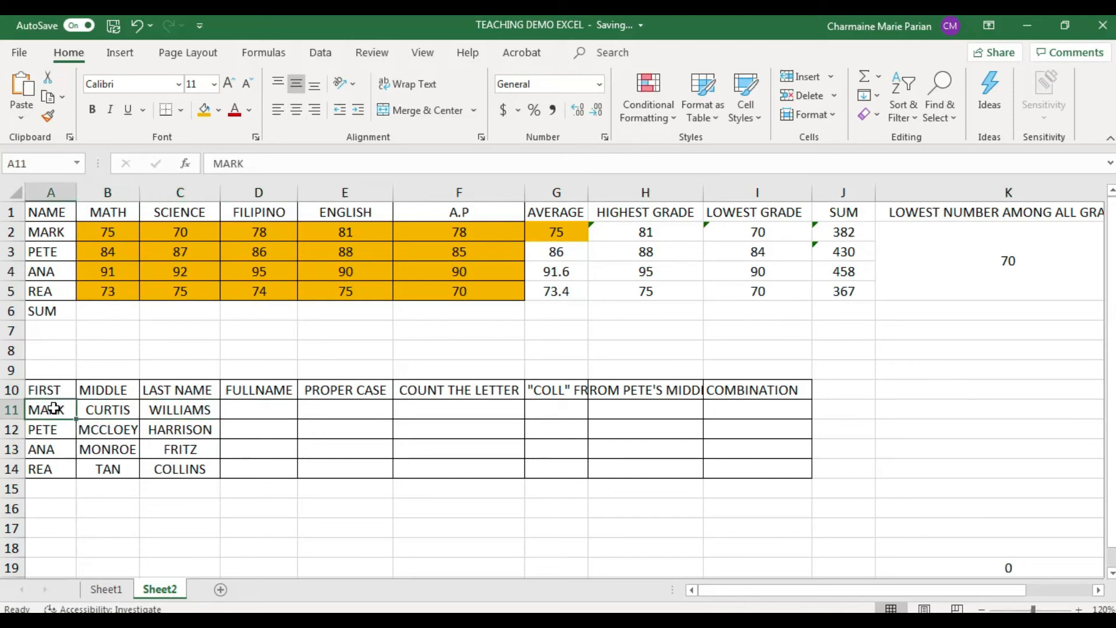
pyautogui.click(99, 410)
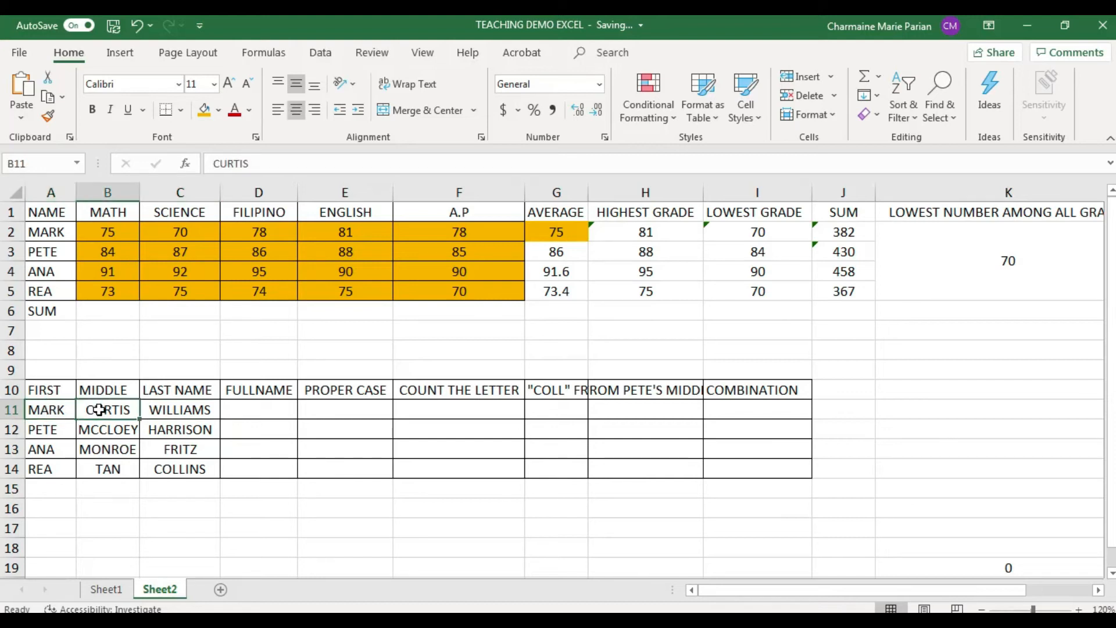
pyautogui.click(170, 414)
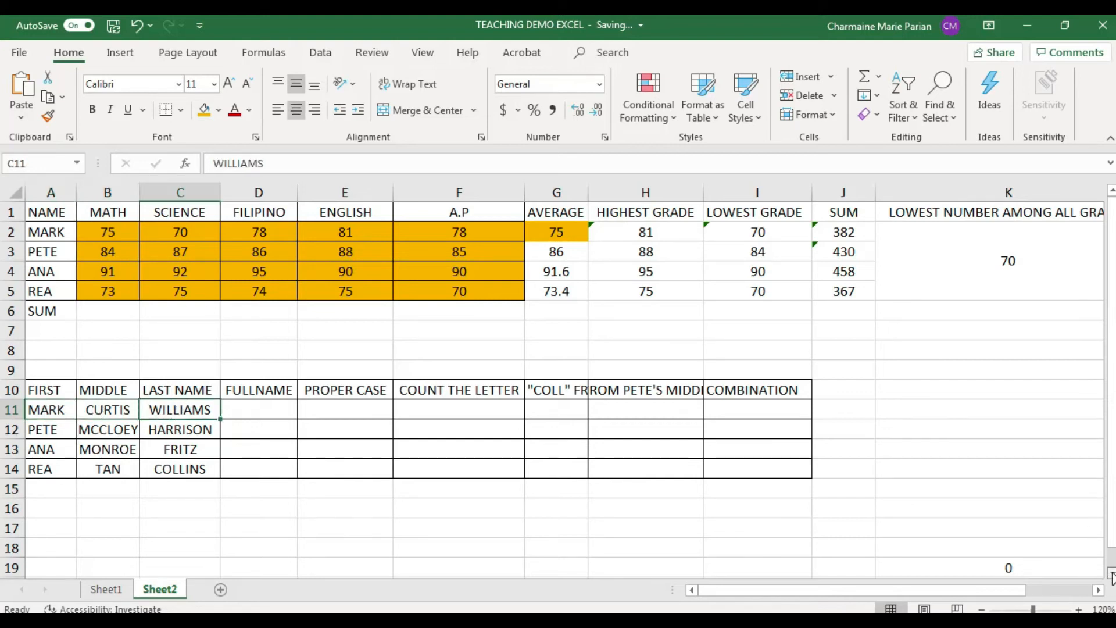
# Widen columns B and C and center the MIDDLE and LAST NAME headings in row 10
pyautogui.scroll(-3, 1112, 574)
pyautogui.scroll(-2, 1111, 574)
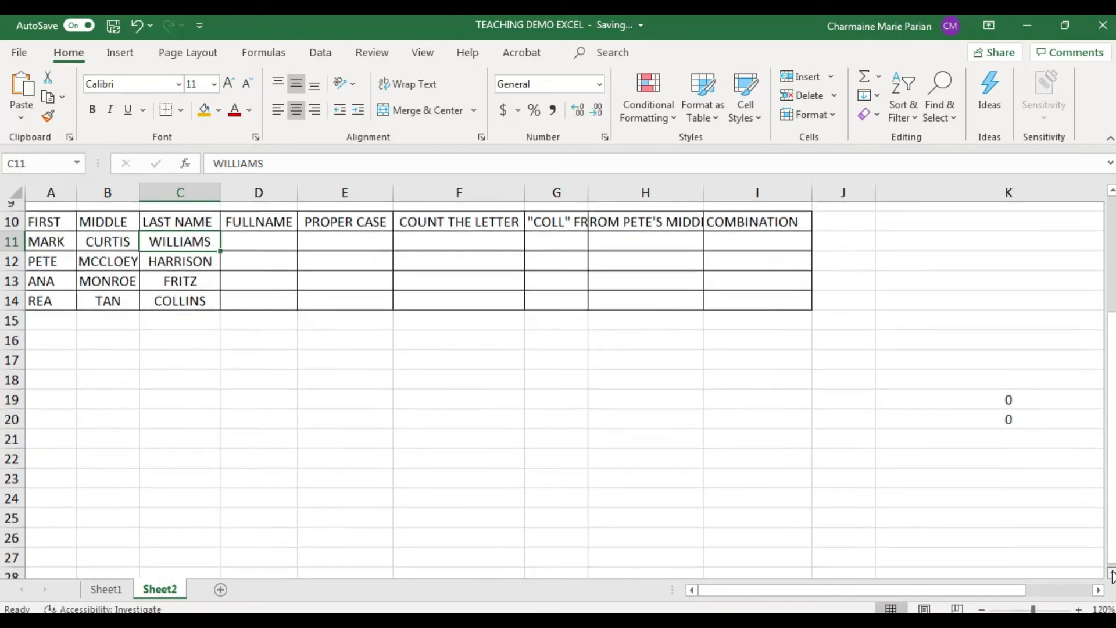
pyautogui.click(229, 336)
pyautogui.click(242, 232)
pyautogui.moveTo(140, 192); pyautogui.dragTo(210, 212)
pyautogui.click(158, 211)
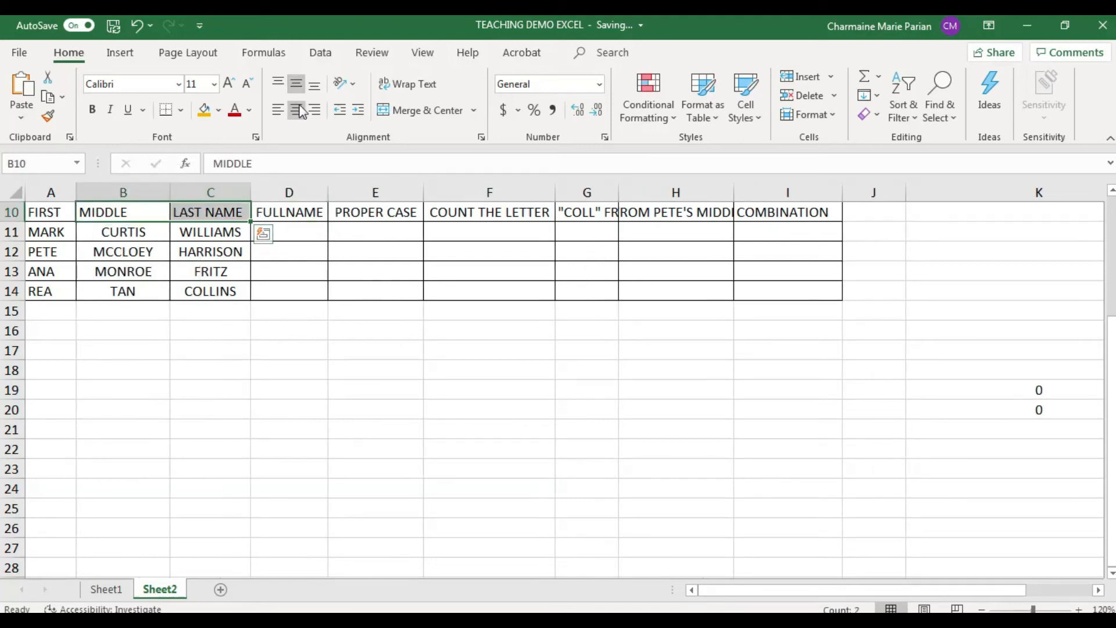
pyautogui.moveTo(251, 192); pyautogui.dragTo(270, 192)
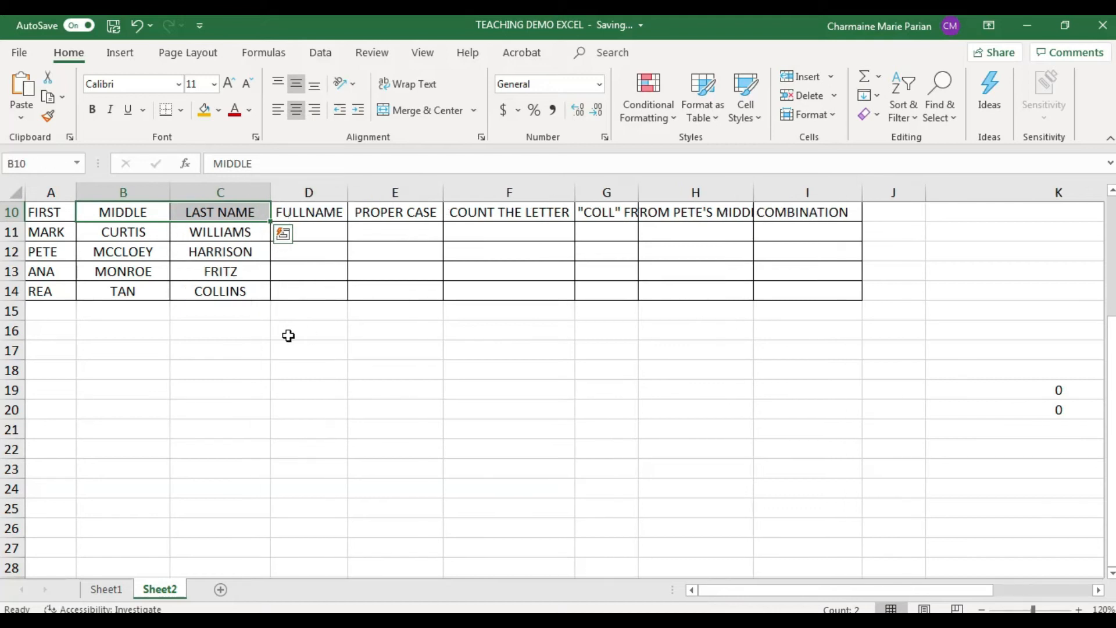
pyautogui.click(288, 329)
# Try joining the first row's names in D11 with the formula =CONCATENATE(A11,B11,C3)
pyautogui.click(303, 232)
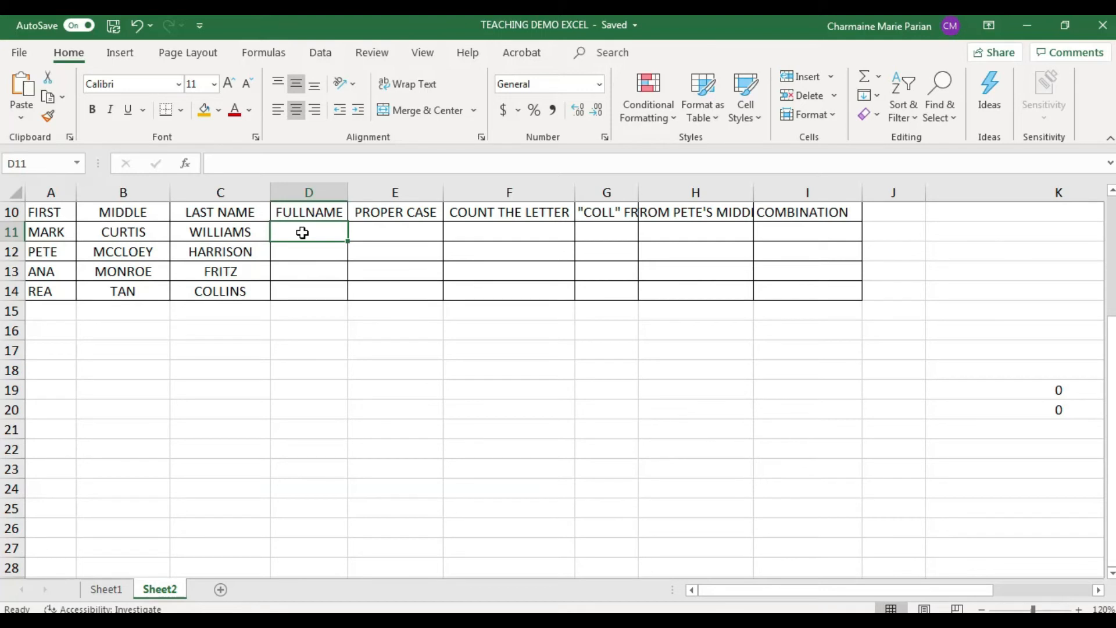
pyautogui.write('=')
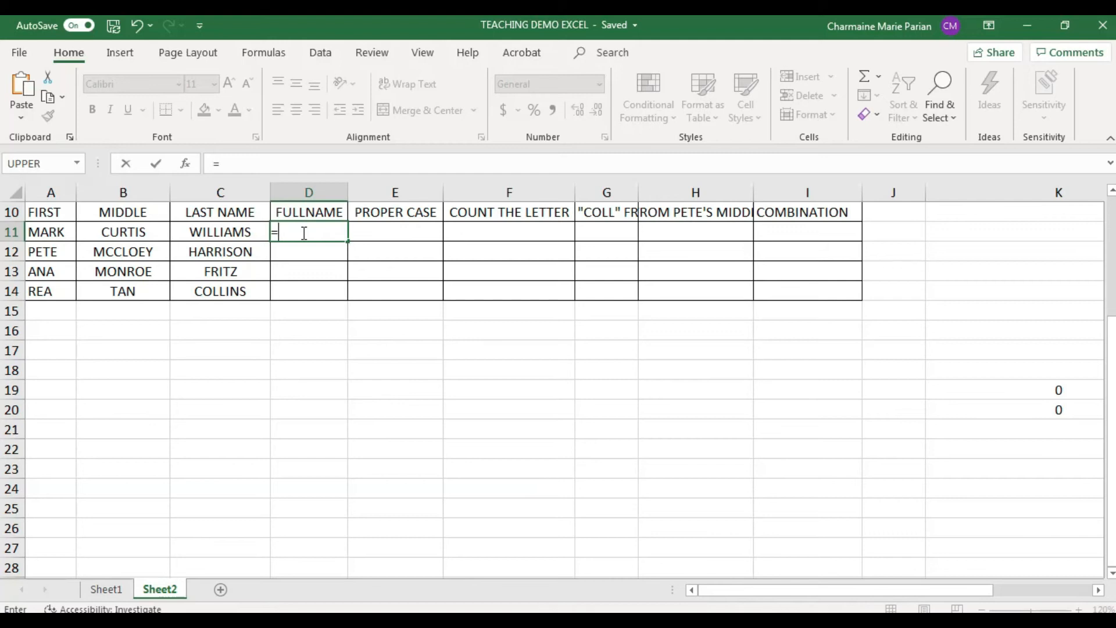
pyautogui.write('CONC')
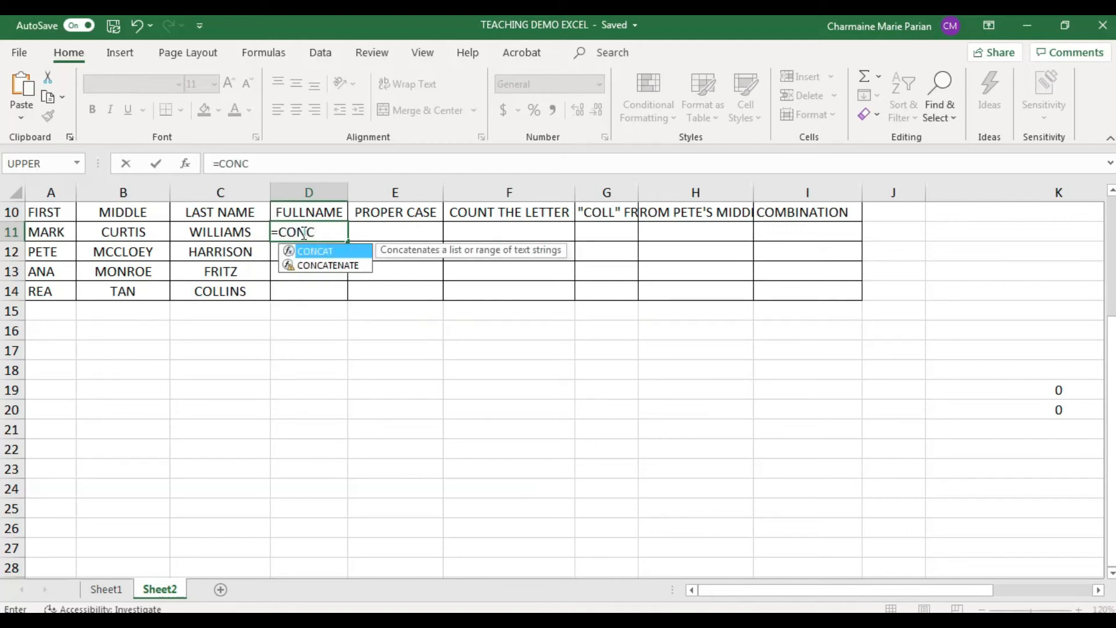
pyautogui.click(329, 268)
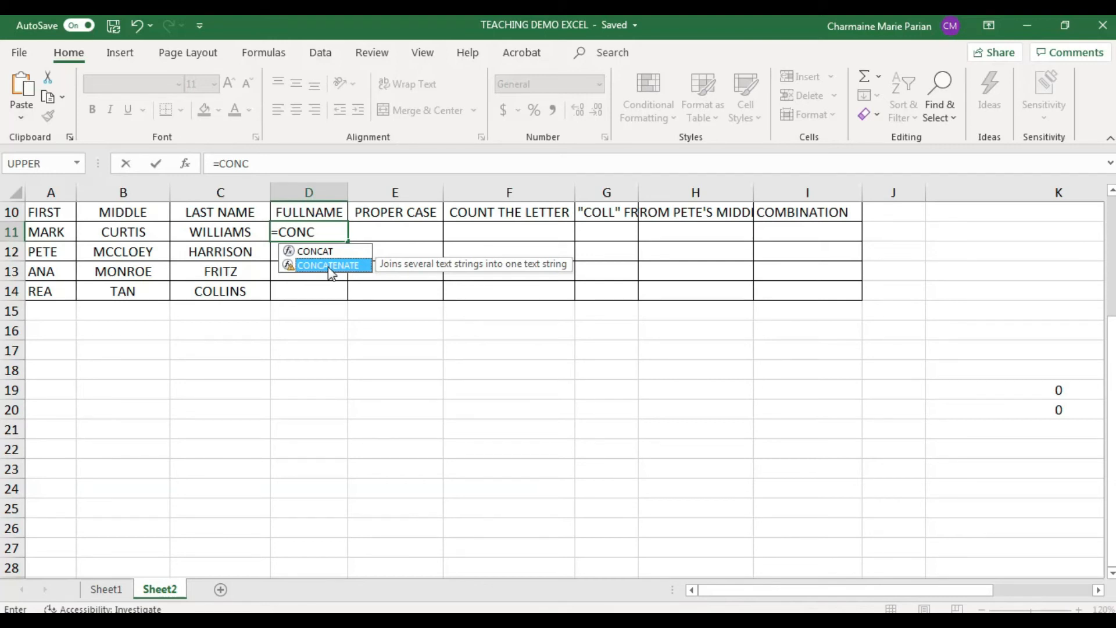
pyautogui.doubleClick(328, 267)
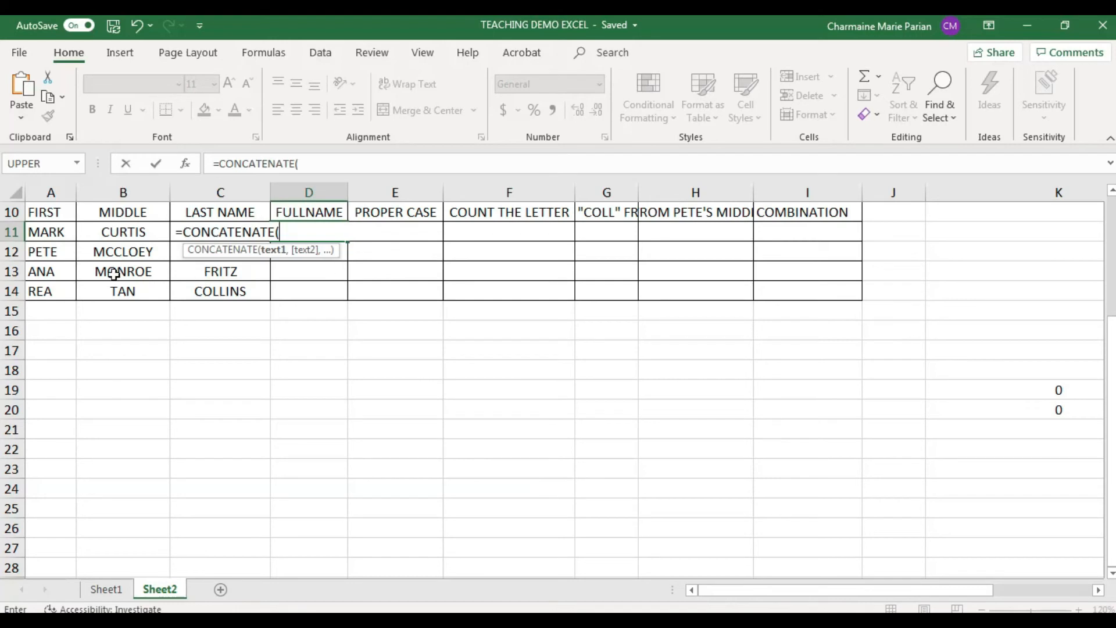
pyautogui.click(56, 235)
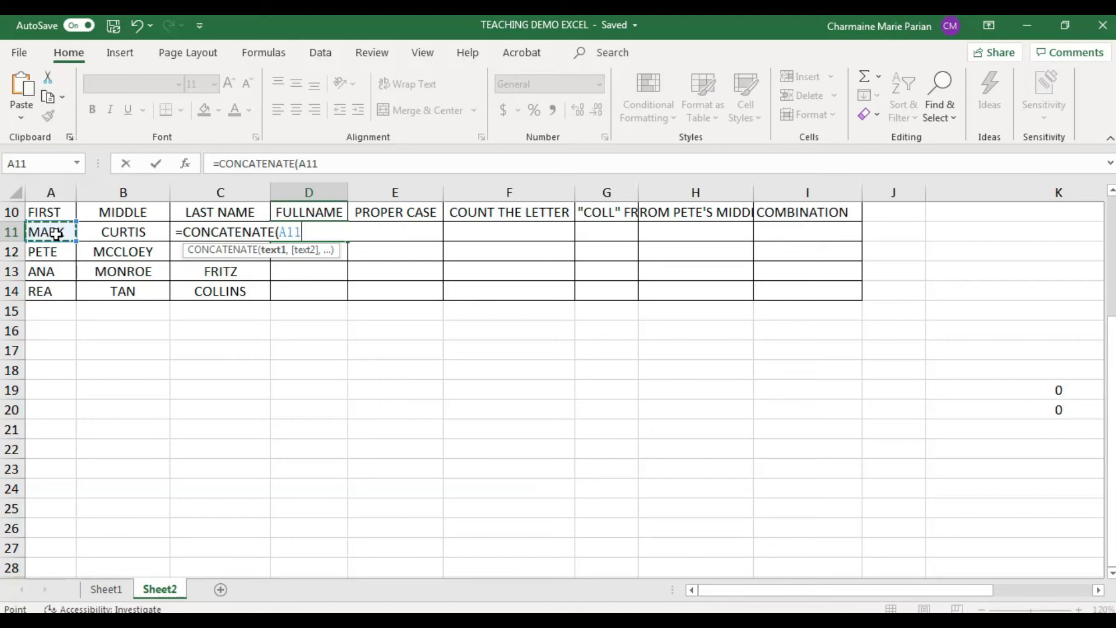
pyautogui.write(',')
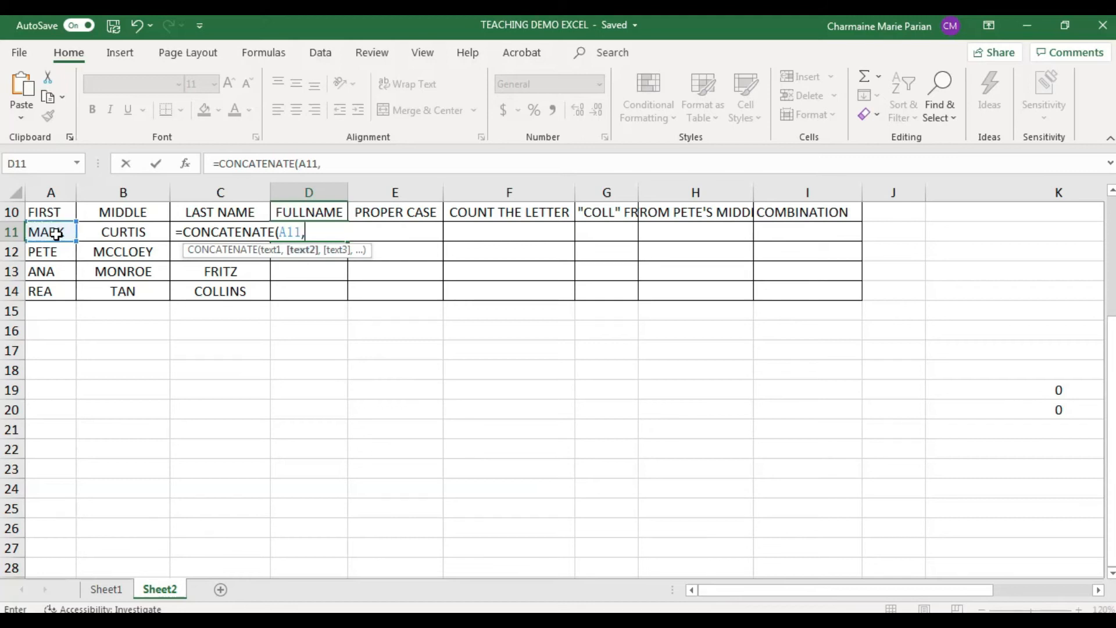
pyautogui.click(91, 233)
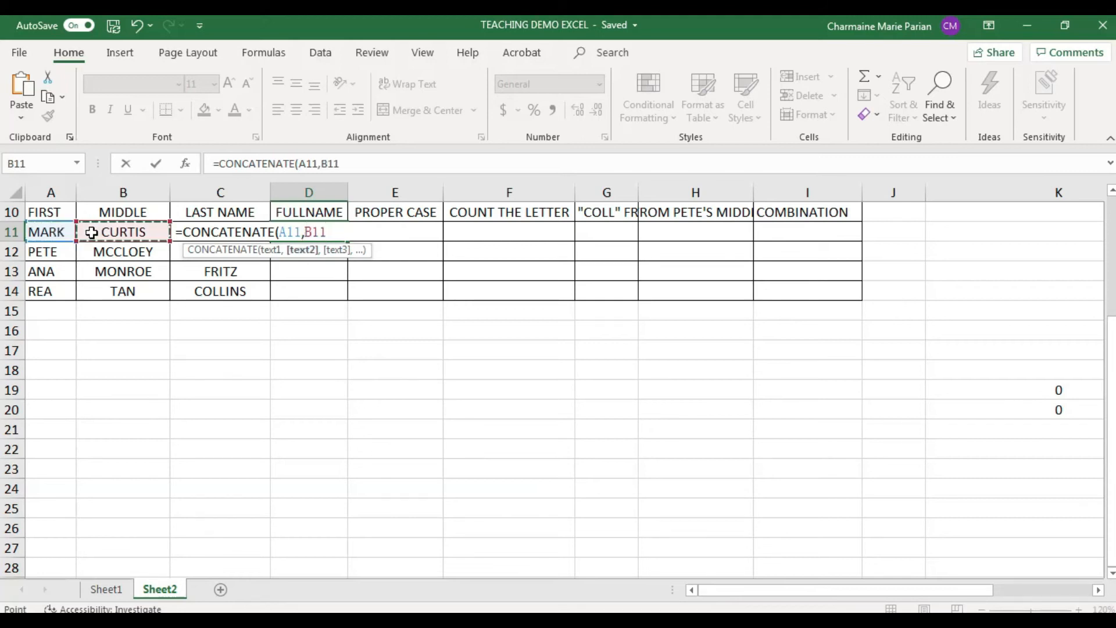
pyautogui.write(',C3)')
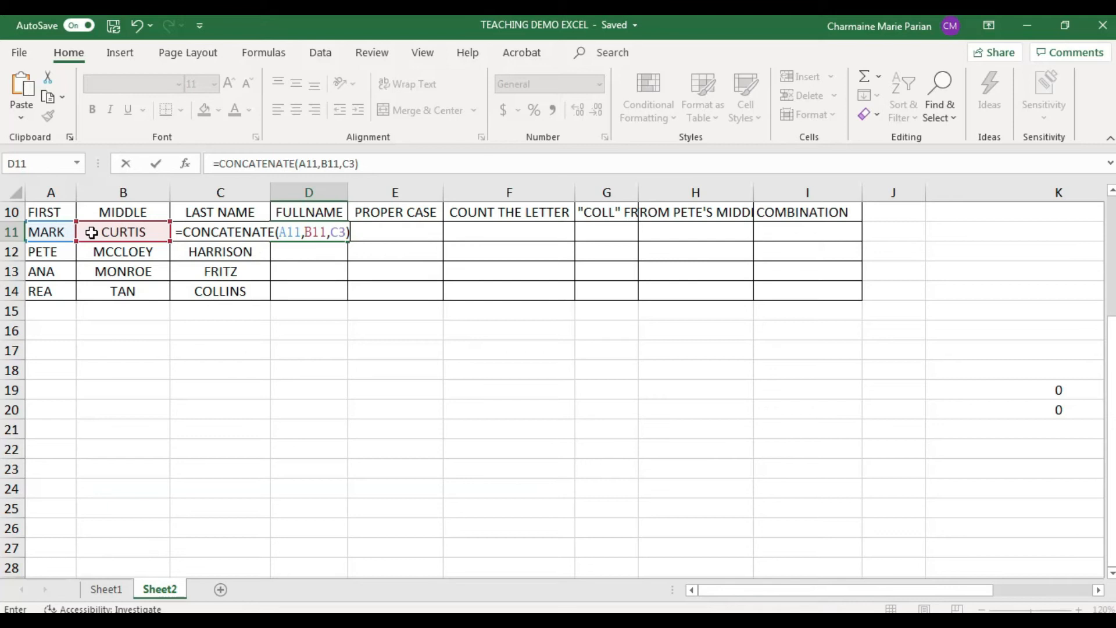
pyautogui.press('Return')
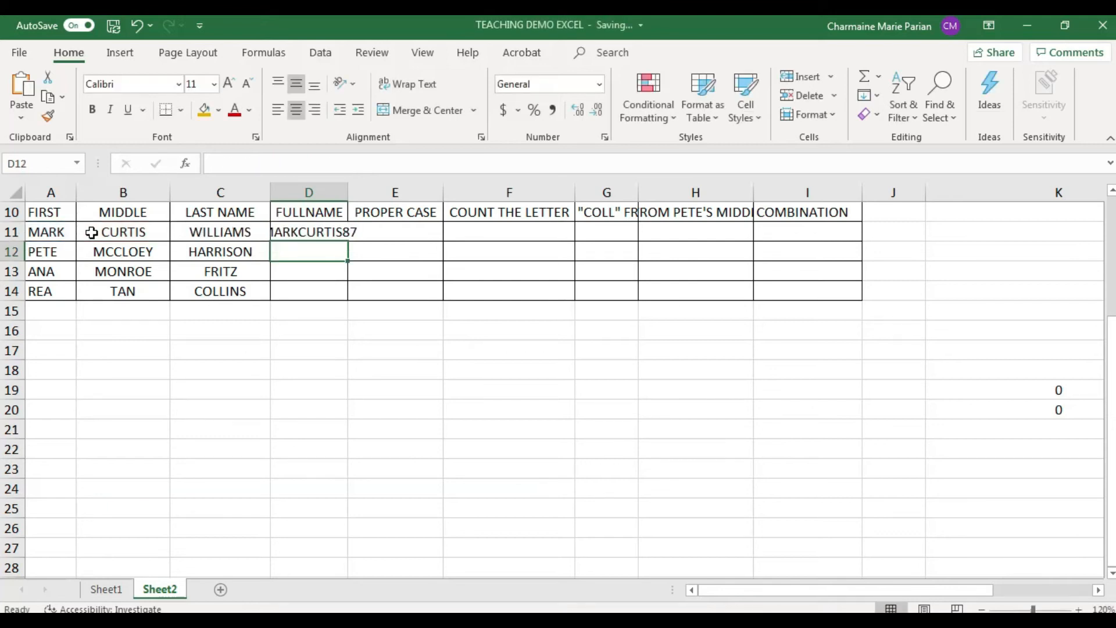
# Widen the FULLNAME column D and the LAST NAME column C
pyautogui.doubleClick(347, 197)
pyautogui.click(368, 308)
pyautogui.click(365, 232)
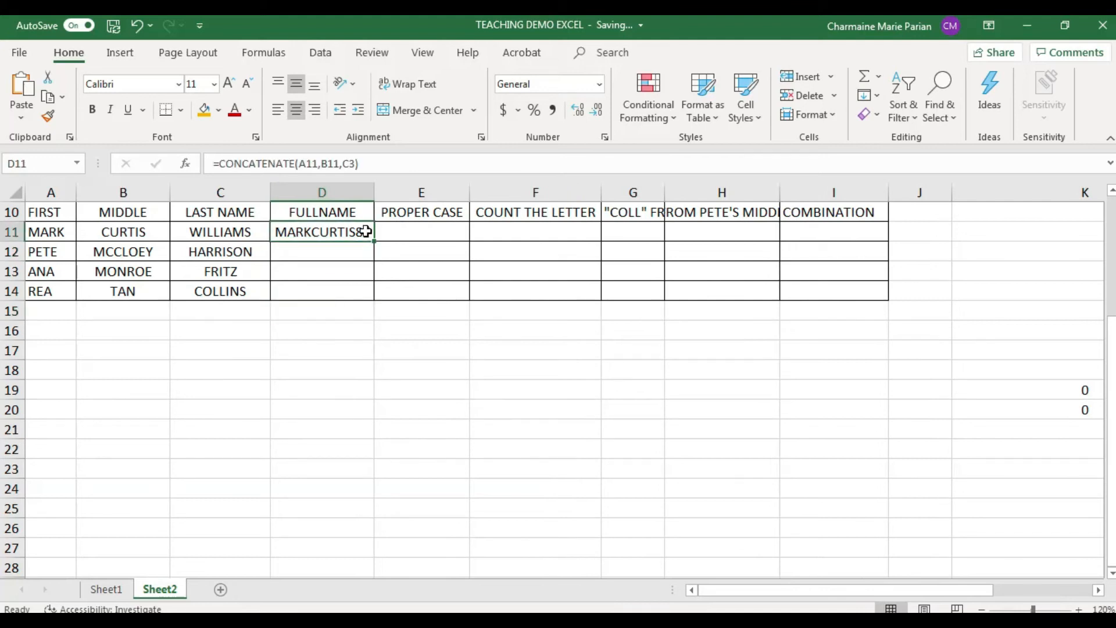
pyautogui.moveTo(375, 192); pyautogui.dragTo(393, 192)
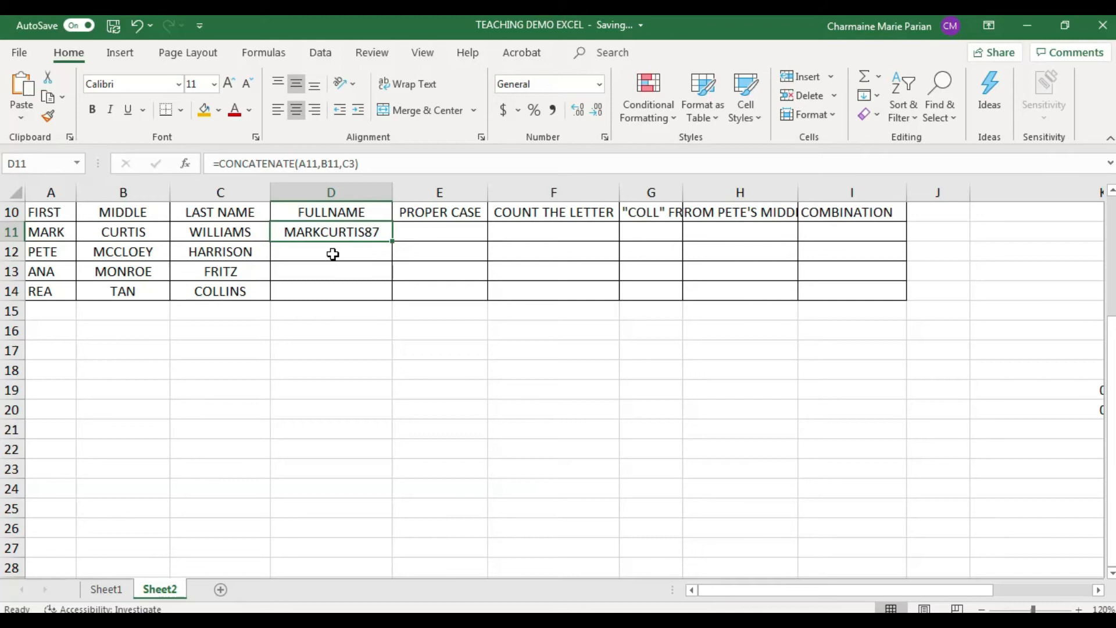
pyautogui.click(240, 233)
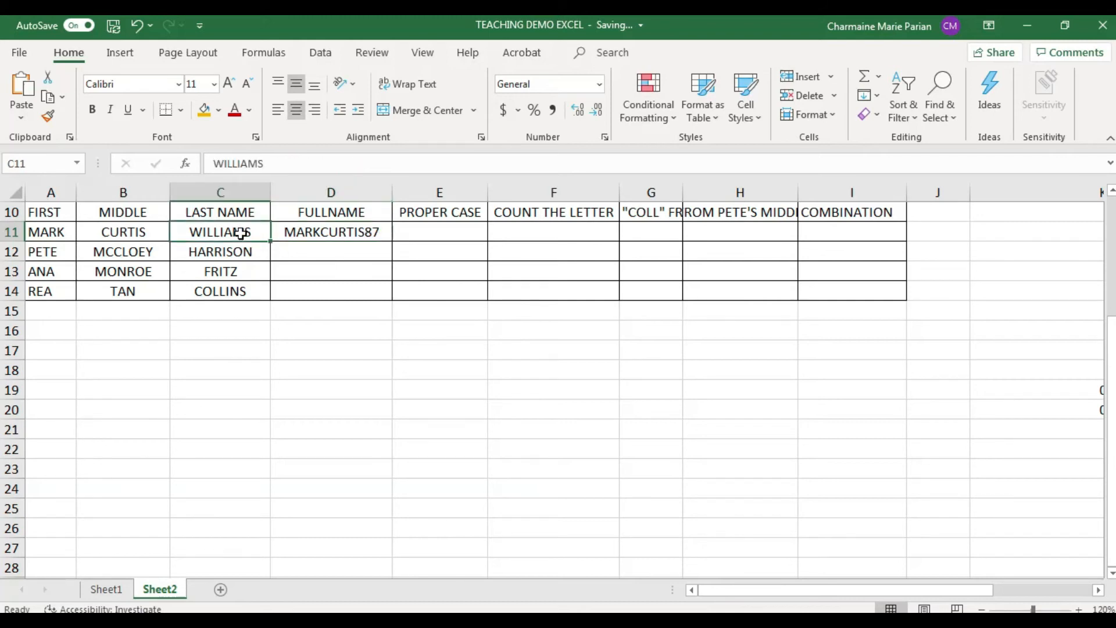
pyautogui.moveTo(271, 192); pyautogui.dragTo(288, 196)
pyautogui.click(259, 267)
# Replace the formula in D11 with =CONCATENATE(A11,B11,C11) to join the first, middle and last names
pyautogui.click(334, 236)
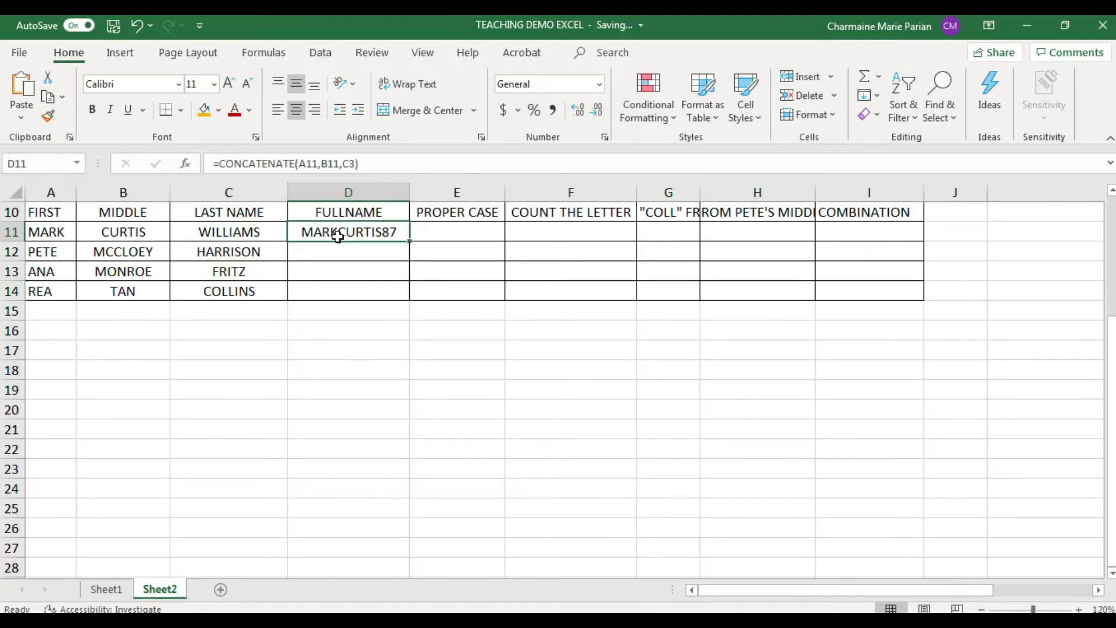
pyautogui.write('=CONCA')
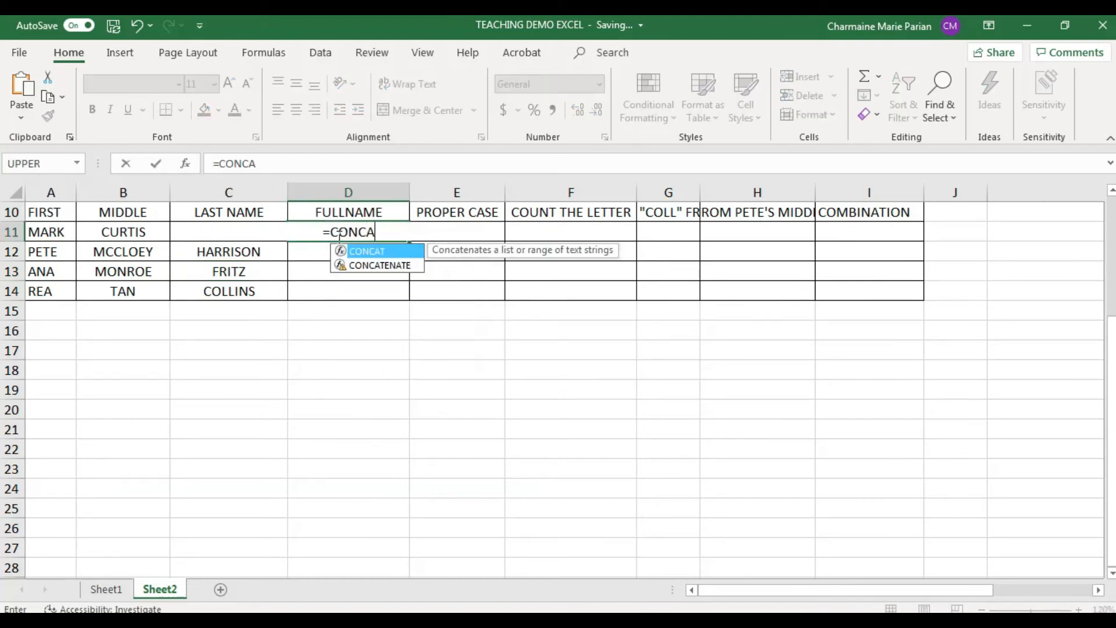
pyautogui.doubleClick(355, 263)
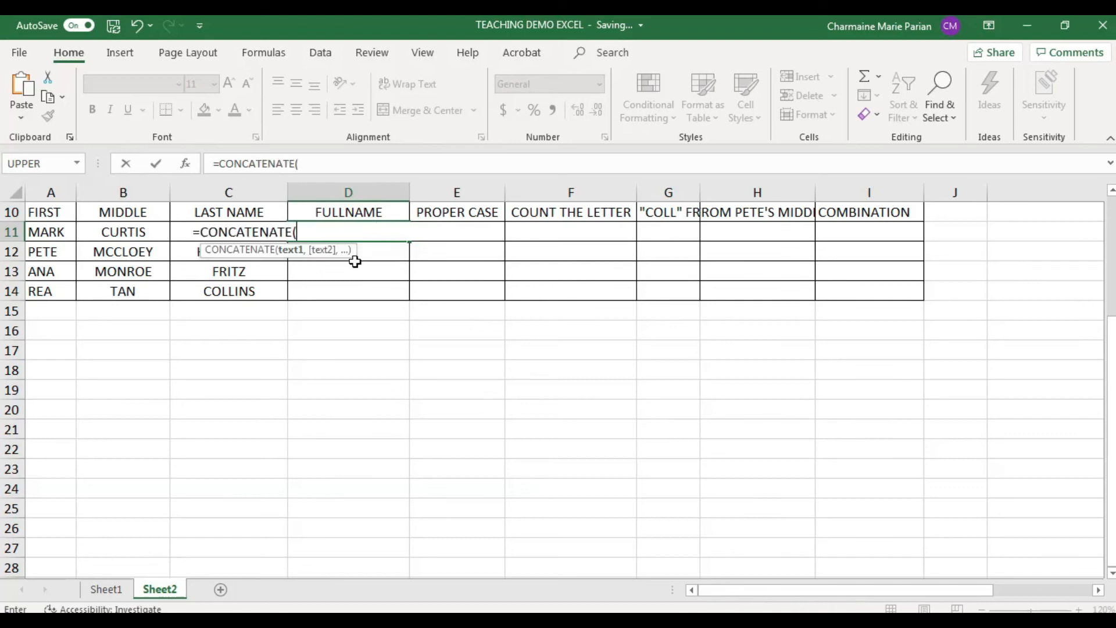
pyautogui.click(48, 232)
pyautogui.write(',')
pyautogui.click(108, 232)
pyautogui.write(',')
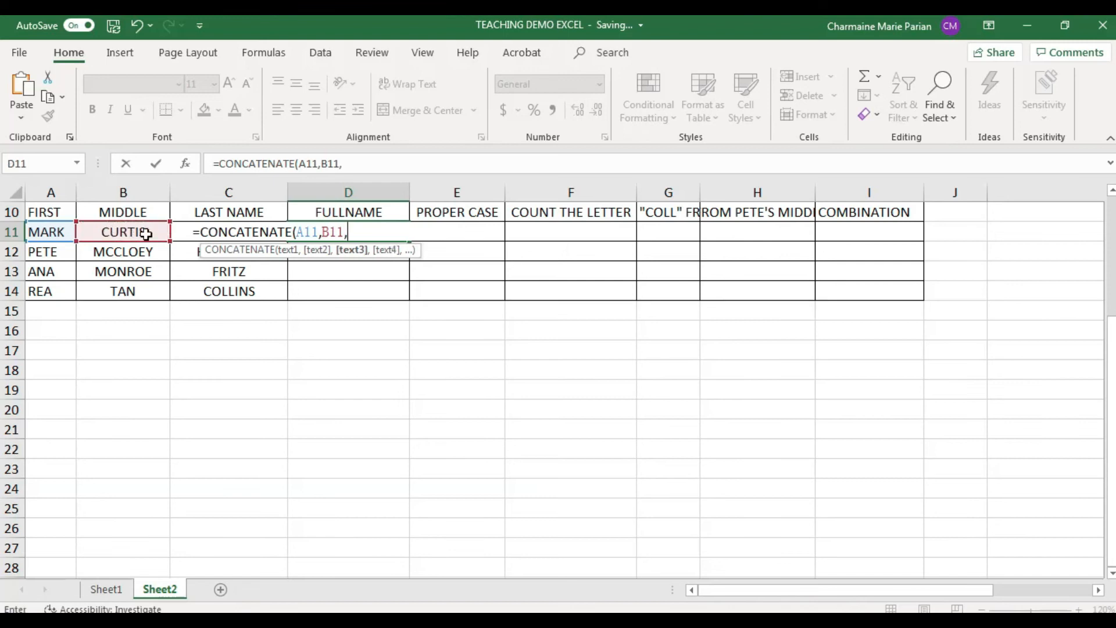
pyautogui.click(178, 234)
pyautogui.write(')')
pyautogui.press('Return')
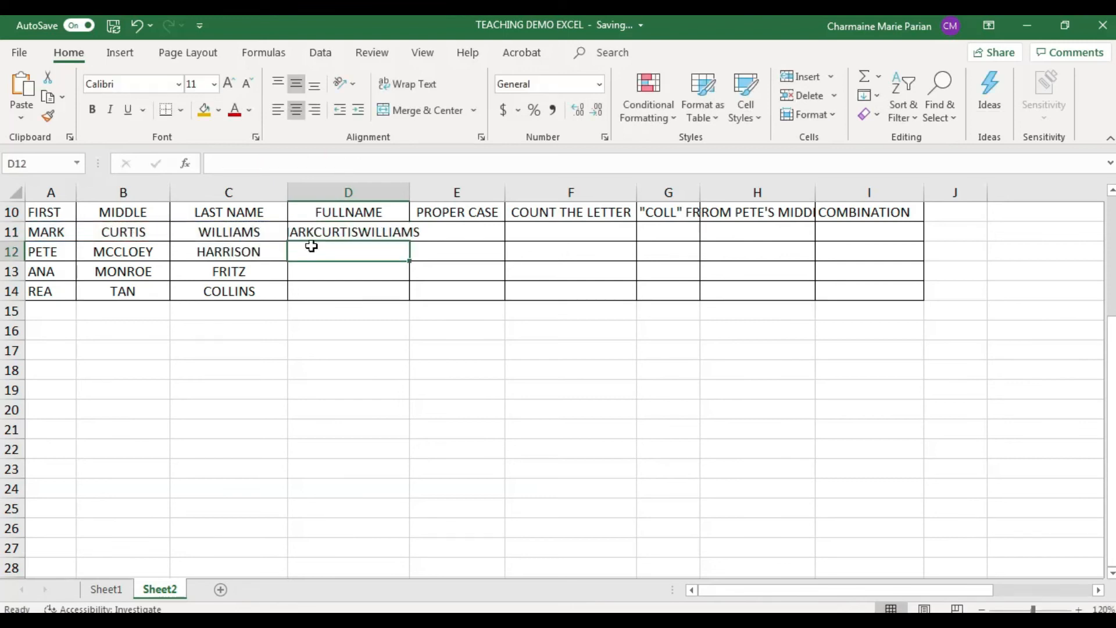
# Copy the CONCATENATE formula from D11 down through D14 and widen column D to fit the full names
pyautogui.doubleClick(410, 190)
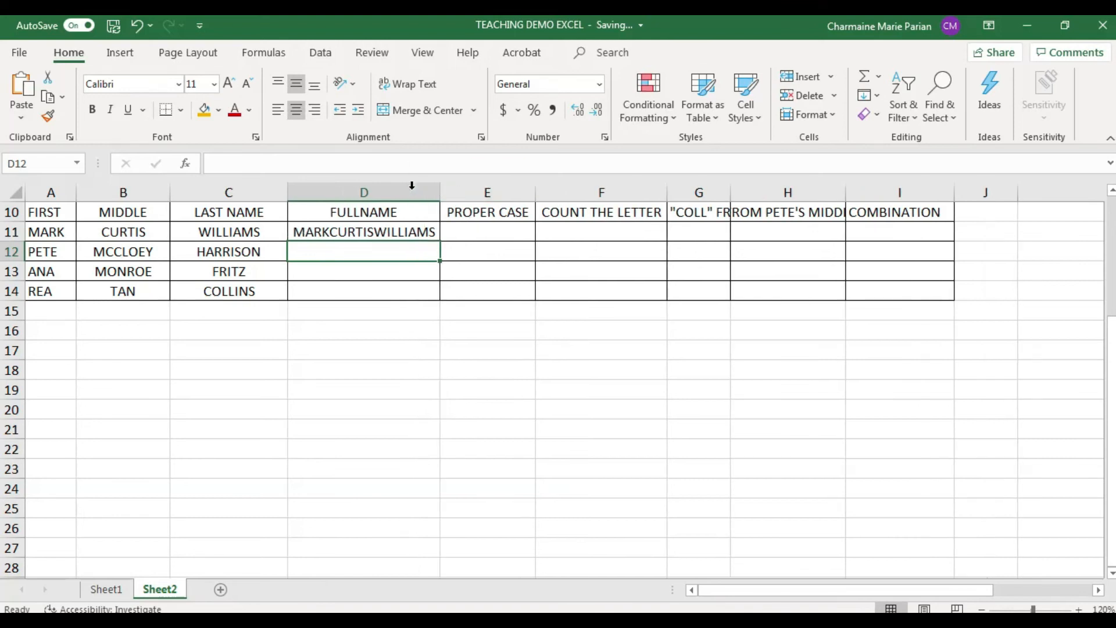
pyautogui.click(466, 324)
pyautogui.click(366, 227)
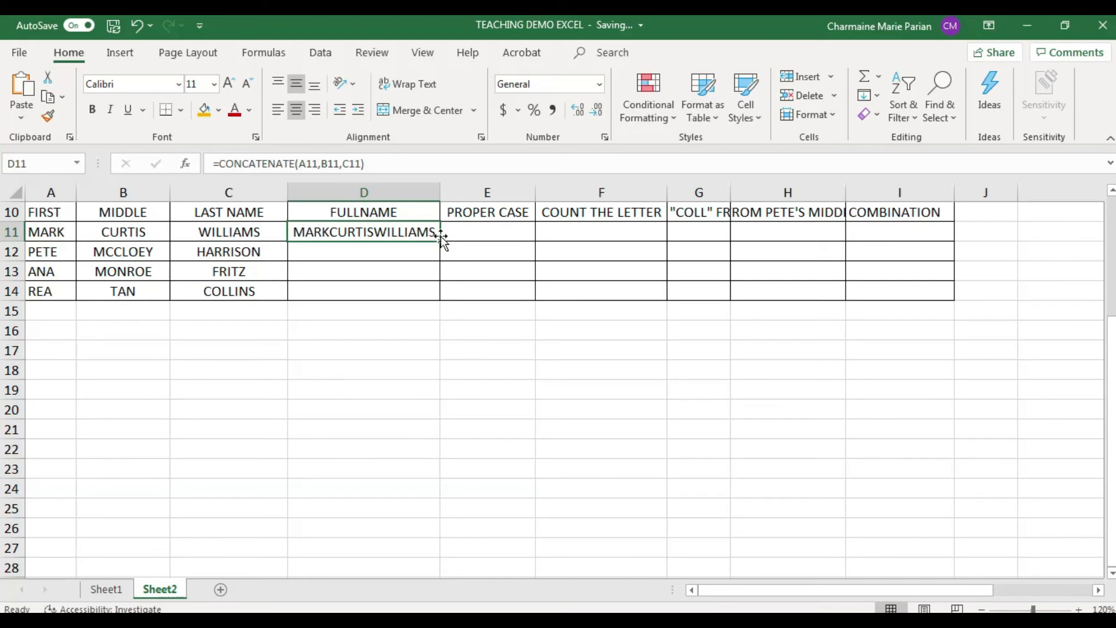
pyautogui.moveTo(440, 240); pyautogui.dragTo(428, 298)
pyautogui.moveTo(444, 187); pyautogui.dragTo(473, 192)
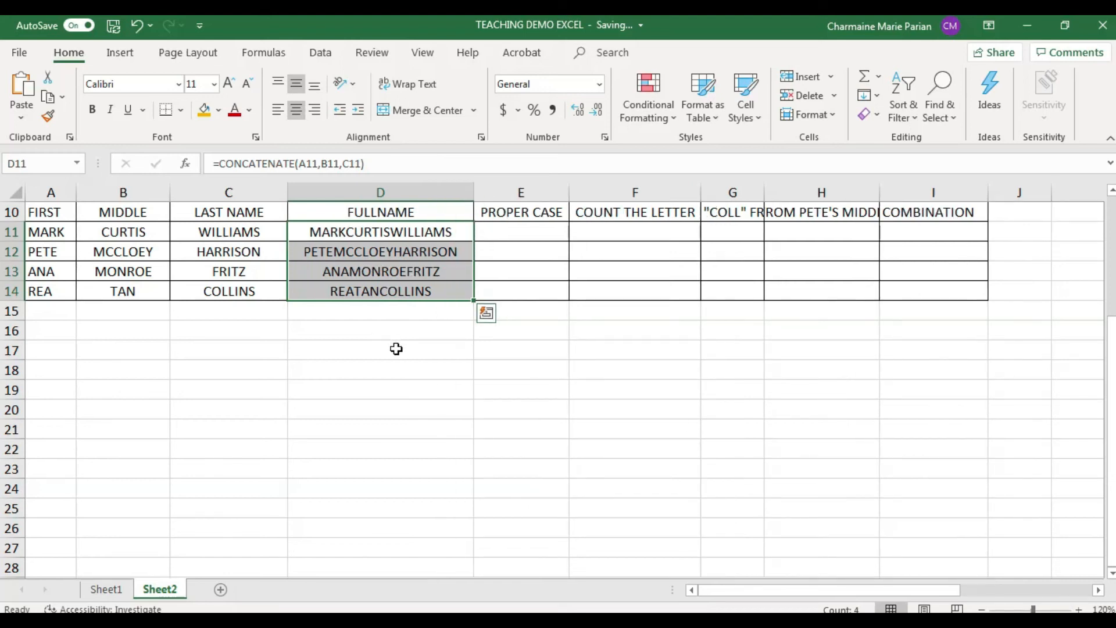
pyautogui.click(387, 329)
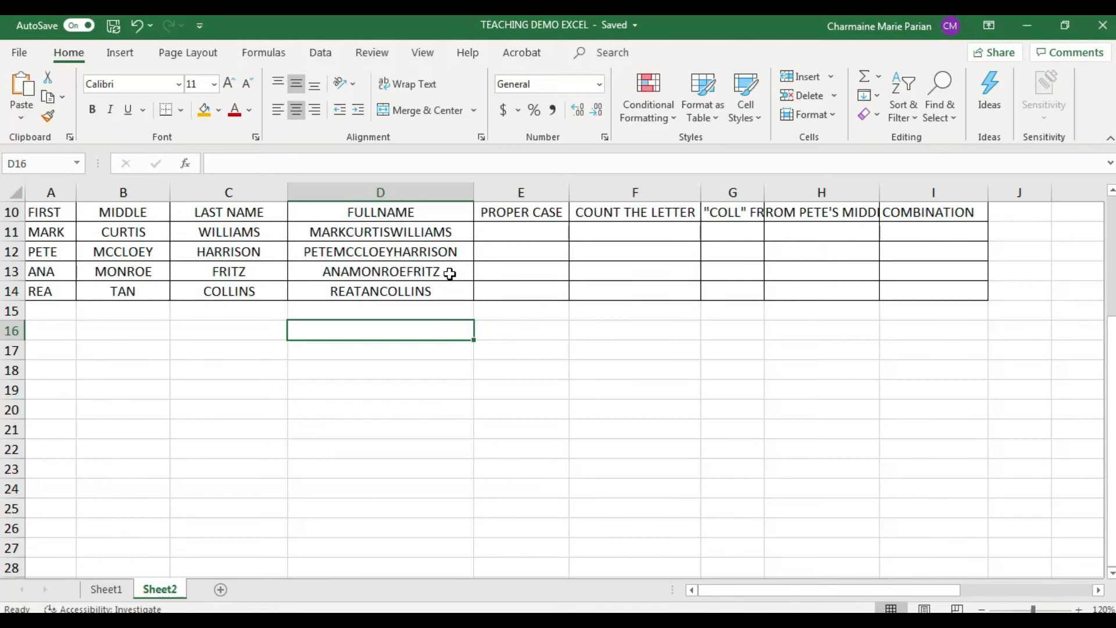
# Add spaces between the names by changing the D11 formula to =CONCATENATE(A11," ",B11," ",C11)
pyautogui.click(364, 235)
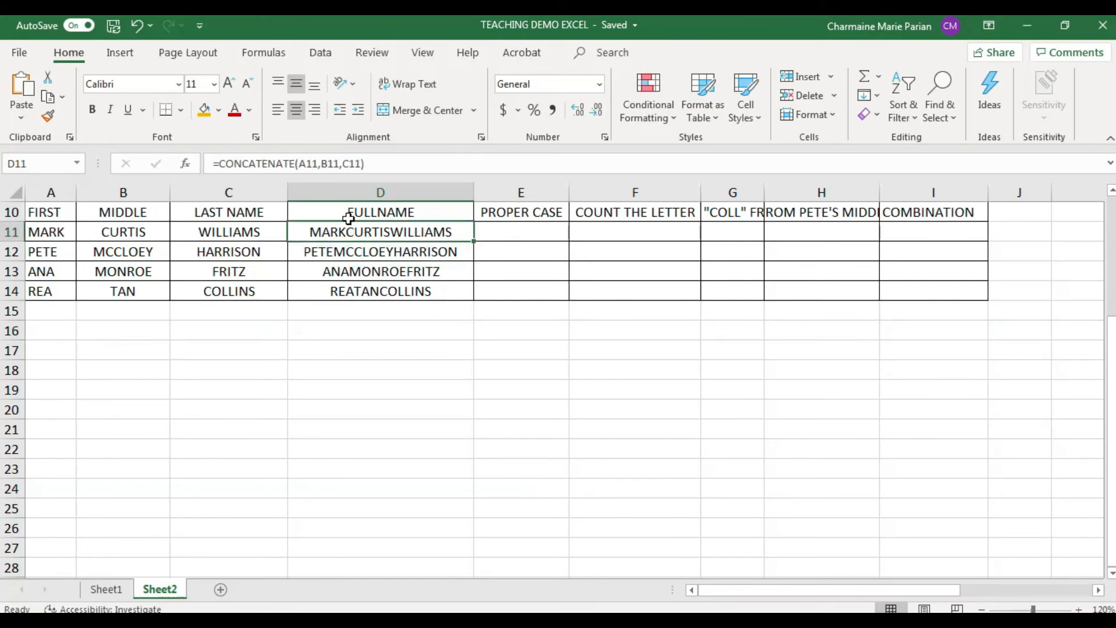
pyautogui.click(323, 163)
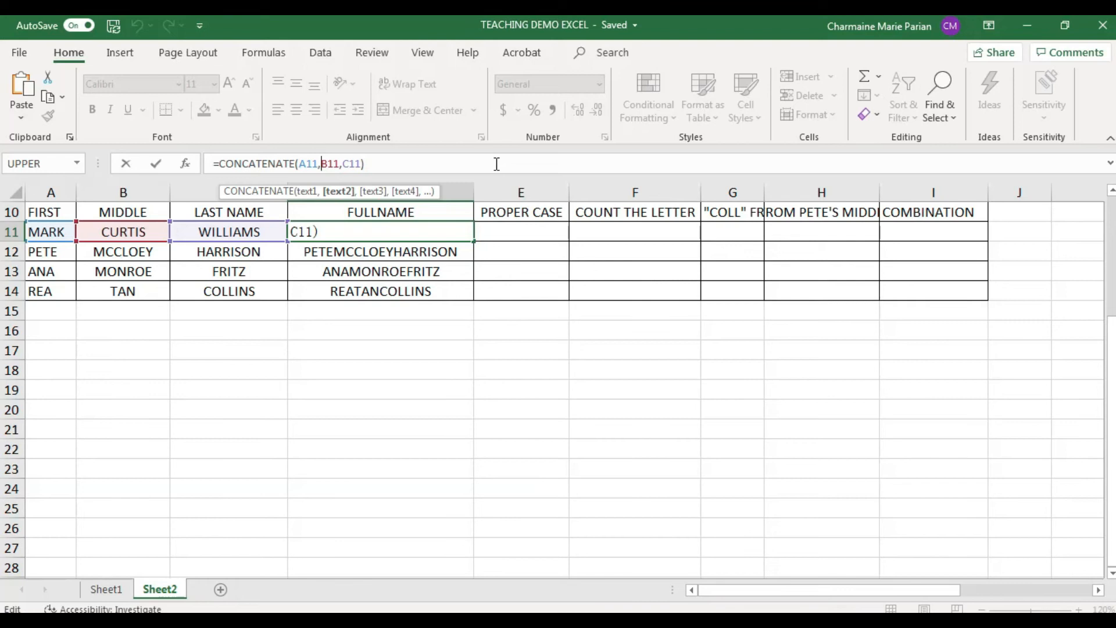
pyautogui.write('"')
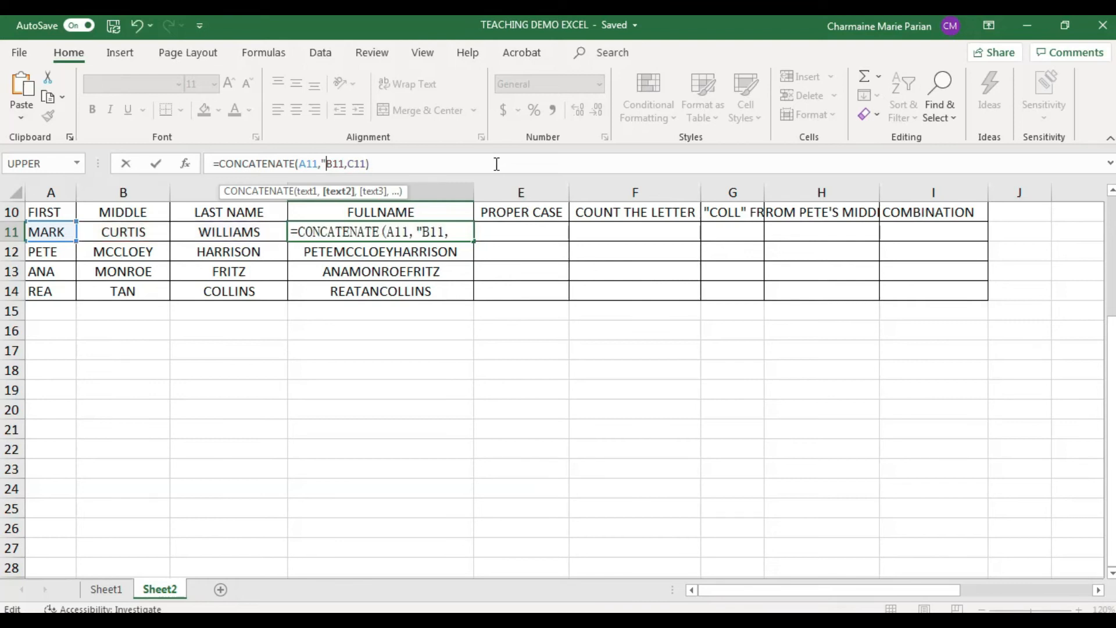
pyautogui.write(' "')
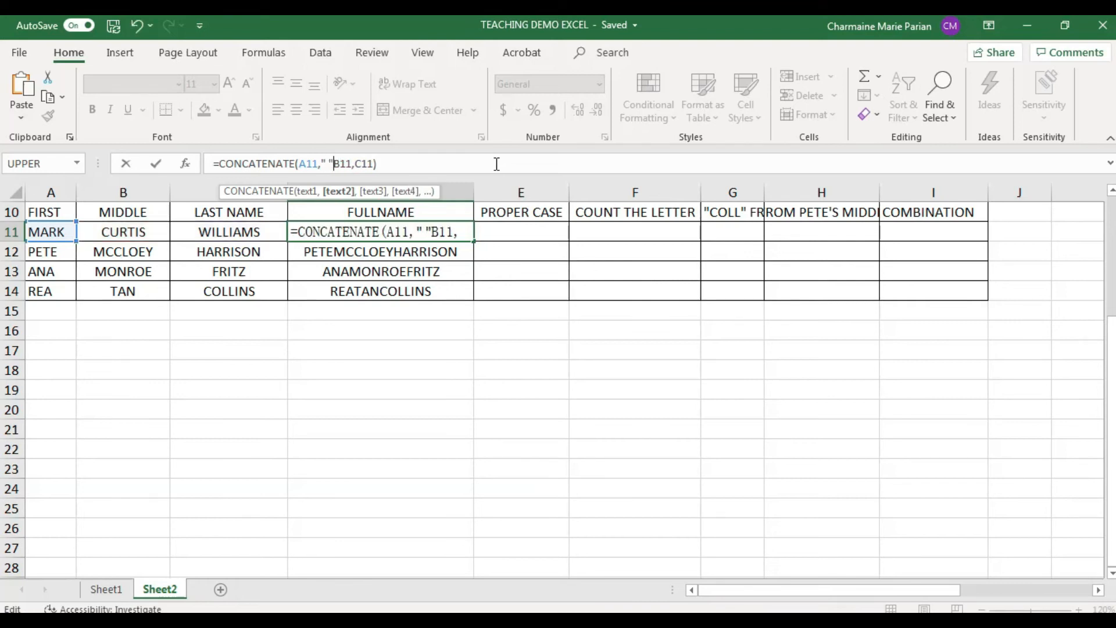
pyautogui.write(',')
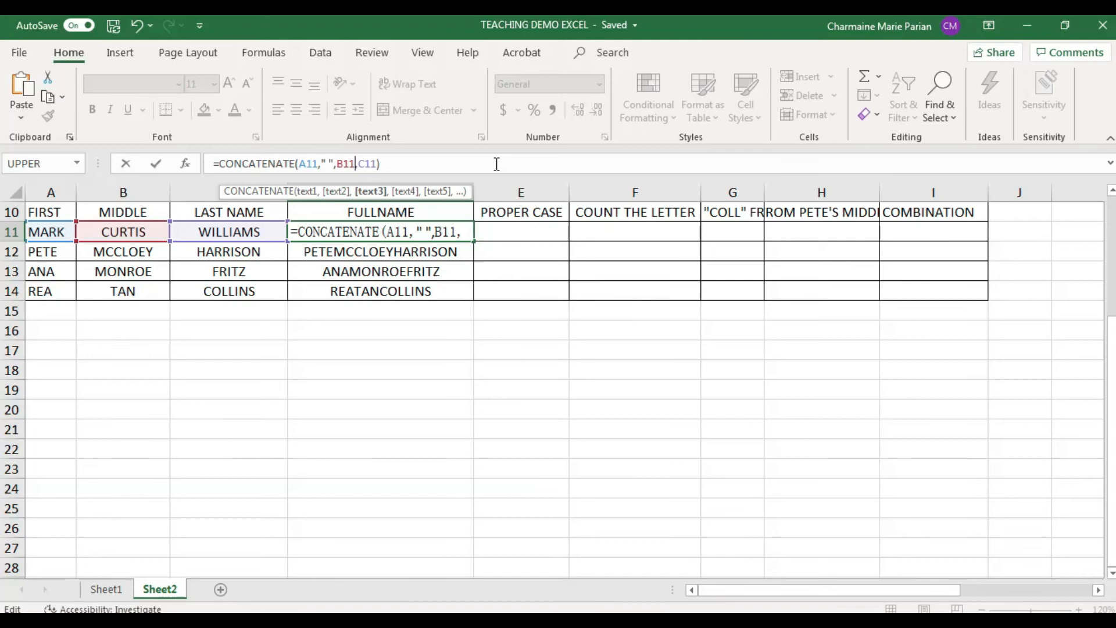
pyautogui.press('Right')
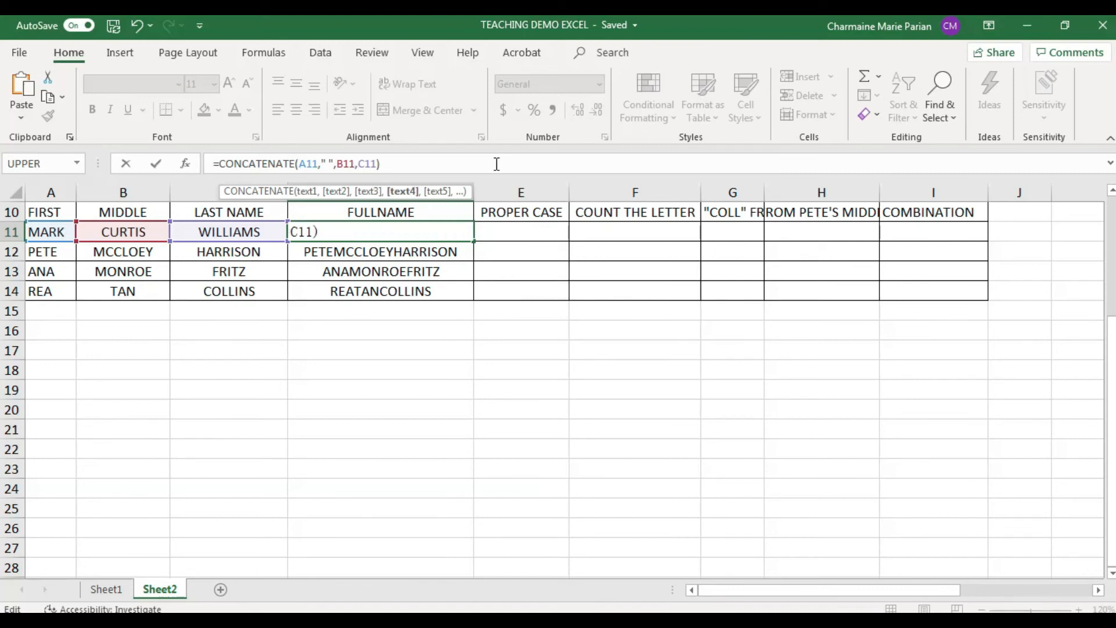
pyautogui.write('"')
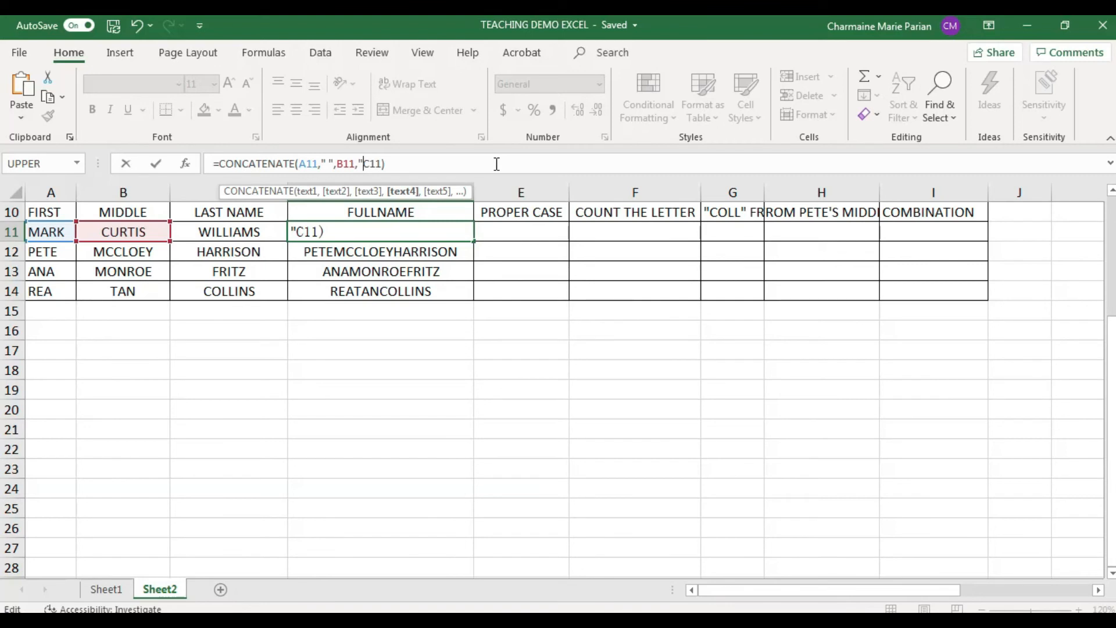
pyautogui.write(' ",')
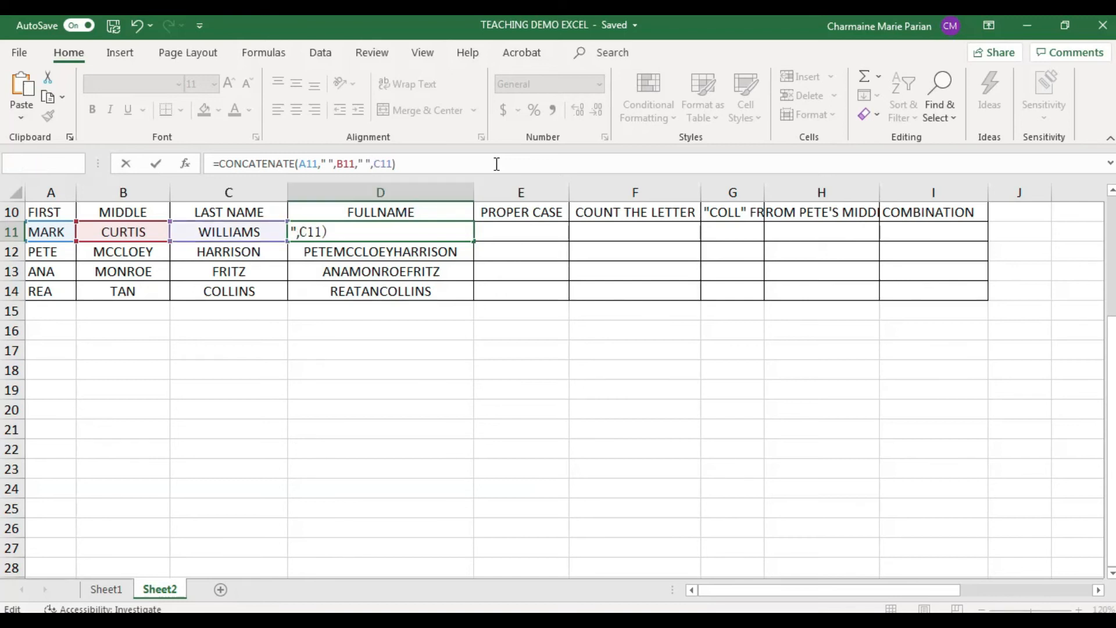
pyautogui.press('Return')
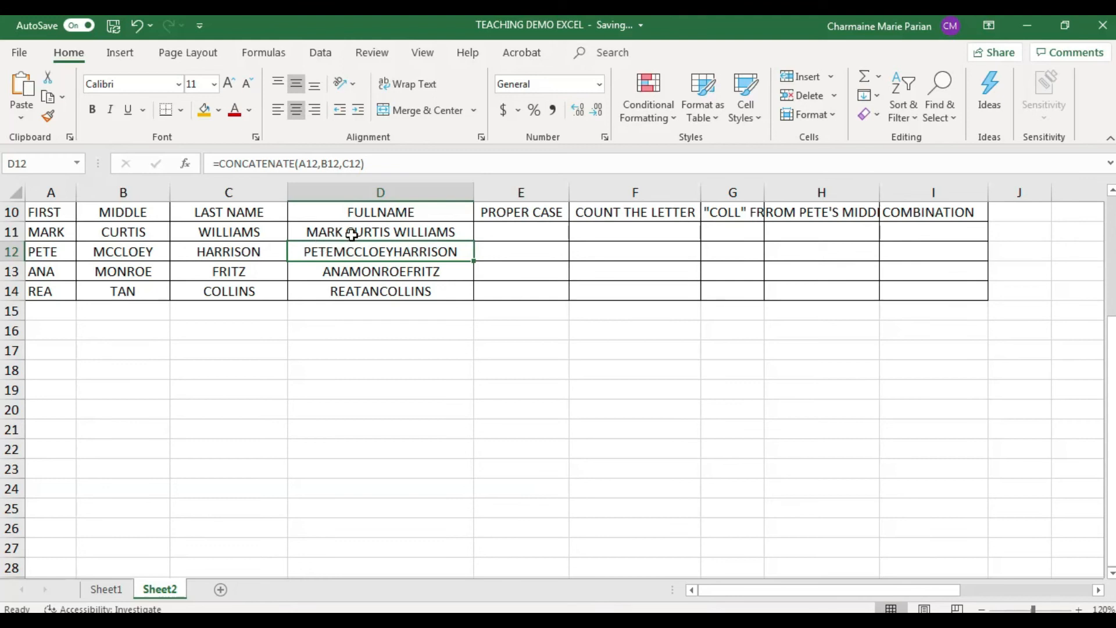
# Copy the spaced CONCATENATE formula from D11 down the FULLNAME column through D14
pyautogui.click(378, 235)
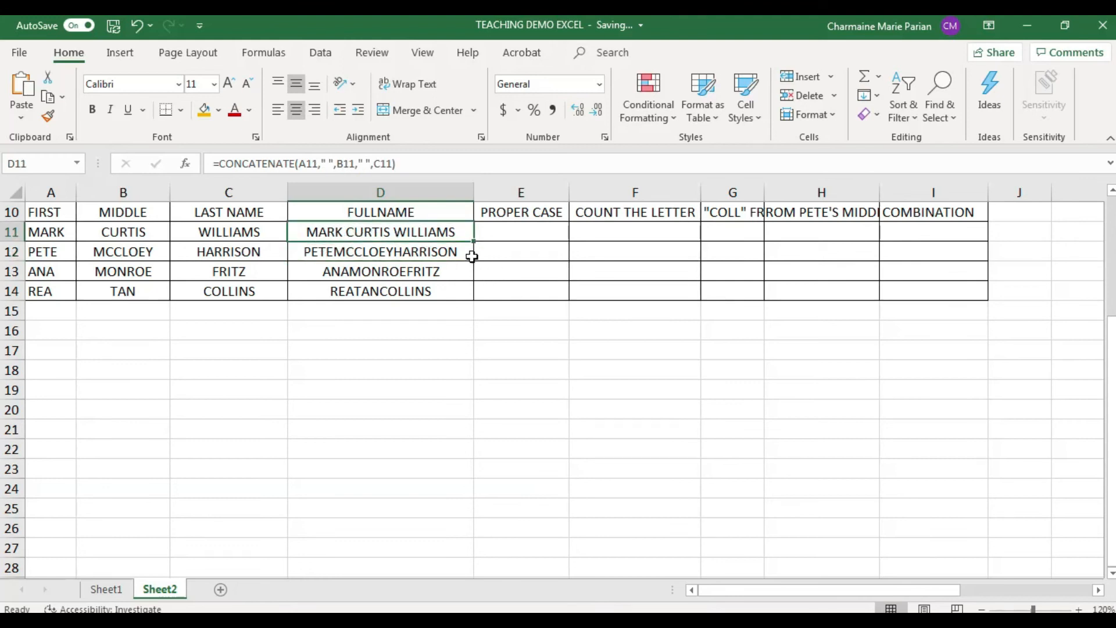
pyautogui.moveTo(473, 240); pyautogui.dragTo(471, 298)
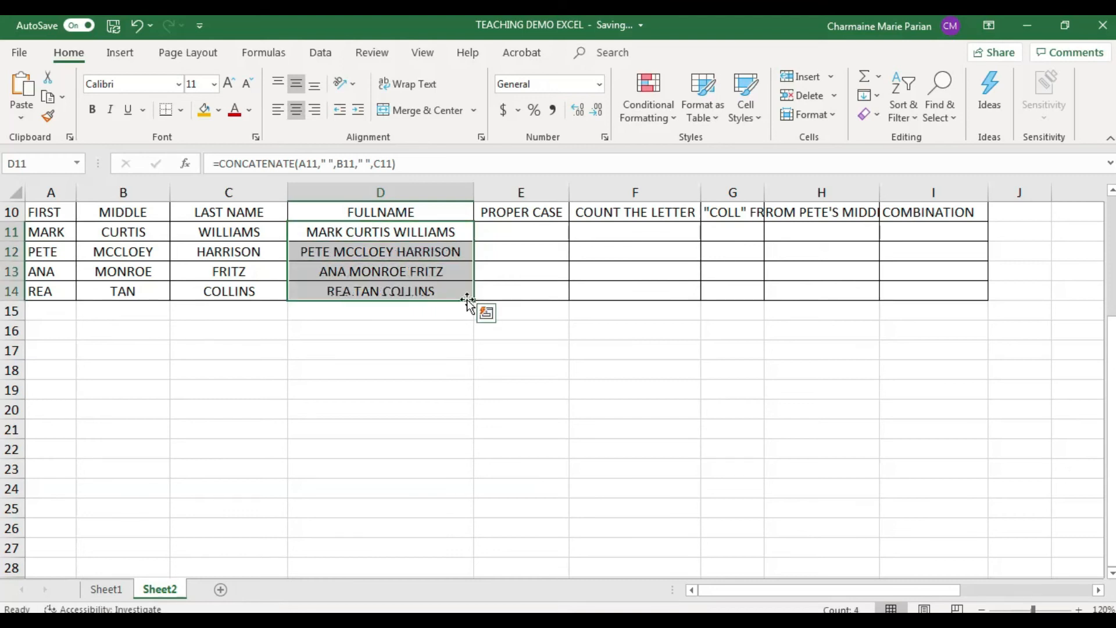
pyautogui.click(450, 366)
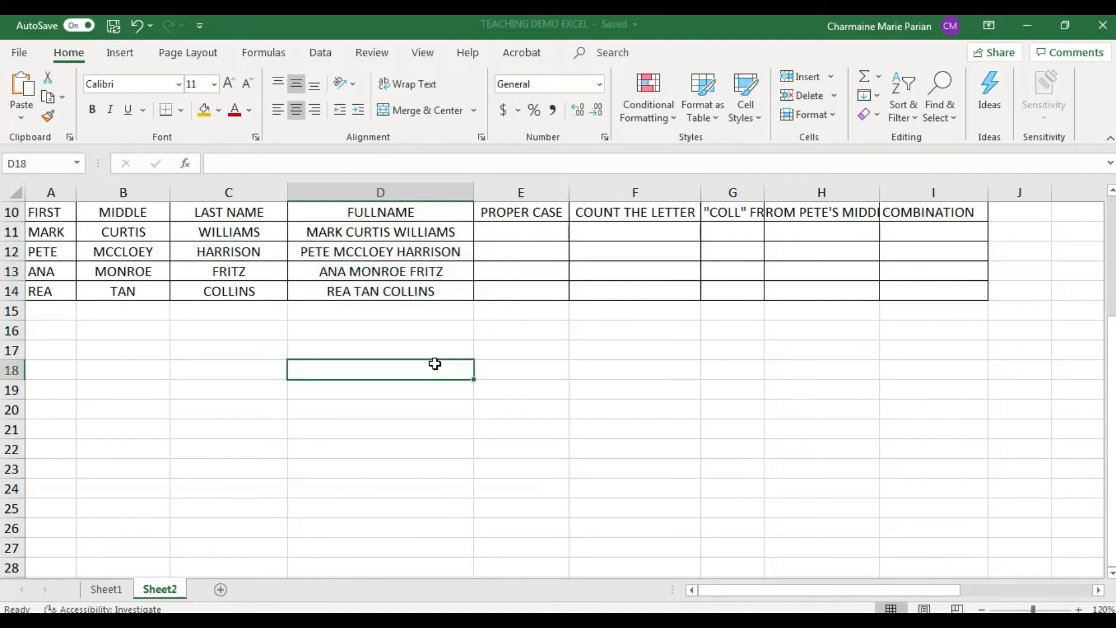
pyautogui.click(442, 233)
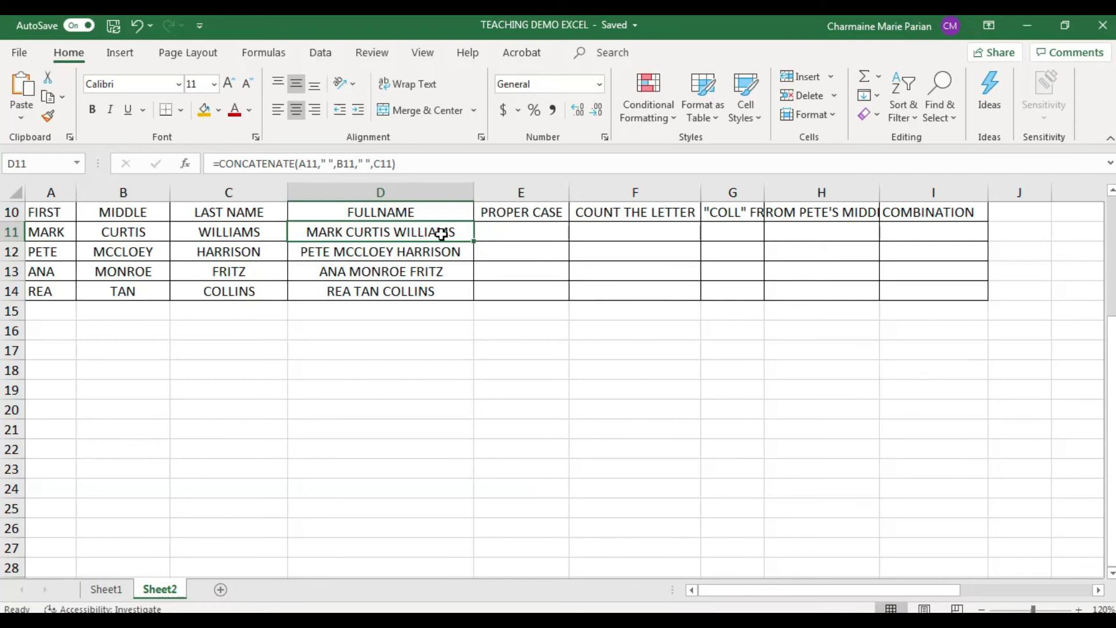
# Enter =PROPER(D11) in E11 under PROPER CASE and widen column E to fit the converted name
pyautogui.click(516, 234)
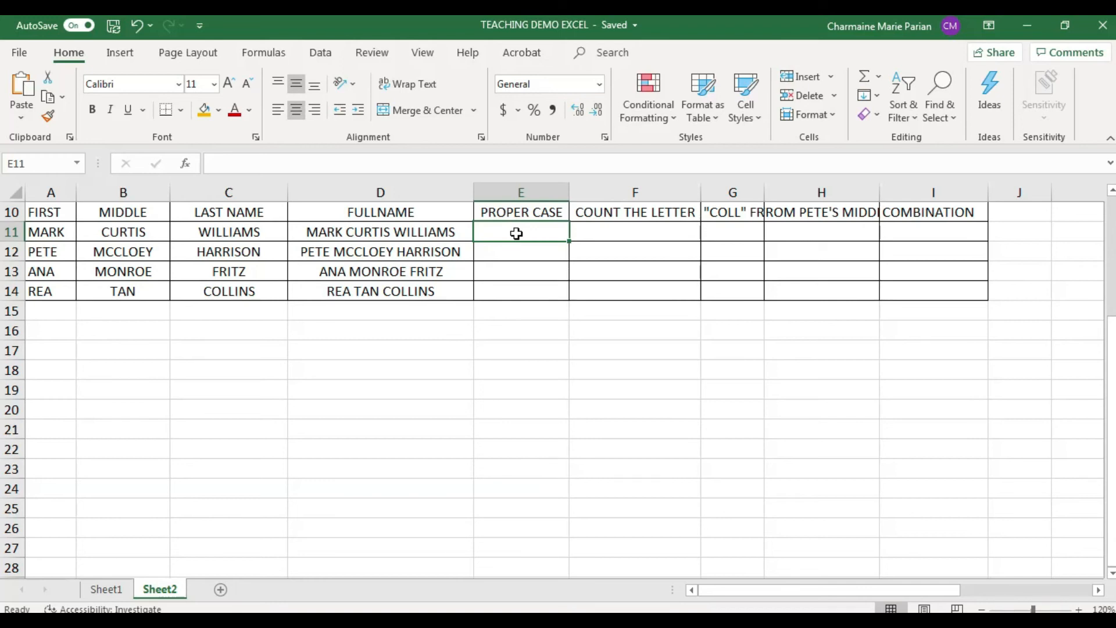
pyautogui.write('=P')
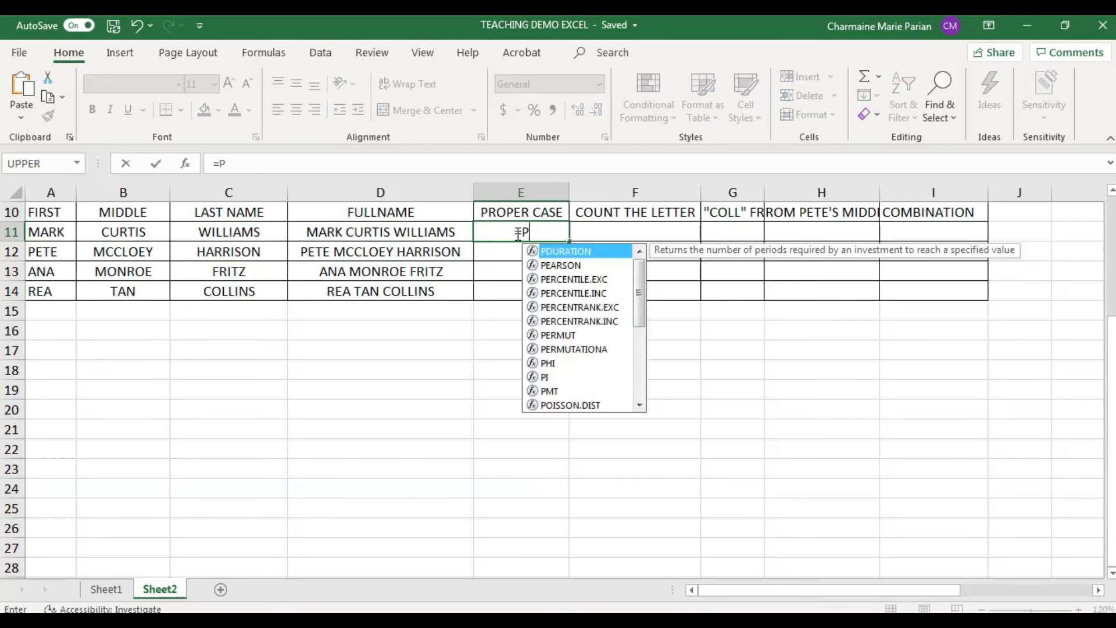
pyautogui.write('ROP')
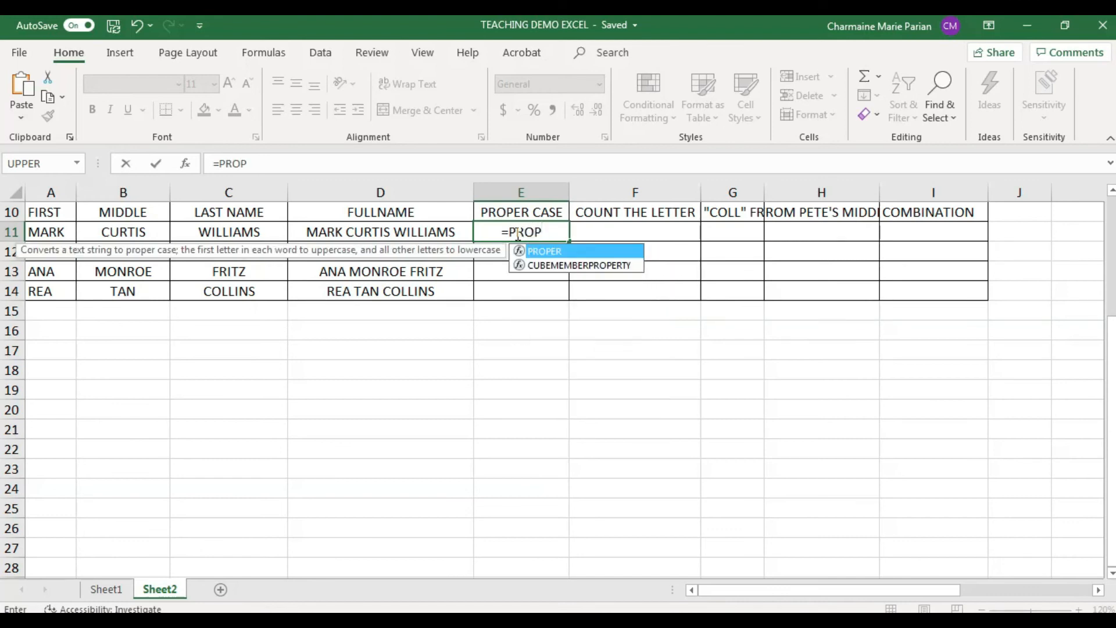
pyautogui.doubleClick(579, 251)
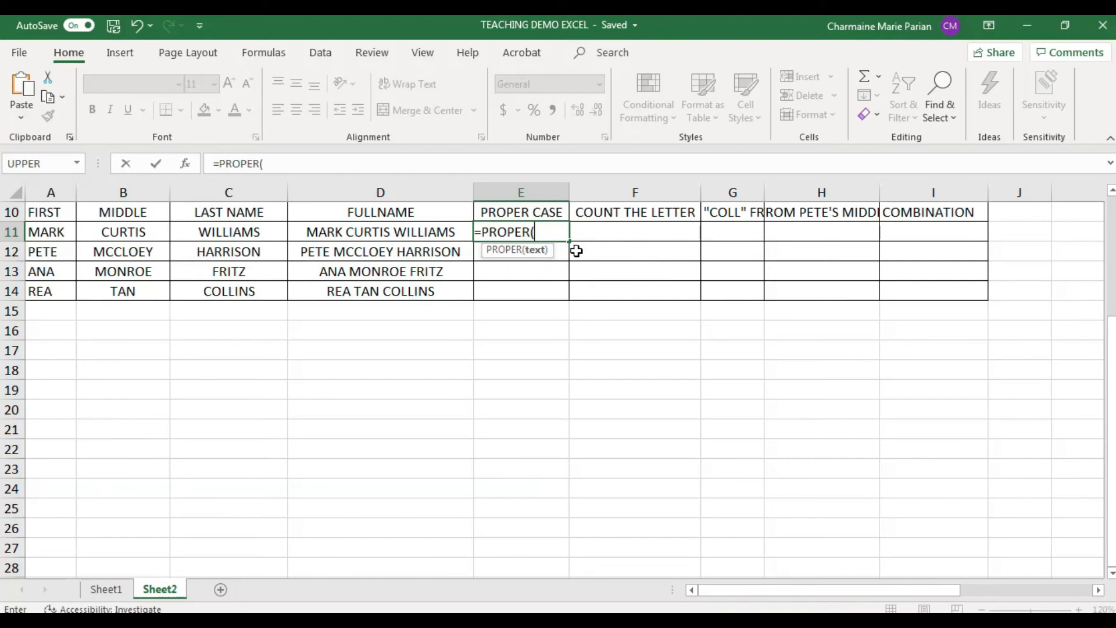
pyautogui.click(374, 233)
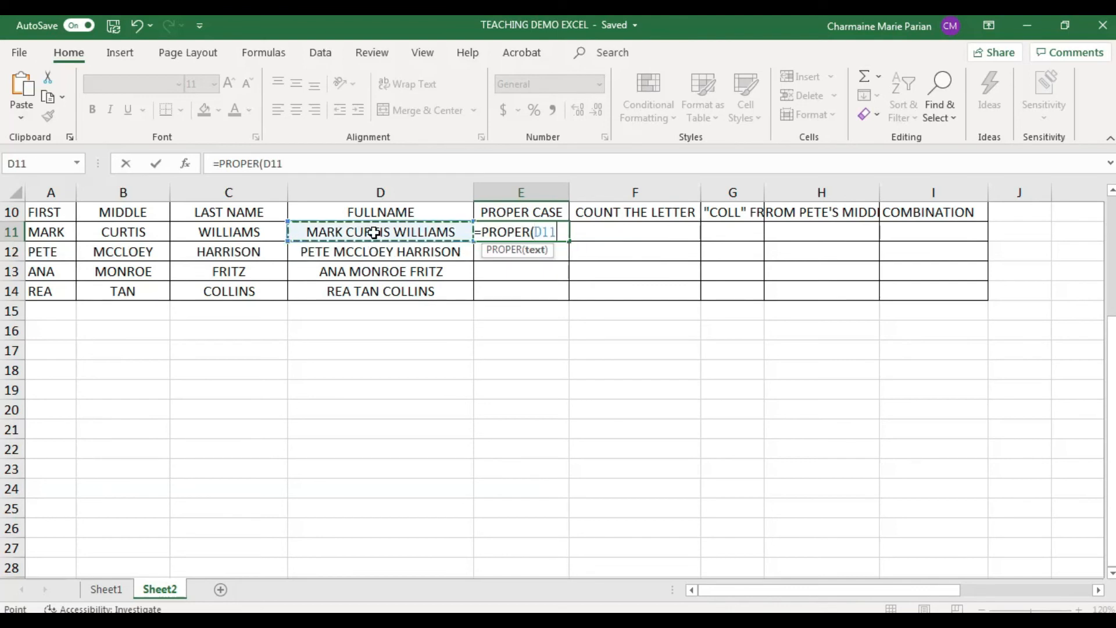
pyautogui.write(')')
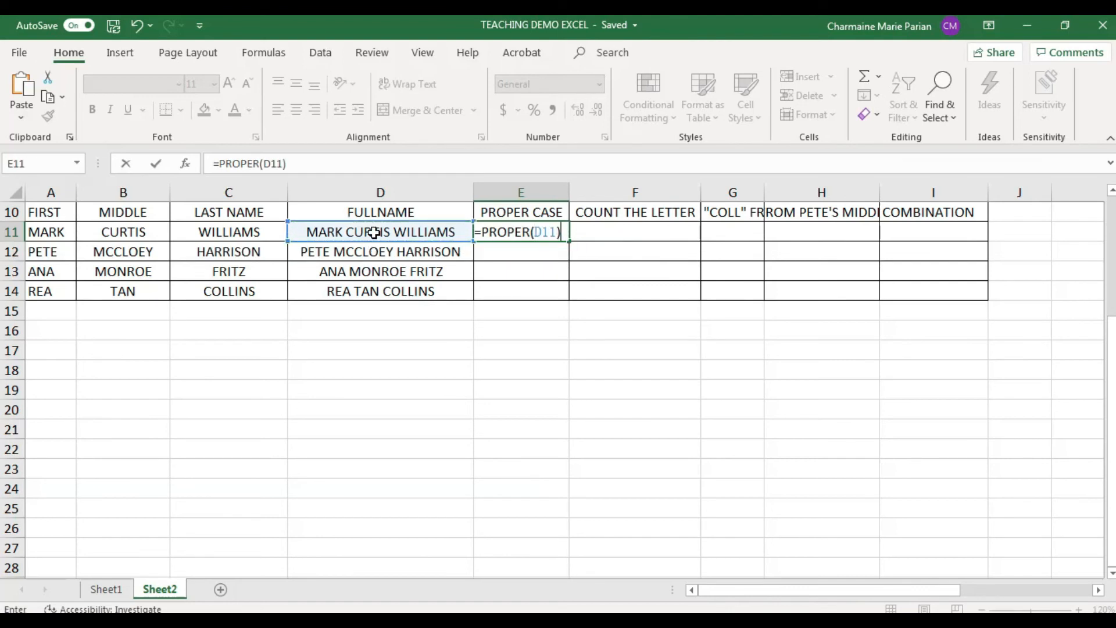
pyautogui.press('Return')
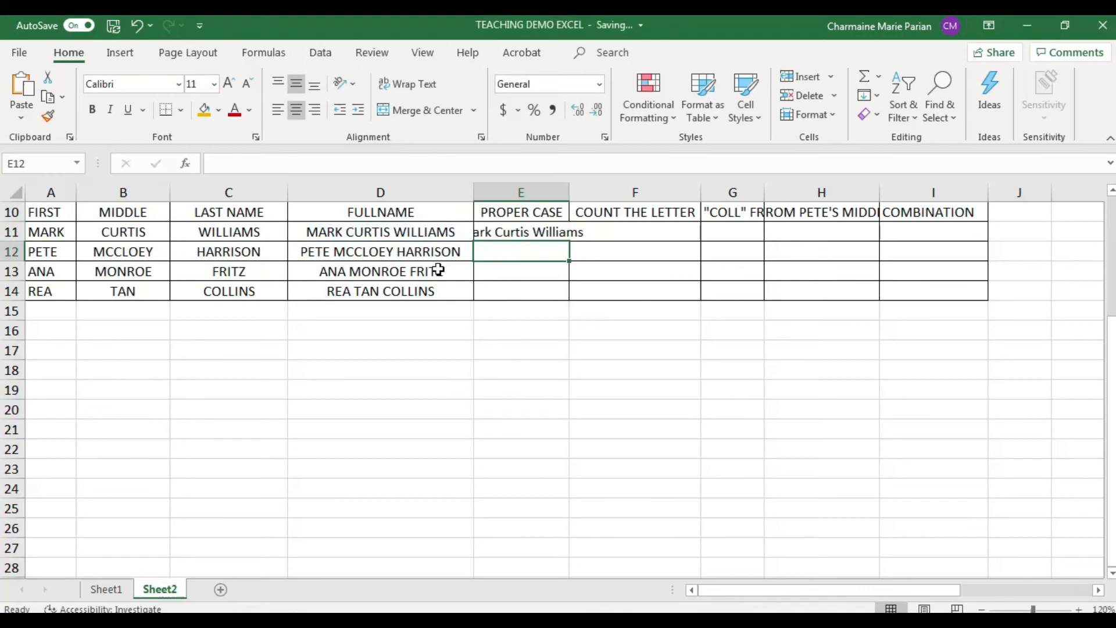
pyautogui.doubleClick(571, 194)
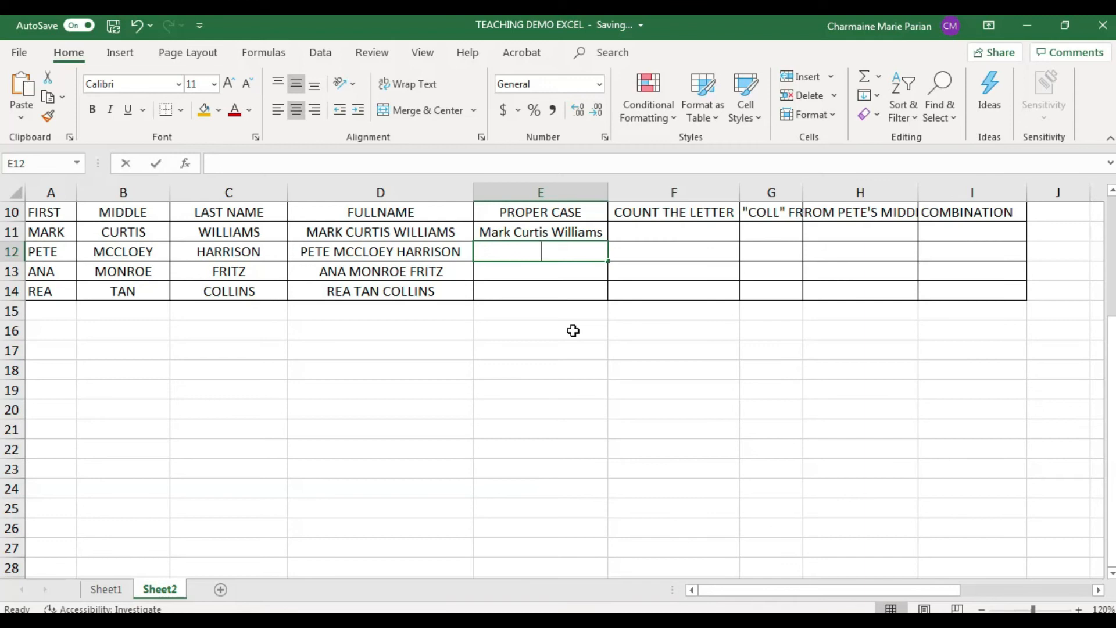
# Try filling the second PROPER CASE cell, E12, with =CONCATENATE(D12)
pyautogui.write('=CONC')
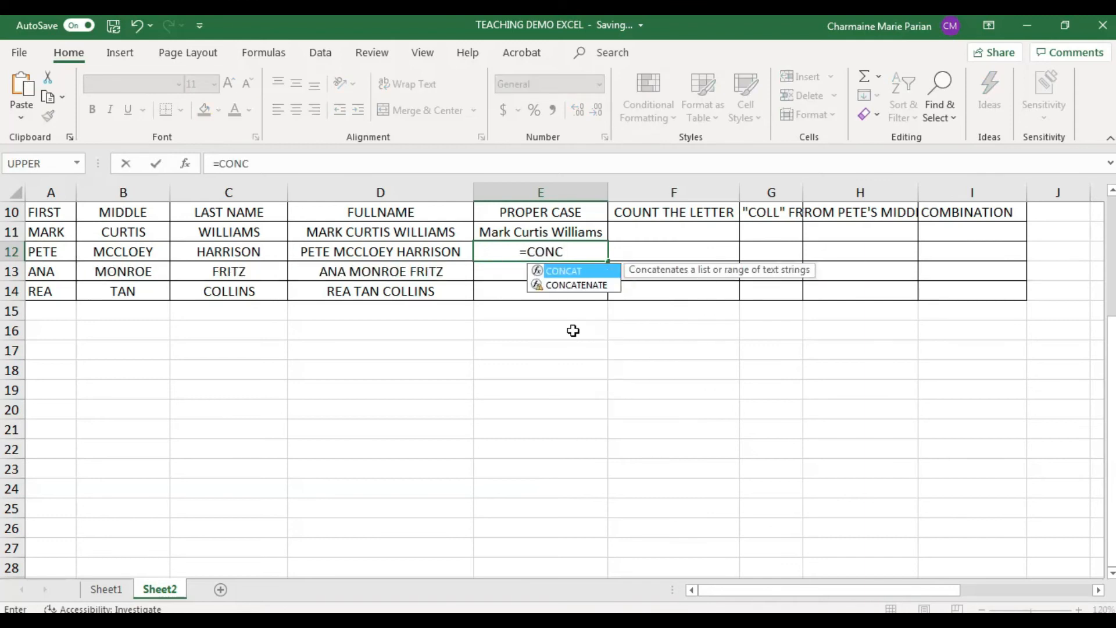
pyautogui.doubleClick(597, 294)
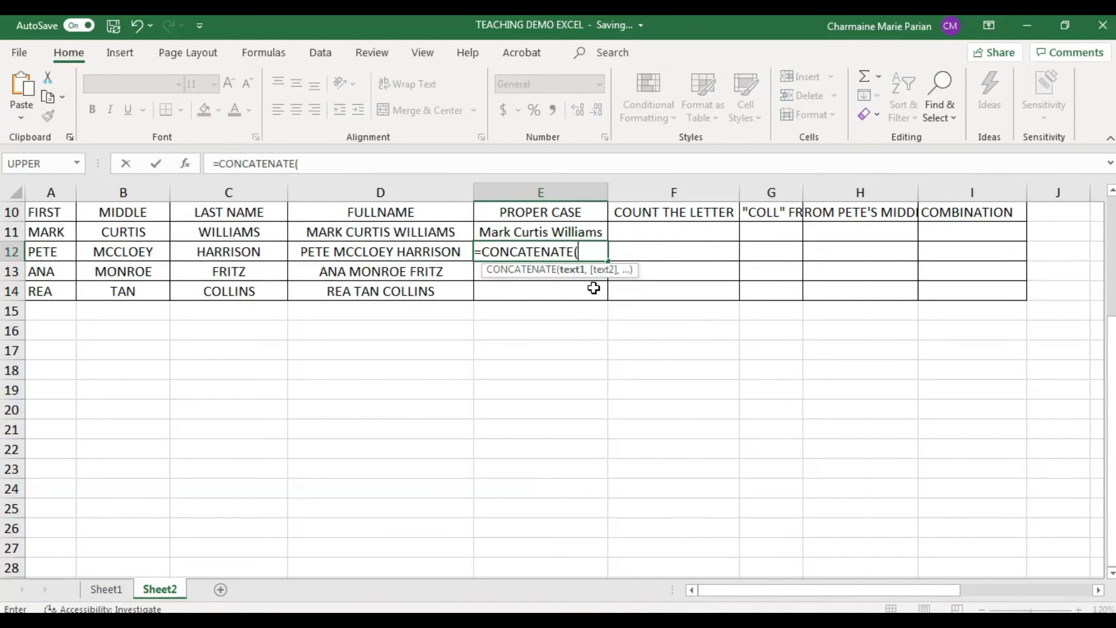
pyautogui.click(422, 256)
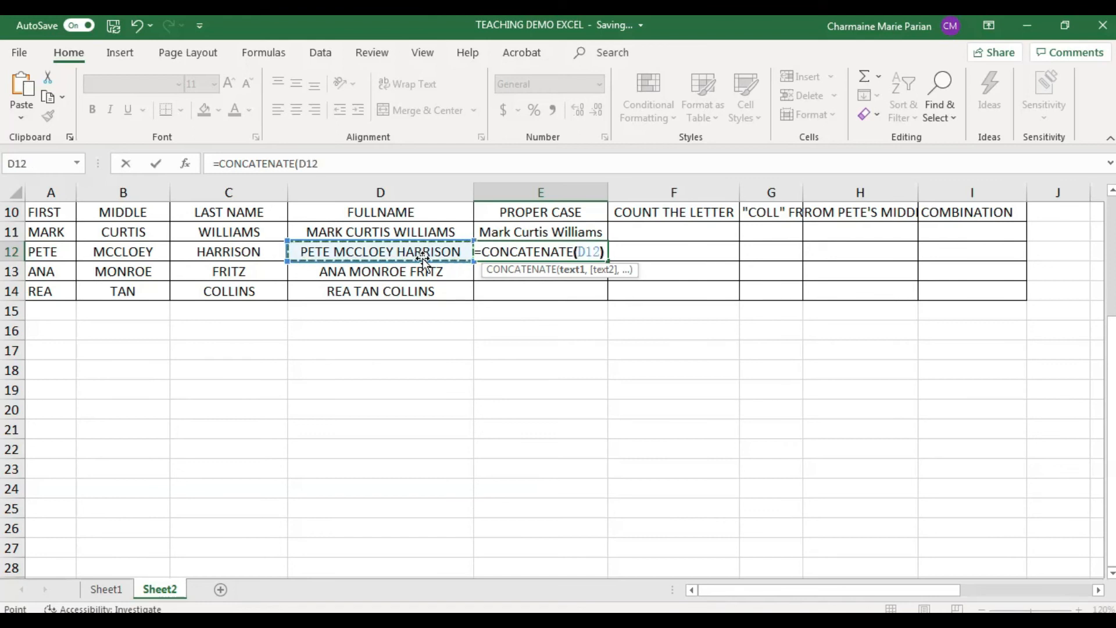
pyautogui.press('Return')
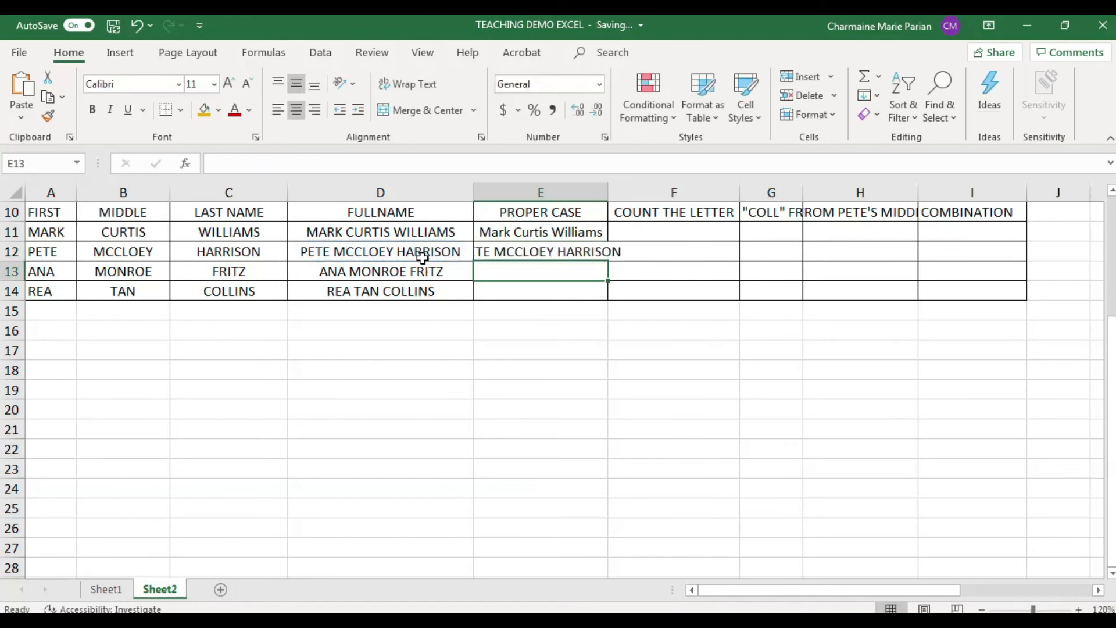
# Widen column E to fit its longest entry and copy the PROPER formula from E11 down through E14
pyautogui.doubleClick(612, 192)
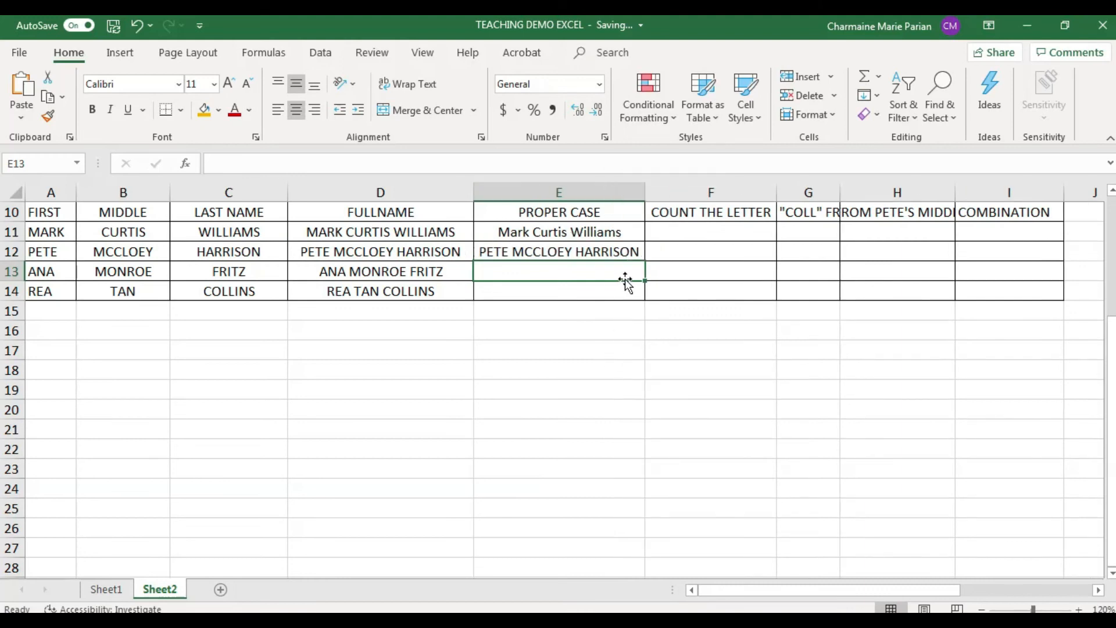
pyautogui.click(639, 254)
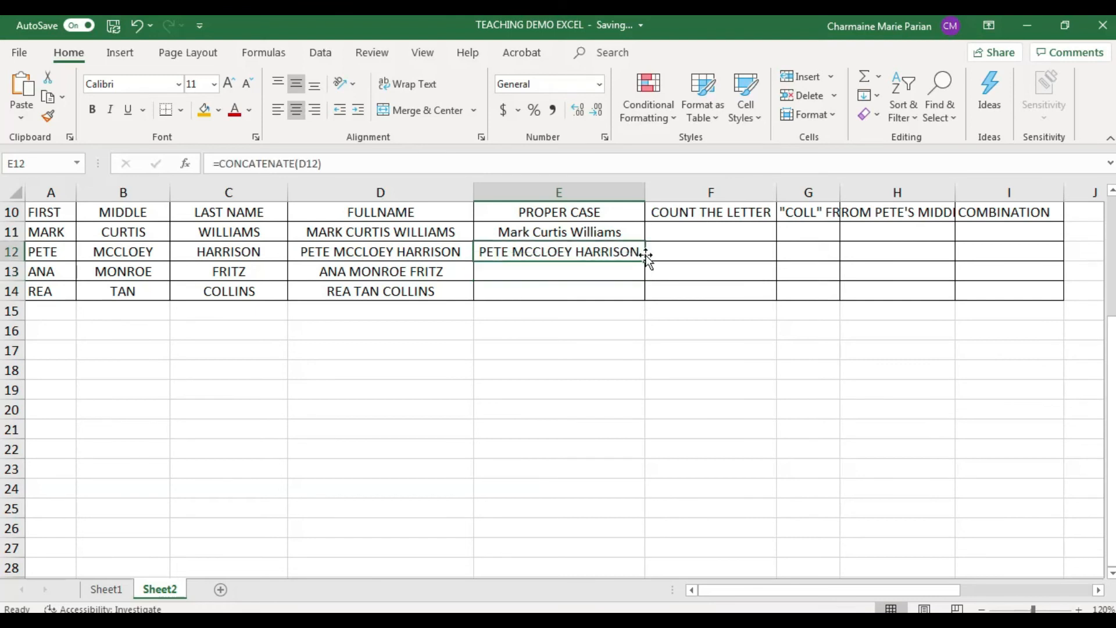
pyautogui.click(635, 232)
pyautogui.moveTo(645, 241); pyautogui.dragTo(644, 297)
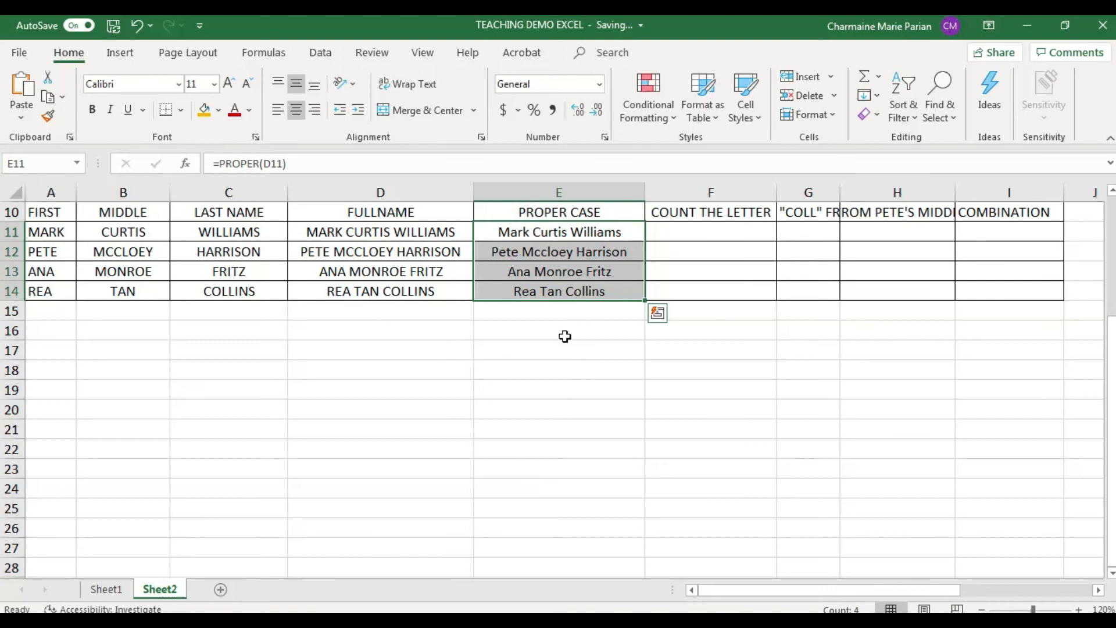
pyautogui.click(727, 390)
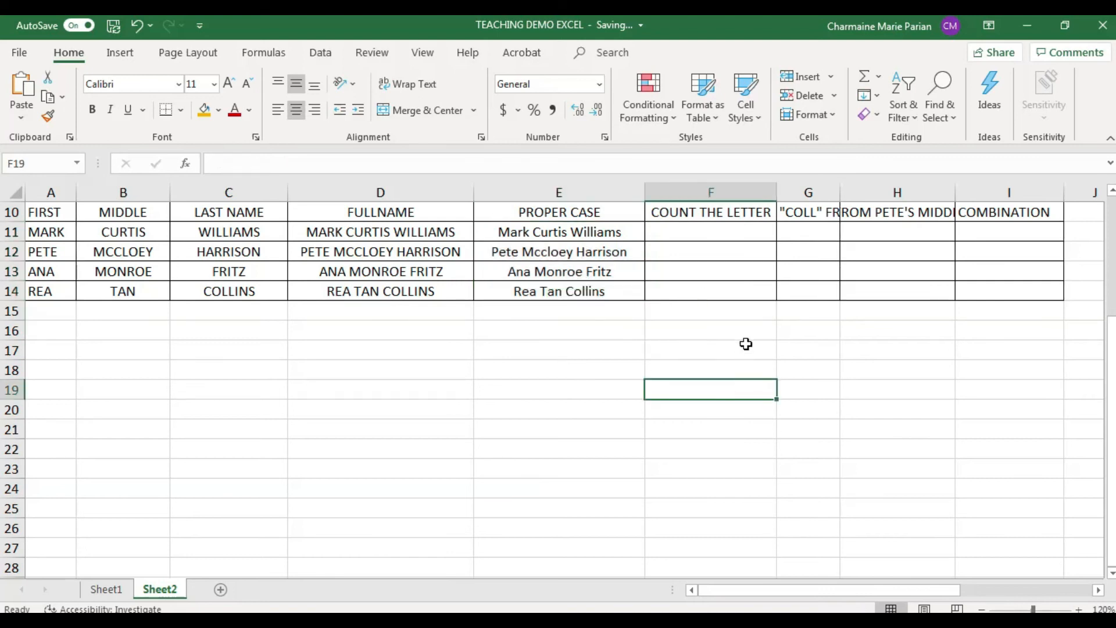
# Enter =LEN(E11) in F11 to count the characters of the first proper-case name
pyautogui.click(720, 237)
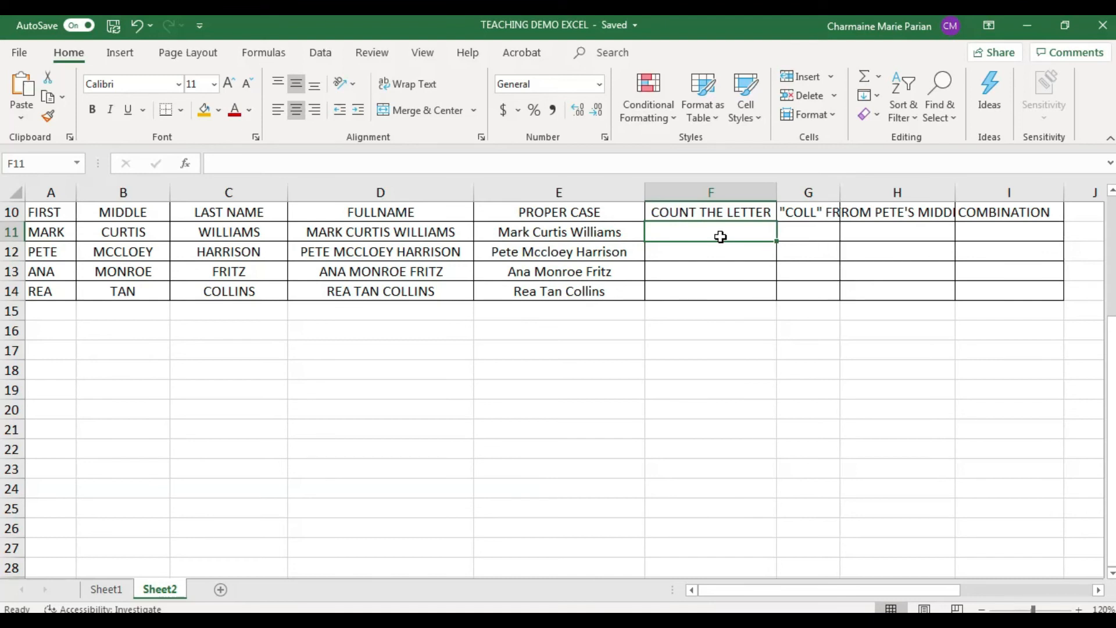
pyautogui.write('=L')
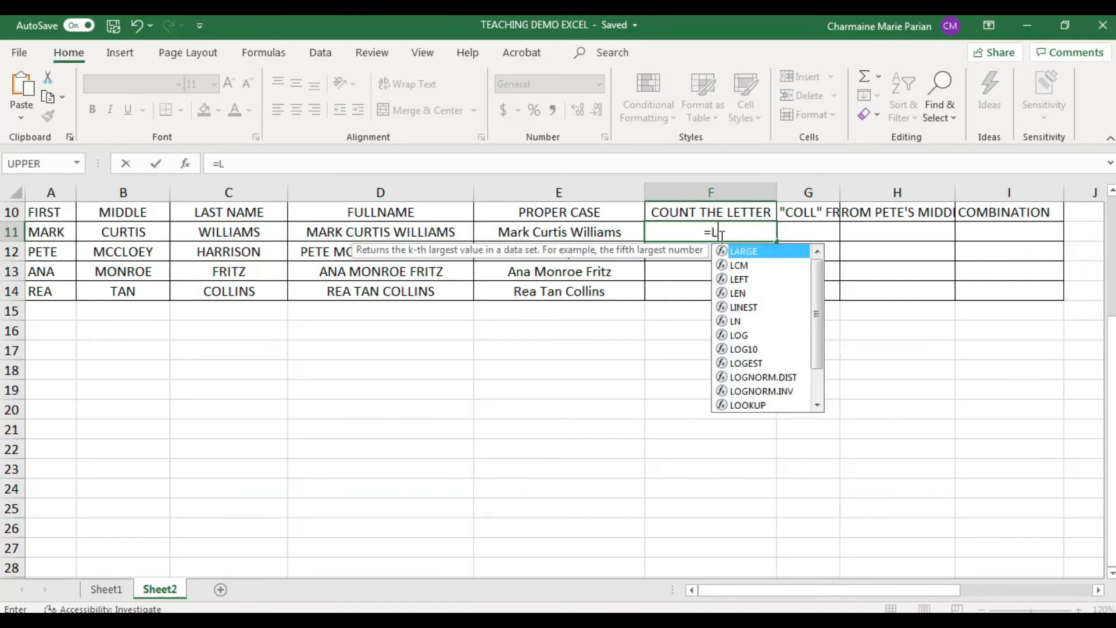
pyautogui.write('EN')
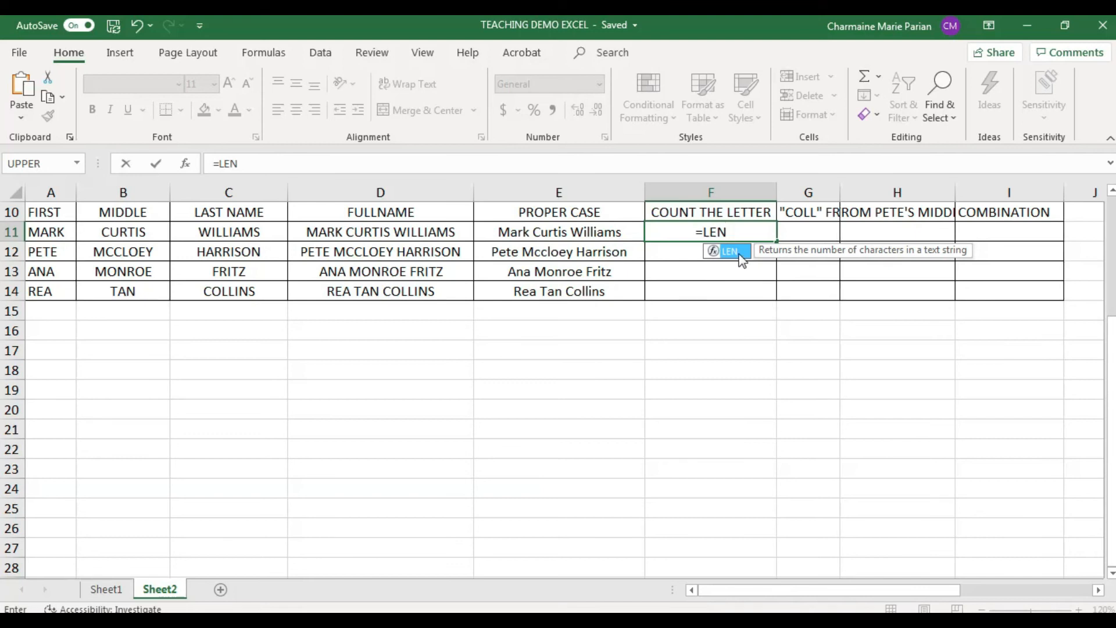
pyautogui.doubleClick(730, 252)
pyautogui.click(608, 231)
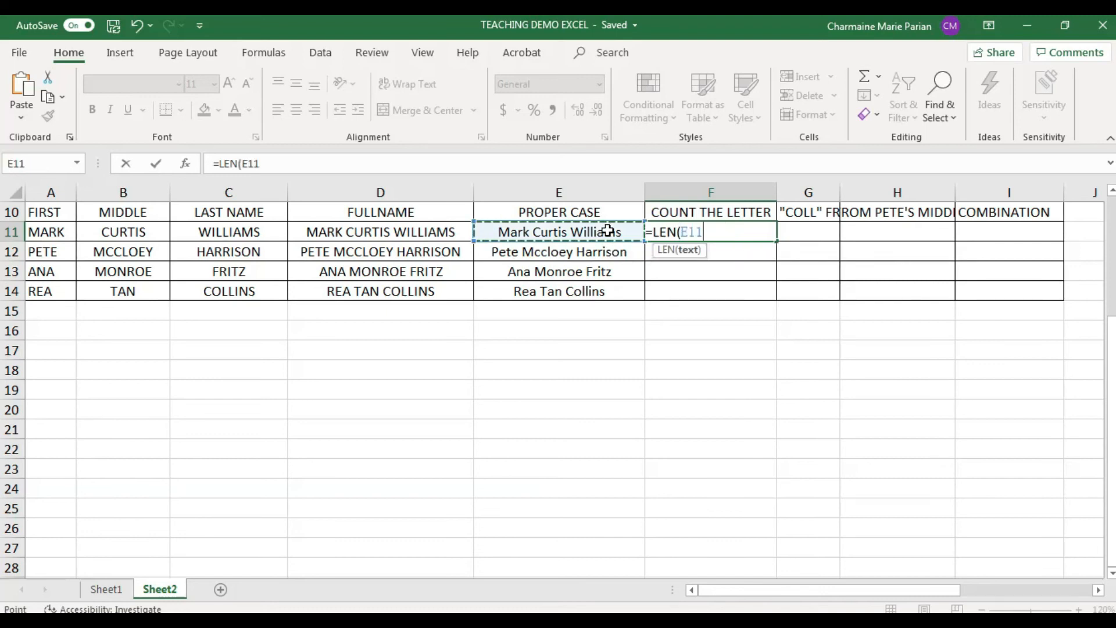
pyautogui.write(')')
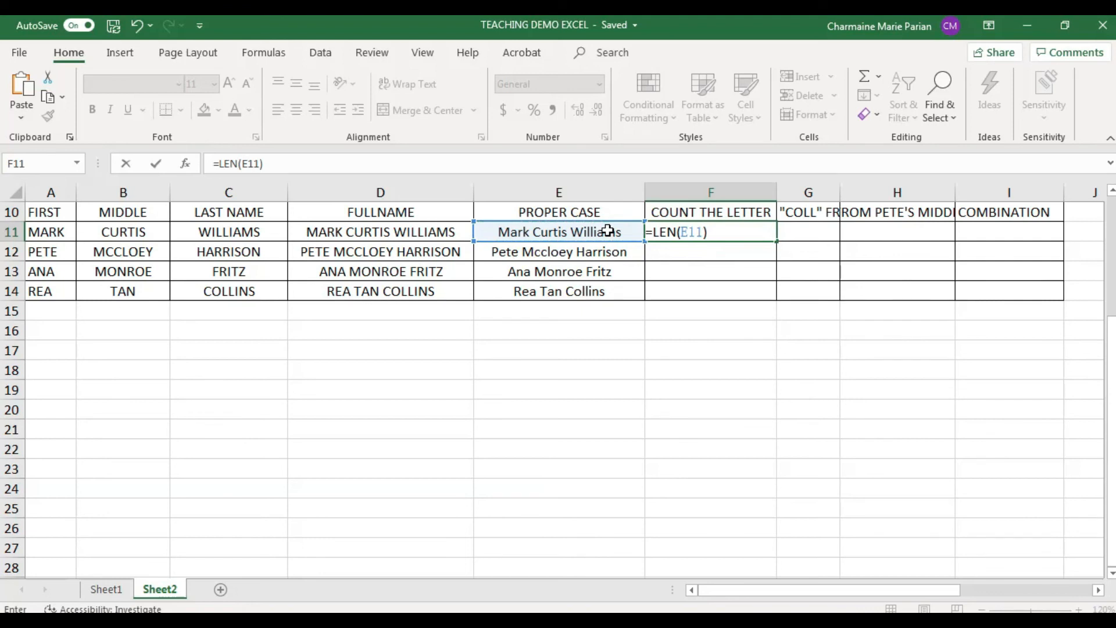
pyautogui.press('Return')
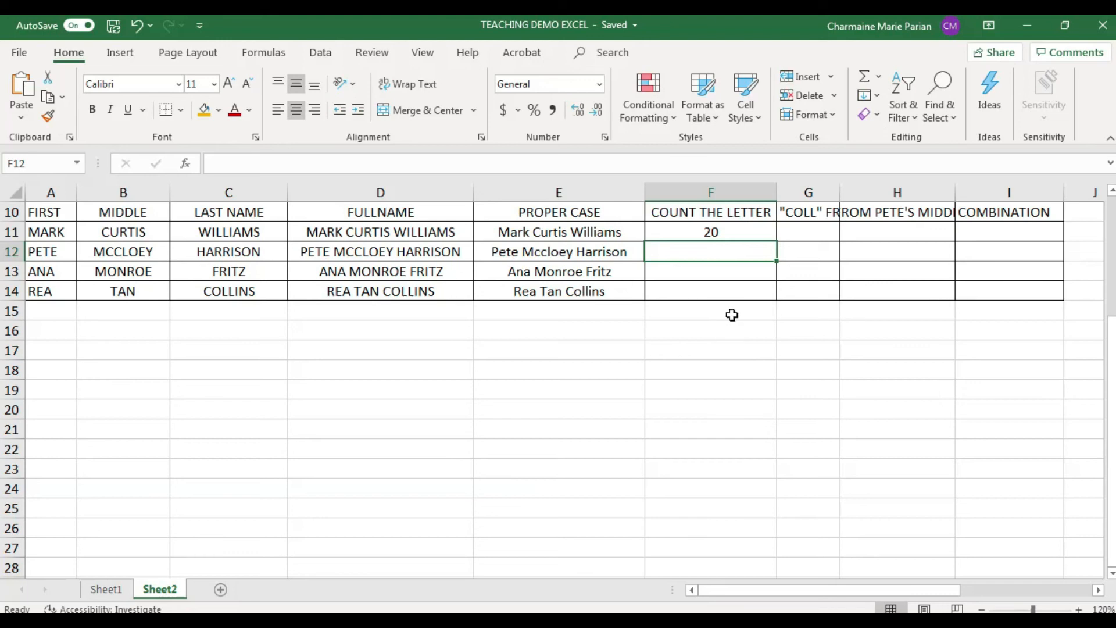
# Enter =LEN(E12) in F12 to count the characters of the second proper-case name
pyautogui.write('=CO')
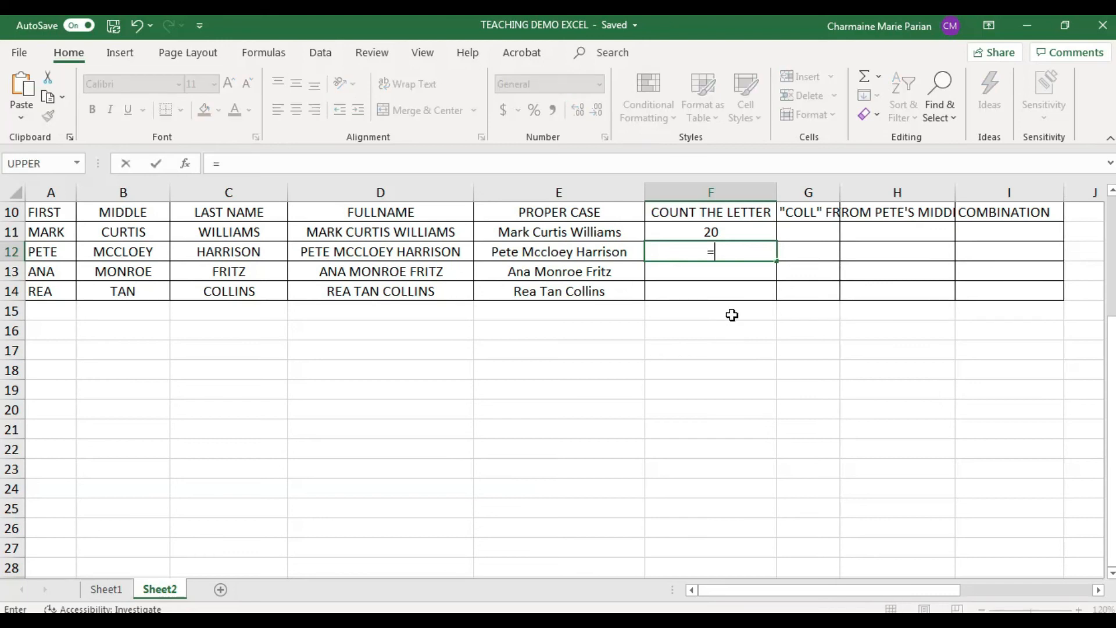
pyautogui.press('BackSpace')
pyautogui.press('BackSpace')
pyautogui.write('LEN')
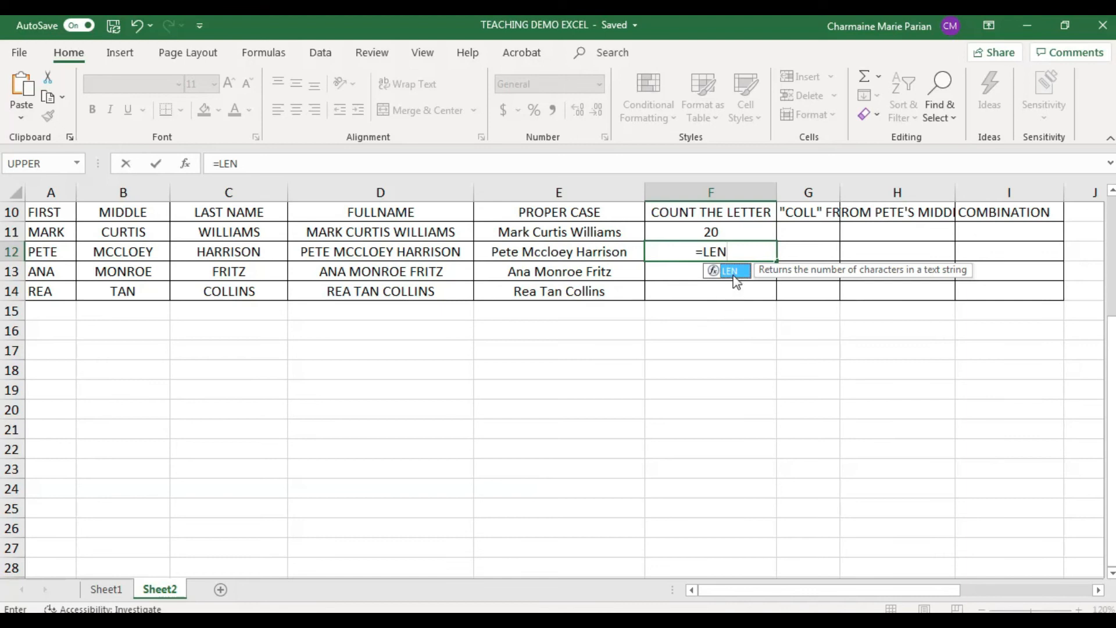
pyautogui.doubleClick(728, 271)
pyautogui.click(526, 253)
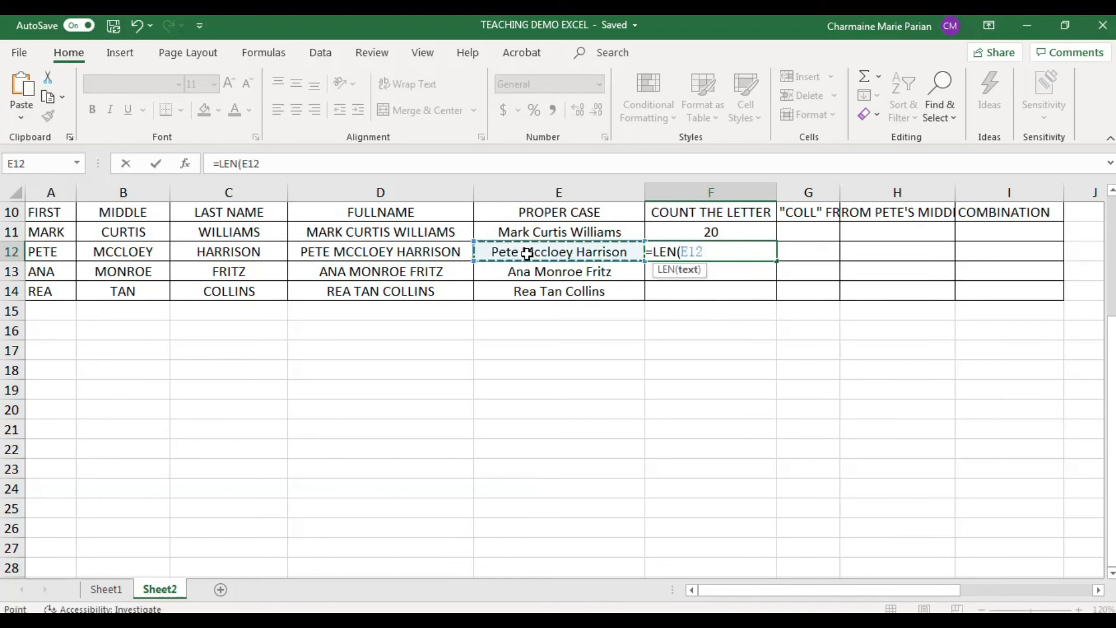
pyautogui.write(')')
pyautogui.press('Return')
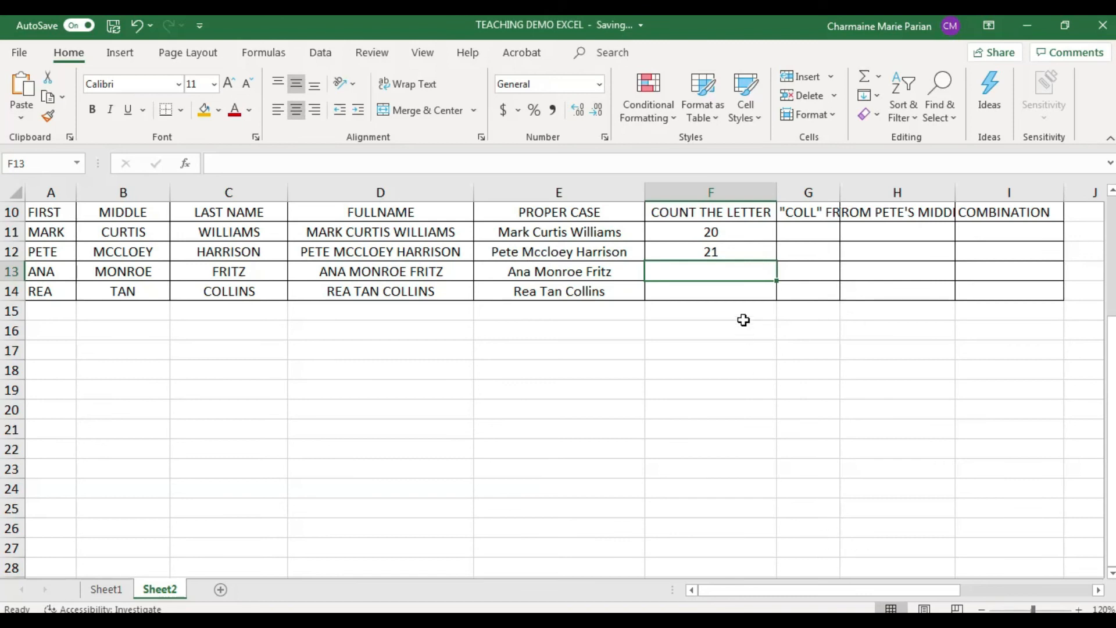
# Enter =LEN(E13) in F13 to count the characters of the third proper-case name
pyautogui.write('=LEN')
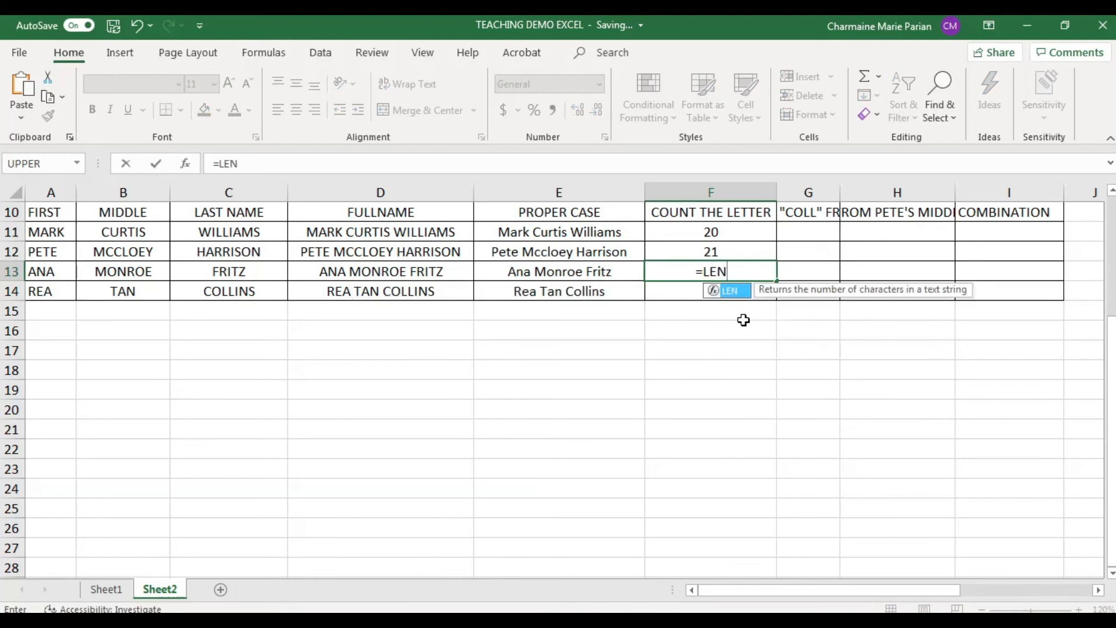
pyautogui.write('(')
pyautogui.click(544, 273)
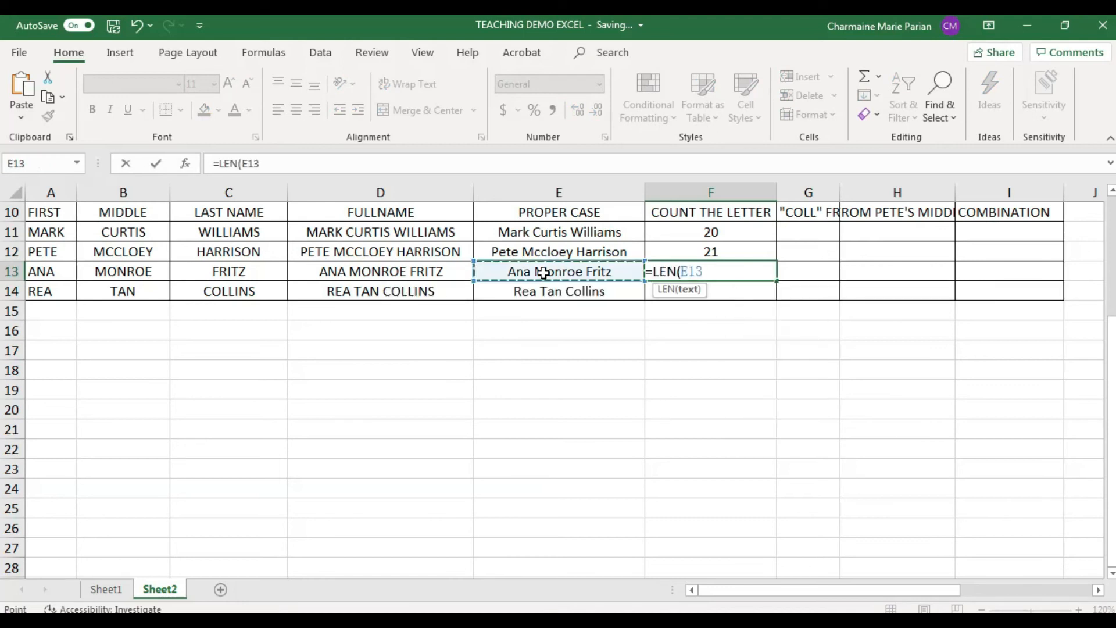
pyautogui.write(')')
pyautogui.press('Return')
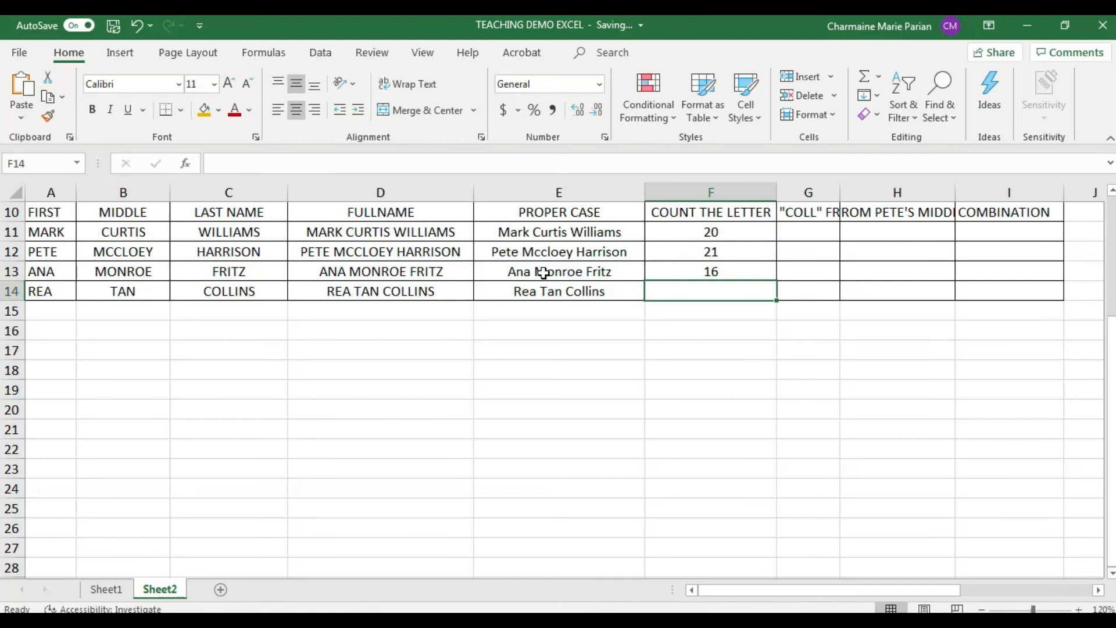
# Complete the COUNT THE LETTER column by entering =LEN(E14) in F14
pyautogui.click(736, 330)
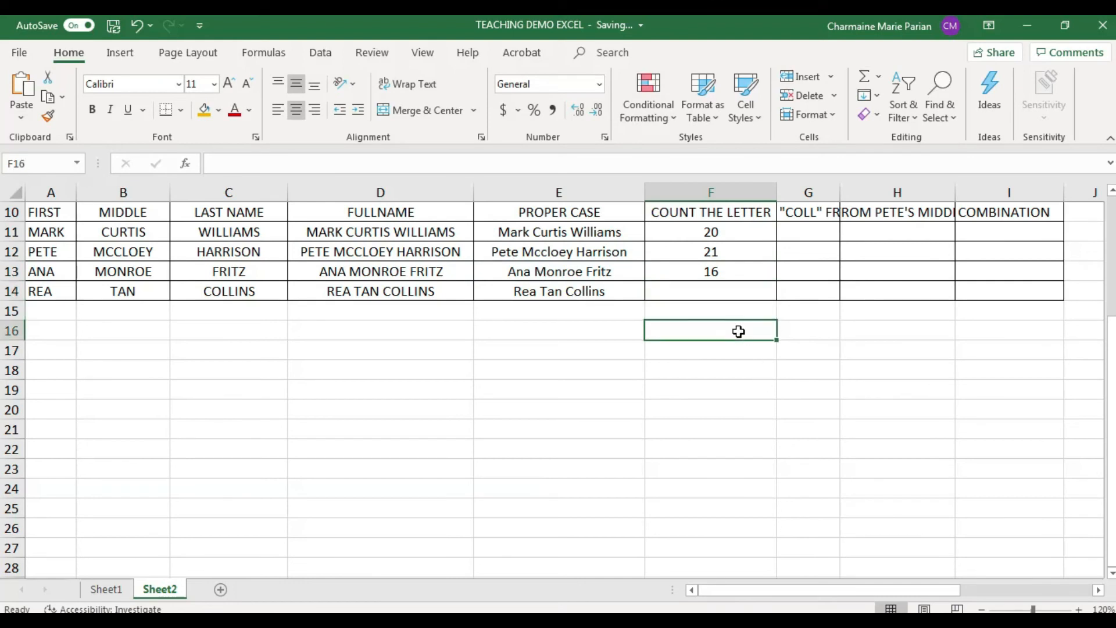
pyautogui.click(735, 290)
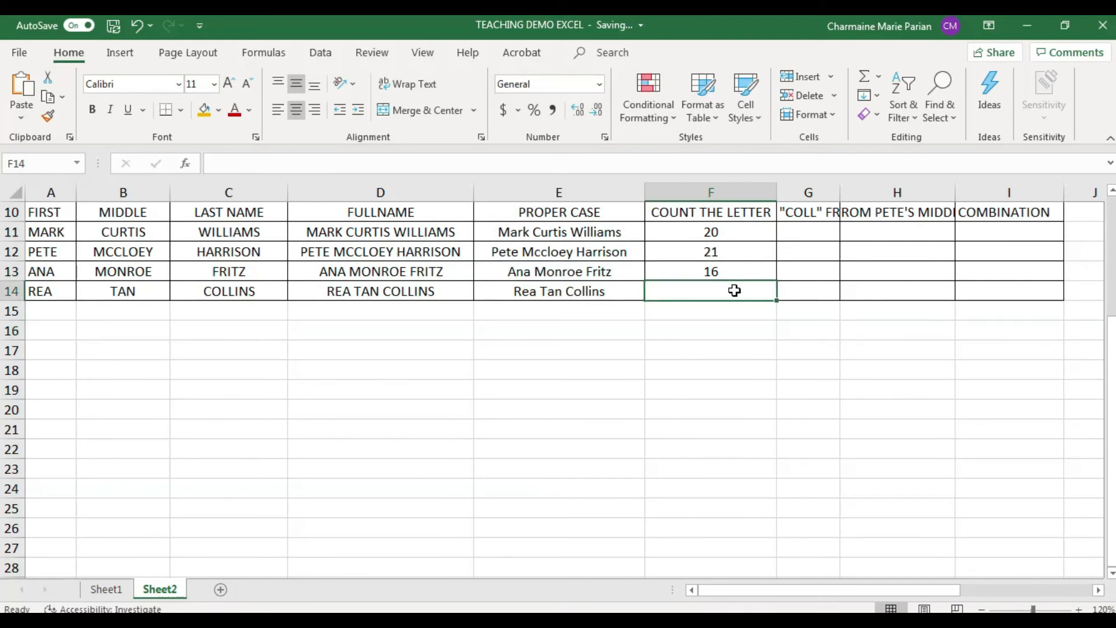
pyautogui.write('=LEN')
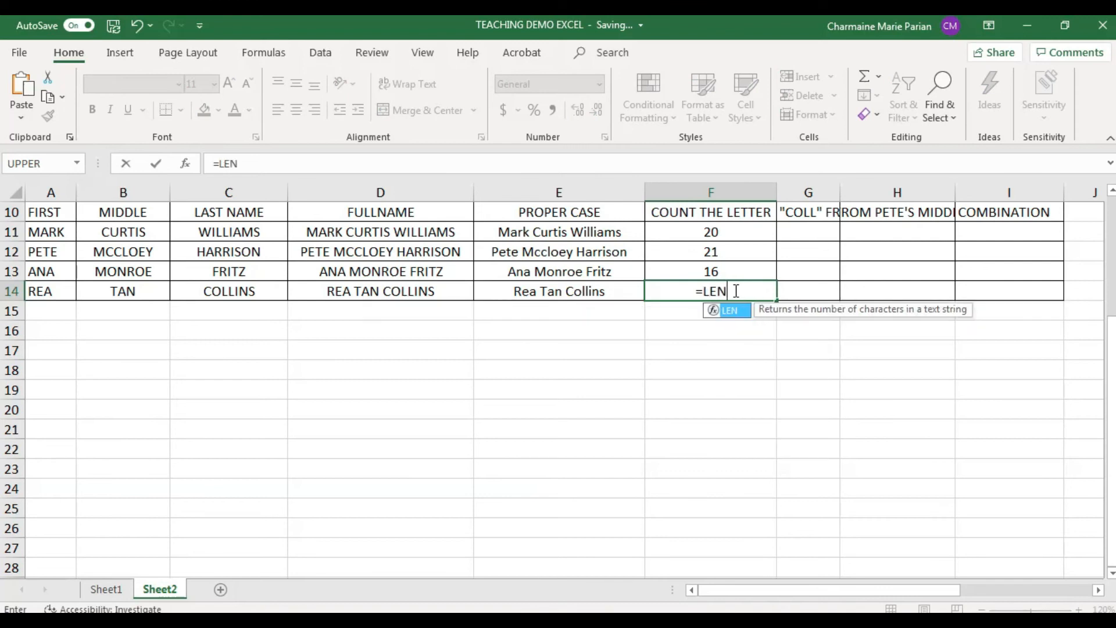
pyautogui.write('(')
pyautogui.click(573, 286)
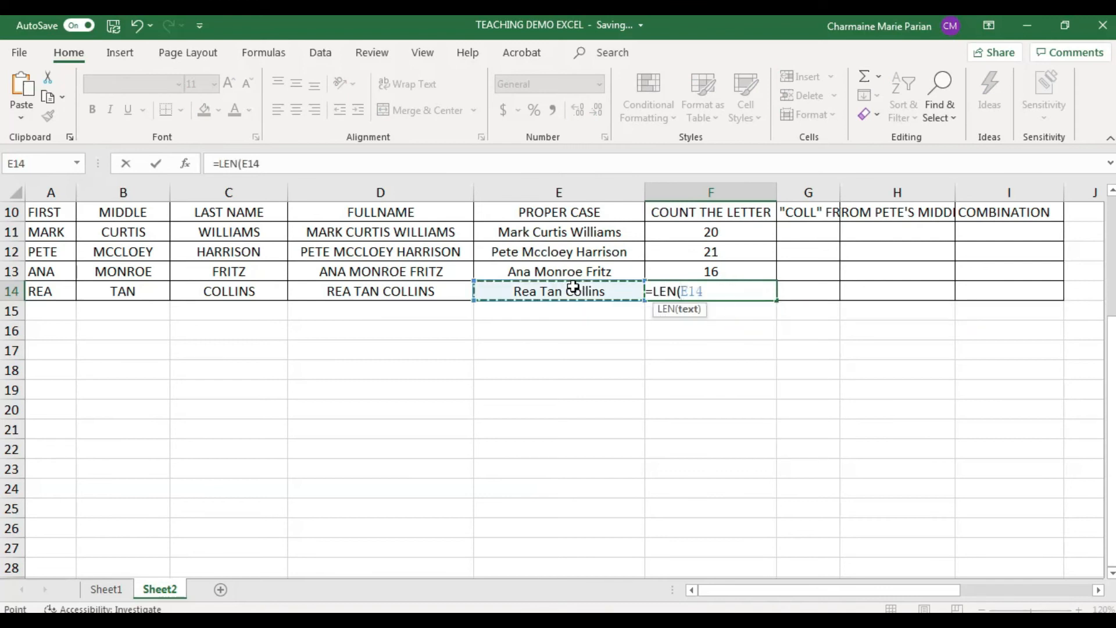
pyautogui.write(')')
pyautogui.press('Return')
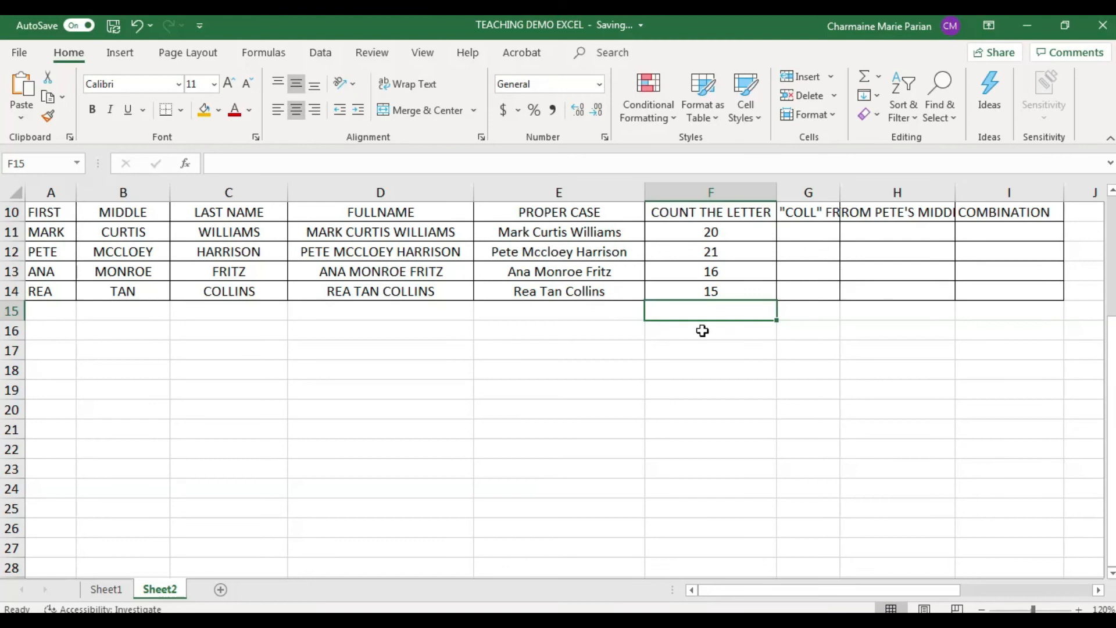
# Widen column G to fit its full header text about extracting "COLL" from the last name
pyautogui.moveTo(841, 191); pyautogui.dragTo(841, 190)
pyautogui.doubleClick(841, 191)
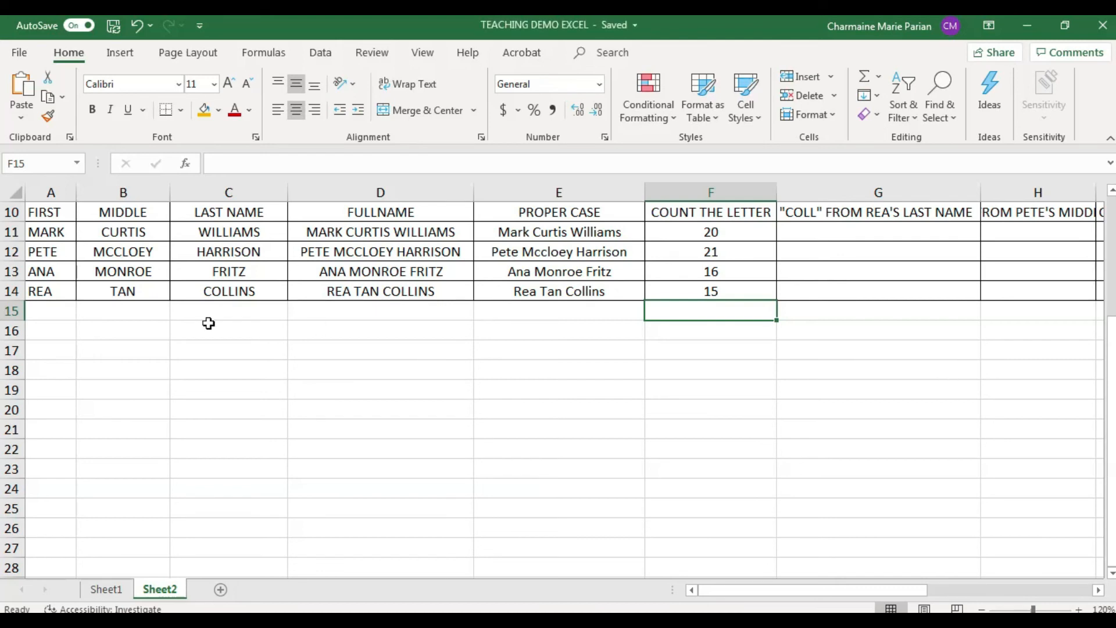
# Highlight the last name in C14 with an orange fill, leaving A14 and B14 without fill
pyautogui.moveTo(56, 296); pyautogui.dragTo(233, 291)
pyautogui.click(204, 110)
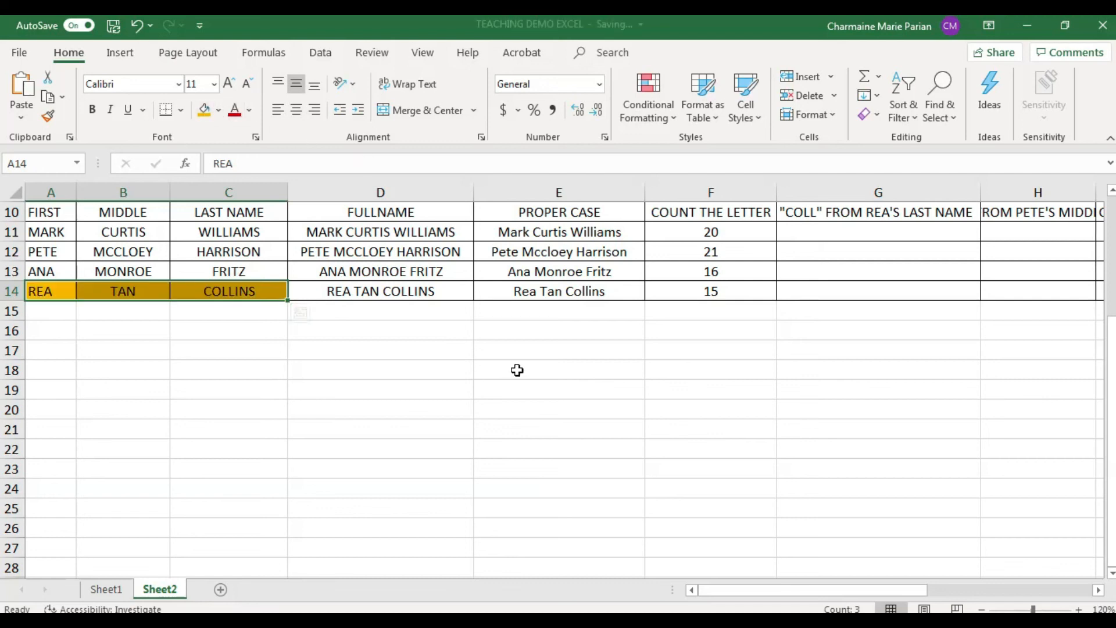
pyautogui.click(754, 368)
pyautogui.moveTo(66, 290); pyautogui.dragTo(158, 295)
pyautogui.click(220, 109)
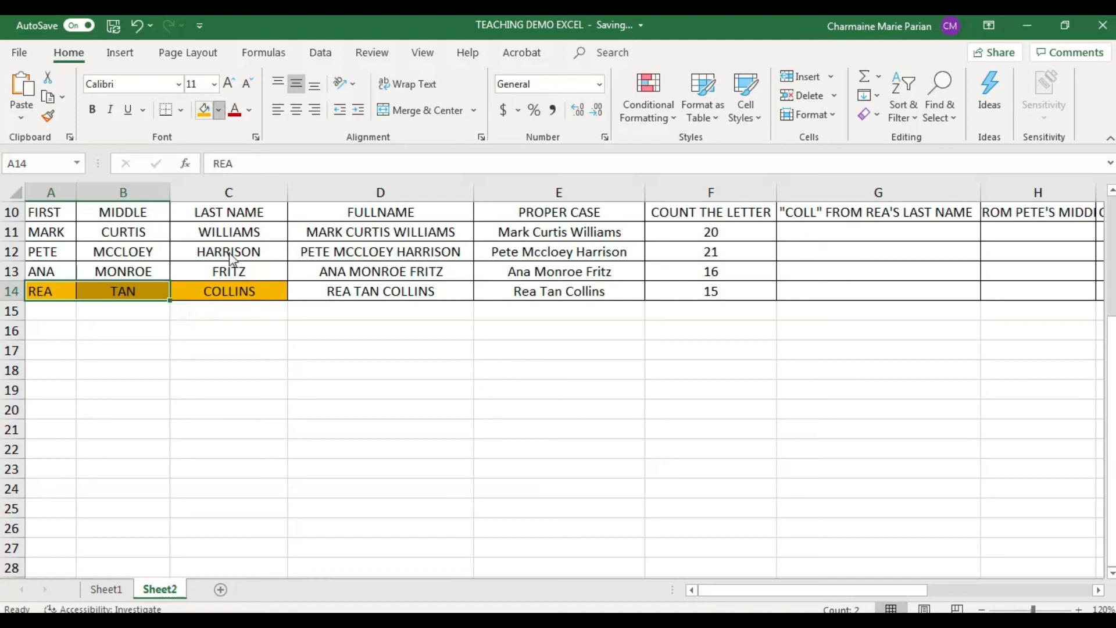
pyautogui.click(242, 284)
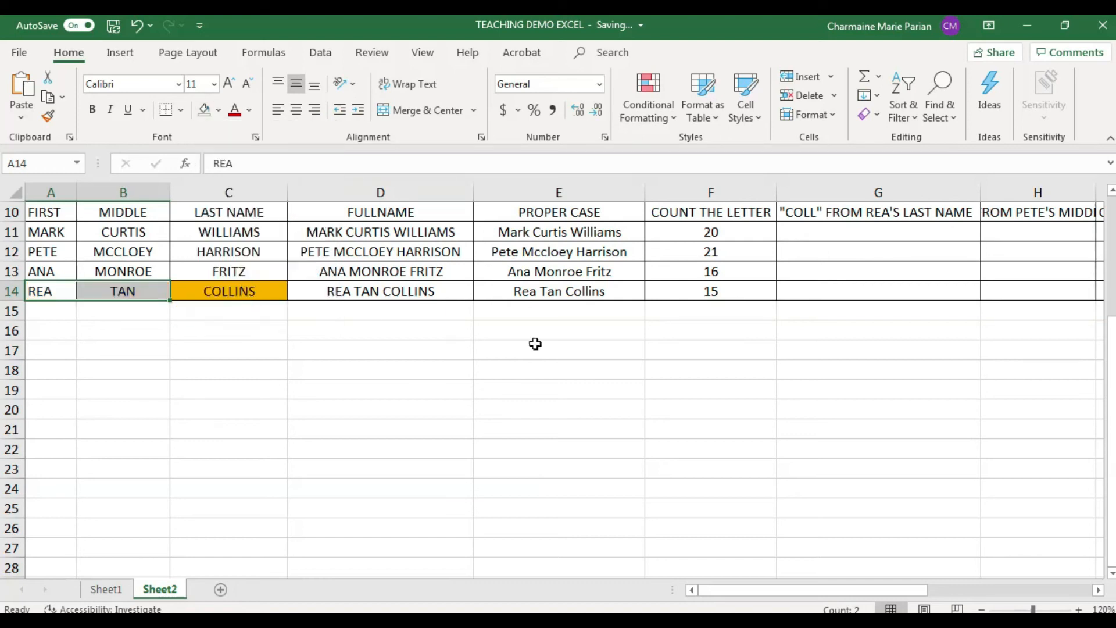
# Enter =LEFT(C14,4) in G14 to extract the first four letters of the highlighted last name
pyautogui.click(863, 289)
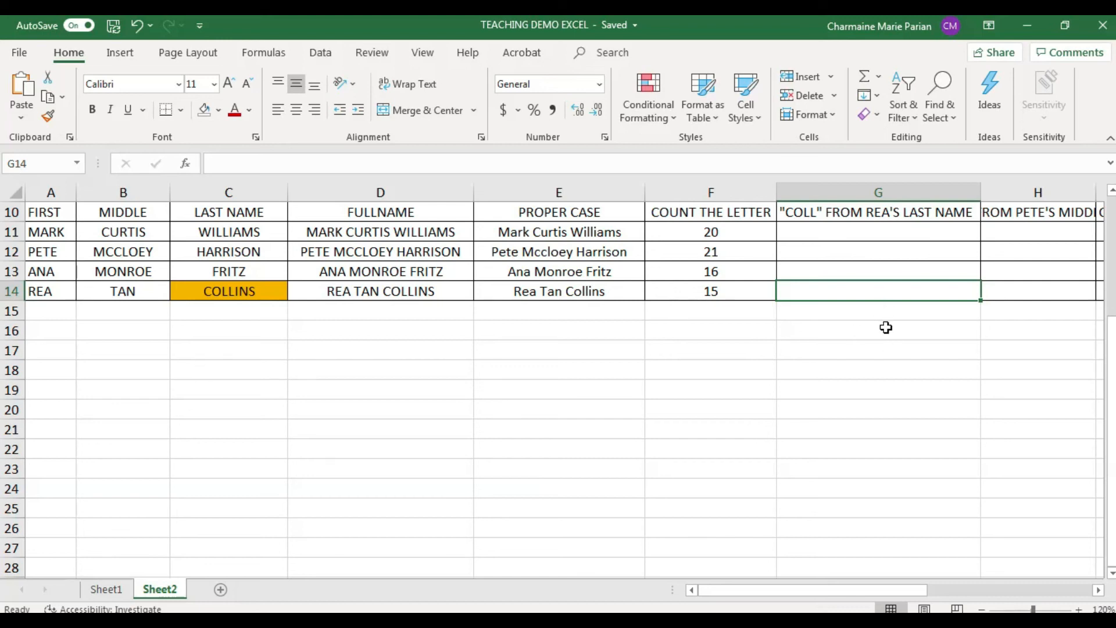
pyautogui.write('=')
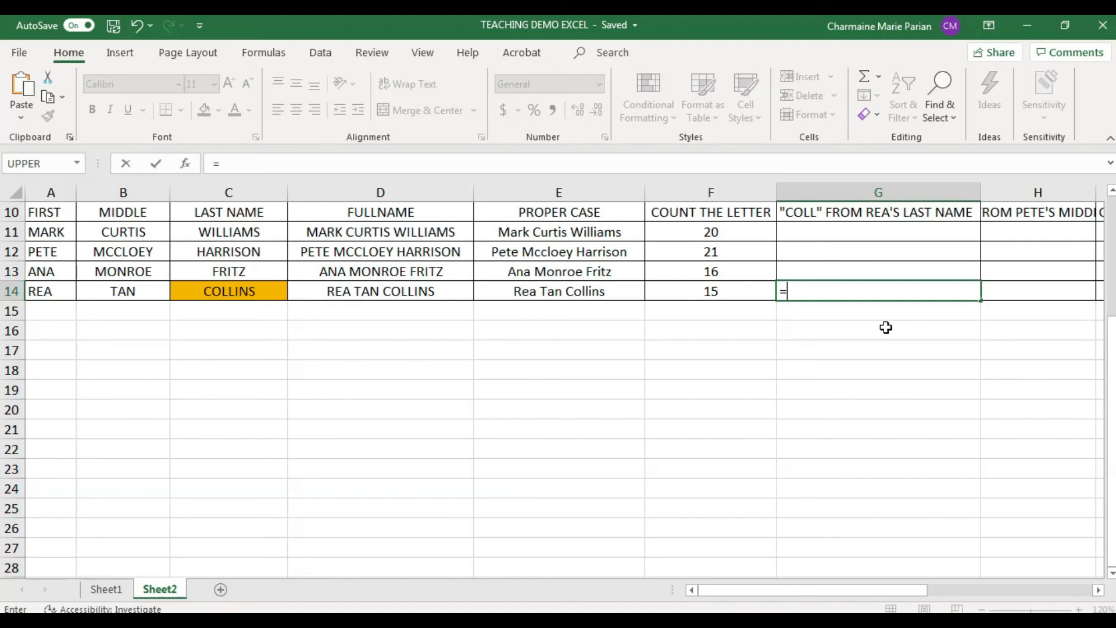
pyautogui.write('LEFT')
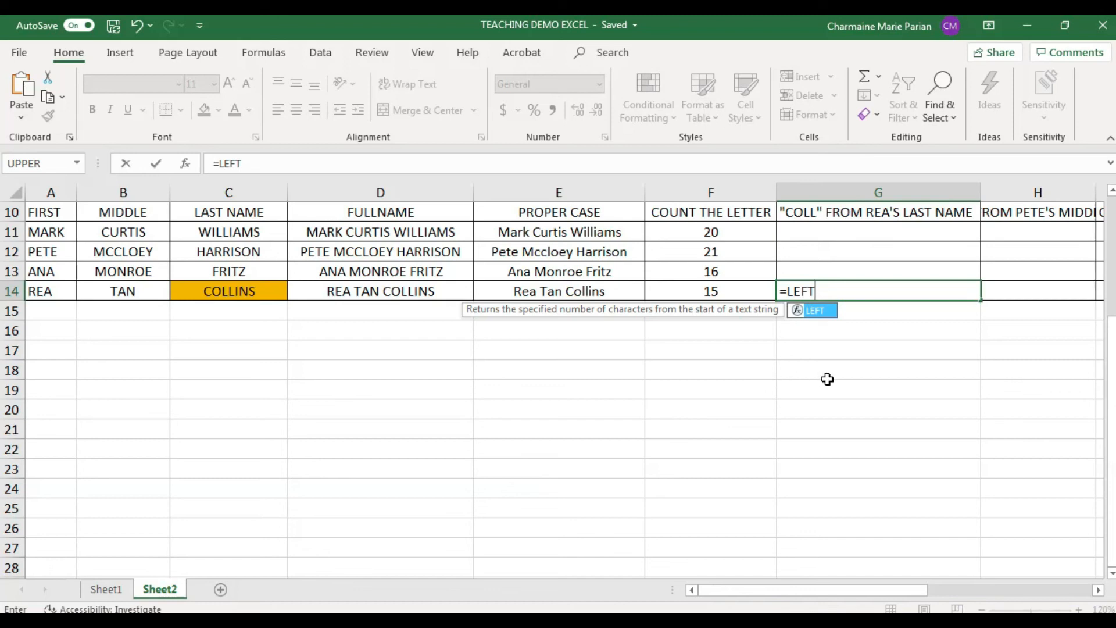
pyautogui.doubleClick(823, 312)
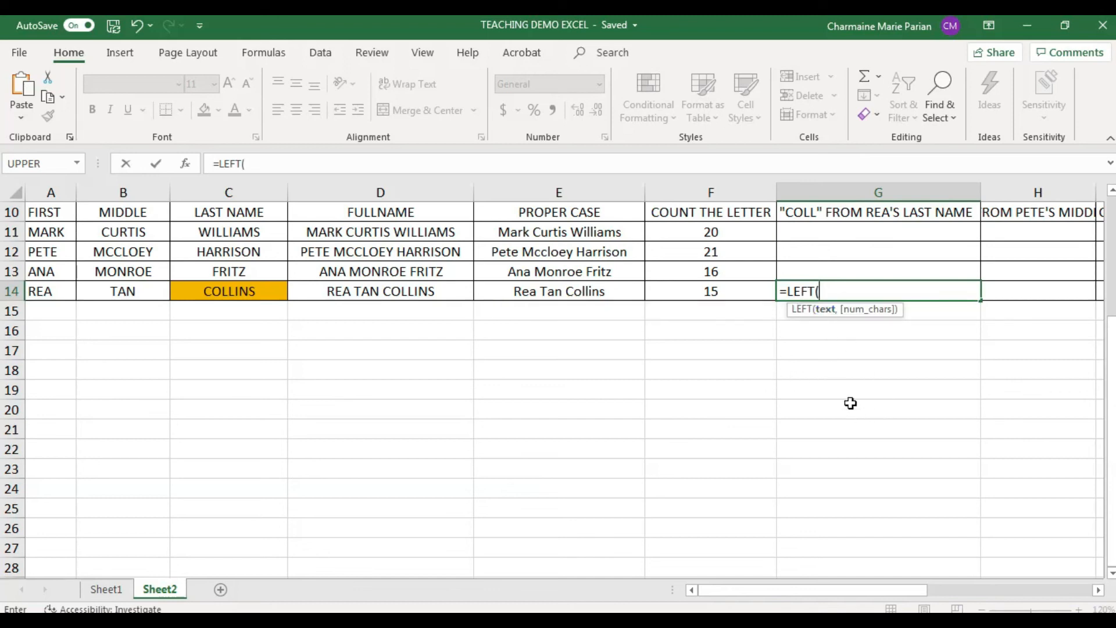
pyautogui.click(265, 294)
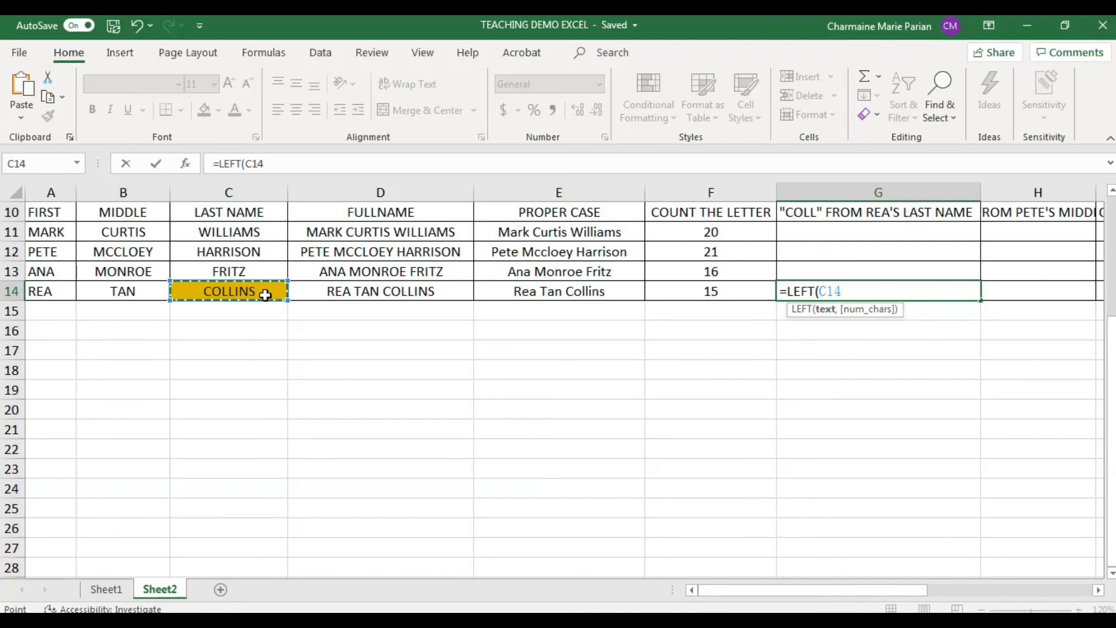
pyautogui.write(',')
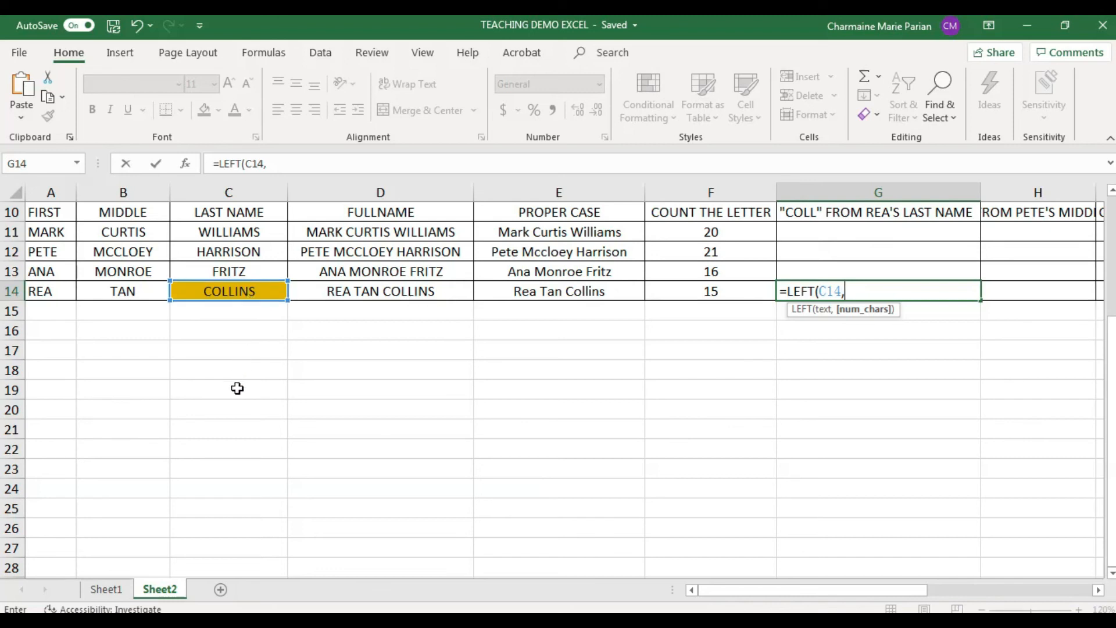
pyautogui.write('4)')
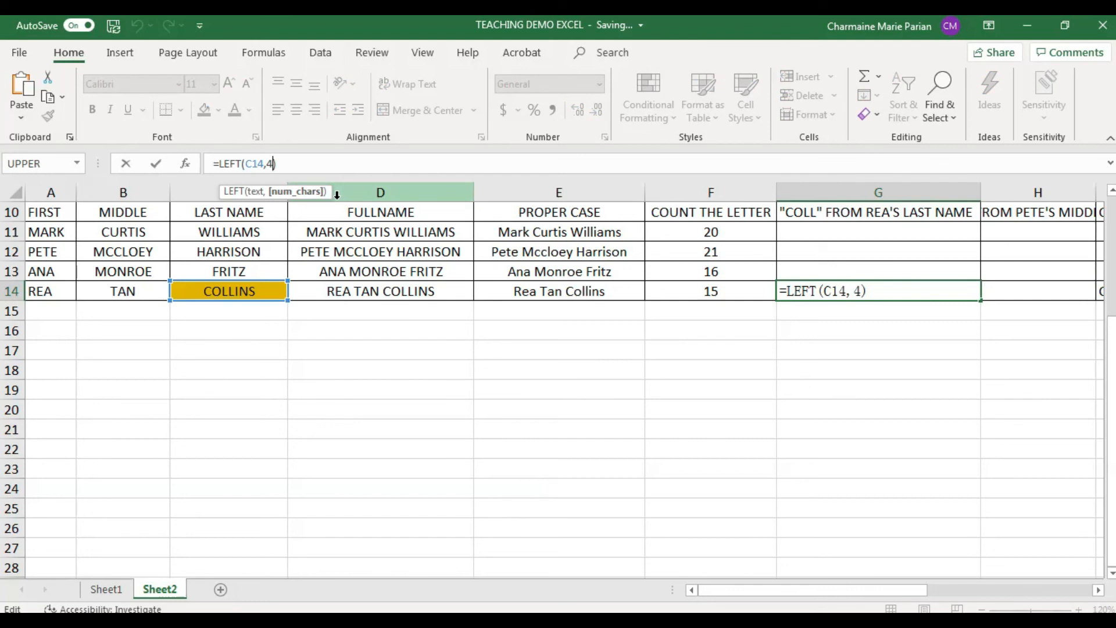
# Change the character count in G14's LEFT formula to 2
pyautogui.press('BackSpace')
pyautogui.write('2')
pyautogui.press('Return')
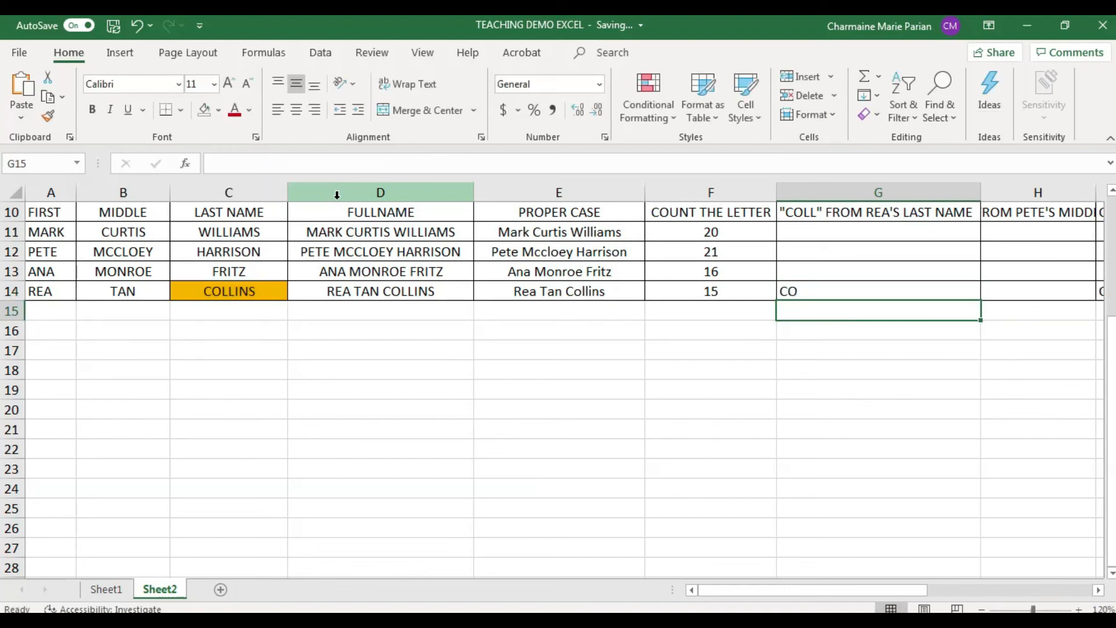
# Set the number of characters in G14's LEFT formula to 6
pyautogui.press('Up')
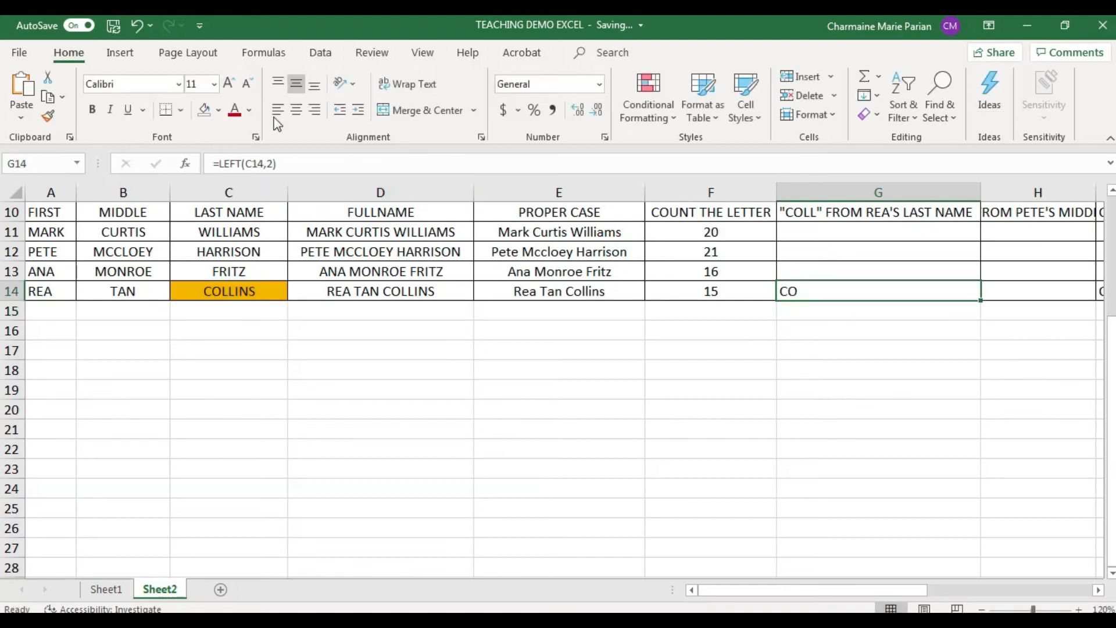
pyautogui.click(277, 163)
pyautogui.press('BackSpace')
pyautogui.write('6')
pyautogui.press('Return')
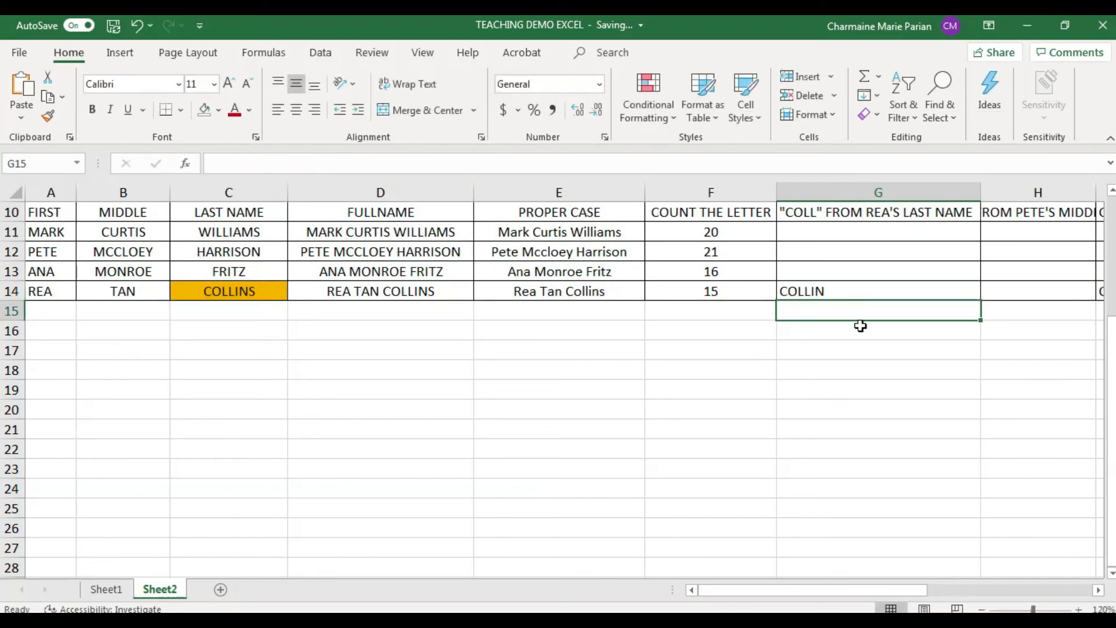
# Edit G14's LEFT formula to extract only 1 character from C14
pyautogui.click(860, 292)
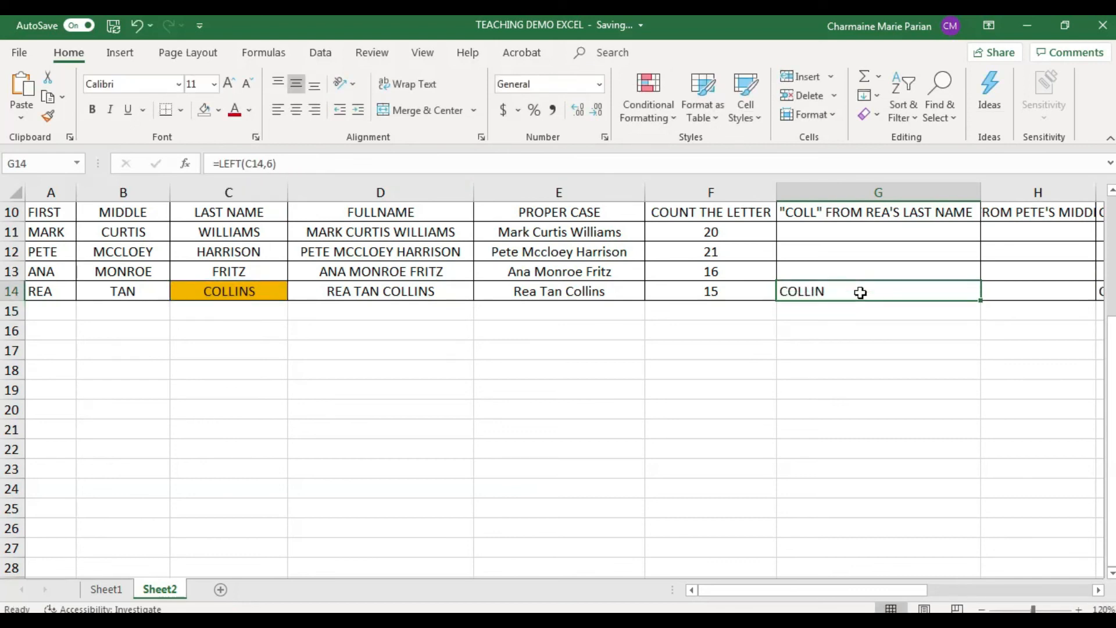
pyautogui.click(266, 163)
pyautogui.press('BackSpace')
pyautogui.write('1')
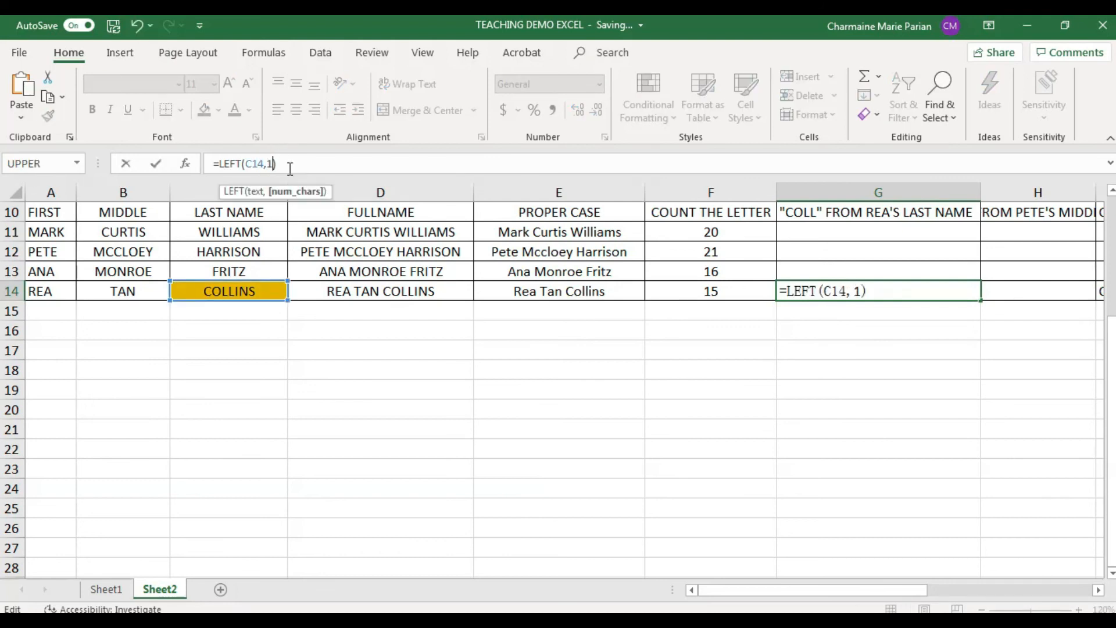
pyautogui.press('Return')
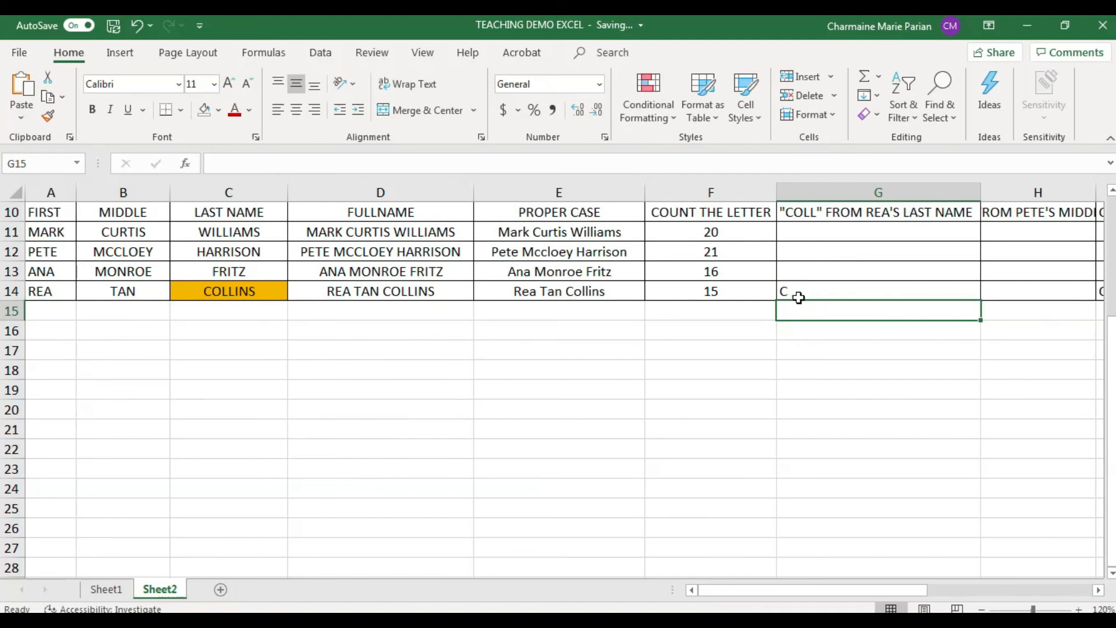
# Set G14's formula to =LEFT(C14,4) so that it extracts "COLL" from the last name
pyautogui.click(799, 292)
pyautogui.click(274, 164)
pyautogui.press('BackSpace')
pyautogui.write('4,4)')
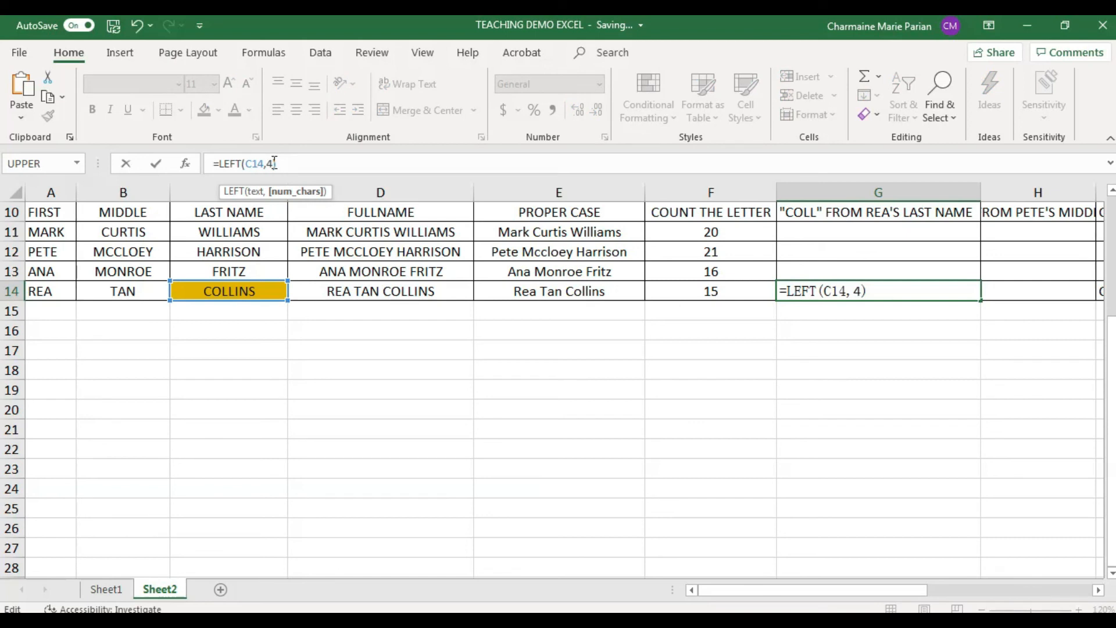
pyautogui.press('Return')
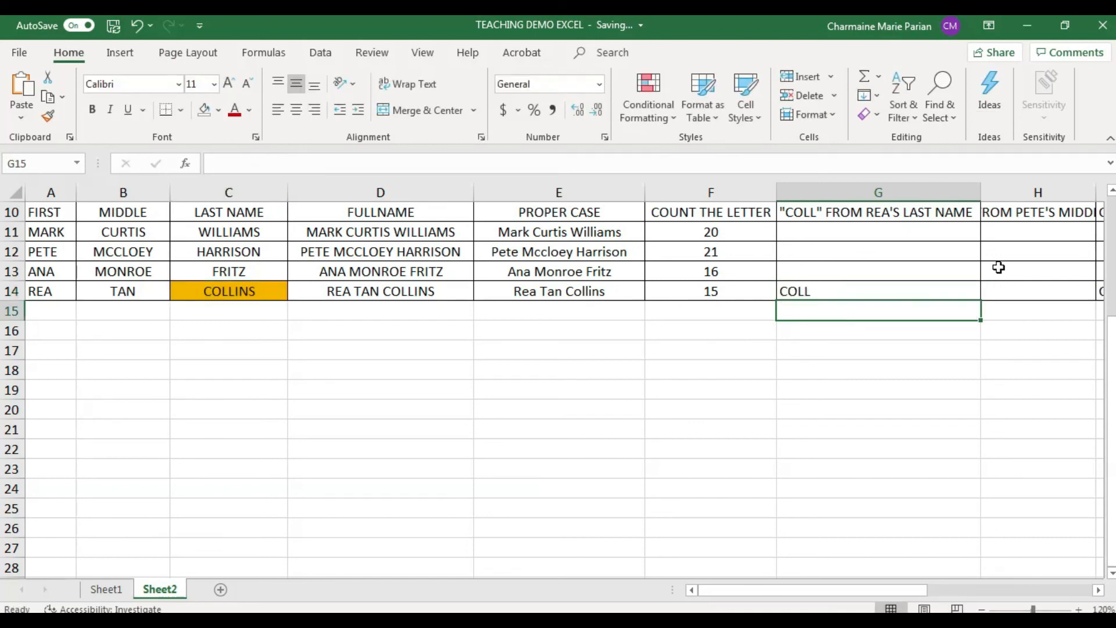
# Narrow column G and widen column H to fit its full header text about extracting "LOEY"
pyautogui.moveTo(980, 192); pyautogui.dragTo(875, 191)
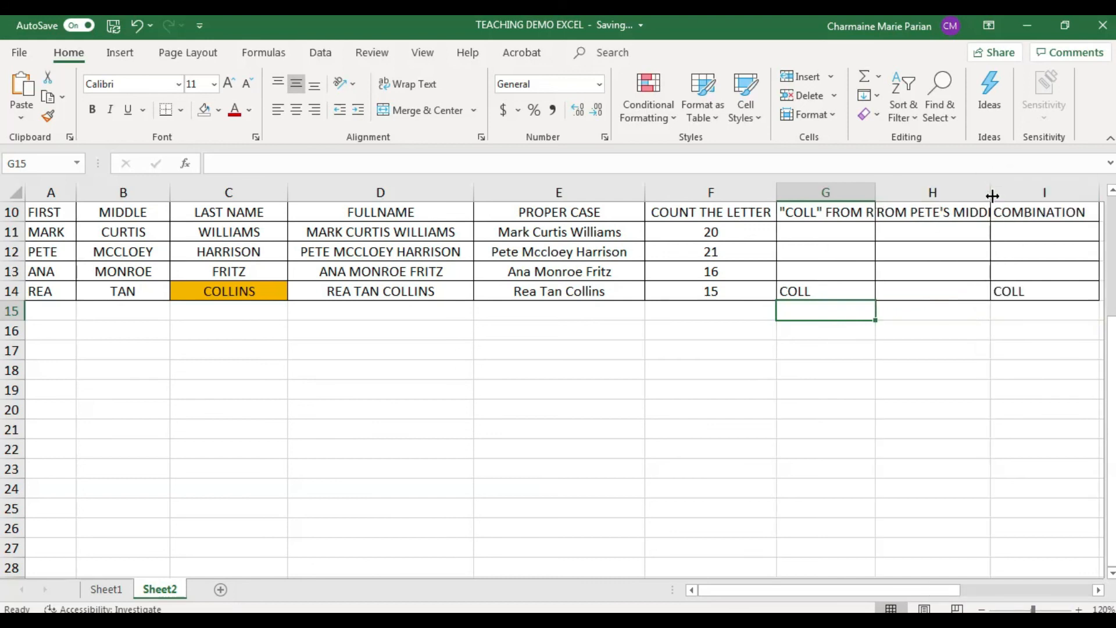
pyautogui.doubleClick(992, 196)
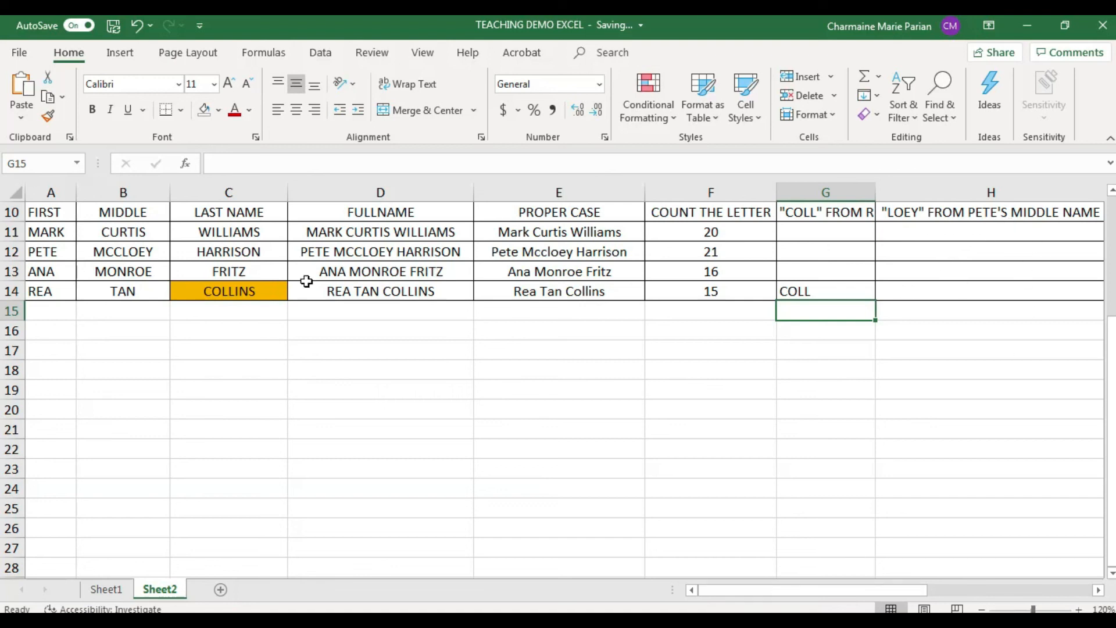
pyautogui.click(138, 253)
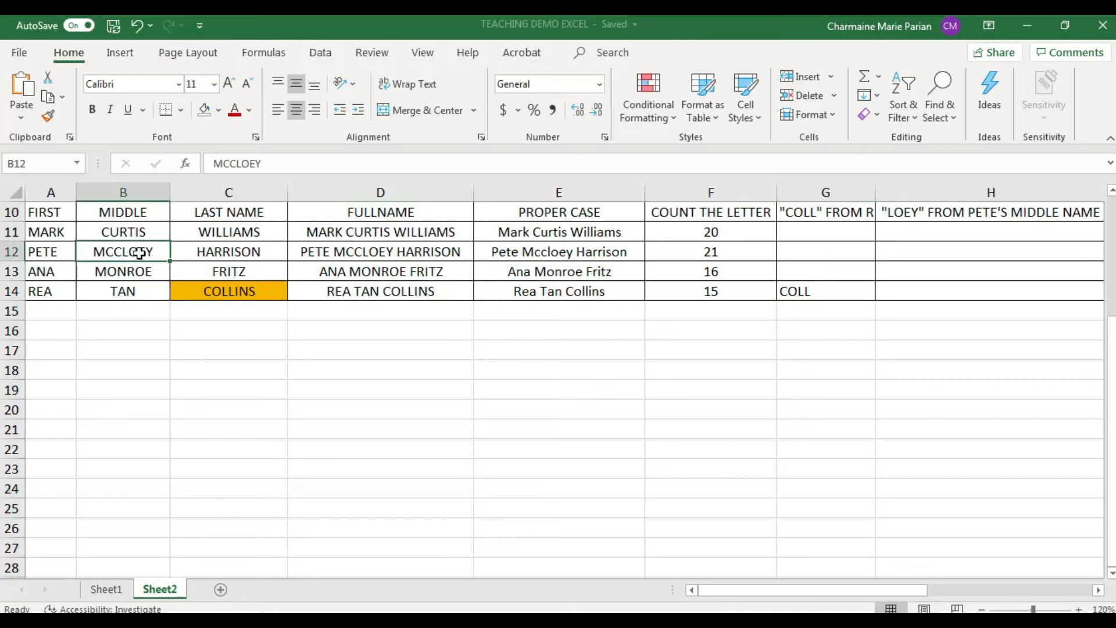
pyautogui.scroll(1, 256, 279)
pyautogui.scroll(-1, 290, 298)
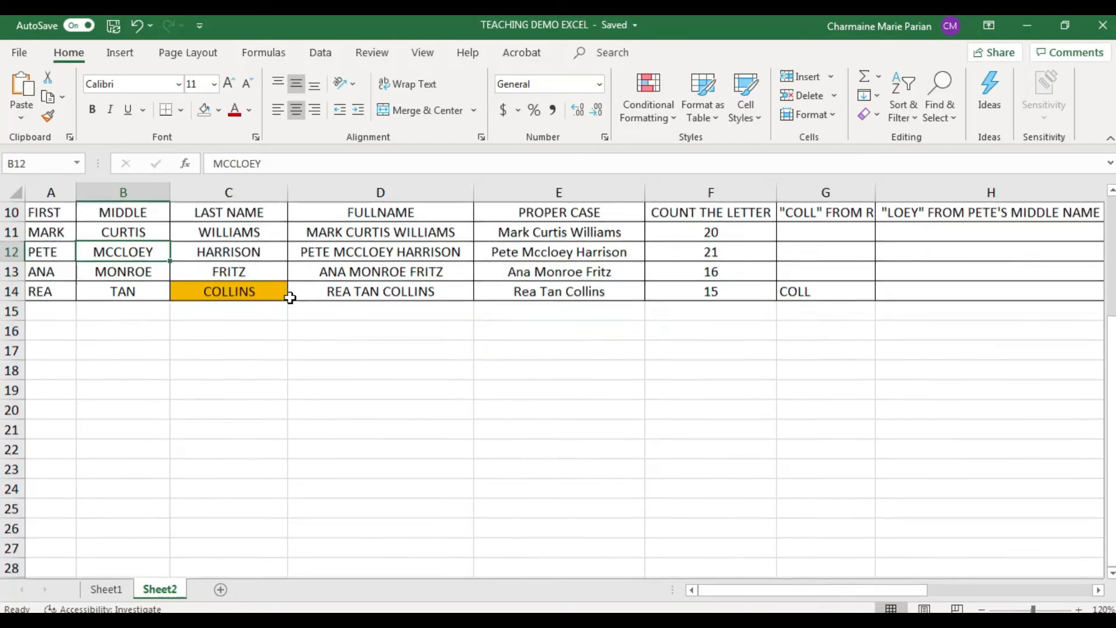
# Make the table's header text in row 10 bold
pyautogui.click(12, 212)
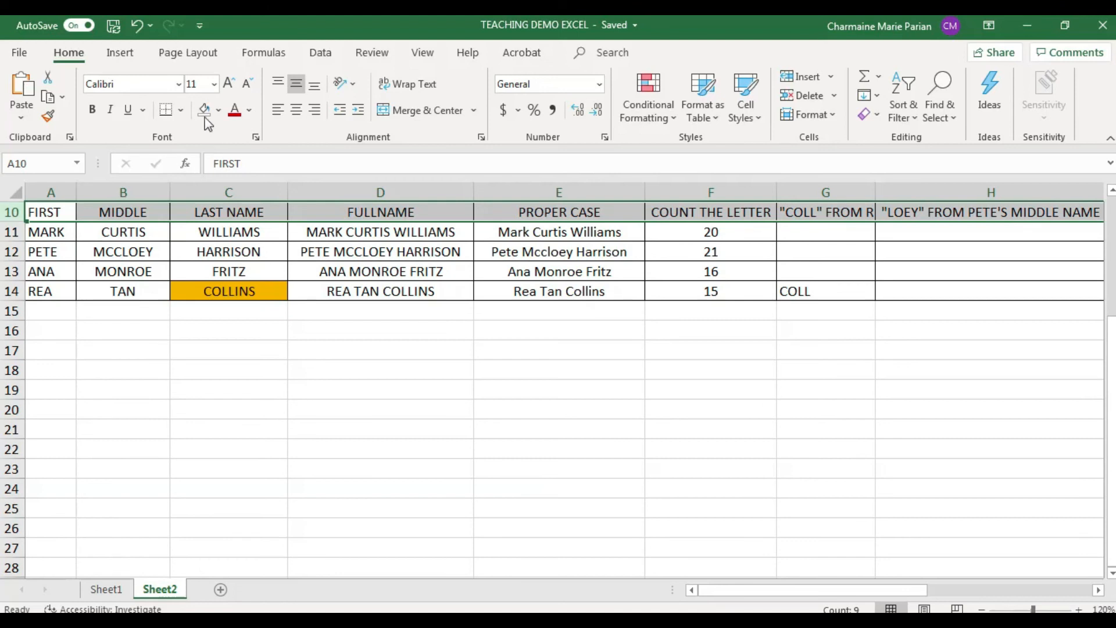
pyautogui.click(92, 109)
pyautogui.click(127, 304)
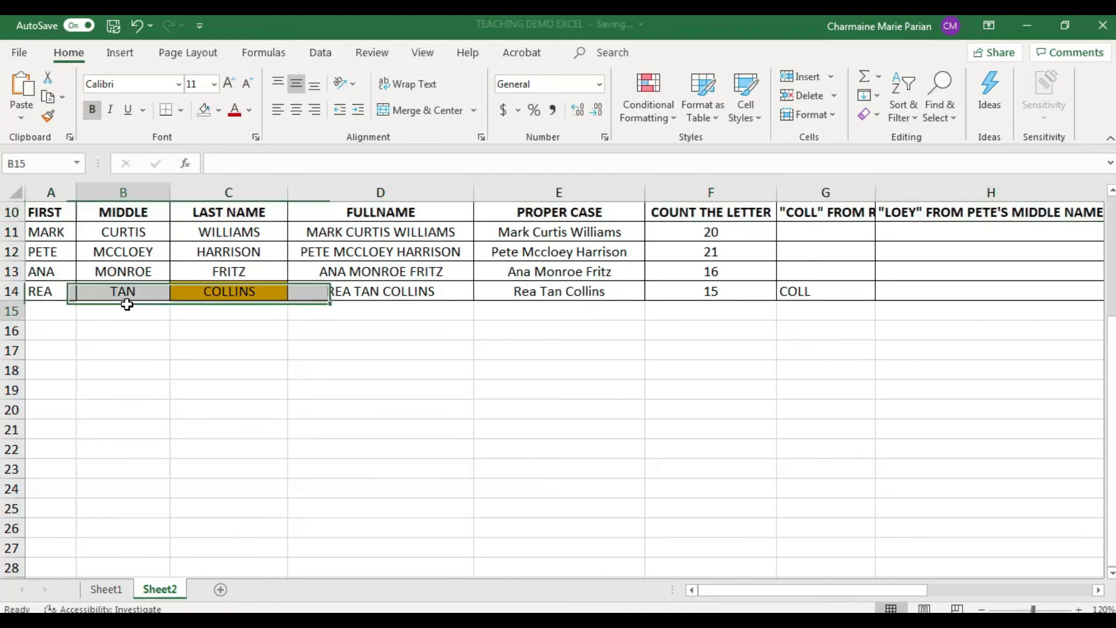
# Highlight the middle name in B12 with the same orange fill as C14
pyautogui.click(124, 253)
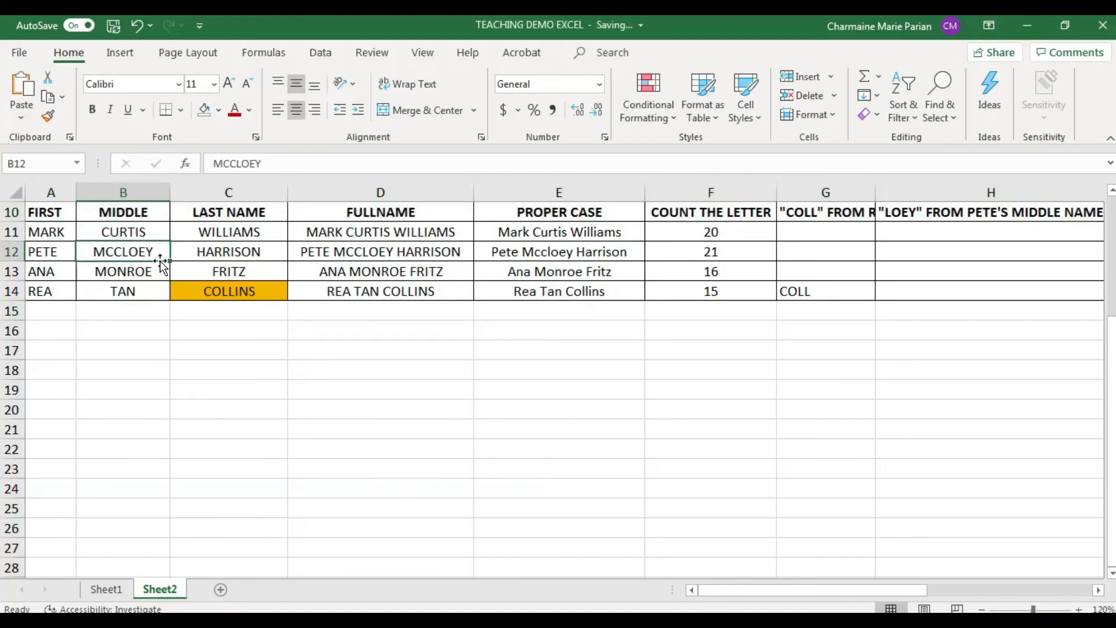
pyautogui.click(218, 111)
pyautogui.click(246, 264)
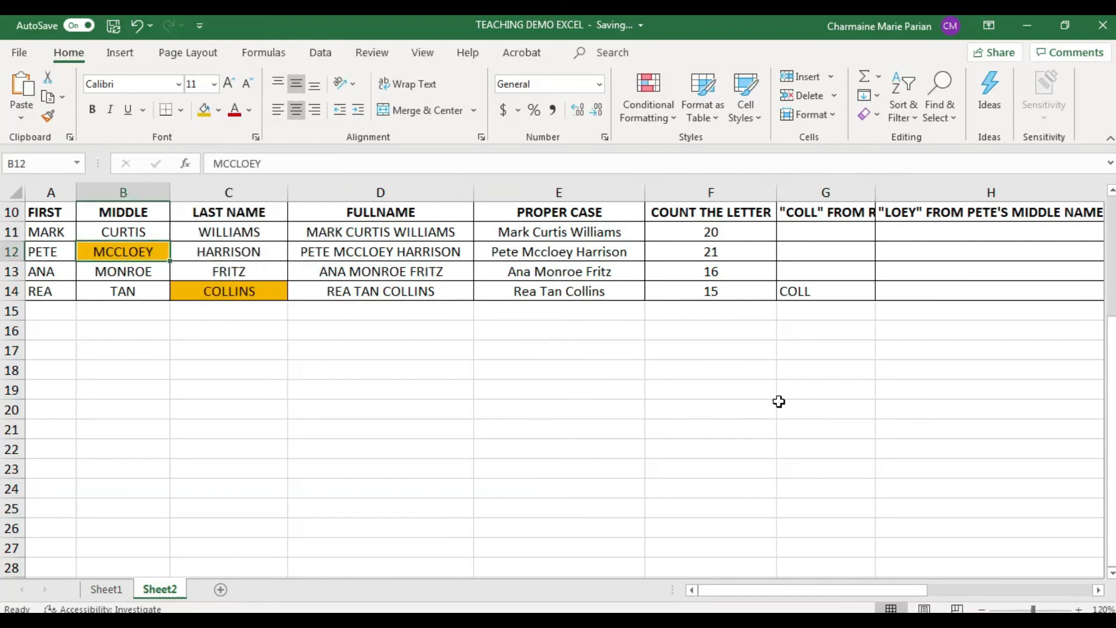
pyautogui.click(838, 291)
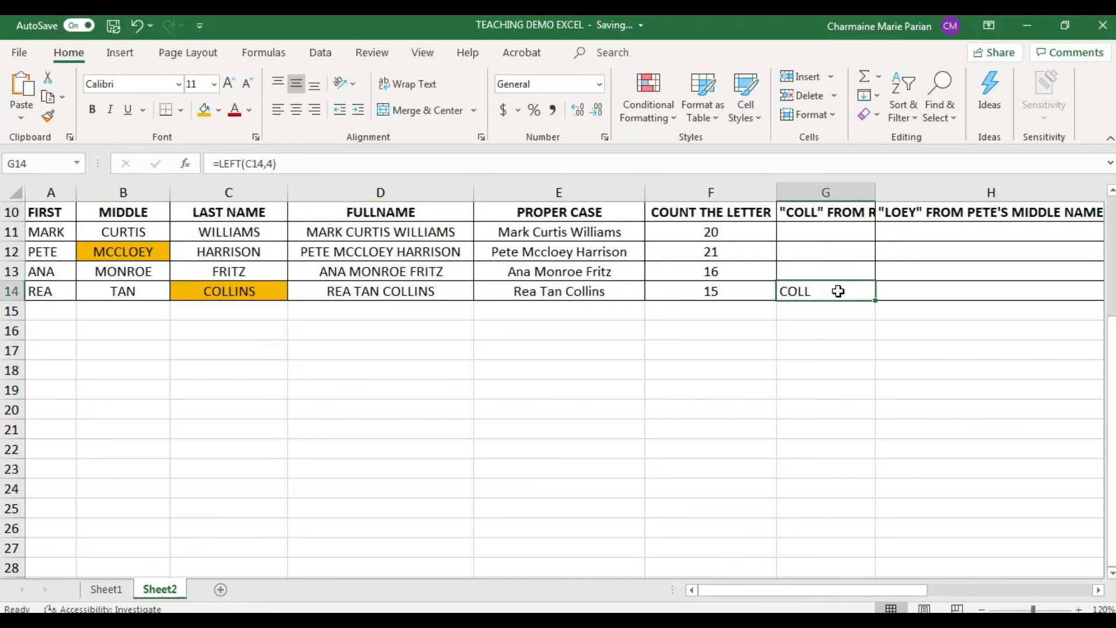
pyautogui.click(221, 295)
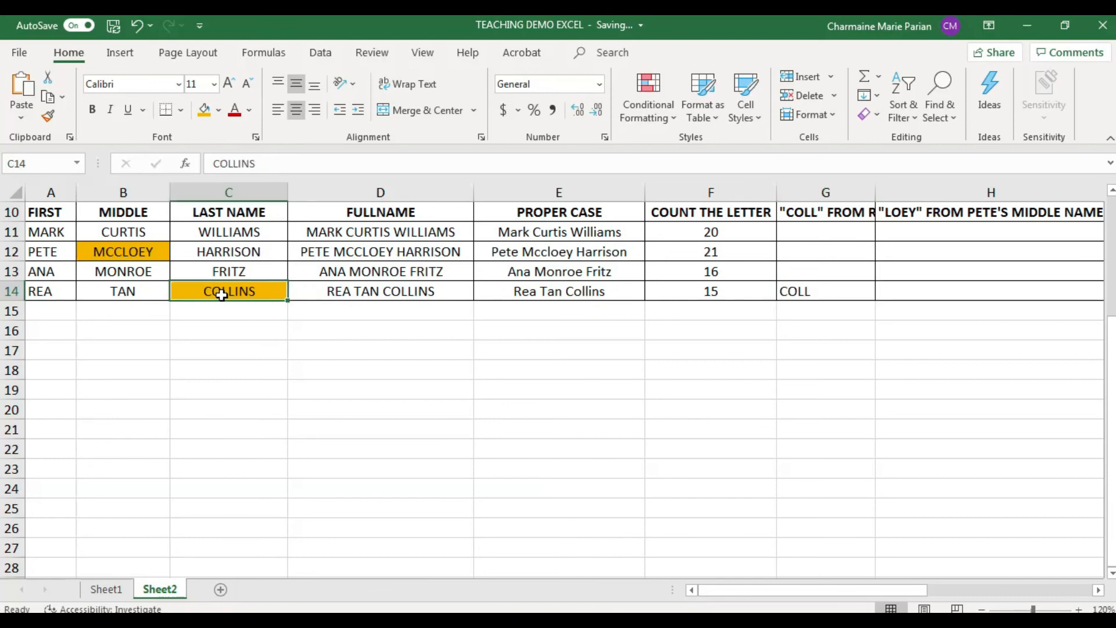
pyautogui.click(143, 253)
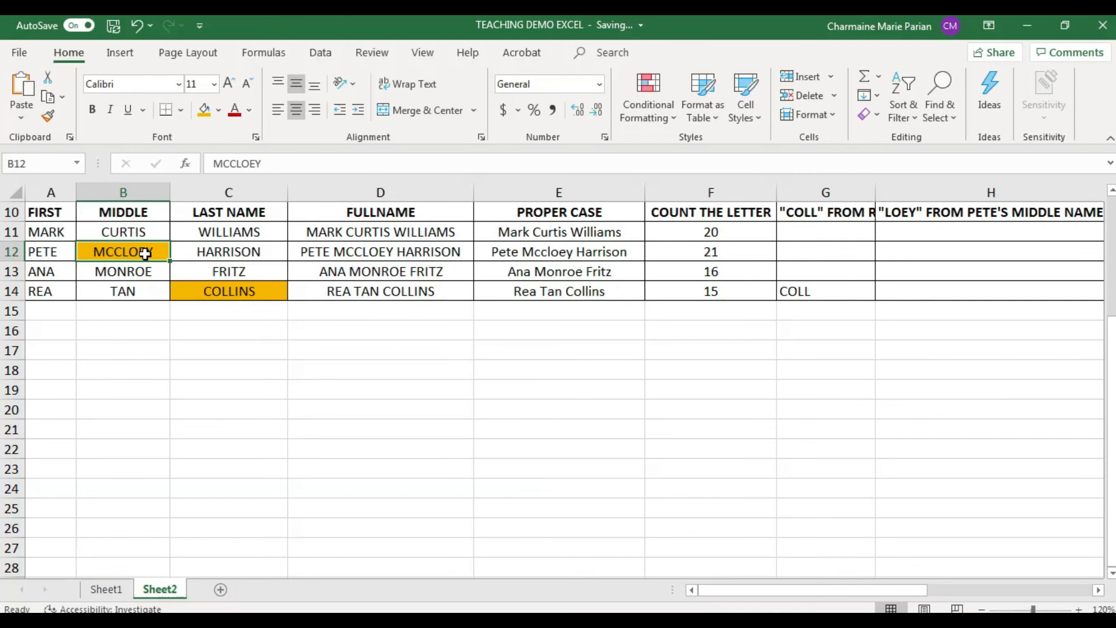
# Enter =RIGHT(B12,4) in H12 to extract "LOEY" from the highlighted middle name
pyautogui.click(941, 247)
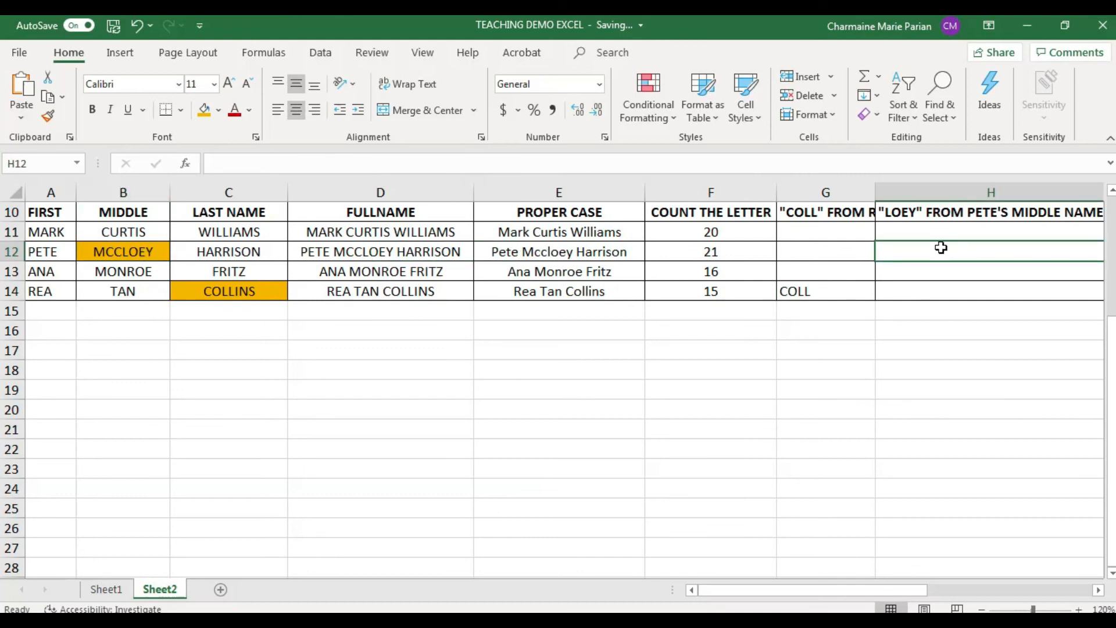
pyautogui.write('=')
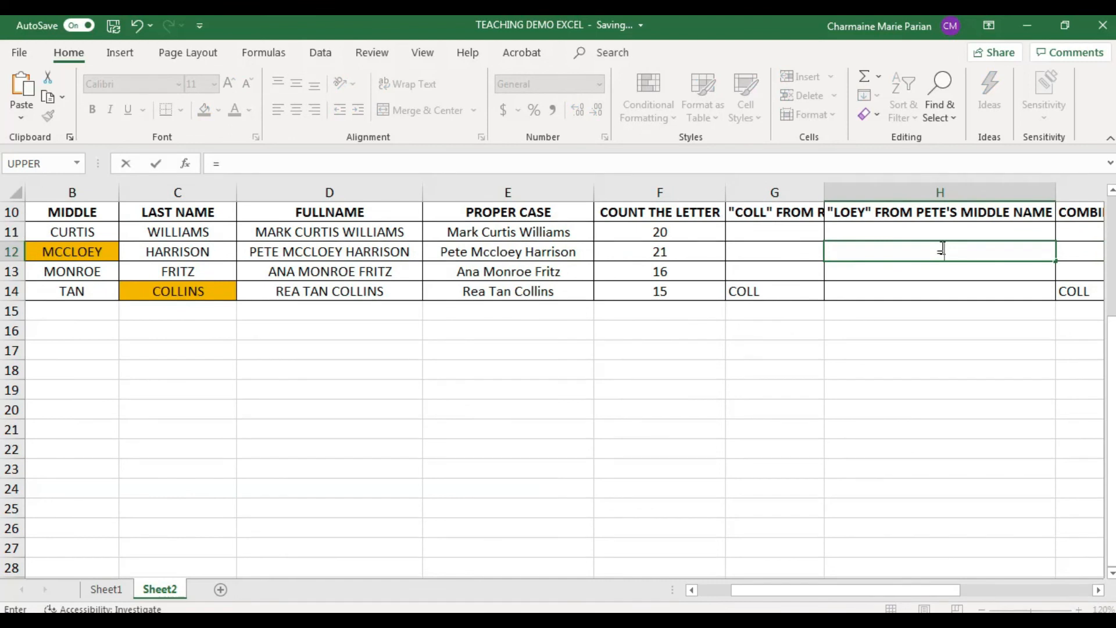
pyautogui.write('RIGH')
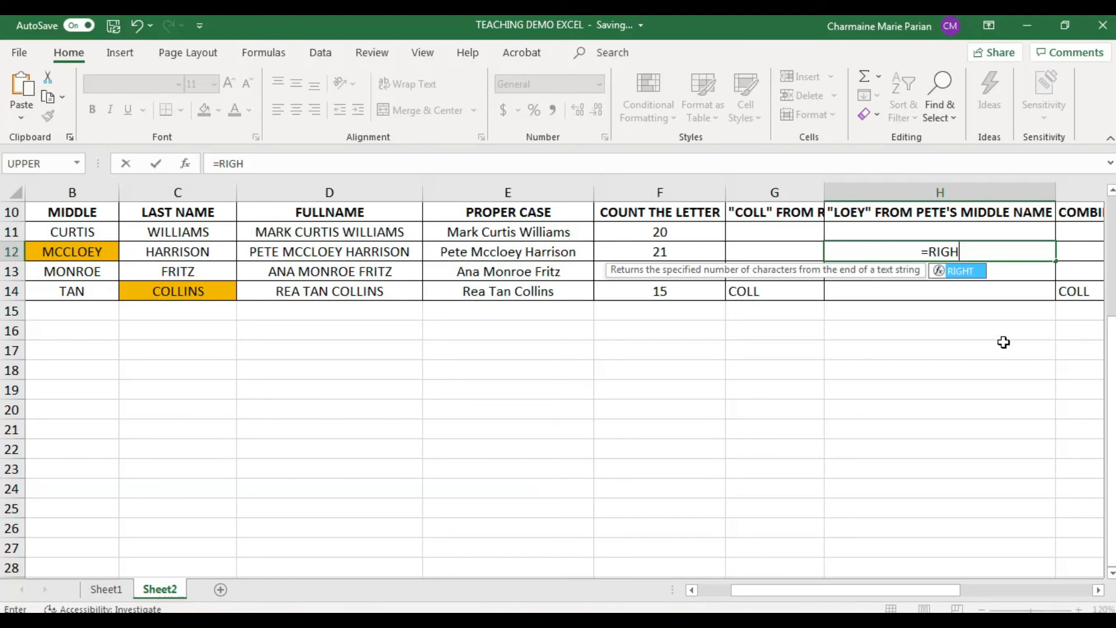
pyautogui.doubleClick(970, 270)
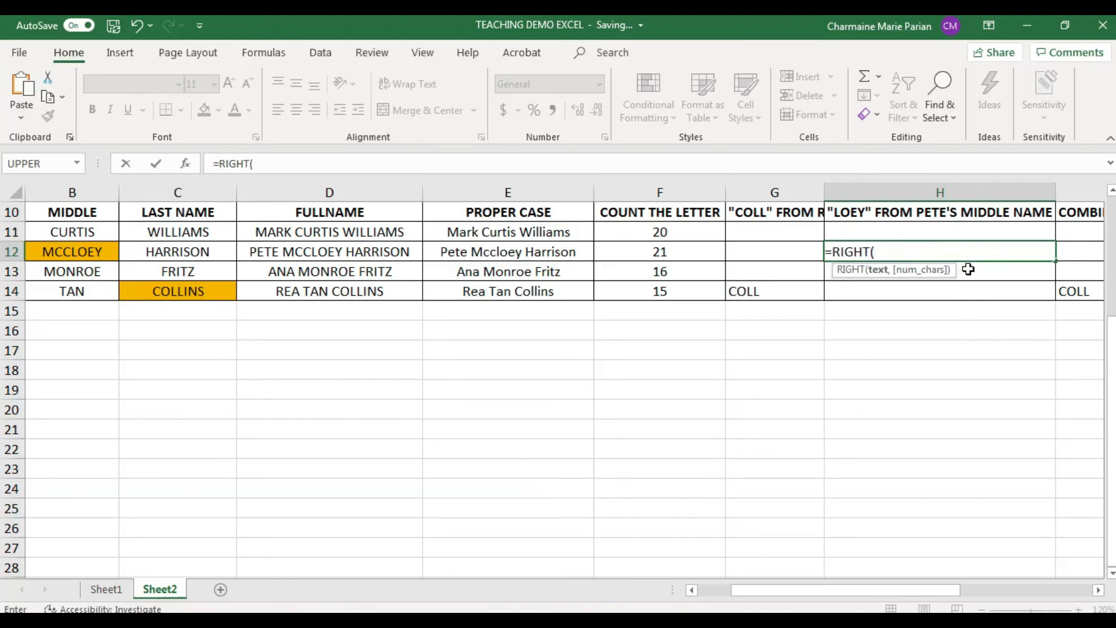
pyautogui.click(75, 253)
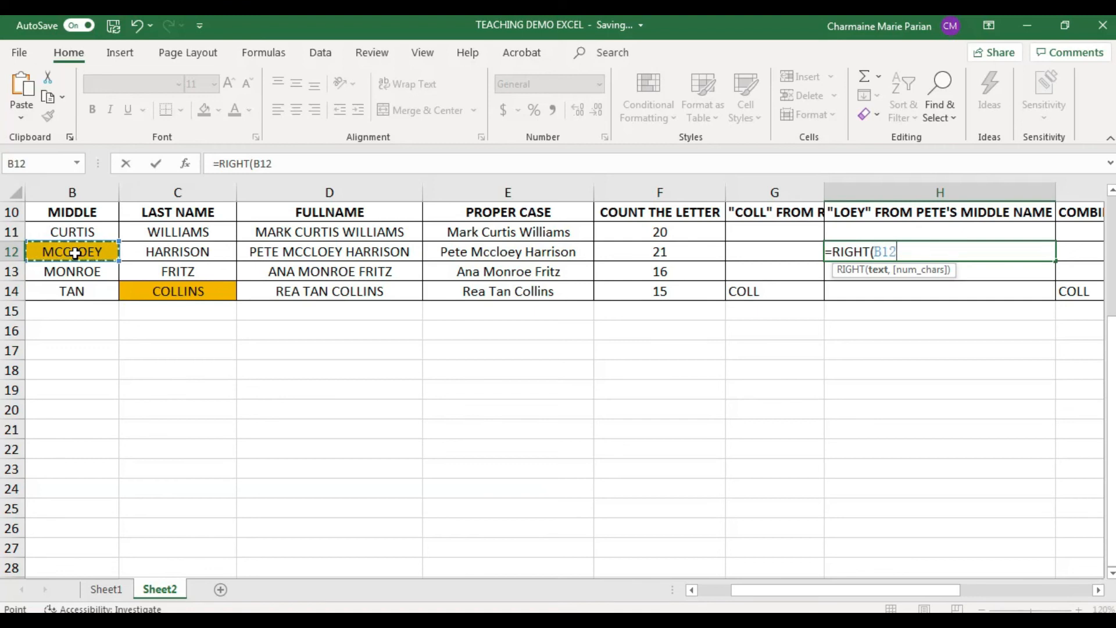
pyautogui.write(',4')
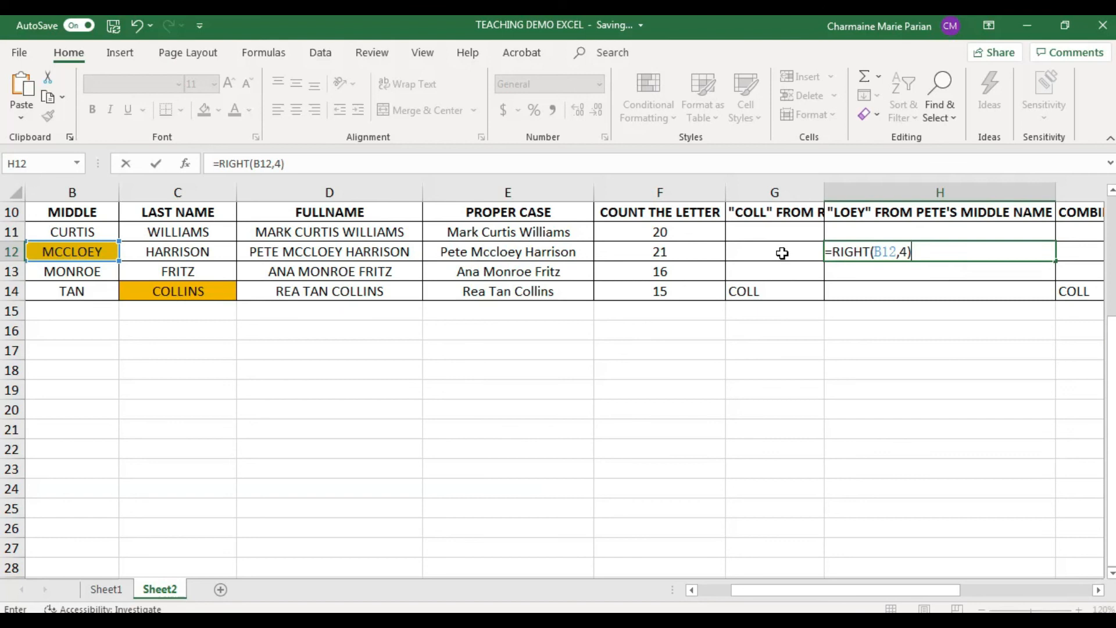
pyautogui.press('Return')
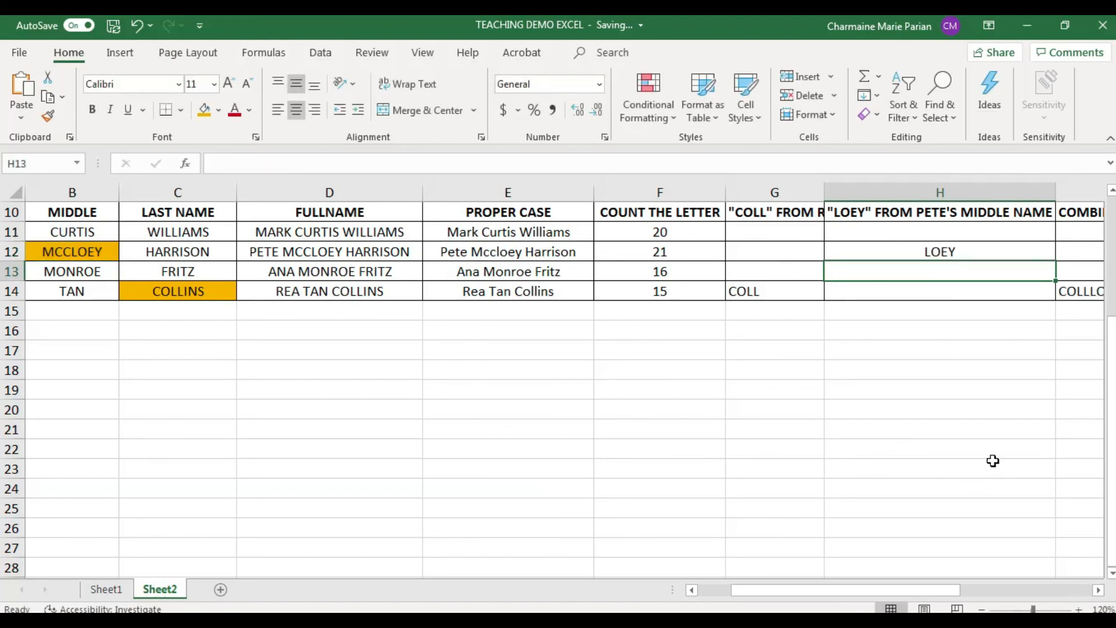
pyautogui.moveTo(919, 589)
pyautogui.mouseDown()
pyautogui.moveTo(948, 592)
pyautogui.moveTo(921, 591)
pyautogui.mouseUp()
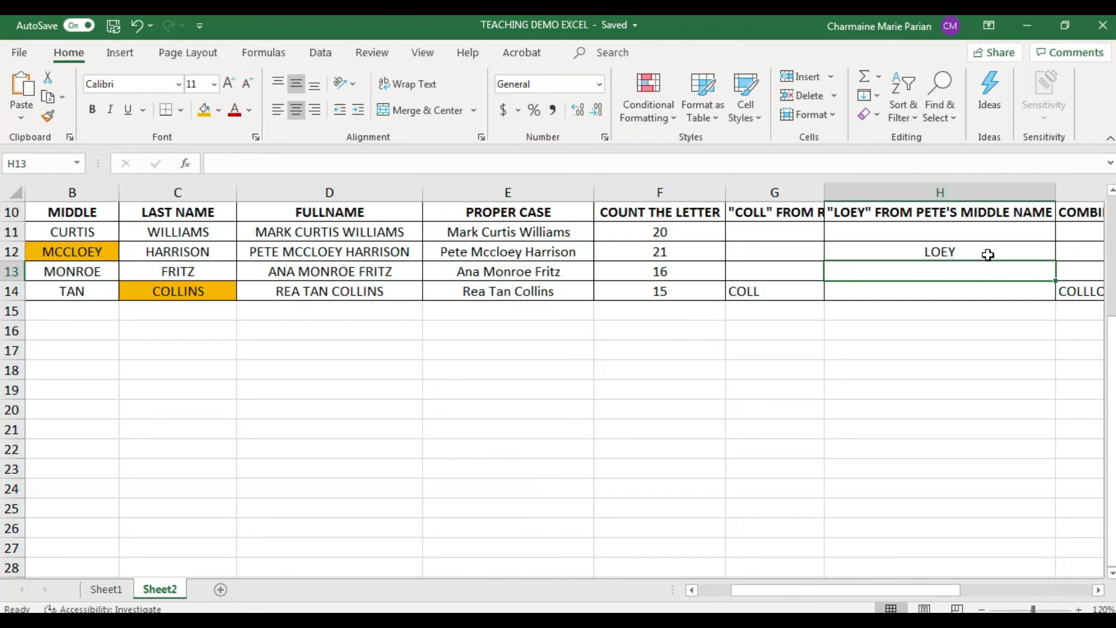
pyautogui.click(988, 254)
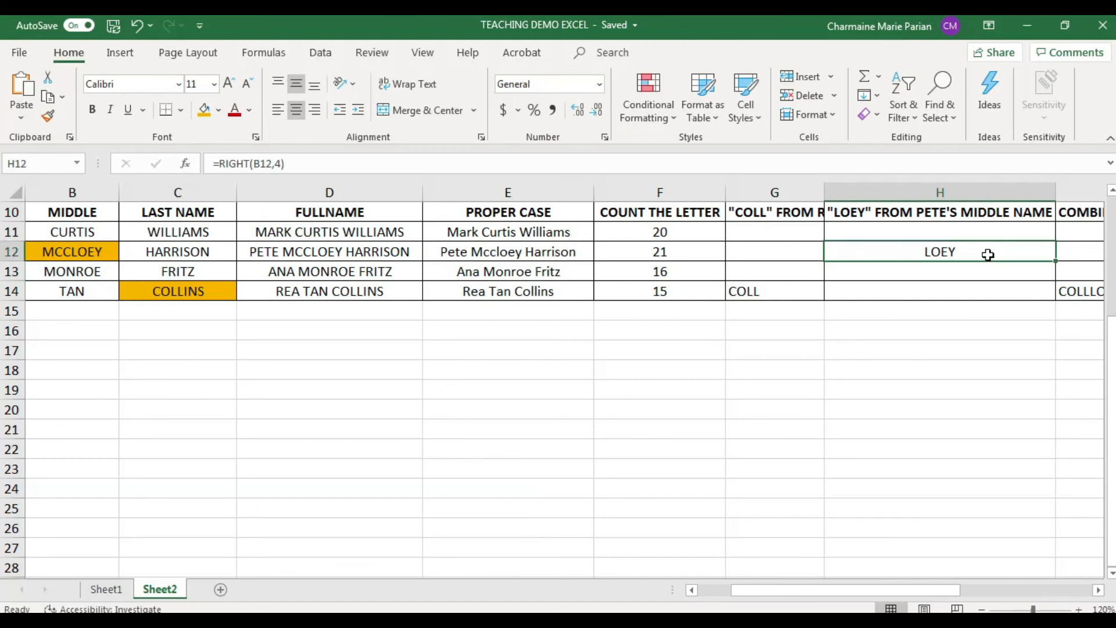
# Enter =CONCATENATE(G14,H12) in I12 under COMBINATION to join the two extracted text pieces
pyautogui.moveTo(917, 592); pyautogui.dragTo(937, 594)
pyautogui.moveTo(957, 597); pyautogui.dragTo(990, 592)
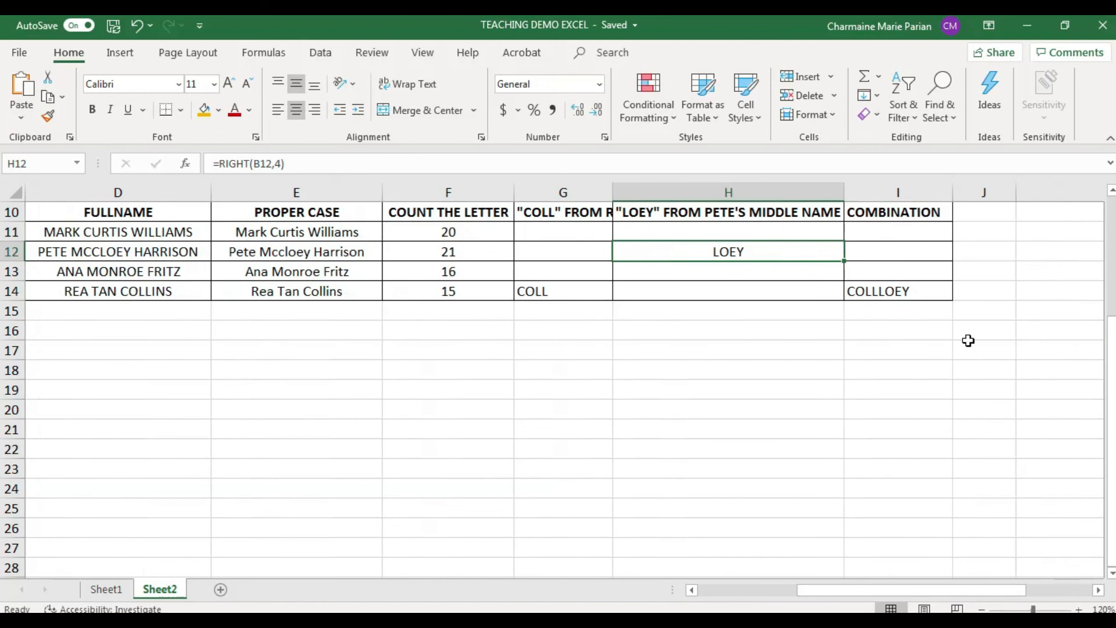
pyautogui.click(598, 294)
pyautogui.click(691, 261)
pyautogui.click(593, 295)
pyautogui.click(657, 254)
pyautogui.click(909, 252)
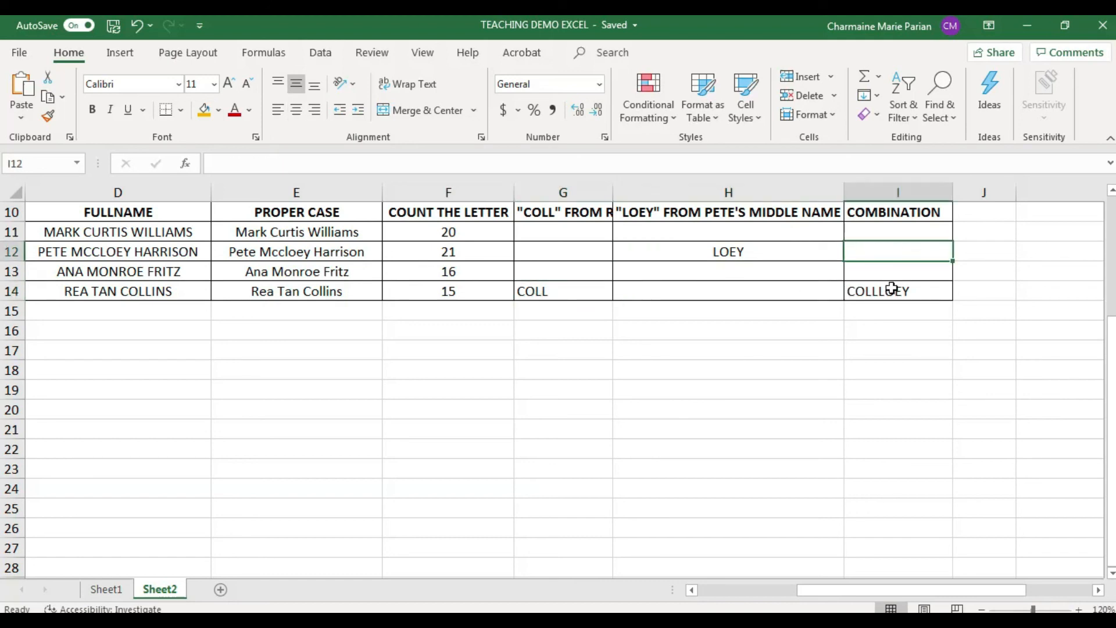
pyautogui.write('=')
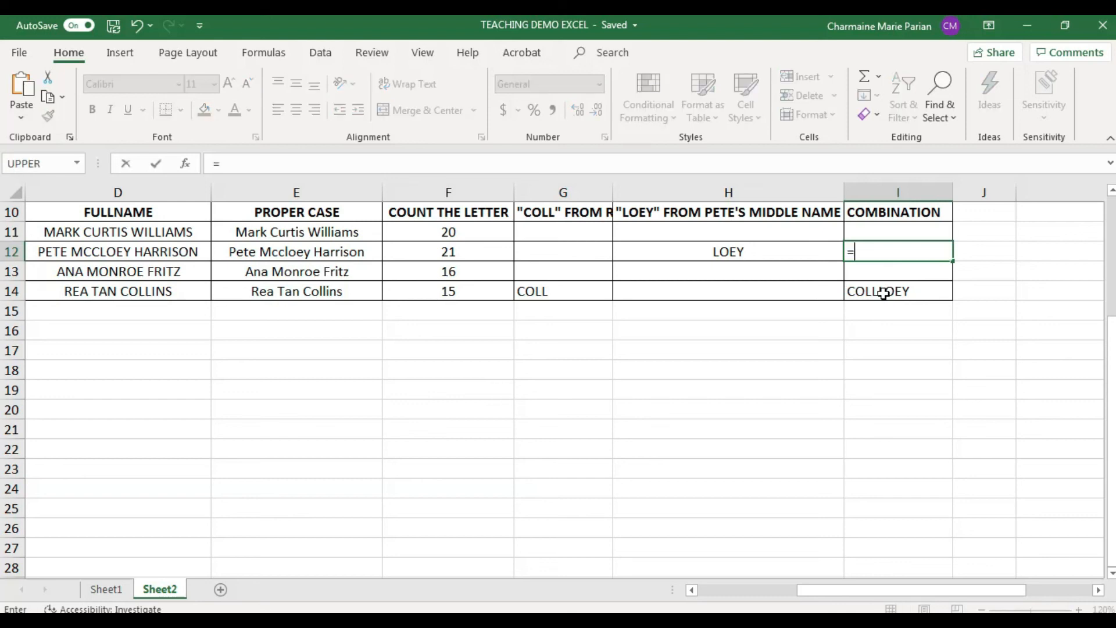
pyautogui.write('CONCAT')
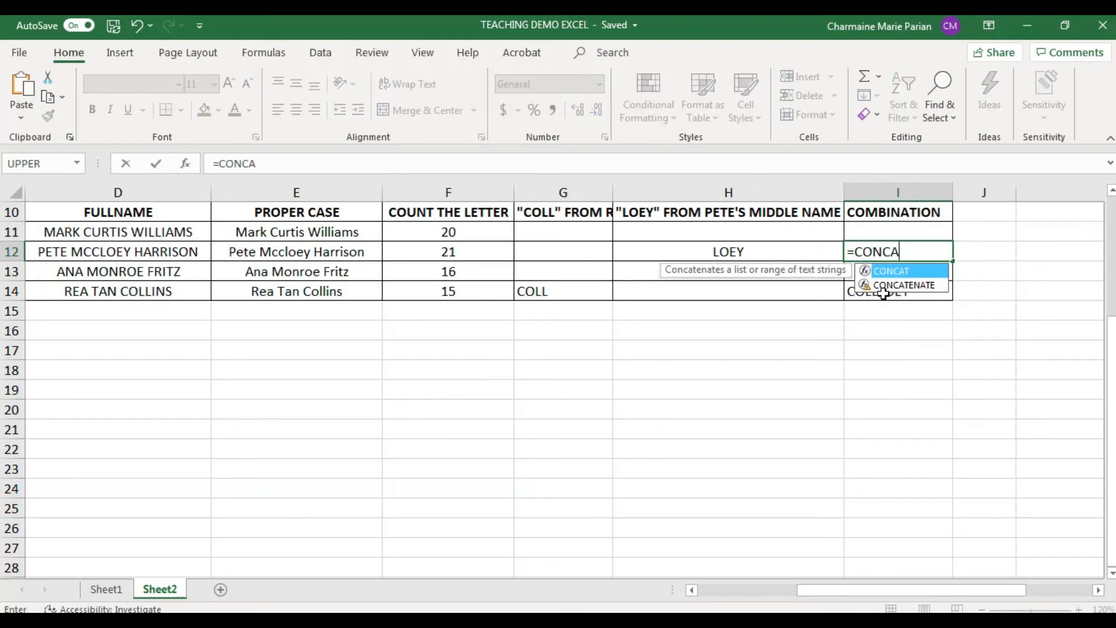
pyautogui.click(897, 286)
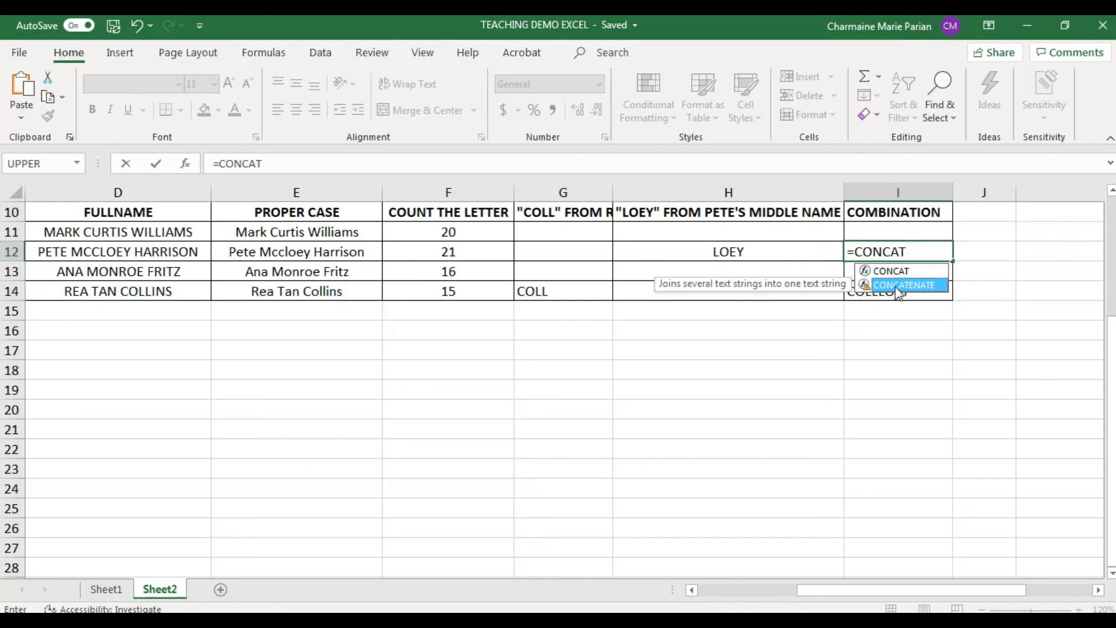
pyautogui.doubleClick(897, 286)
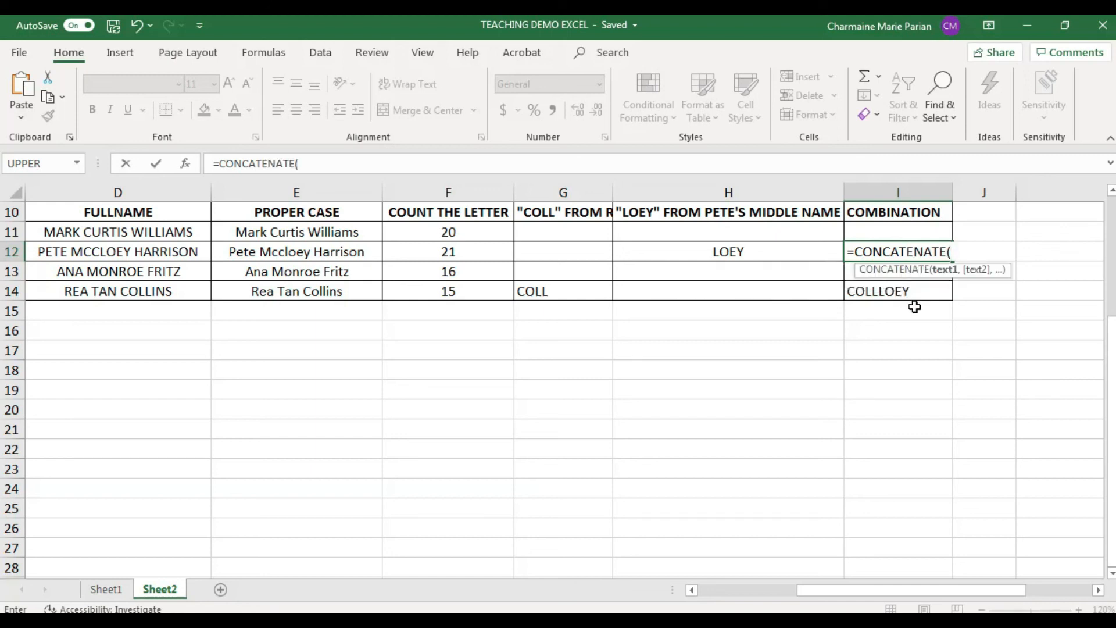
pyautogui.click(583, 296)
pyautogui.write(',')
pyautogui.click(708, 252)
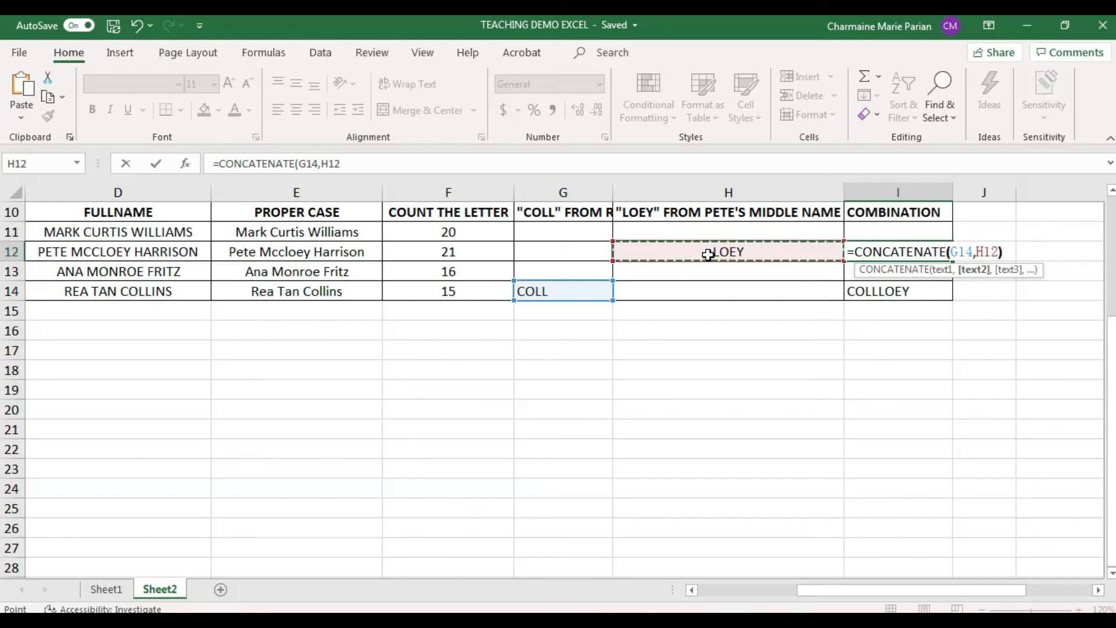
pyautogui.write(')')
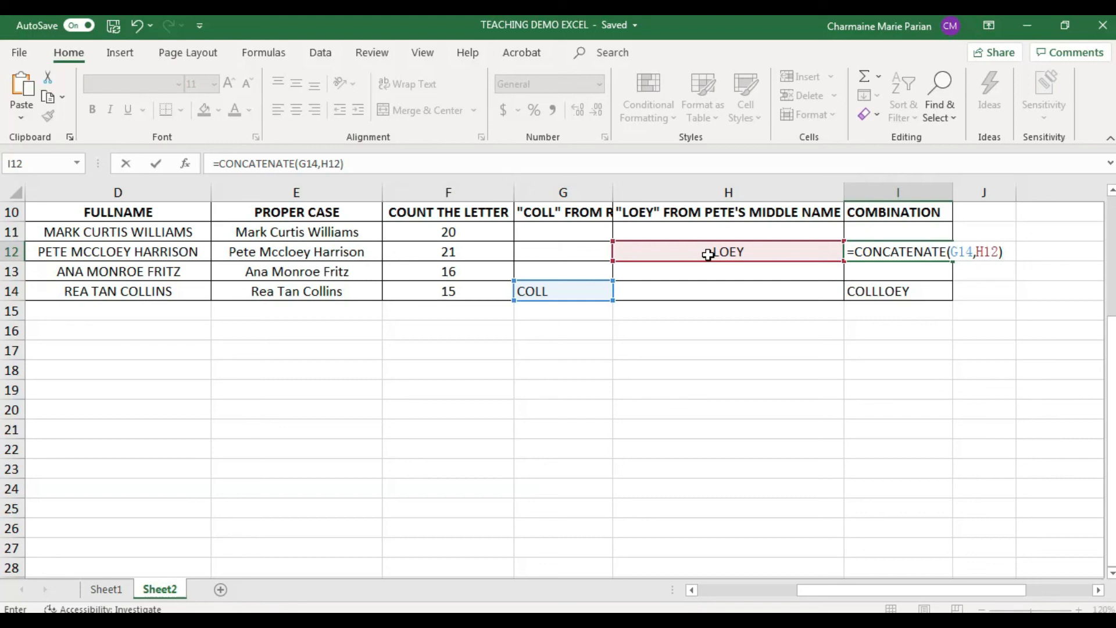
pyautogui.press('Return')
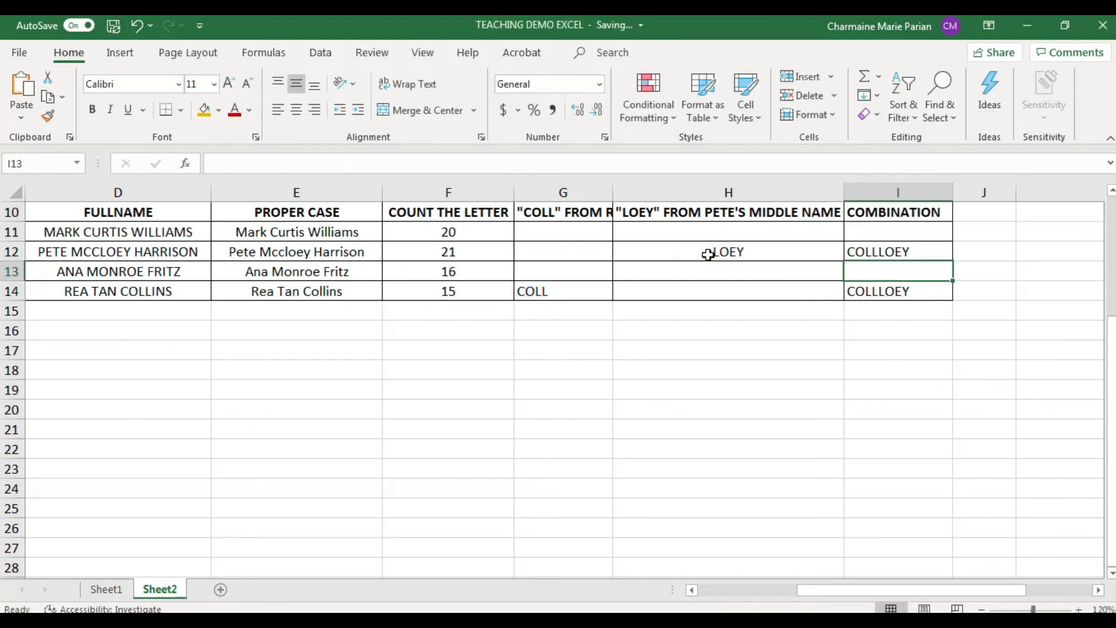
pyautogui.moveTo(962, 597); pyautogui.dragTo(832, 580)
pyautogui.scroll(3, 823, 528)
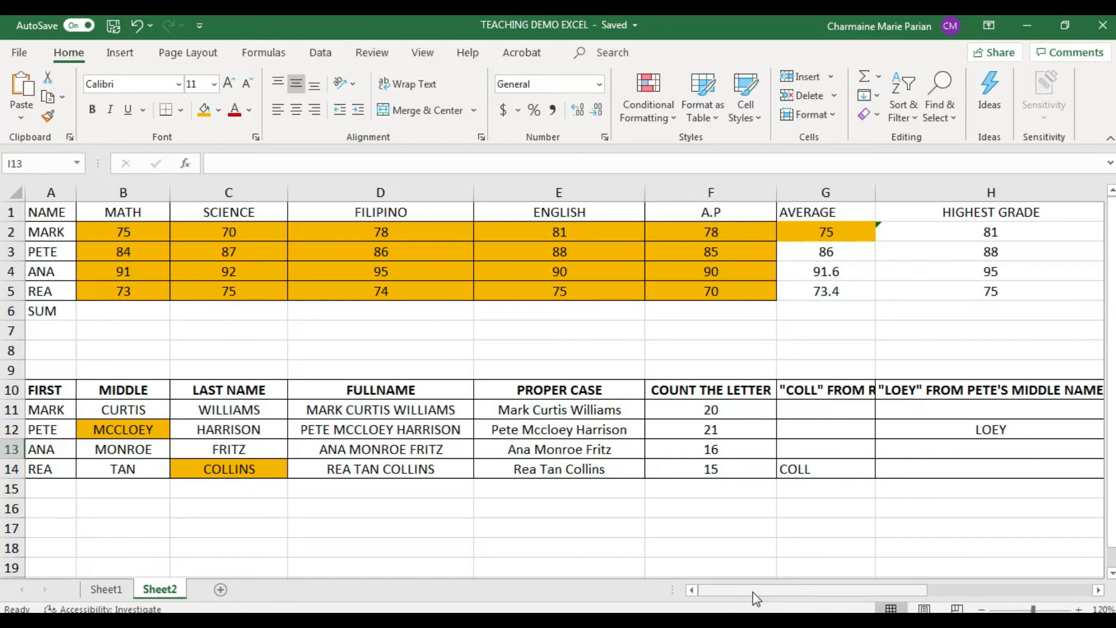
pyautogui.moveTo(755, 598); pyautogui.dragTo(714, 606)
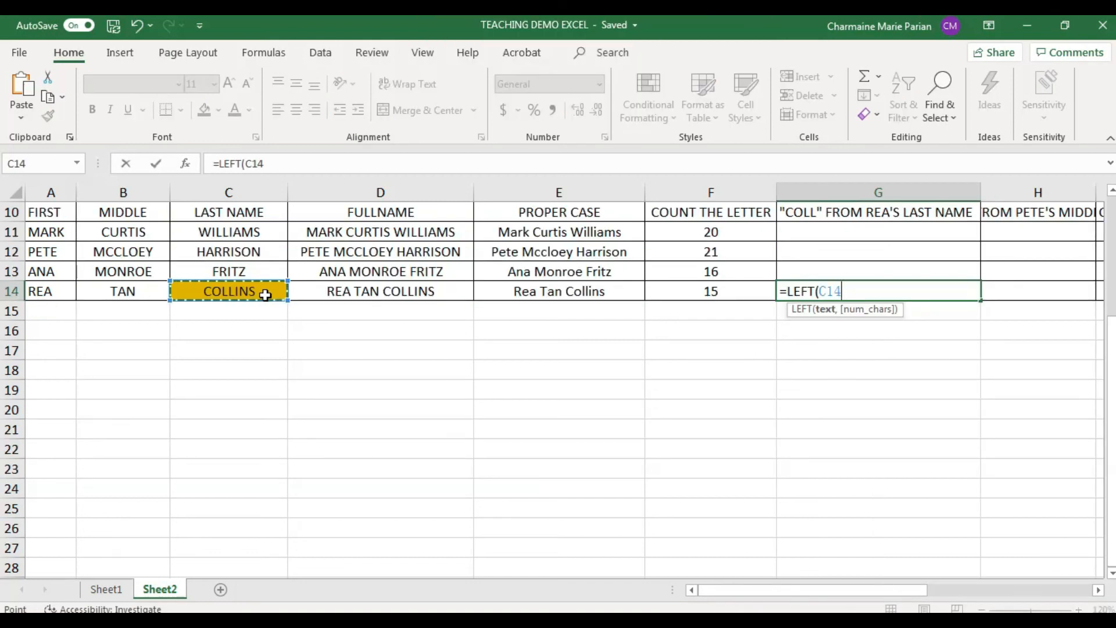
# Complete the LEFT formula in G14 as =LEFT(C14,4) to extract the last name's first four letters
pyautogui.write(',4')
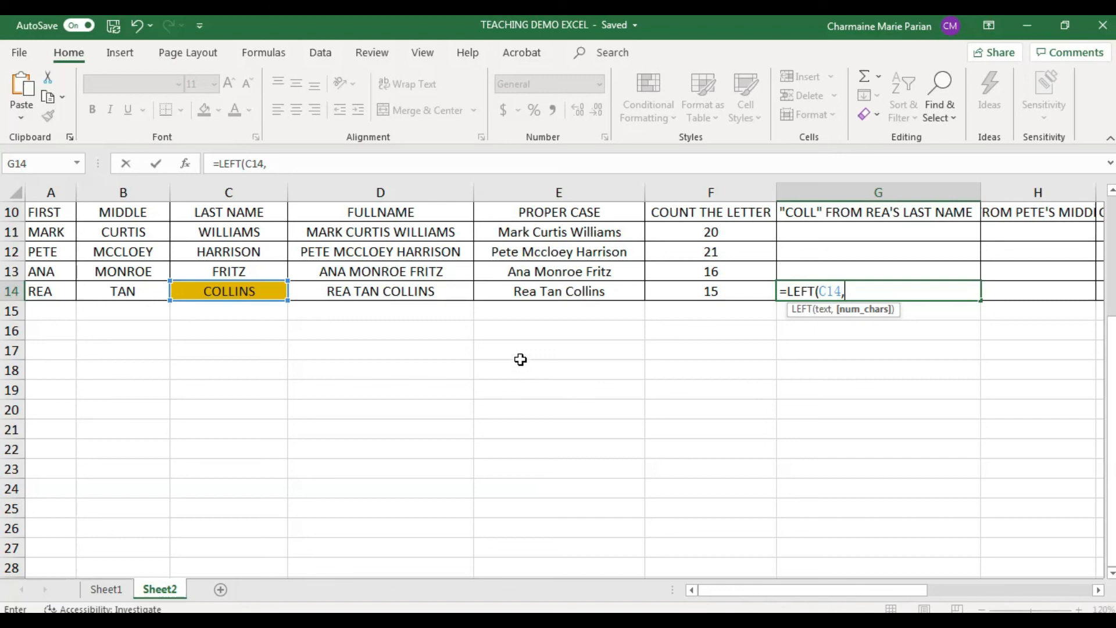
pyautogui.write('4)')
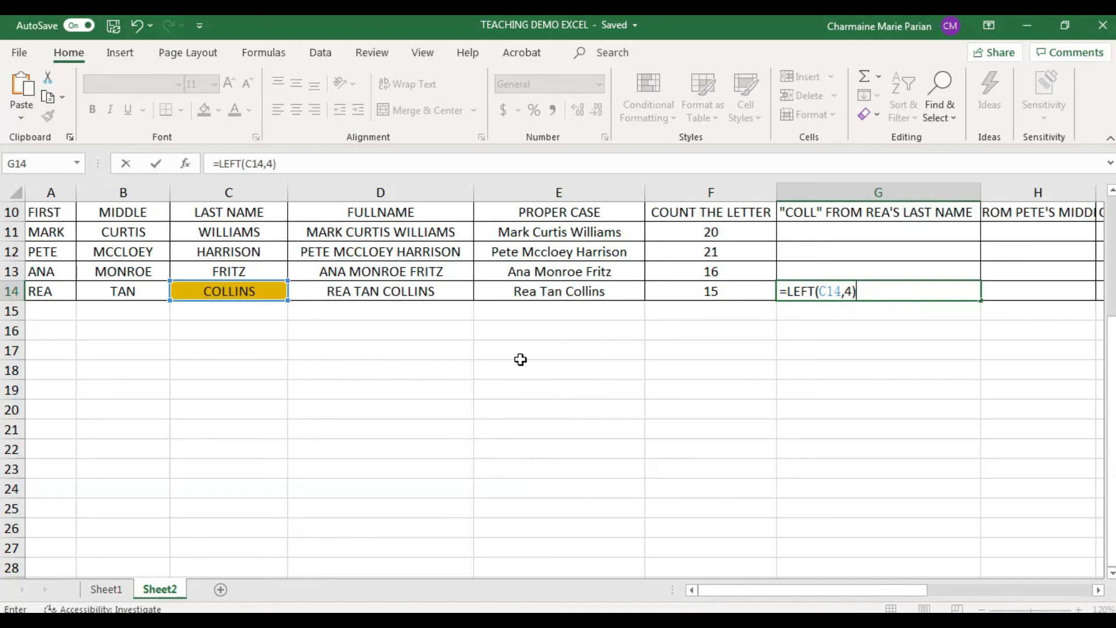
pyautogui.press('Return')
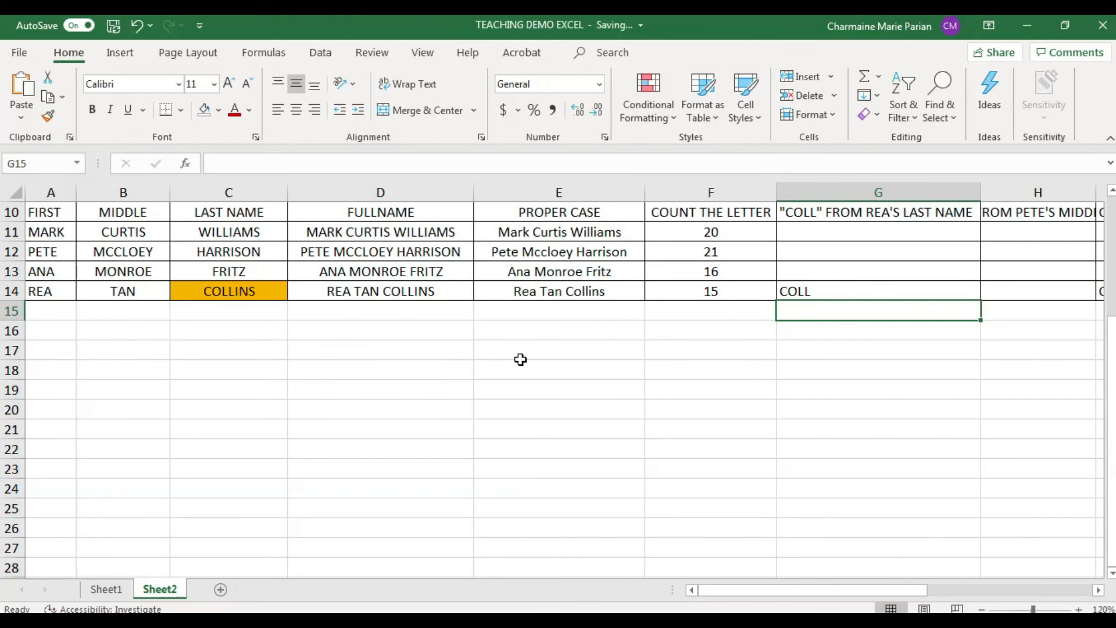
# Change the number of characters in G14's LEFT formula to 2
pyautogui.click(821, 292)
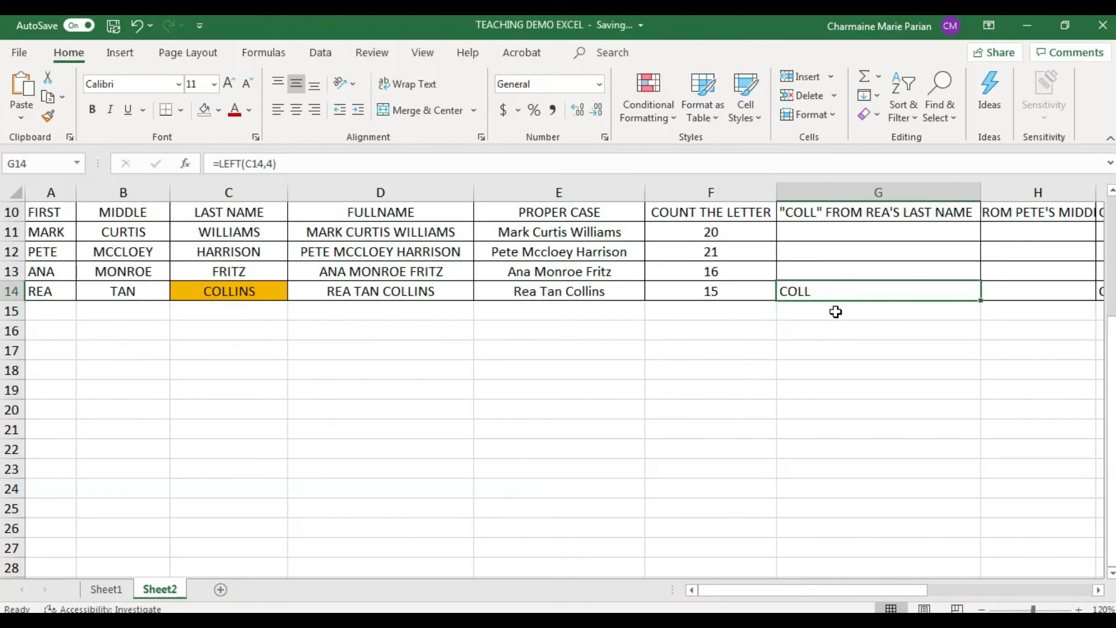
pyautogui.click(272, 164)
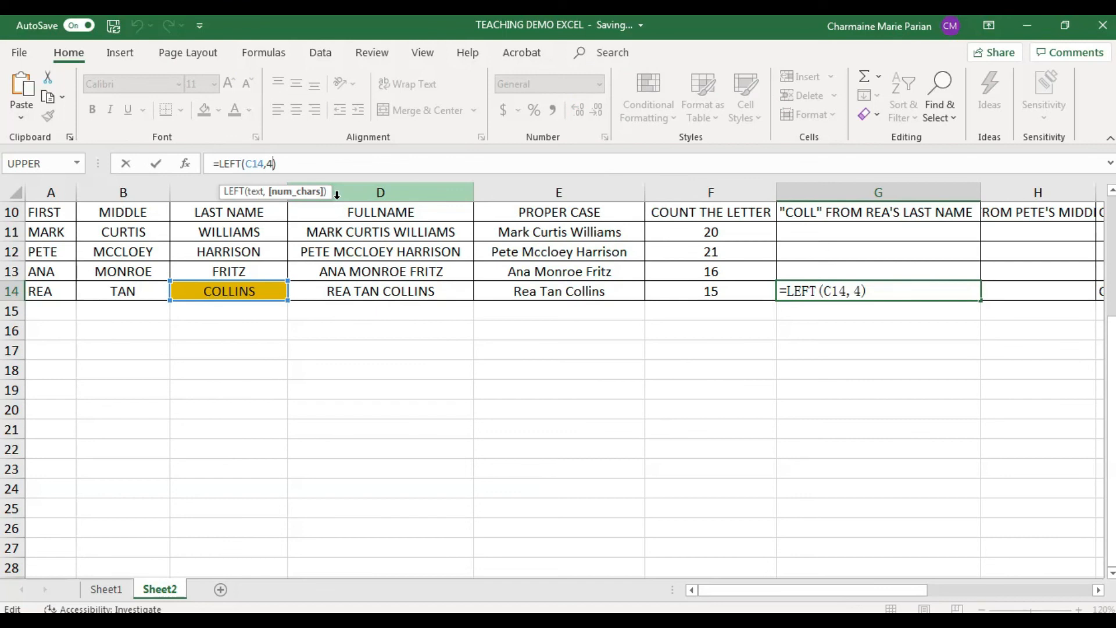
pyautogui.press('BackSpace')
pyautogui.write('2')
pyautogui.press('Return')
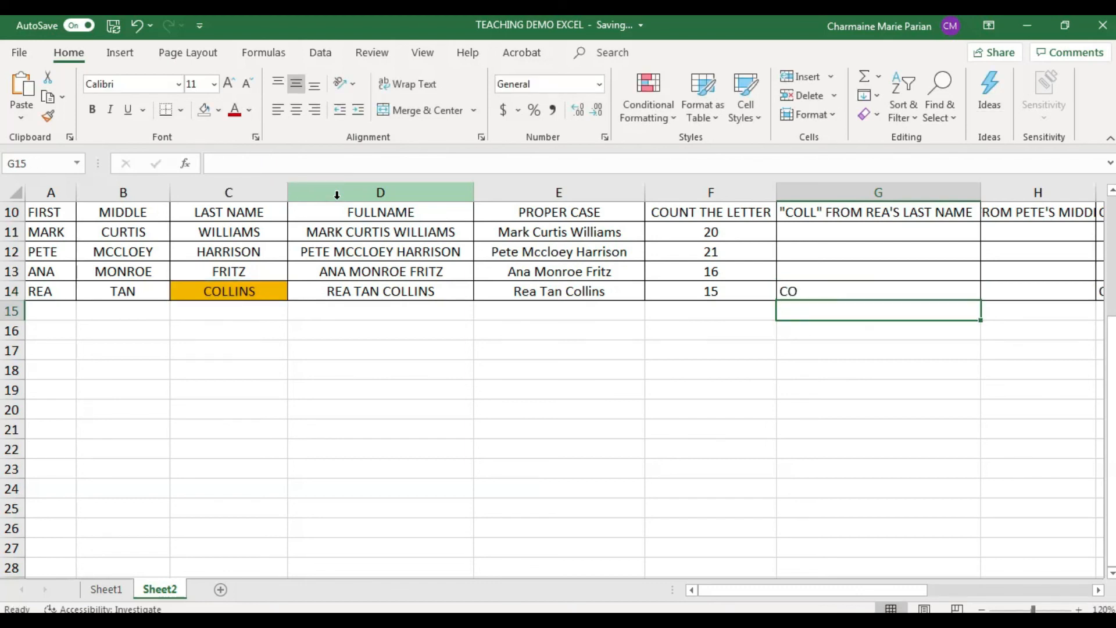
# Change the number of characters in G14's LEFT formula to 6
pyautogui.press('Up')
pyautogui.click(278, 164)
pyautogui.press('BackSpace')
pyautogui.write('6')
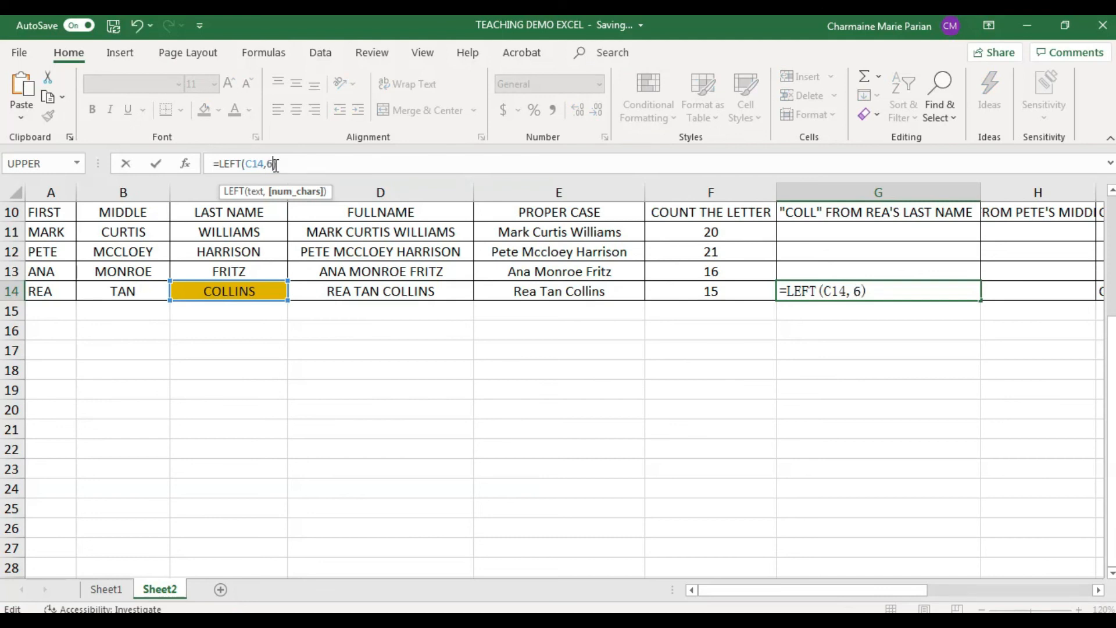
pyautogui.press('Return')
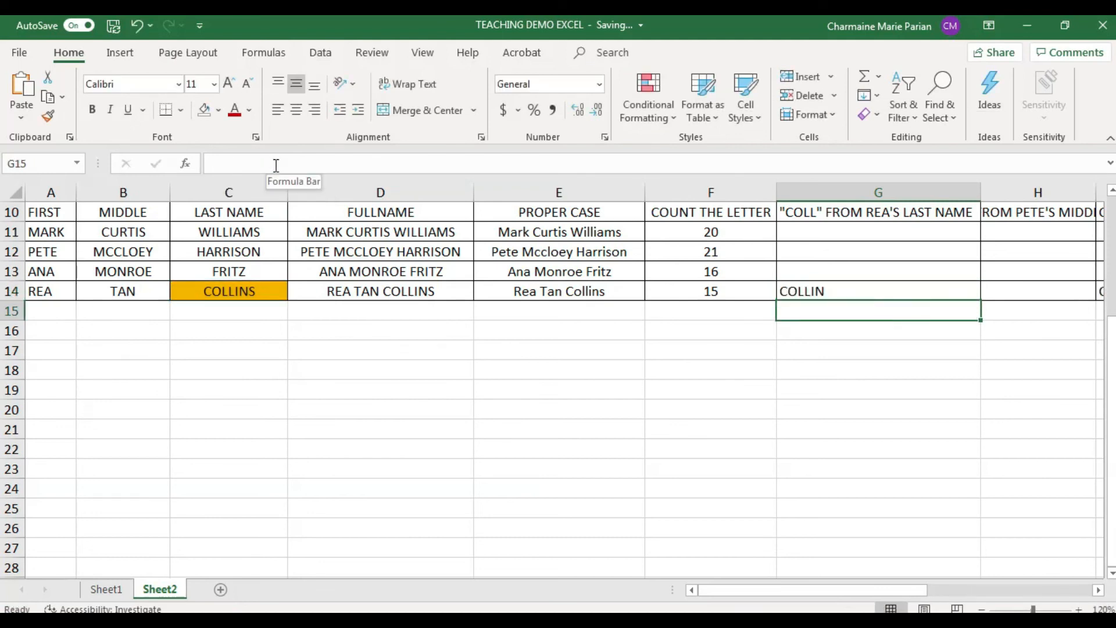
# Change the number of characters in G14's LEFT formula to 1
pyautogui.click(860, 293)
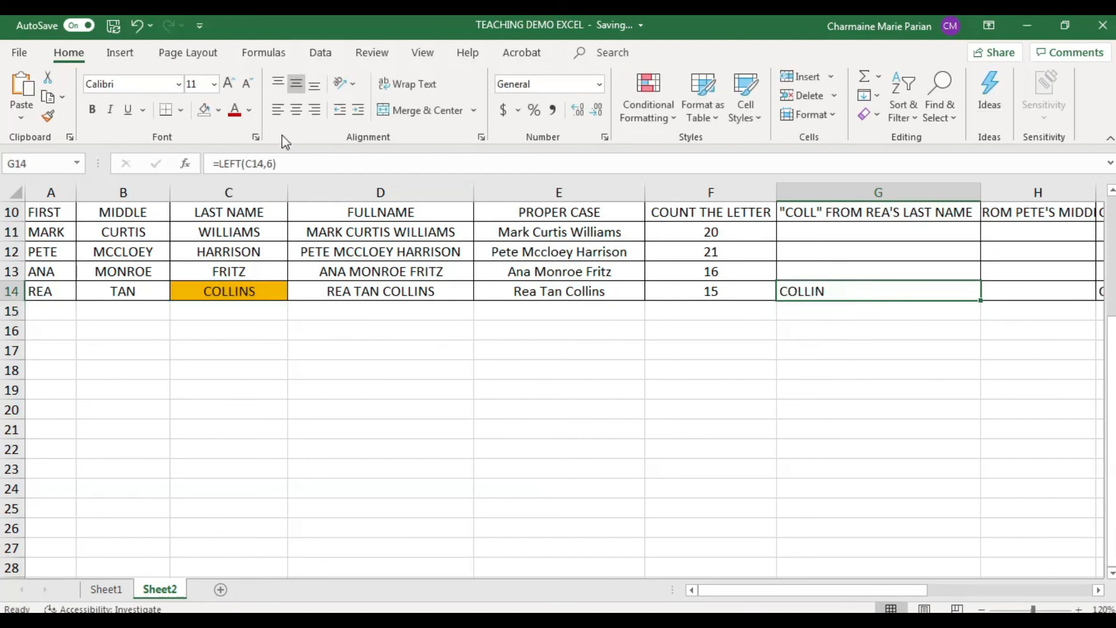
pyautogui.click(266, 163)
pyautogui.press('Delete')
pyautogui.write('1')
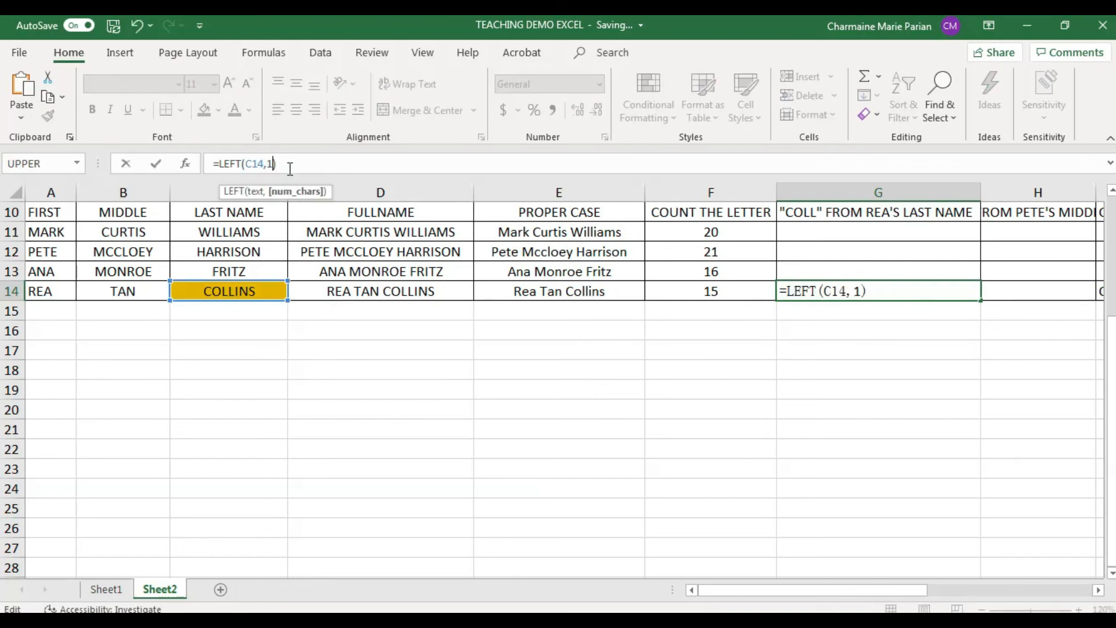
pyautogui.press('Return')
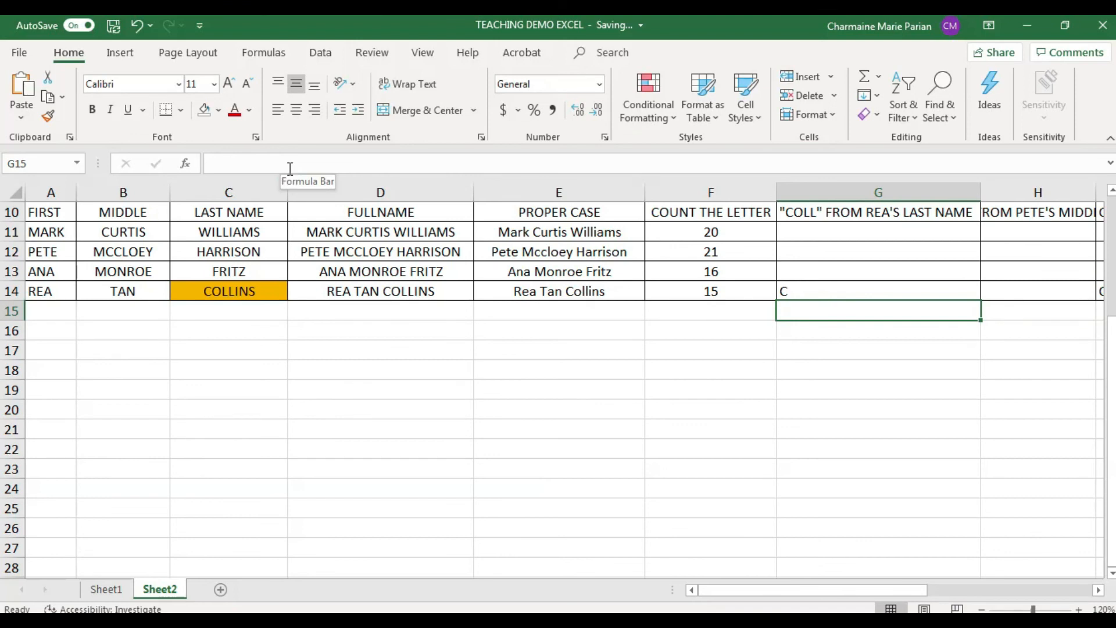
# Set the number of characters in G14's LEFT formula back to 4
pyautogui.click(799, 292)
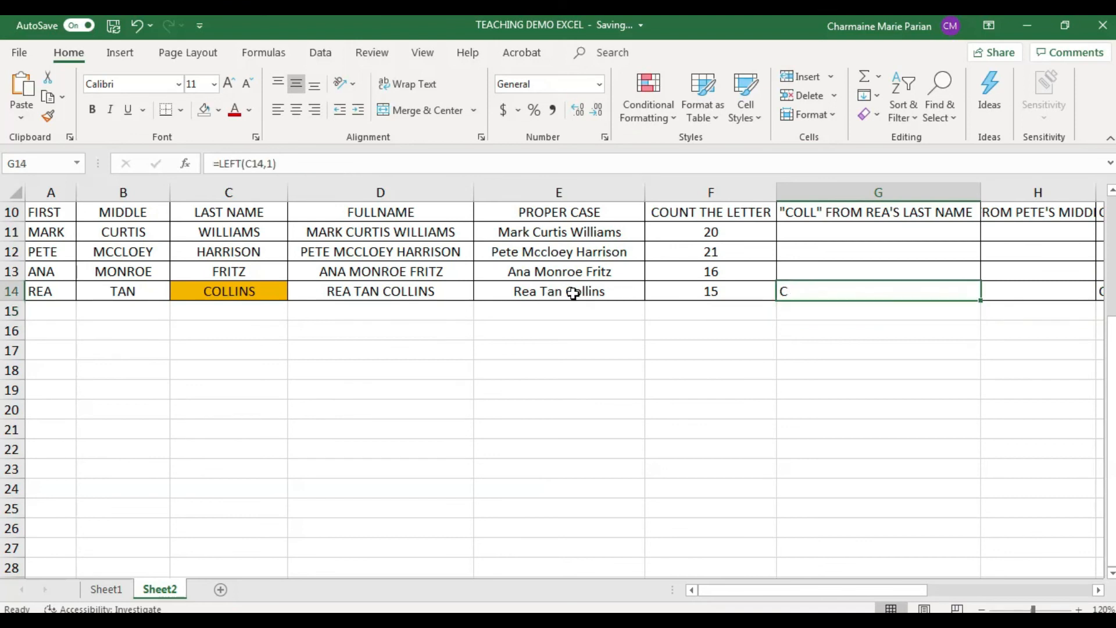
pyautogui.click(276, 164)
pyautogui.press('BackSpace')
pyautogui.write('4')
pyautogui.press('Return')
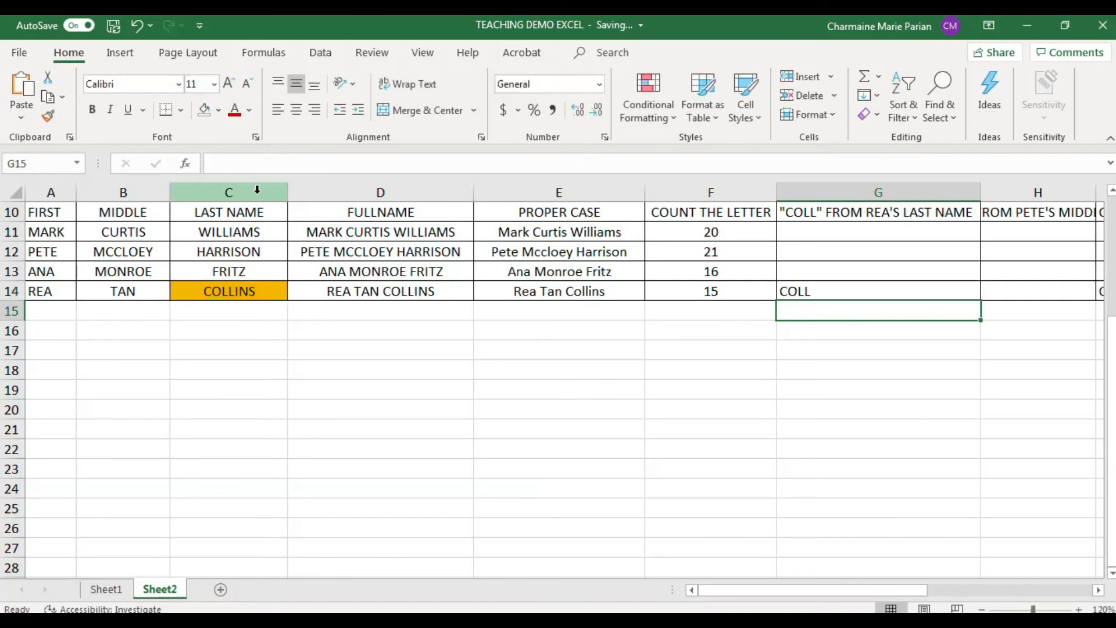
# Narrow column G and auto-fit column H to its full header text about extracting "LOEY"
pyautogui.moveTo(979, 192); pyautogui.dragTo(876, 192)
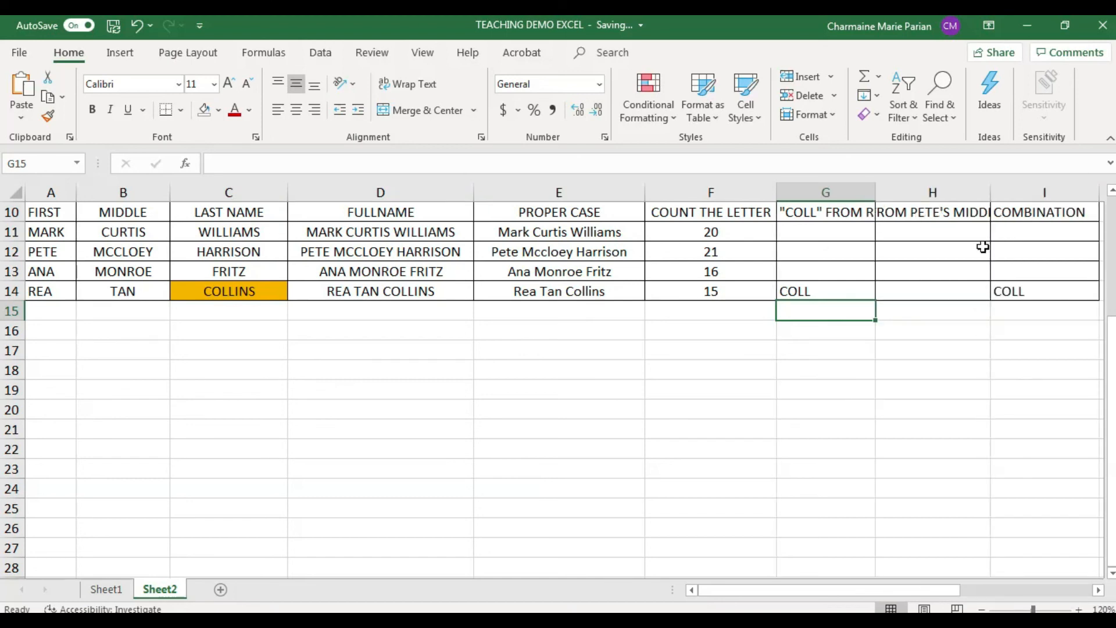
pyautogui.doubleClick(991, 193)
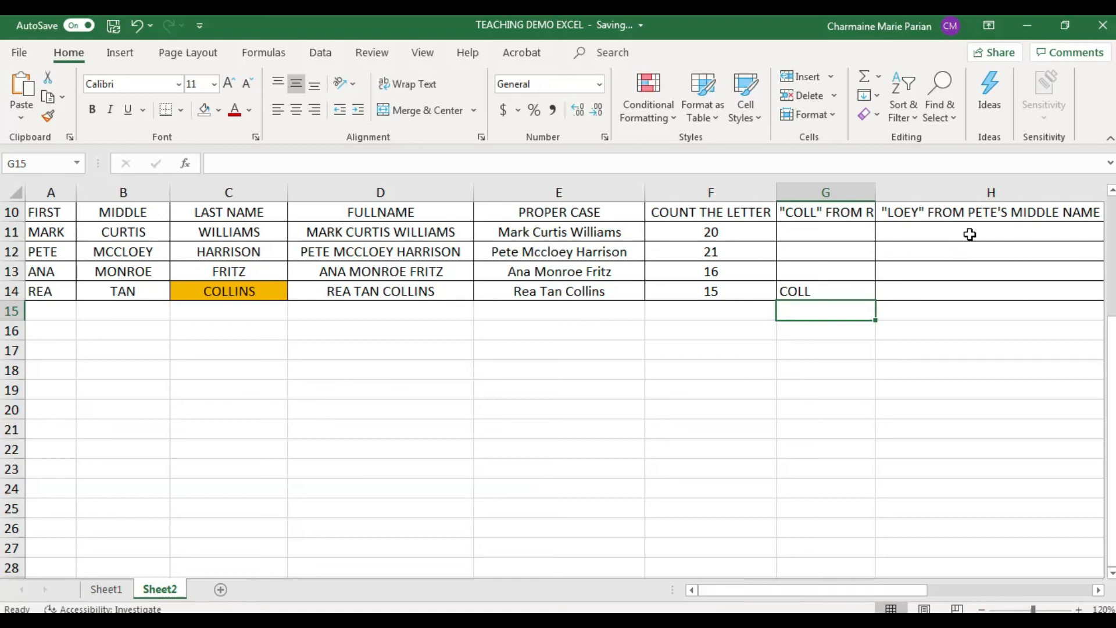
# Make the header row 10 of the names table bold
pyautogui.click(138, 253)
pyautogui.scroll(1, 250, 278)
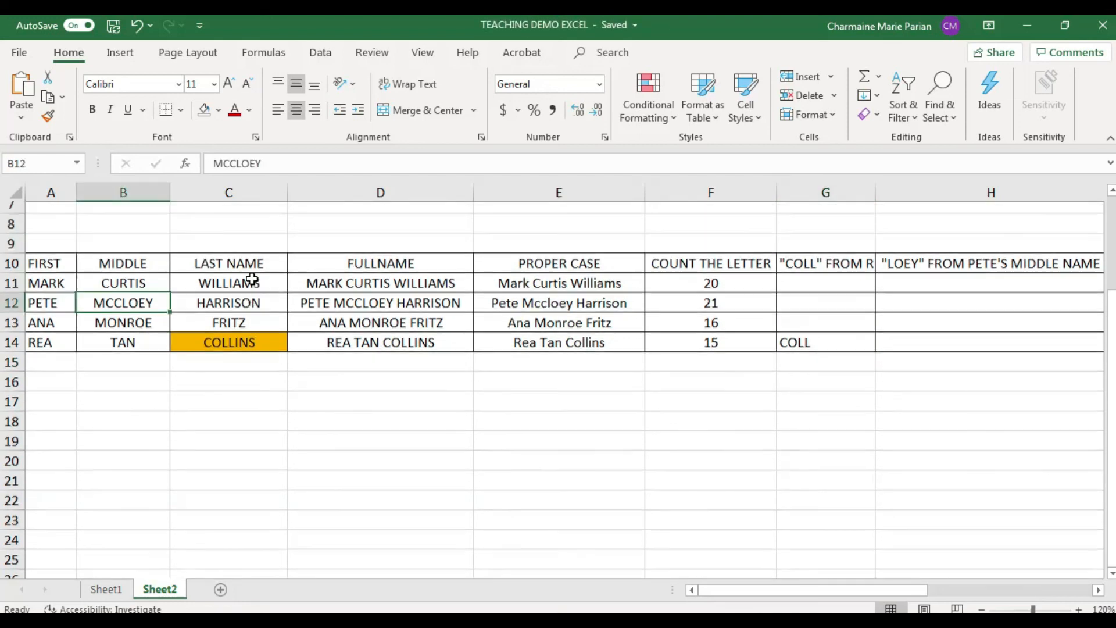
pyautogui.scroll(-1, 291, 294)
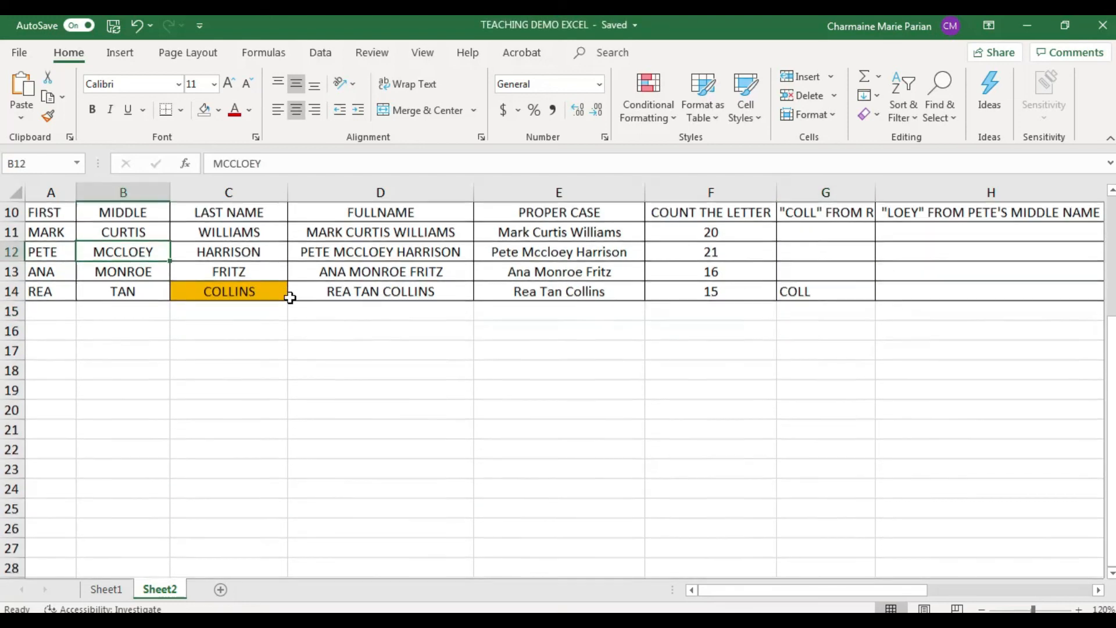
pyautogui.click(11, 212)
pyautogui.click(99, 111)
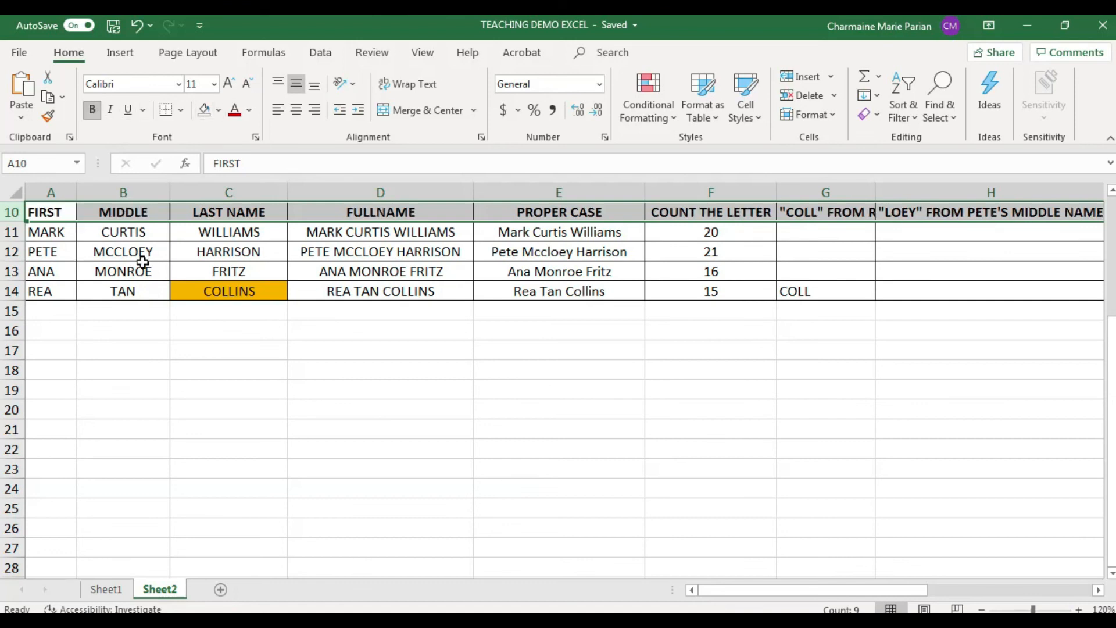
# Highlight the middle name in cell B12 with the same orange fill as C14
pyautogui.click(127, 306)
pyautogui.click(132, 253)
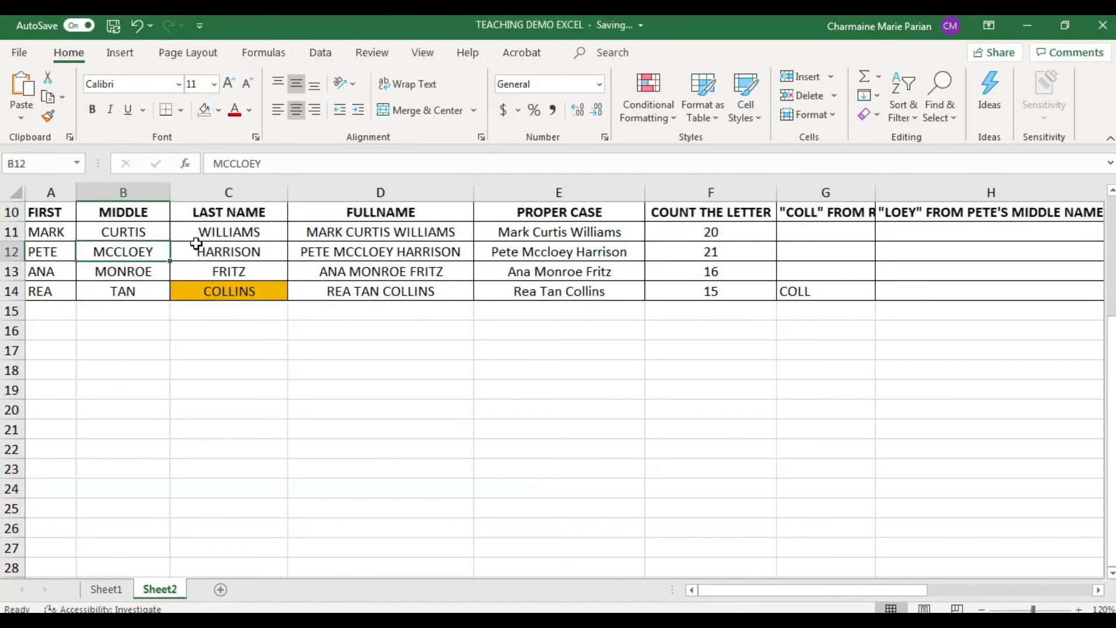
pyautogui.click(221, 117)
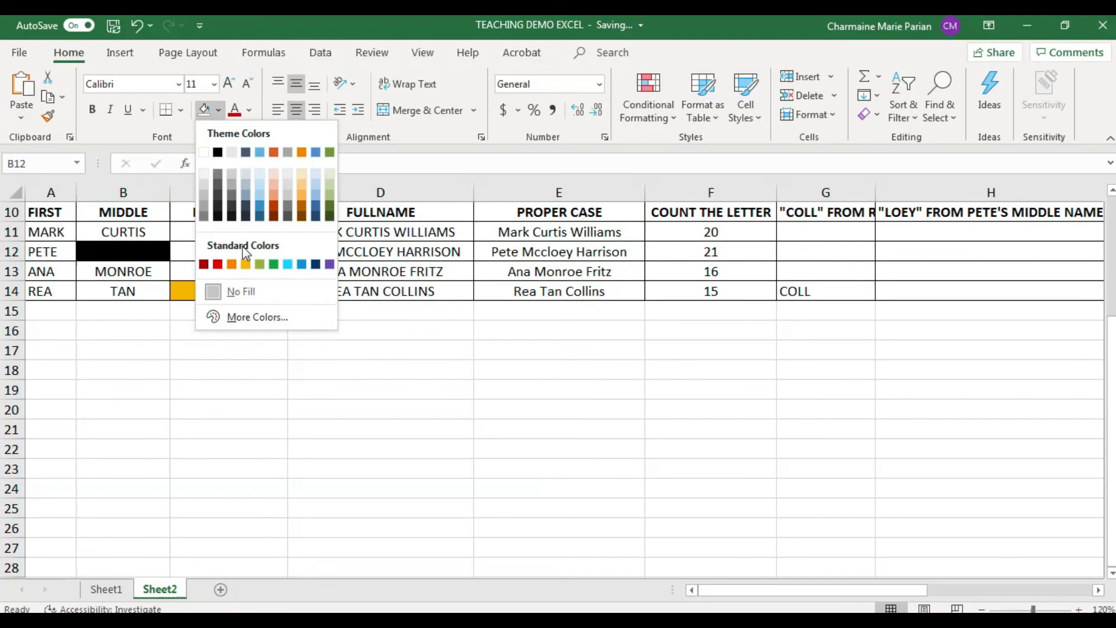
pyautogui.click(243, 264)
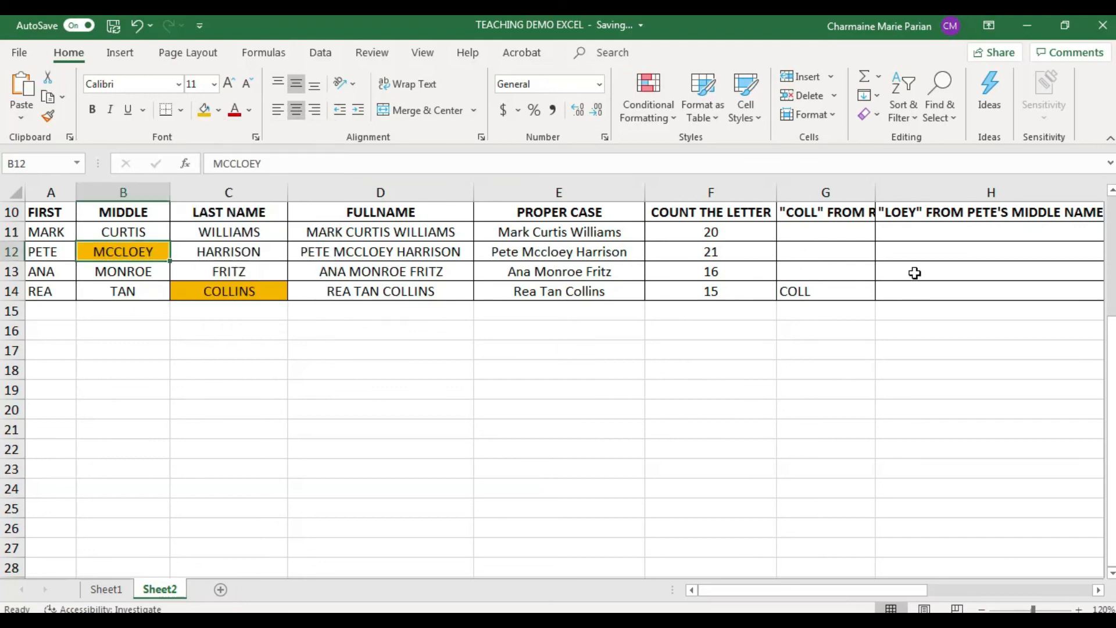
# Extract the last four characters of the middle name into H12 with the formula =RIGHT(B12,4)
pyautogui.click(837, 291)
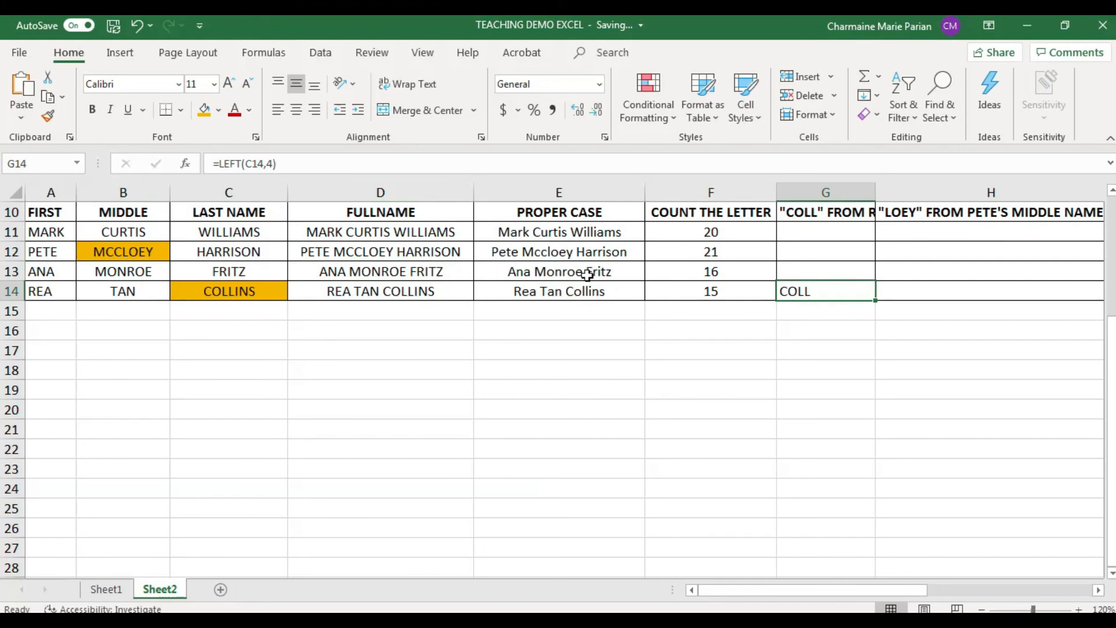
pyautogui.click(221, 295)
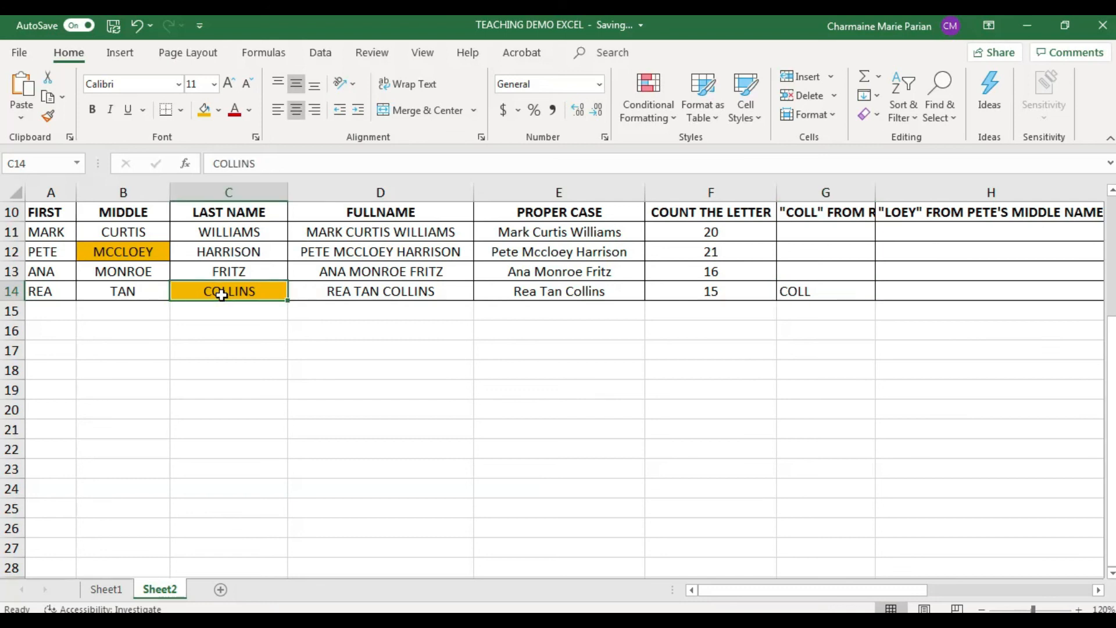
pyautogui.click(144, 253)
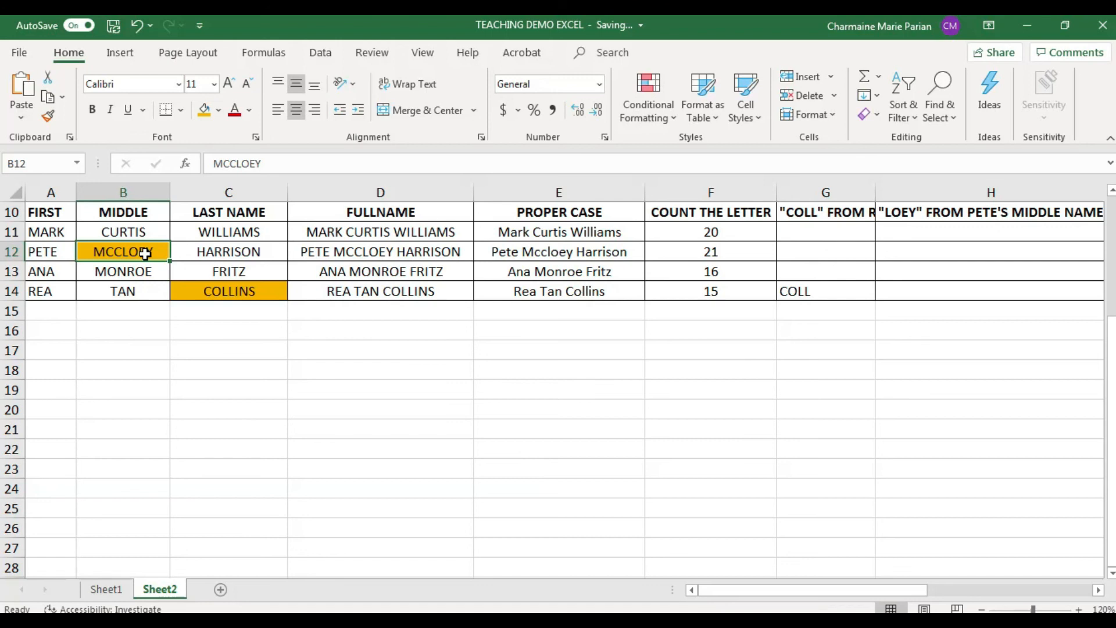
pyautogui.click(941, 248)
pyautogui.write('=')
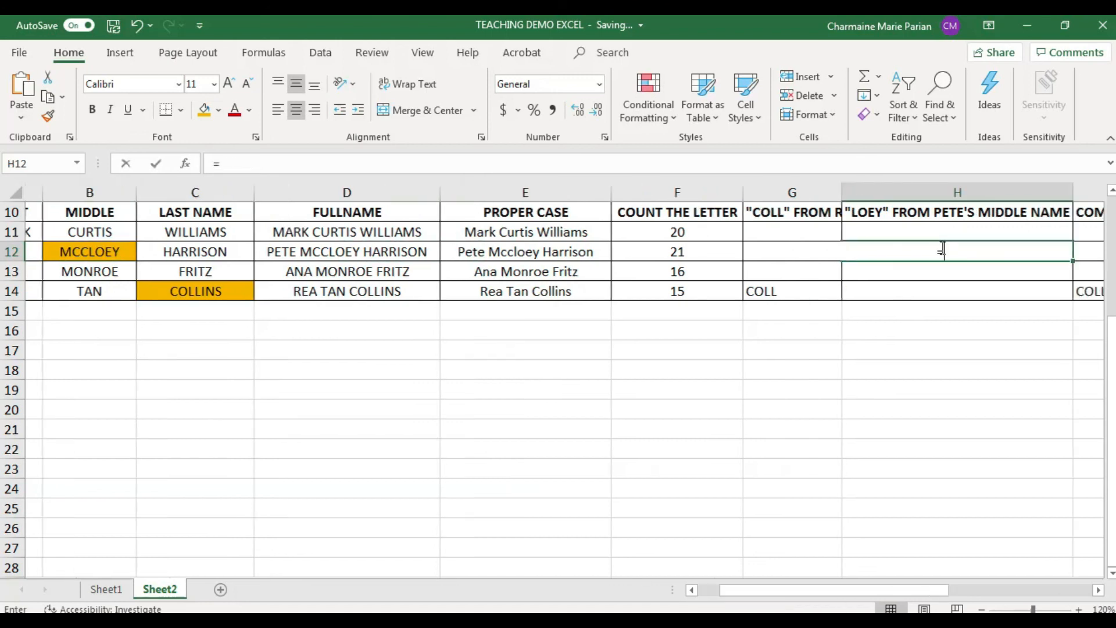
pyautogui.write('RIGH')
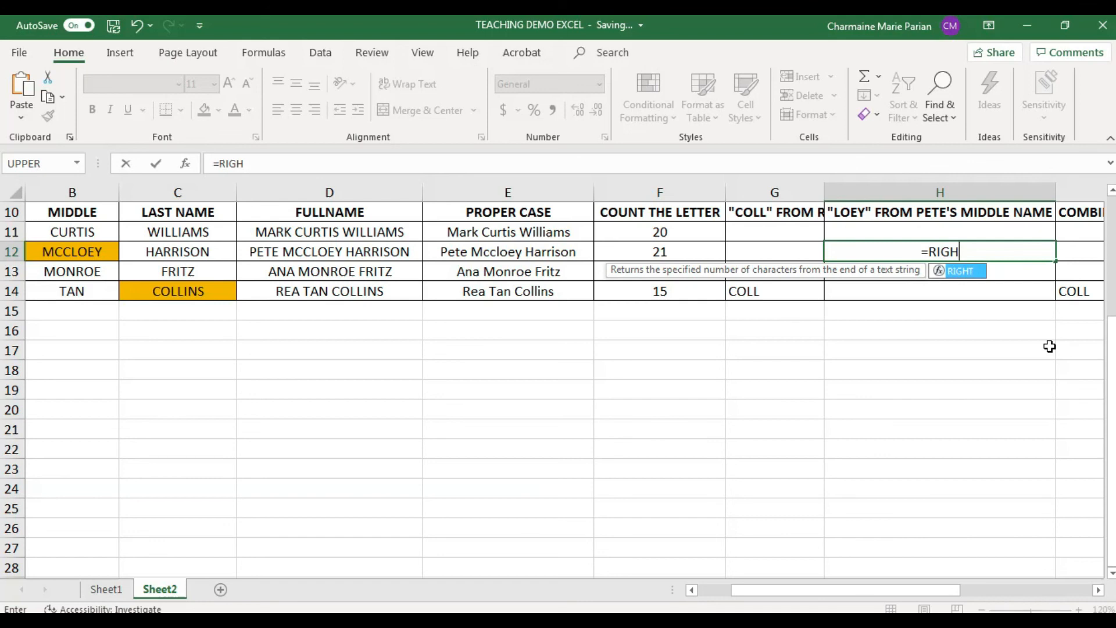
pyautogui.doubleClick(970, 271)
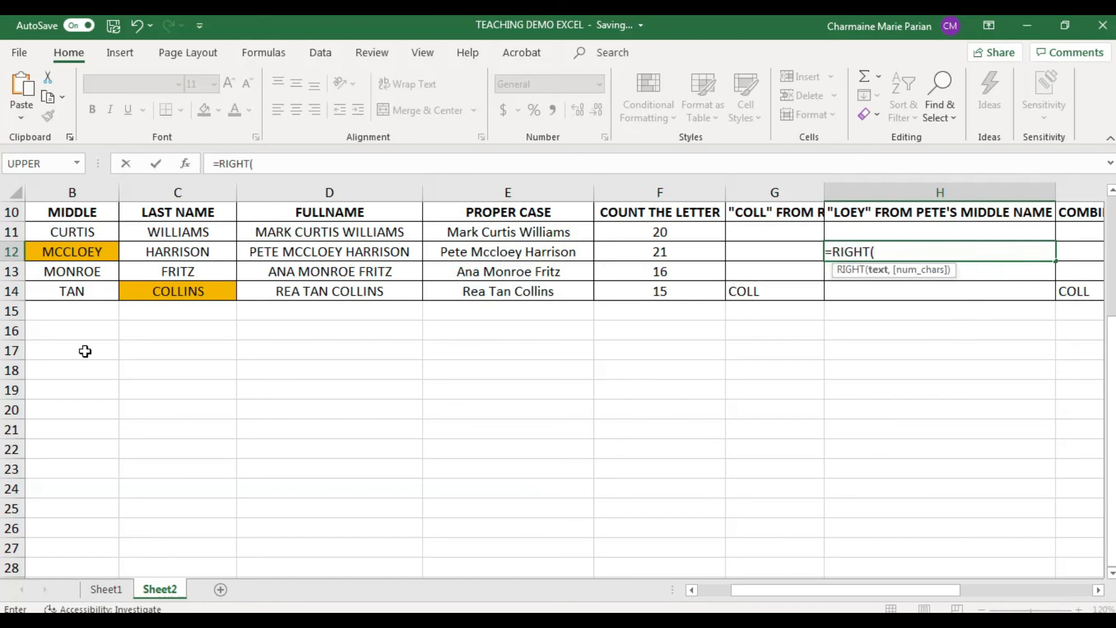
pyautogui.click(75, 252)
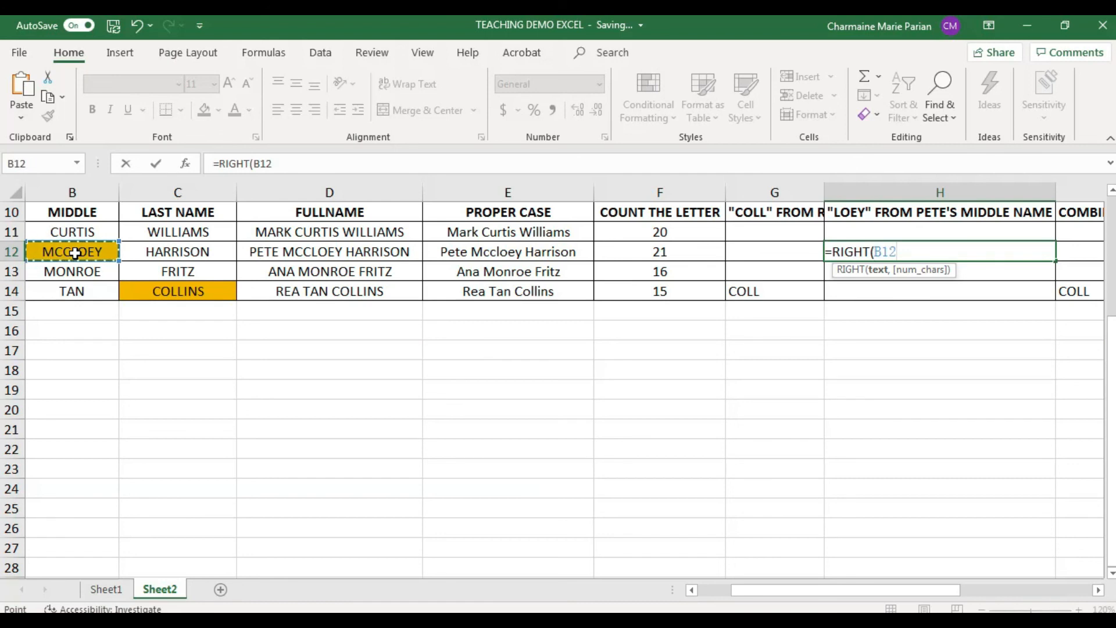
pyautogui.write(',')
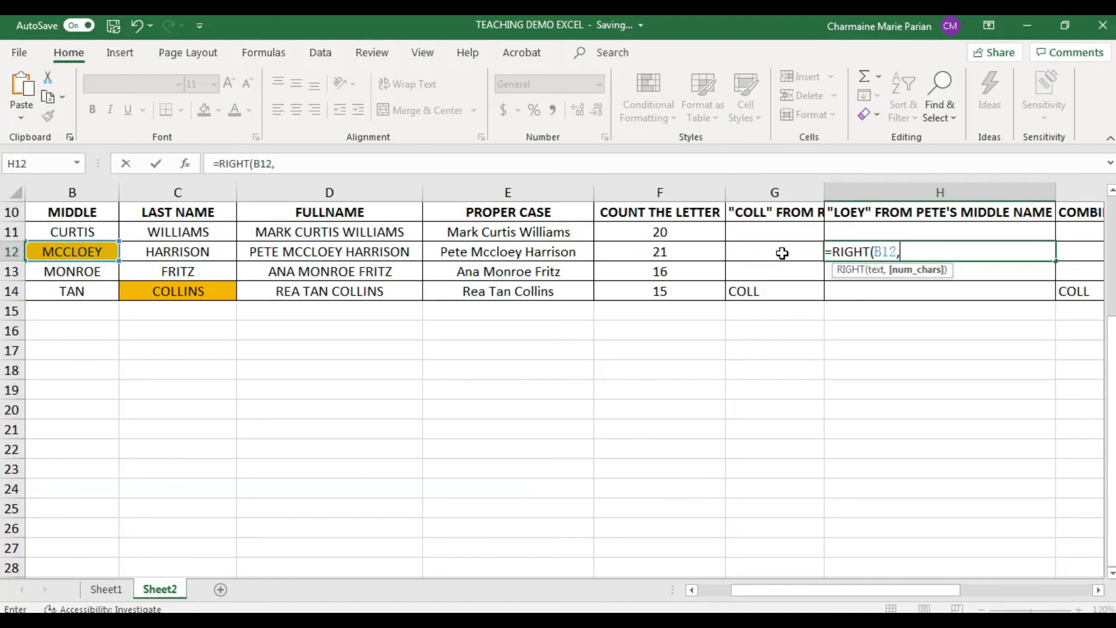
pyautogui.write('4)')
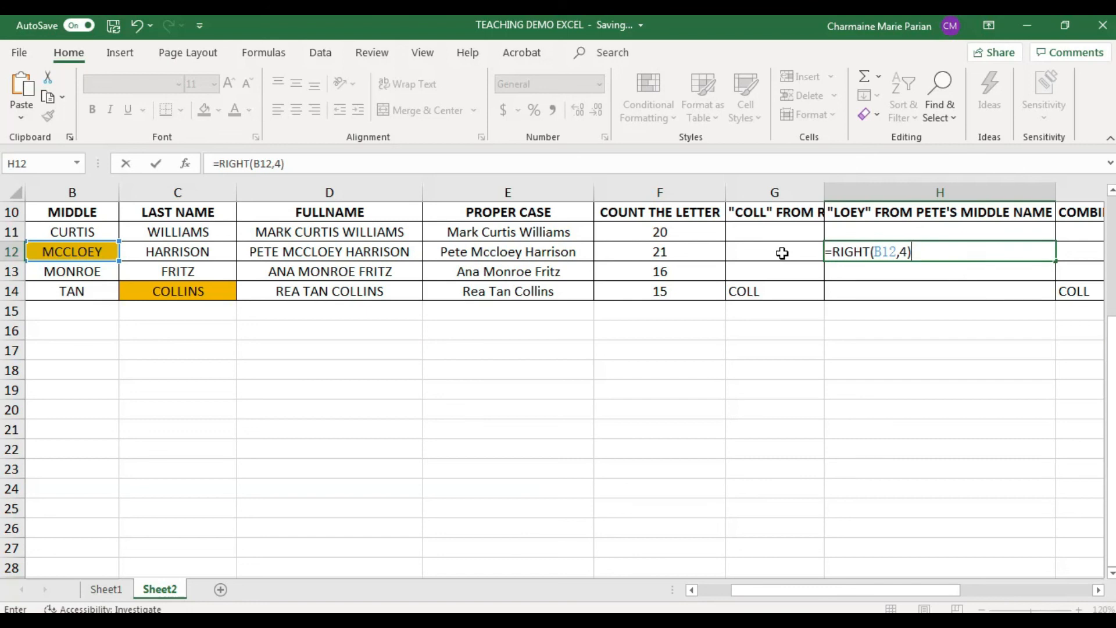
pyautogui.press('Return')
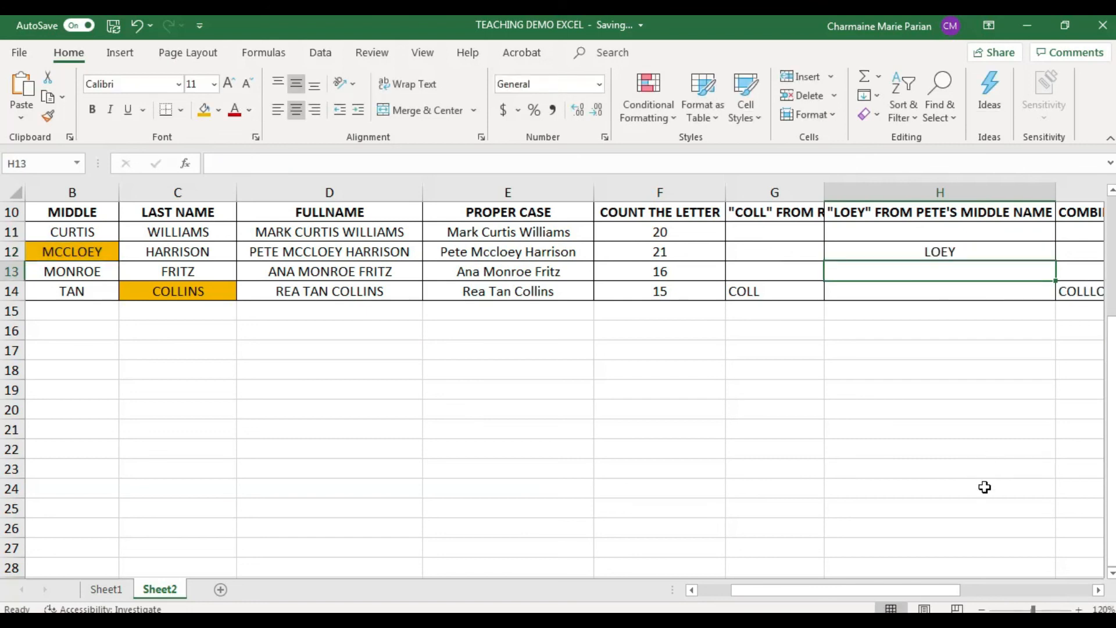
pyautogui.moveTo(918, 590)
pyautogui.mouseDown()
pyautogui.moveTo(945, 592)
pyautogui.moveTo(919, 586)
pyautogui.mouseUp()
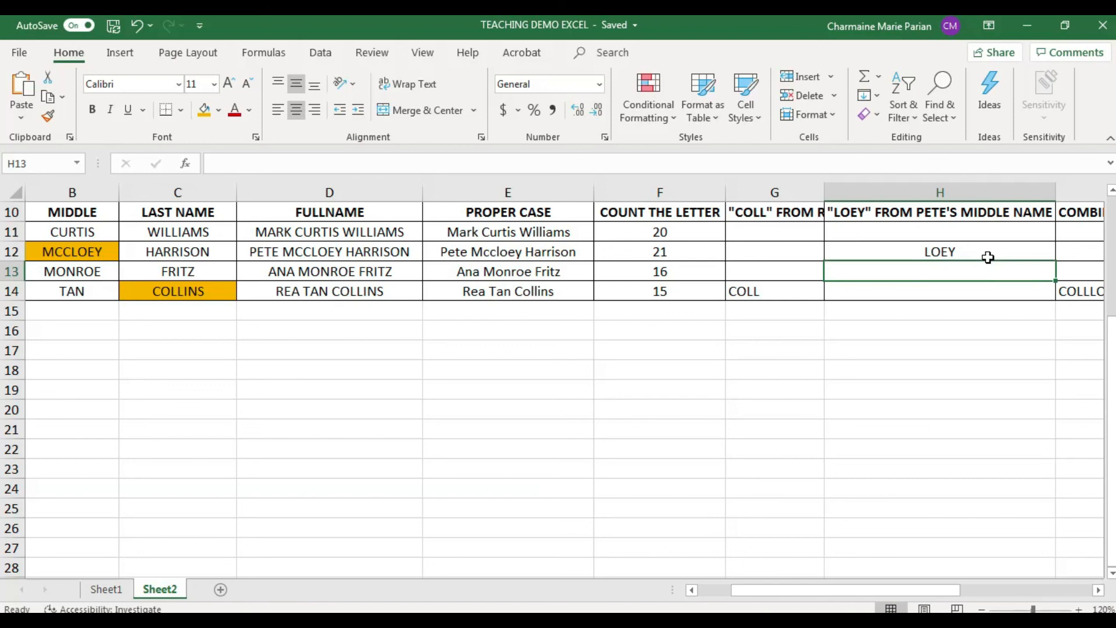
pyautogui.click(989, 254)
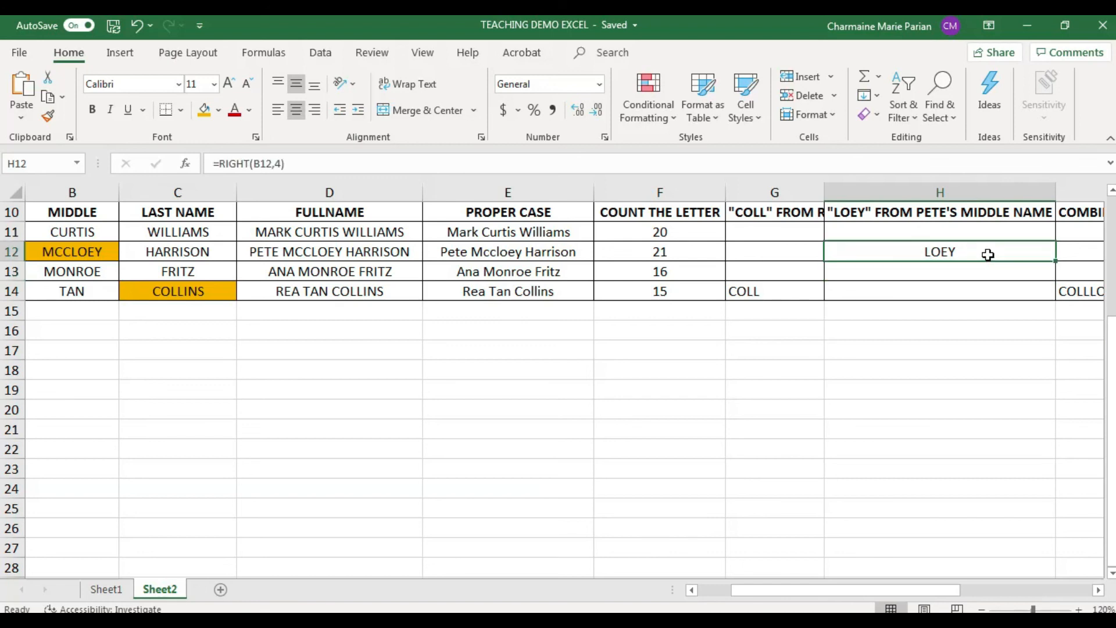
# Join the two extracted texts in I12 of the COMBINATION column with =CONCATENATE(G14,H12)
pyautogui.moveTo(916, 590); pyautogui.dragTo(988, 594)
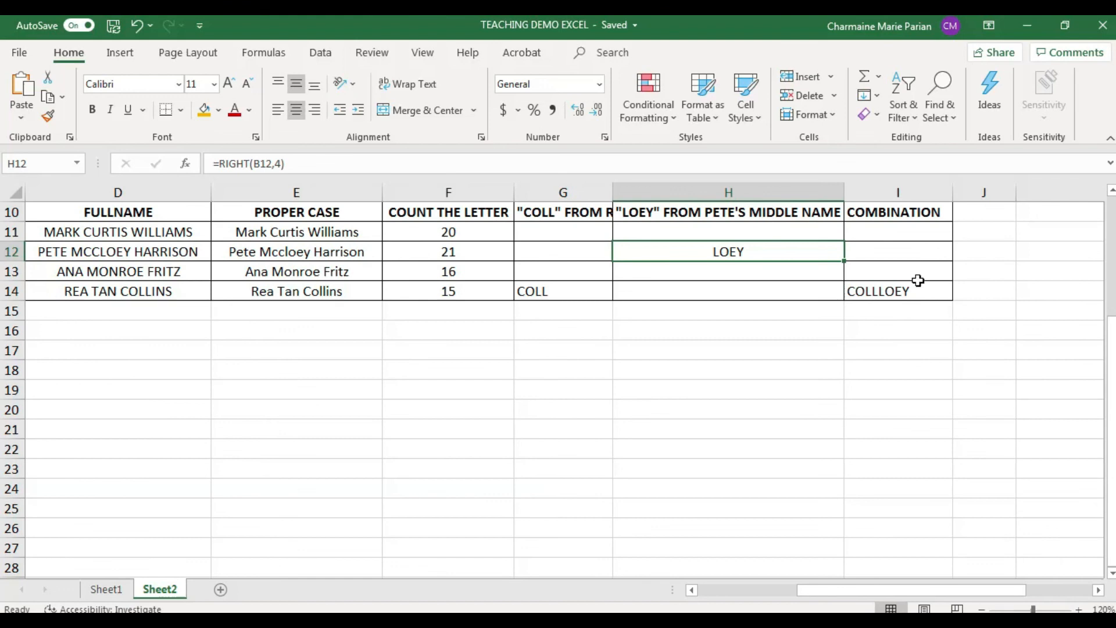
pyautogui.click(598, 294)
pyautogui.click(689, 261)
pyautogui.click(596, 296)
pyautogui.click(658, 254)
pyautogui.click(910, 252)
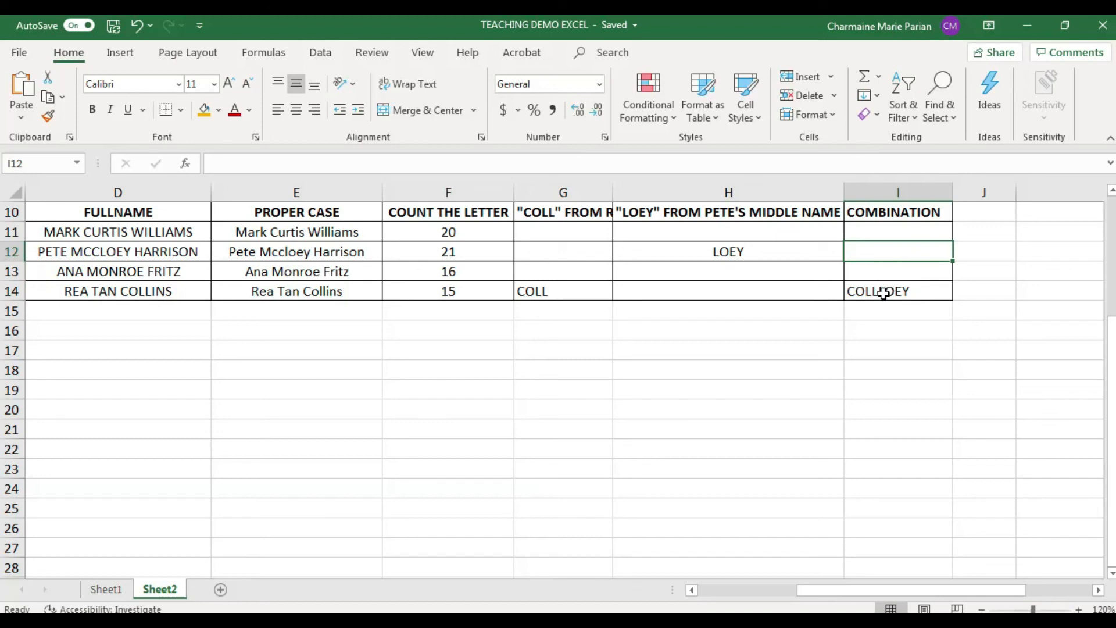
pyautogui.write('=CON')
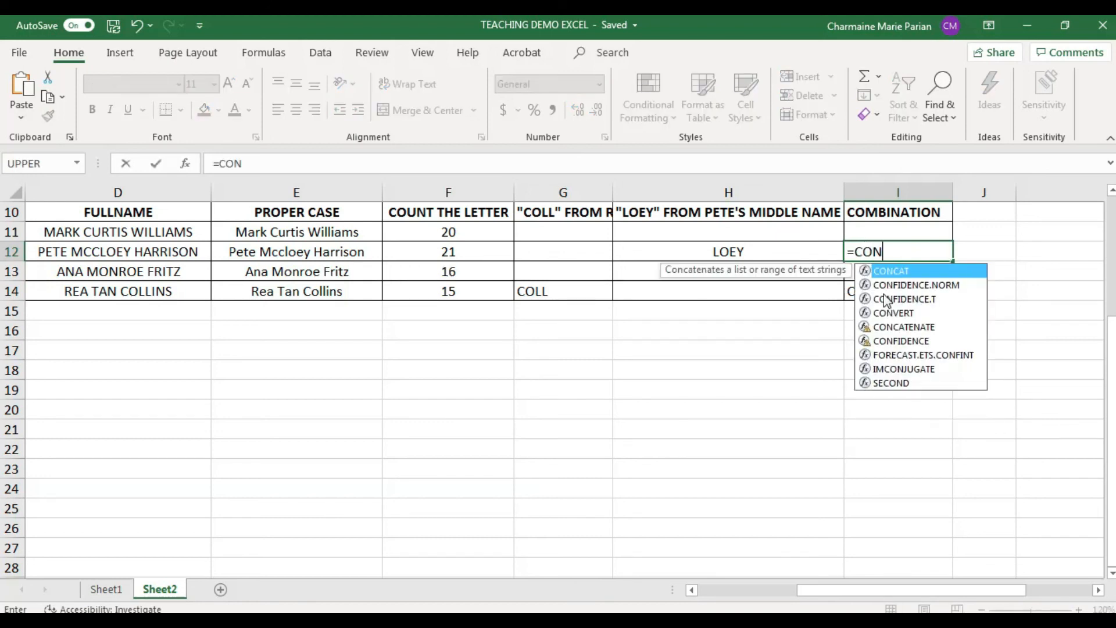
pyautogui.write('CA')
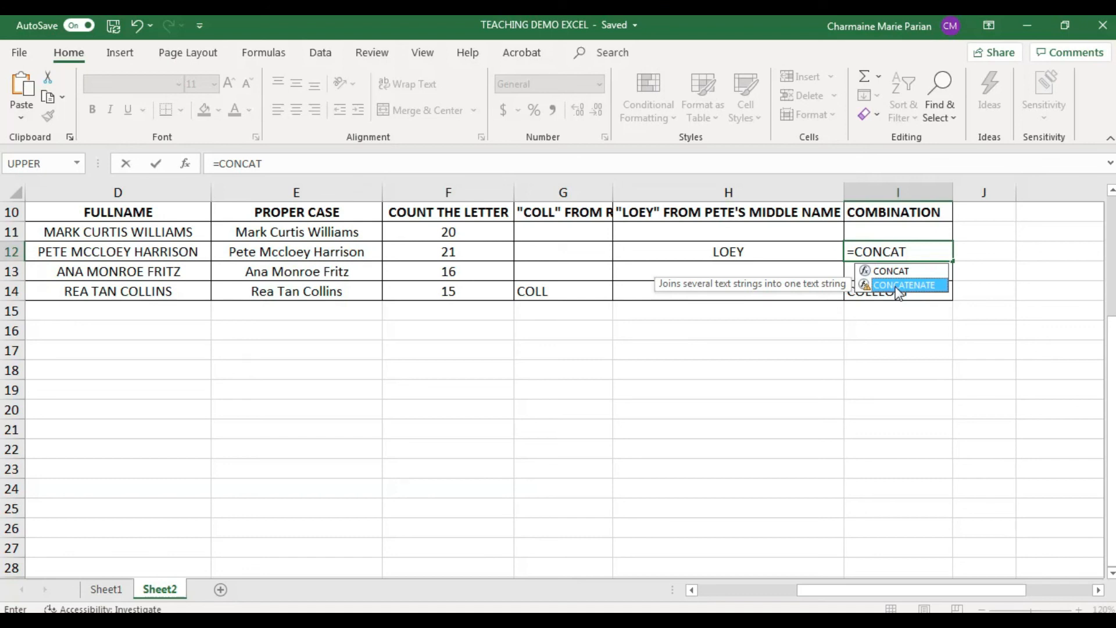
pyautogui.write('T')
pyautogui.doubleClick(898, 286)
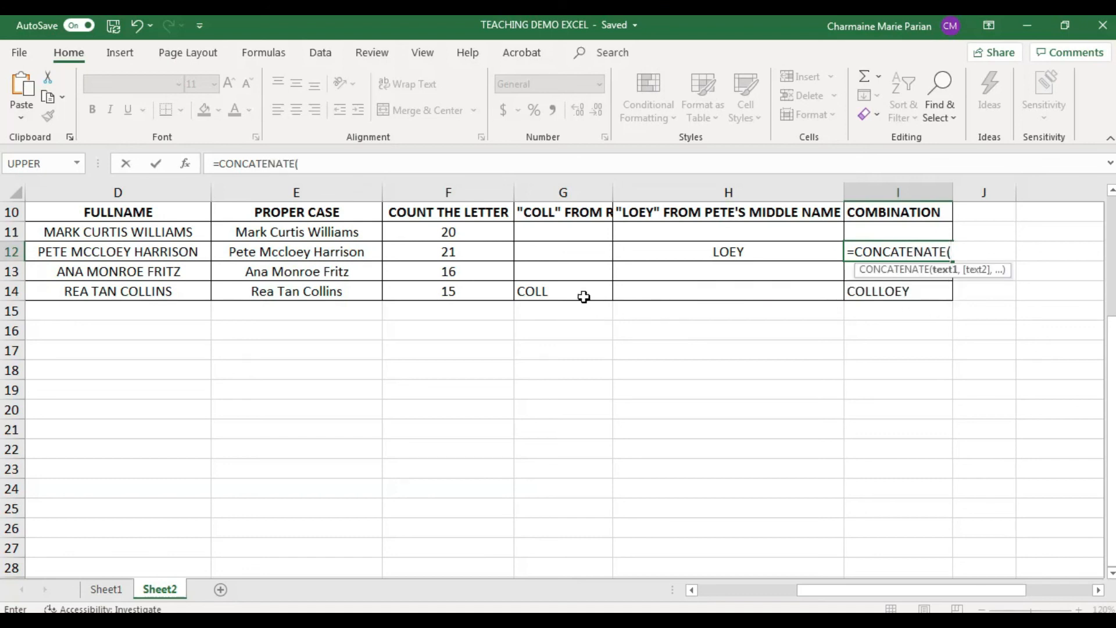
pyautogui.click(583, 295)
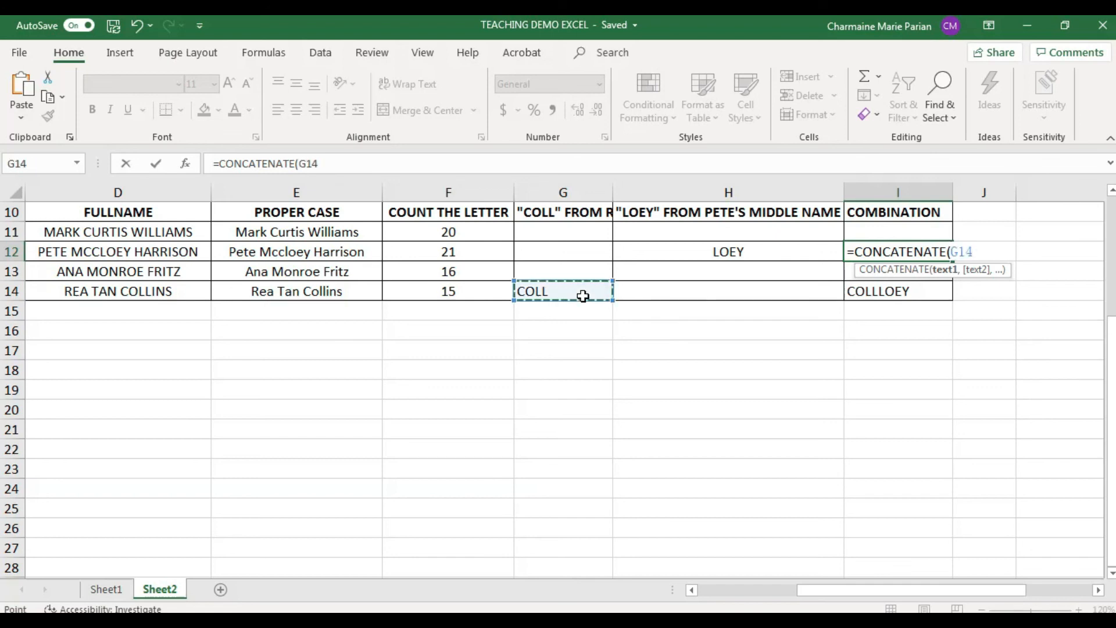
pyautogui.write(',')
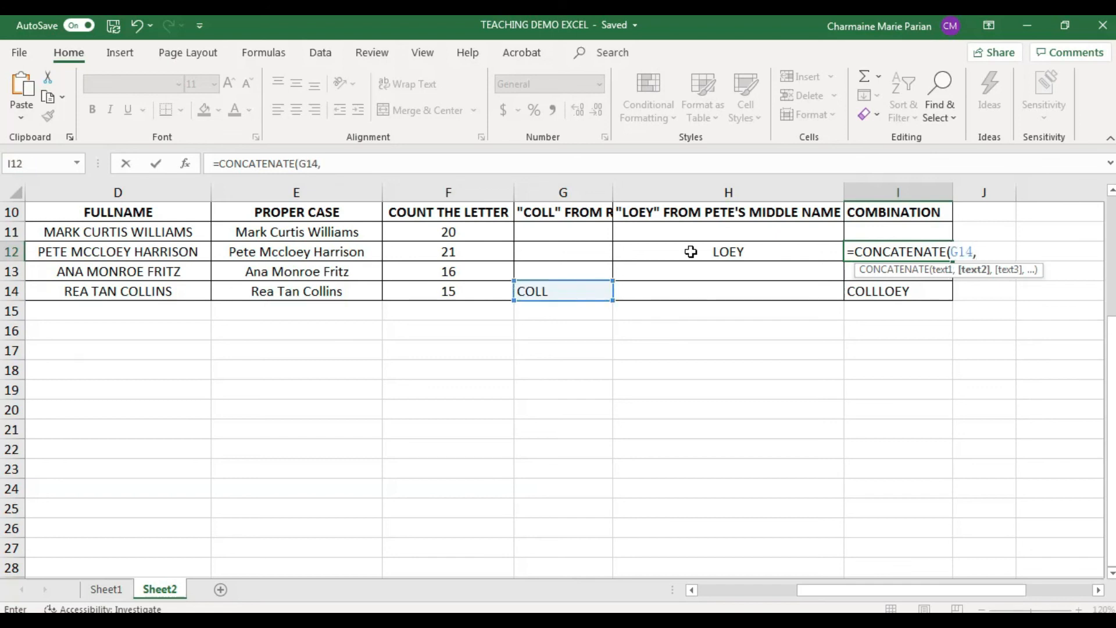
pyautogui.click(707, 252)
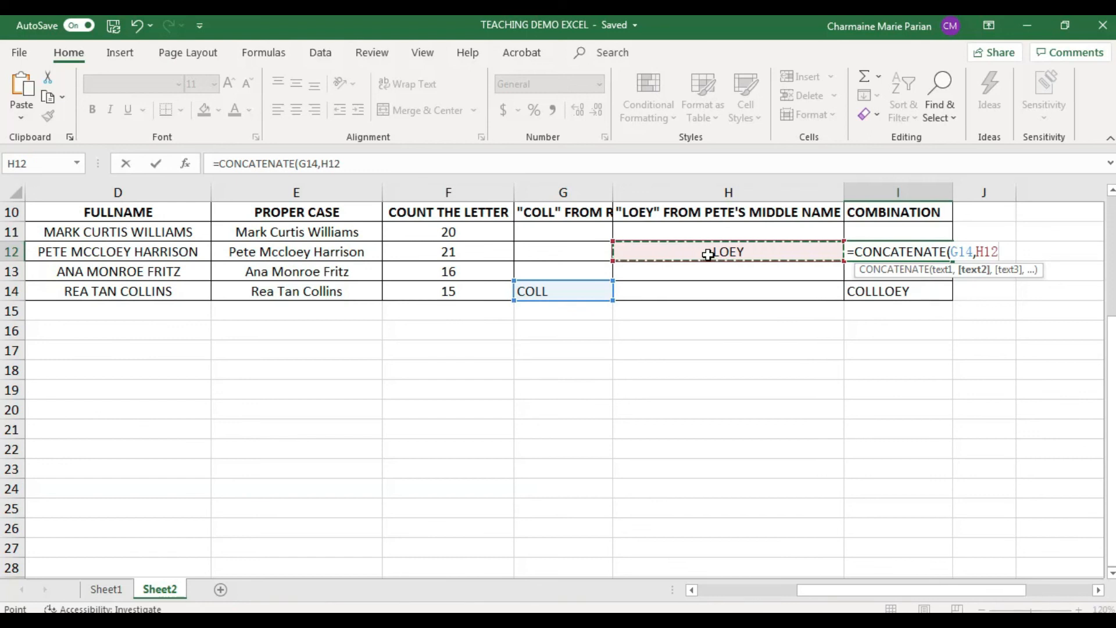
pyautogui.write(')')
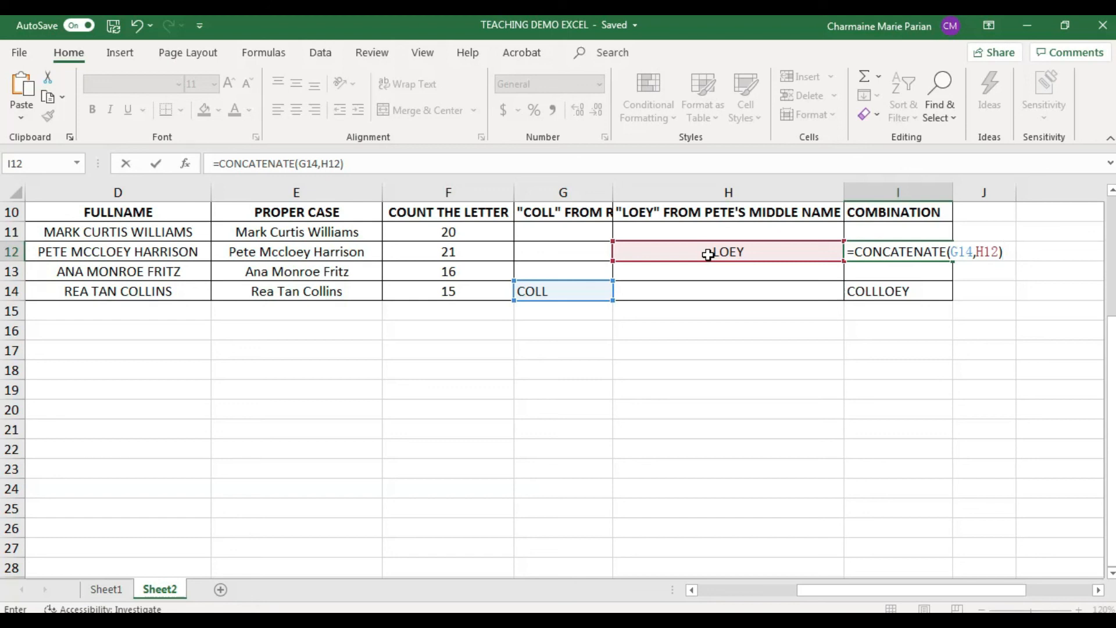
pyautogui.press('Return')
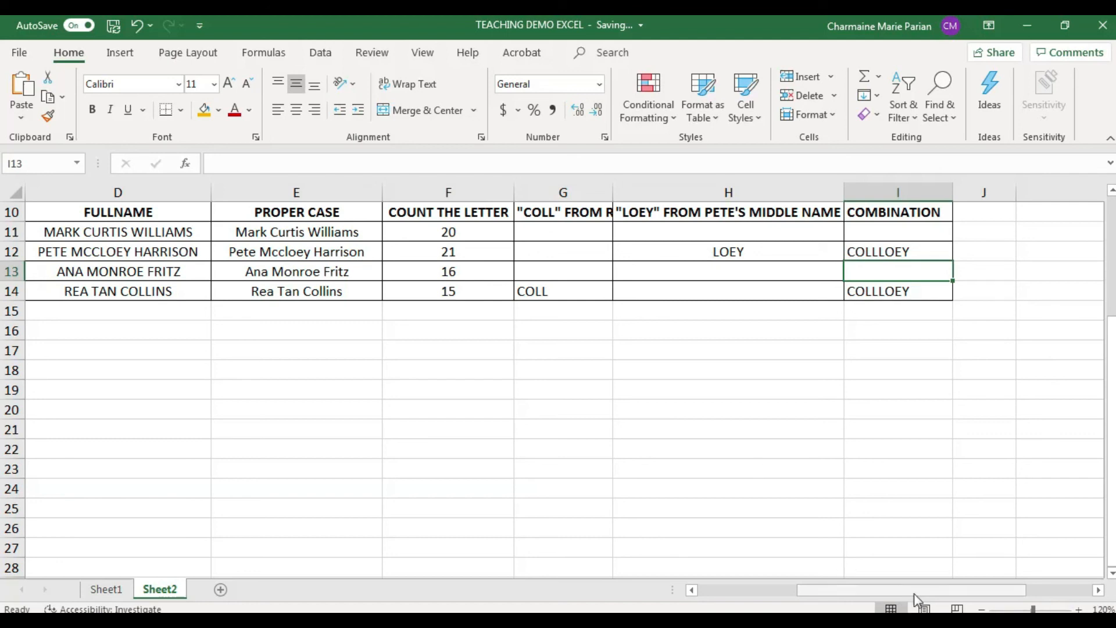
pyautogui.moveTo(962, 595); pyautogui.dragTo(831, 579)
pyautogui.scroll(3, 823, 528)
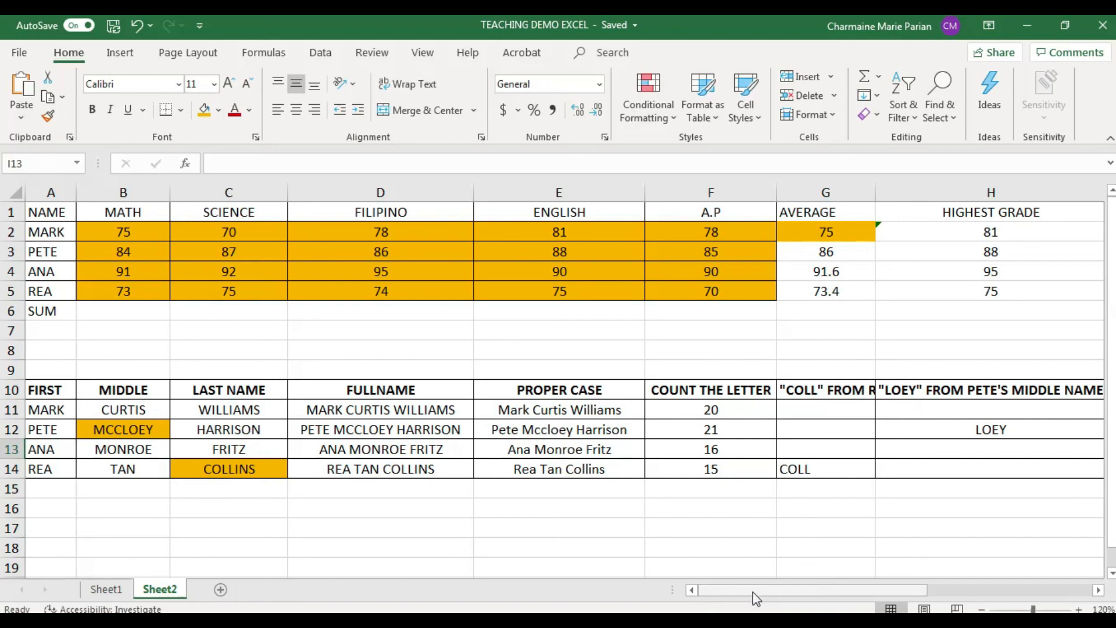
pyautogui.moveTo(756, 599); pyautogui.dragTo(685, 603)
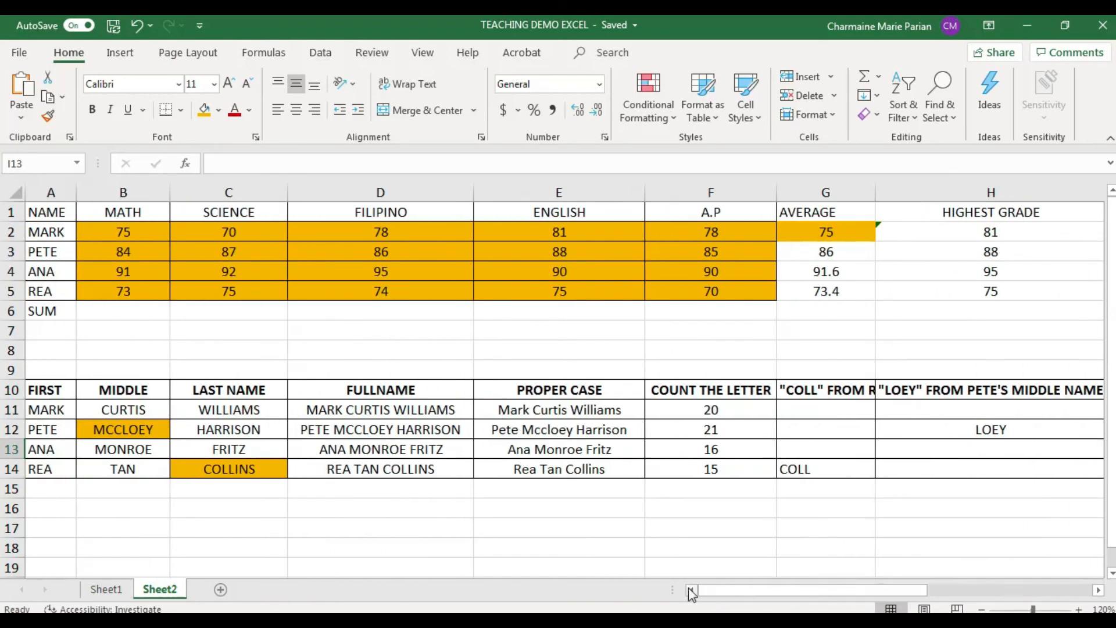